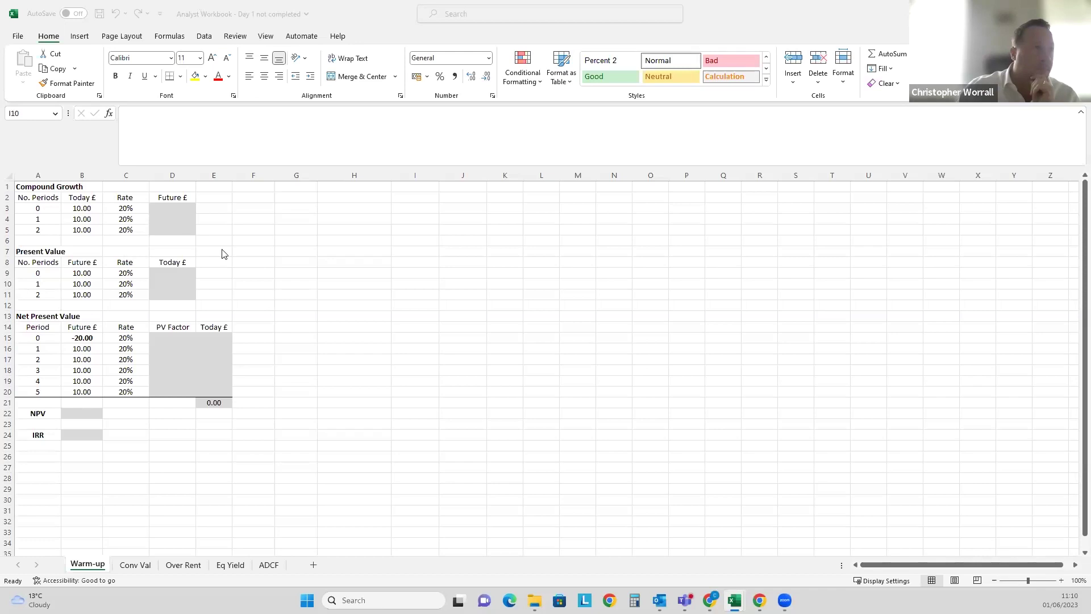
Review the number of periods, today's values and rates in the rows of the Compound Growth table.
left_click(186, 211)
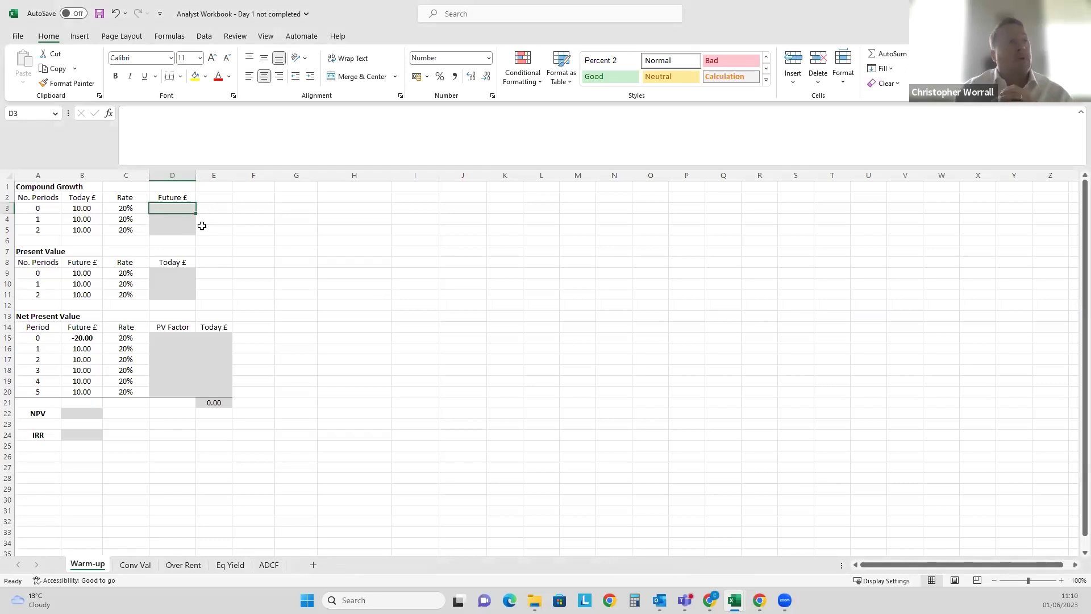
key("Left")
key("Left")
key("Left")
key("Down")
key("Down")
key("Right")
key("Up")
key("Up")
key("Up")
key("Down")
key("Down")
key("Right")
key("Up")
key("Right")
key("Down")
key("Up")
key("Left")
key("Left")
key("Left")
key("Down")
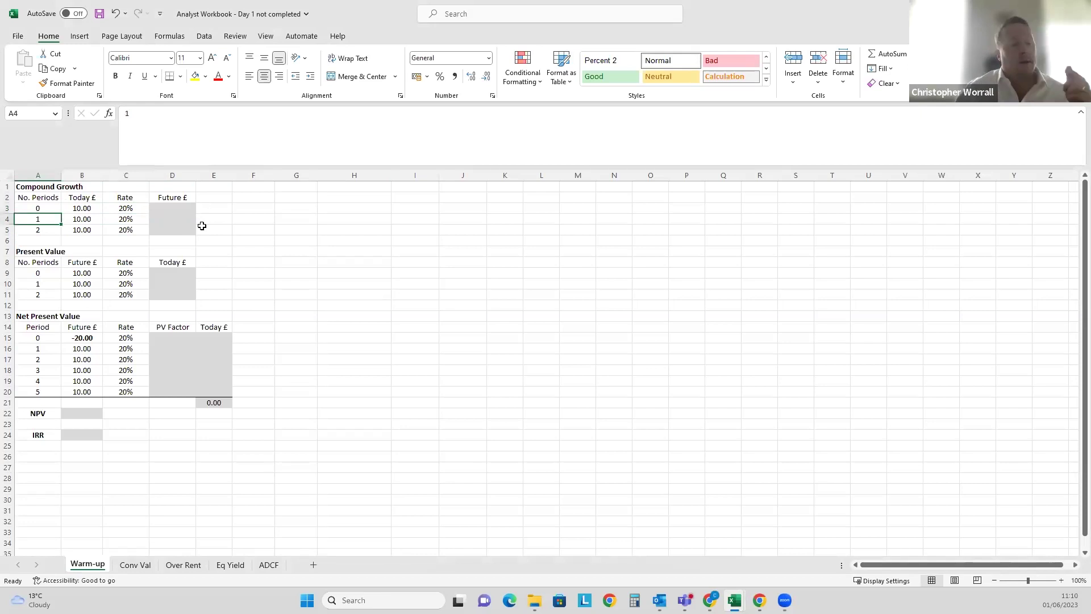
key("Up")
key("Down")
key("Down")
key("Up")
Enter the compound growth formula =B3*(1+C3)^A3 in cell D3 for the period 0 future value.
key("Right")
key("Right")
key("Right")
key("Up")
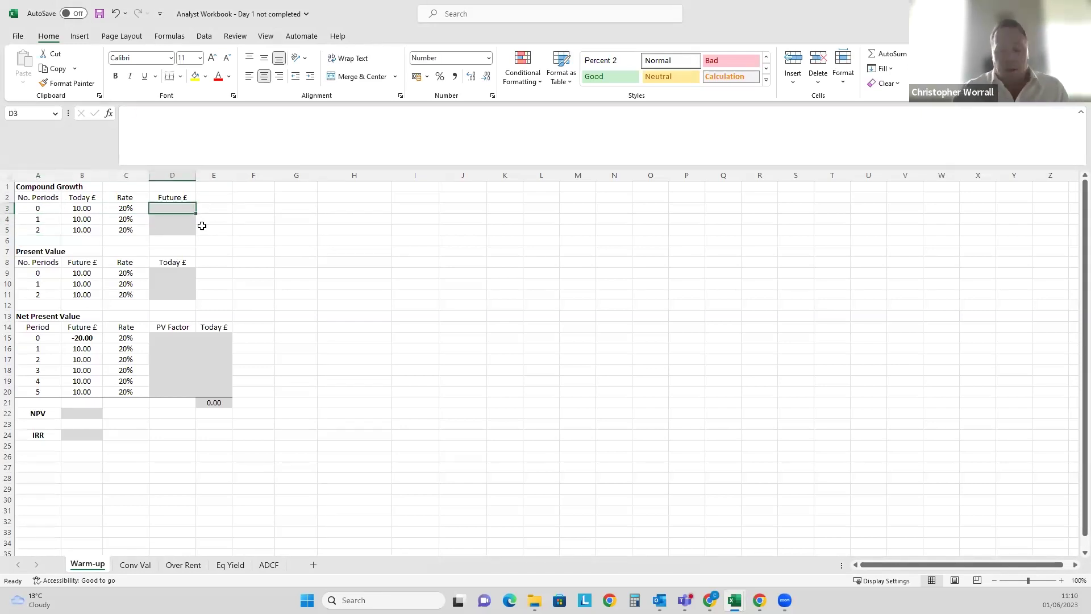
type("=")
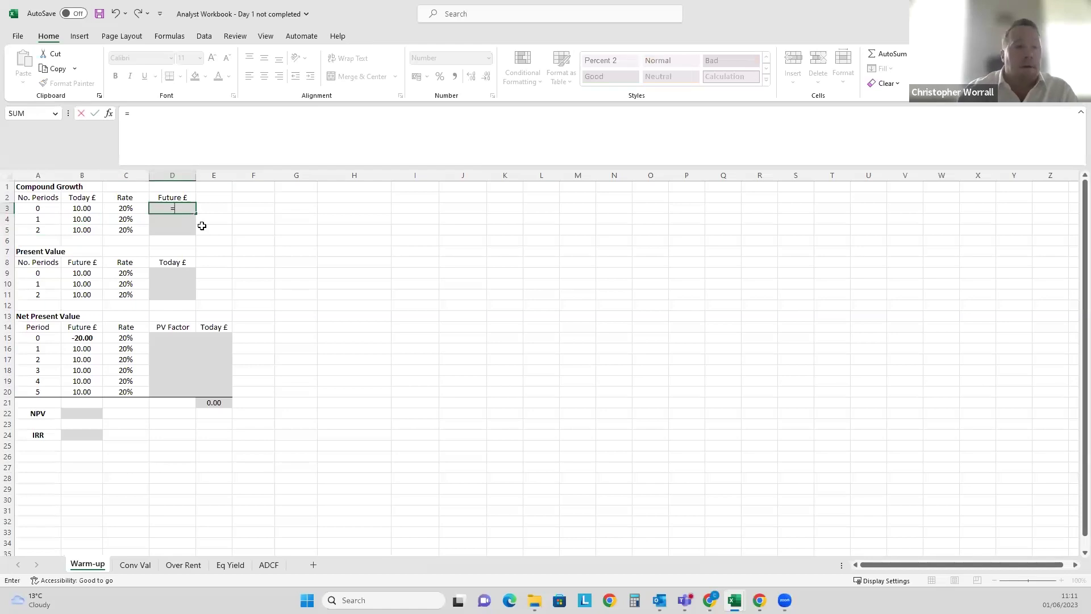
key("Left")
key("Left")
key("Left")
key("Right")
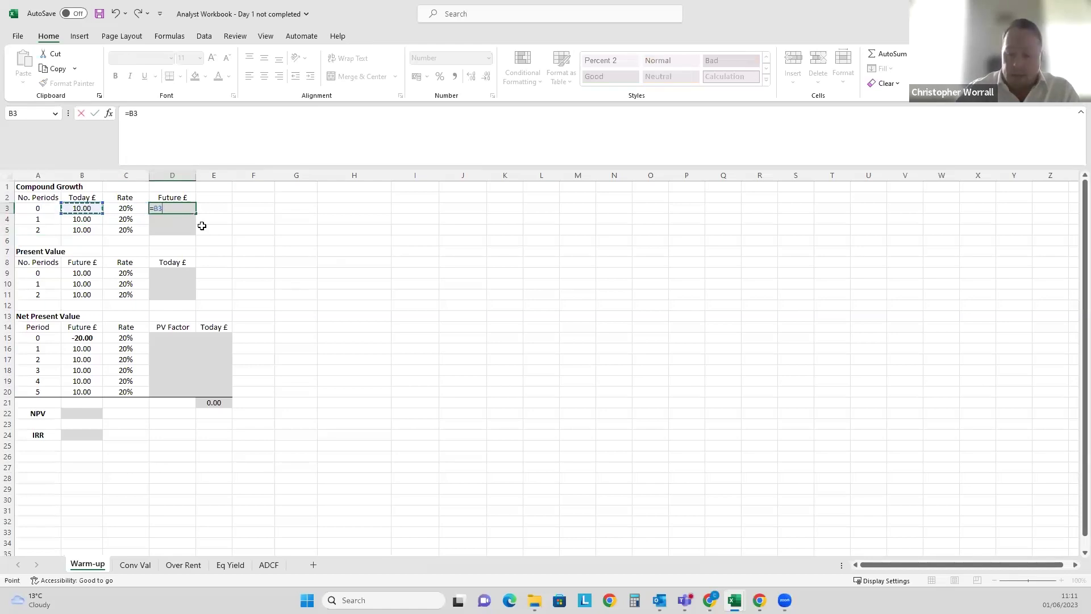
type("*(1+")
key("Left")
type(")")
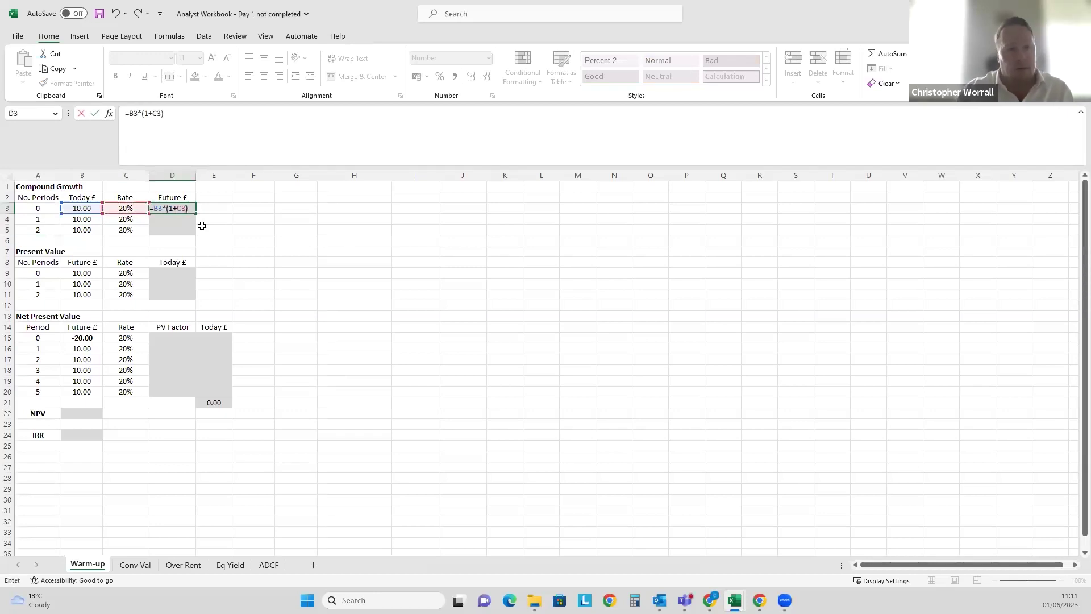
type("&")
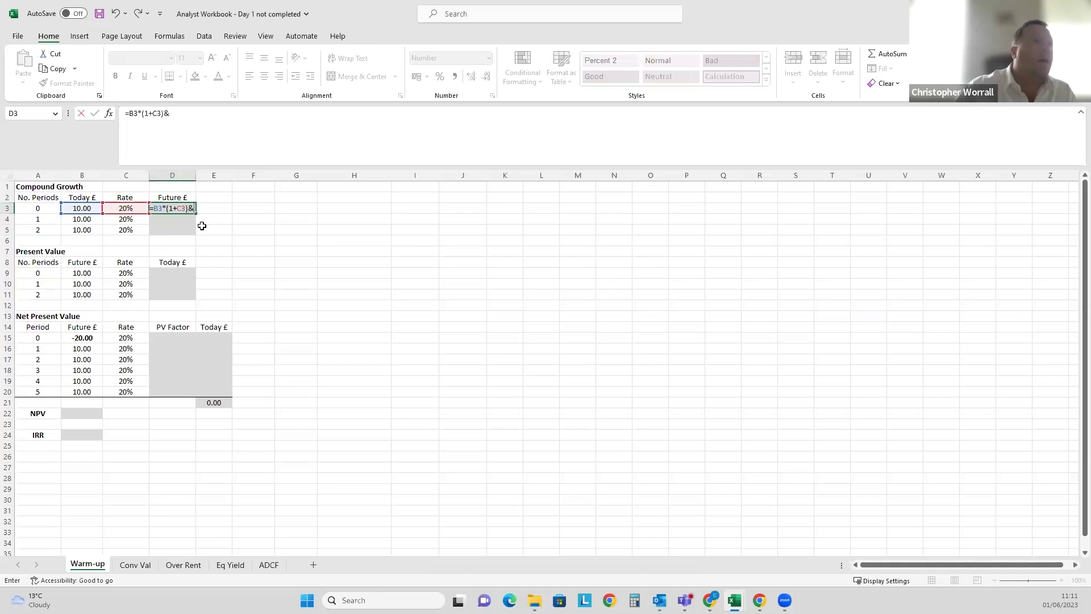
key("BackSpace")
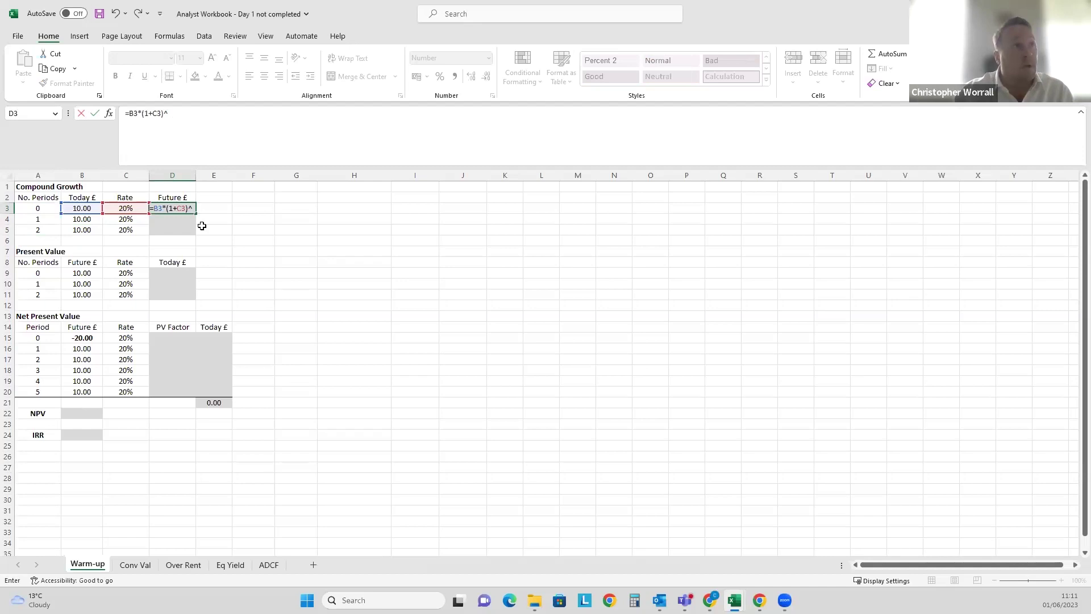
left_click(46, 208)
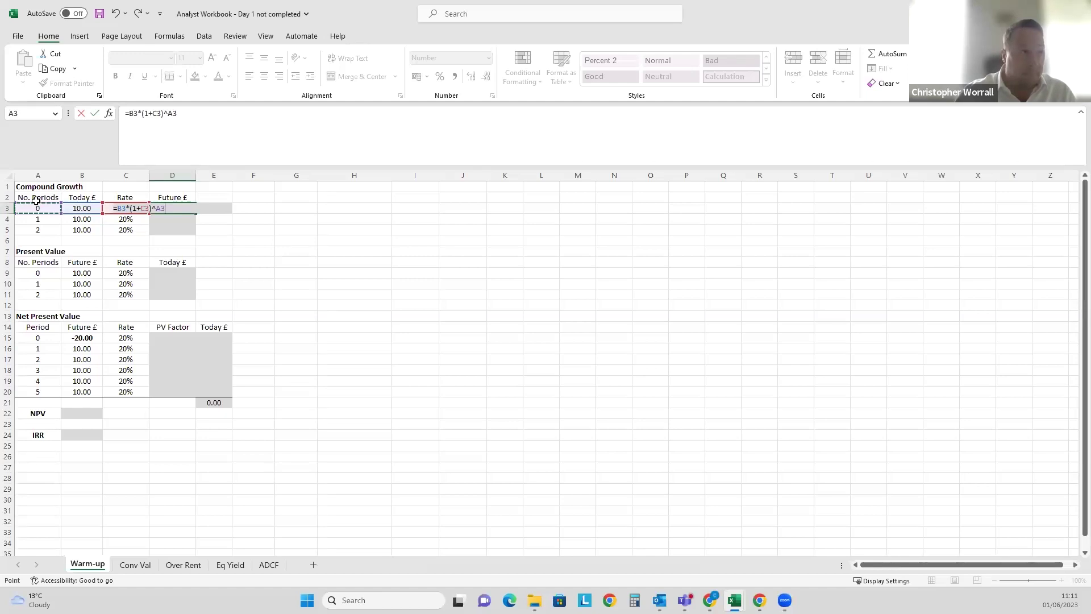
key("Return")
Evaluate the (1+C3)^A3 part of the D3 formula, examine its 1+C3 part, and cancel both edits.
key("Up")
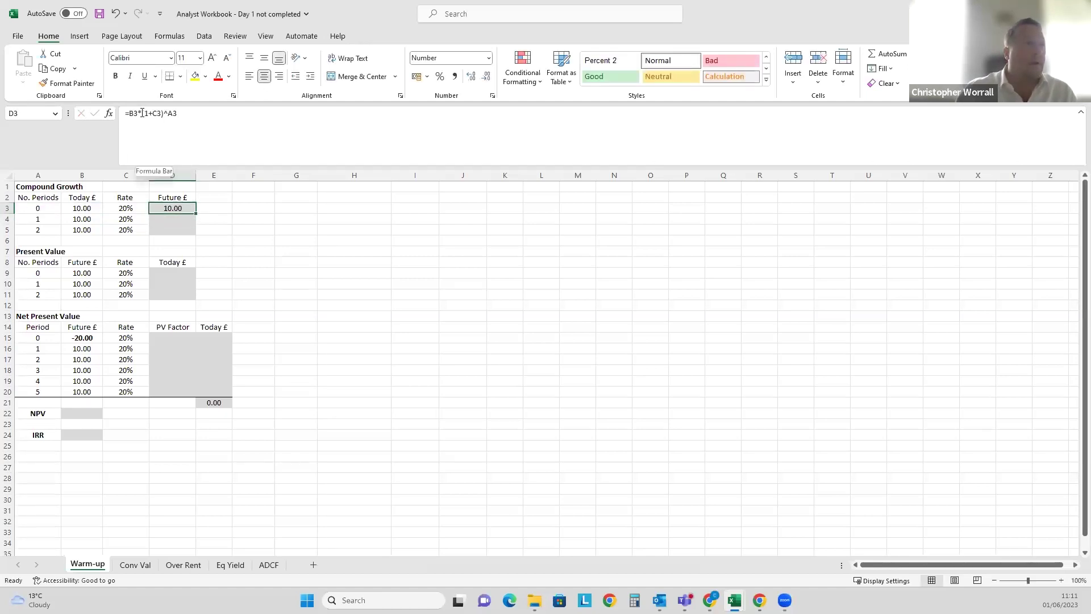
left_click_drag(143, 113, 177, 117)
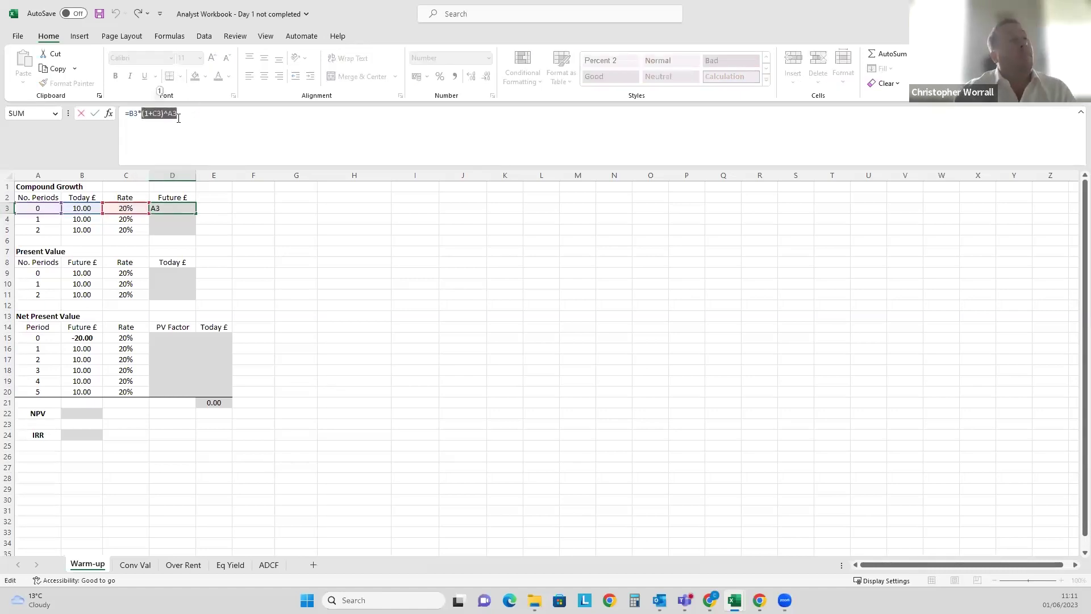
type("1")
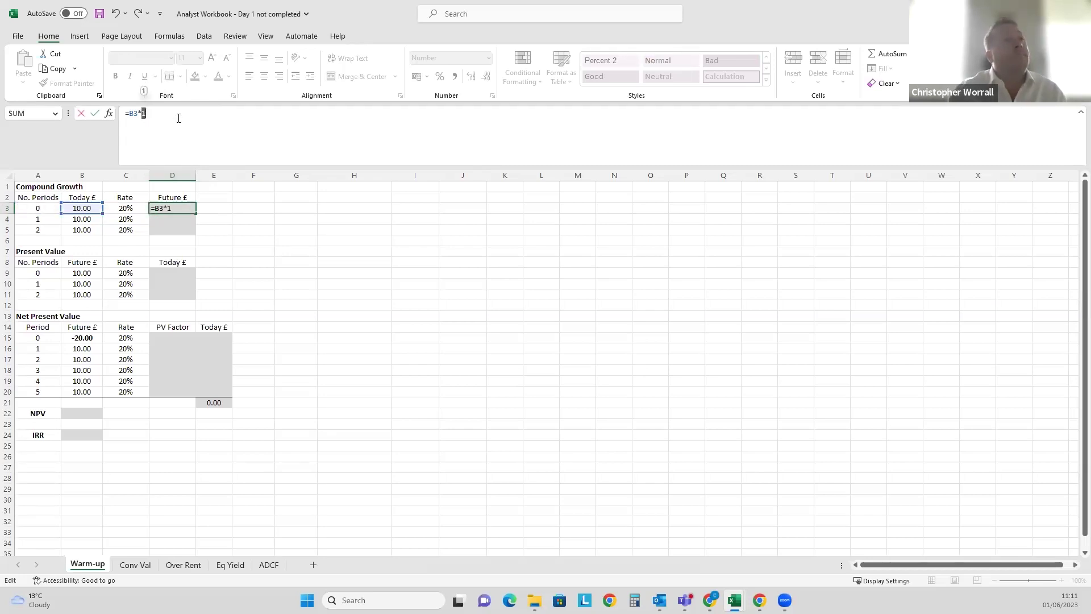
key("Escape")
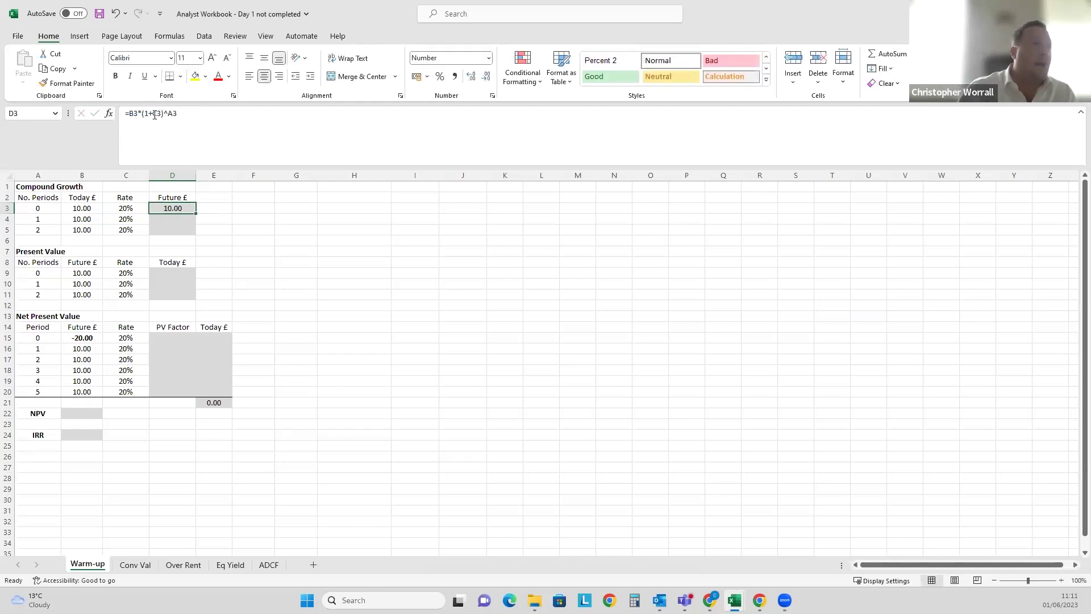
left_click(154, 115)
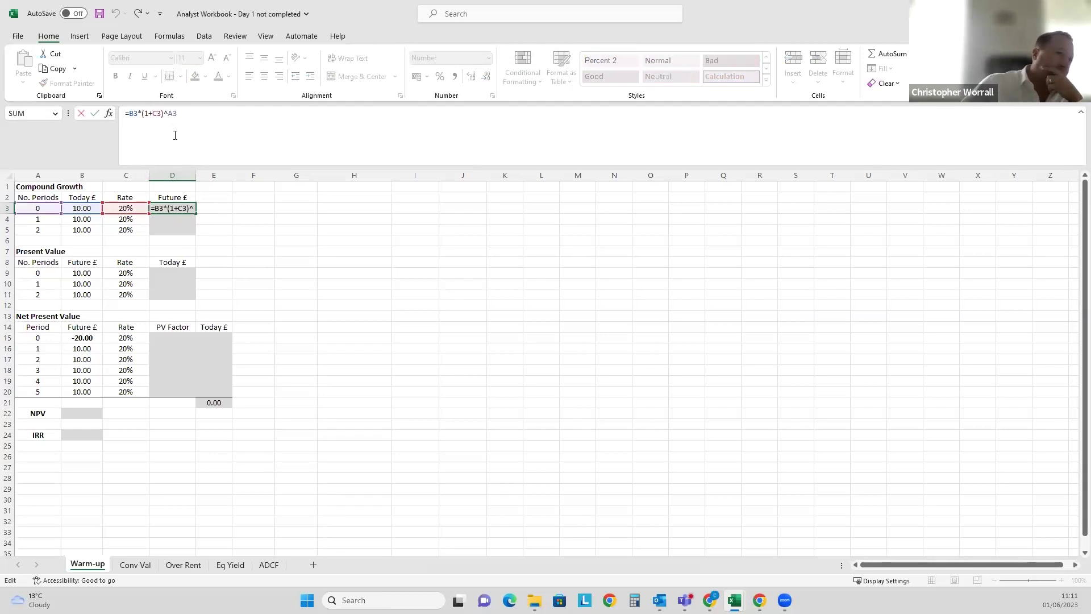
left_click_drag(145, 113, 159, 115)
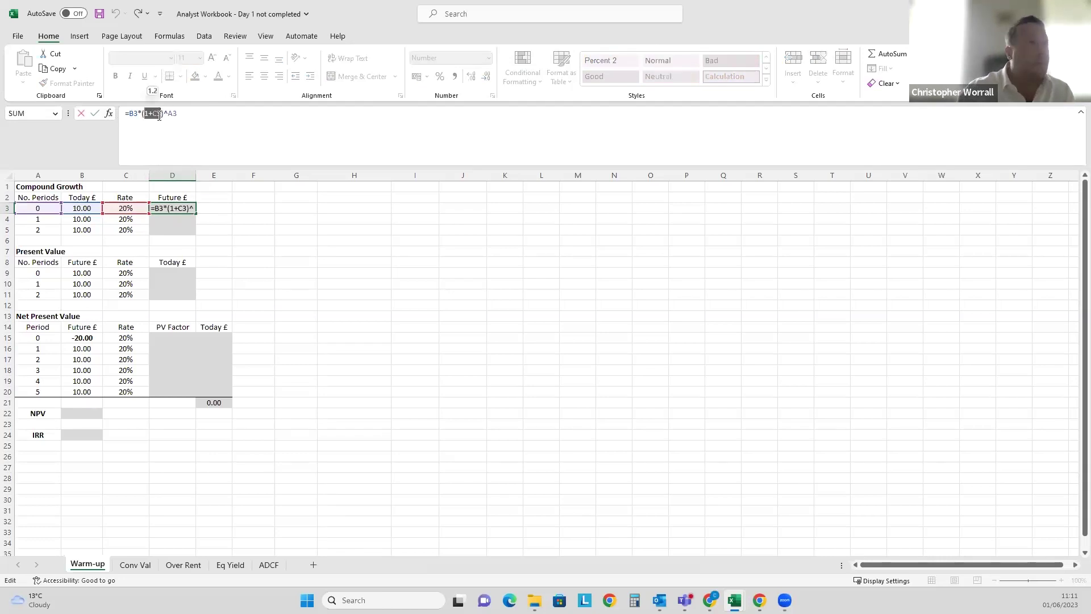
key("Escape")
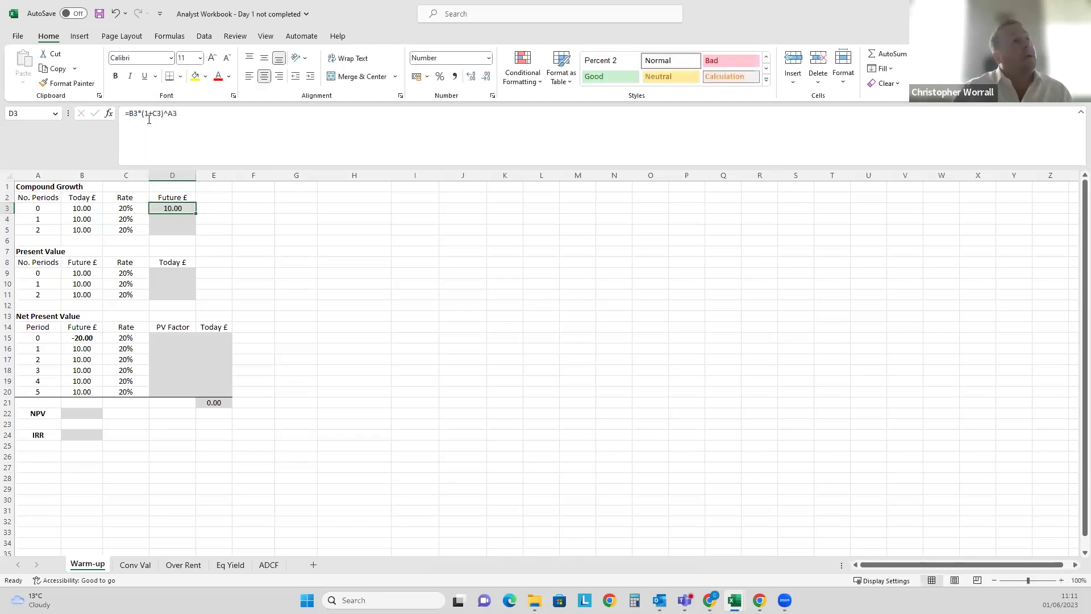
Highlight (1+C3)^A3 in the D3 formula, confirm the formula, and fill it down through D5.
left_click_drag(145, 114, 296, 123)
key("Left")
key("Left")
key("shift+End")
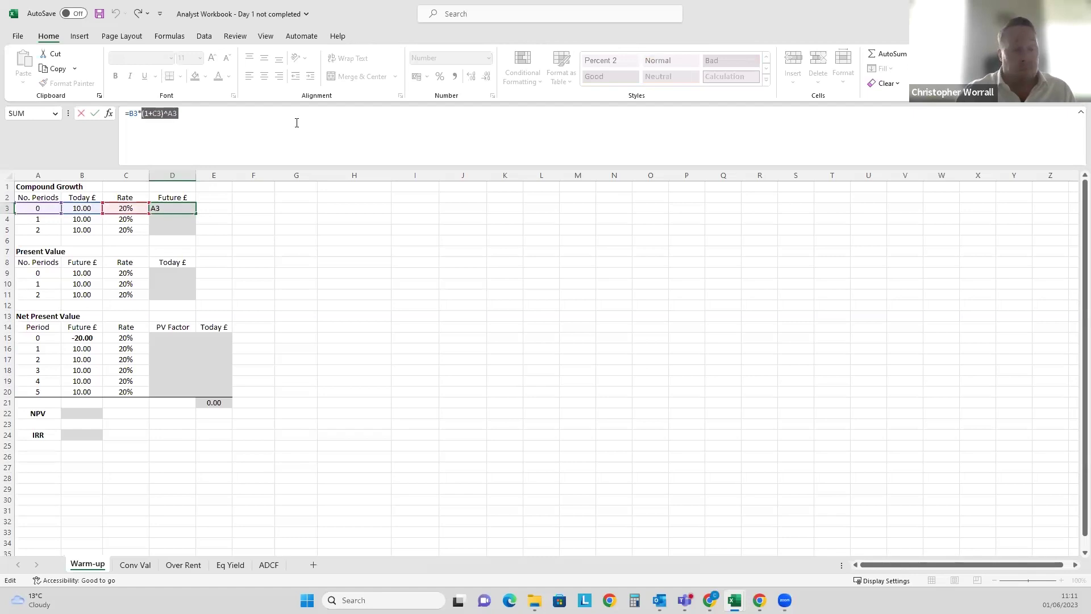
key("ctrl+Return")
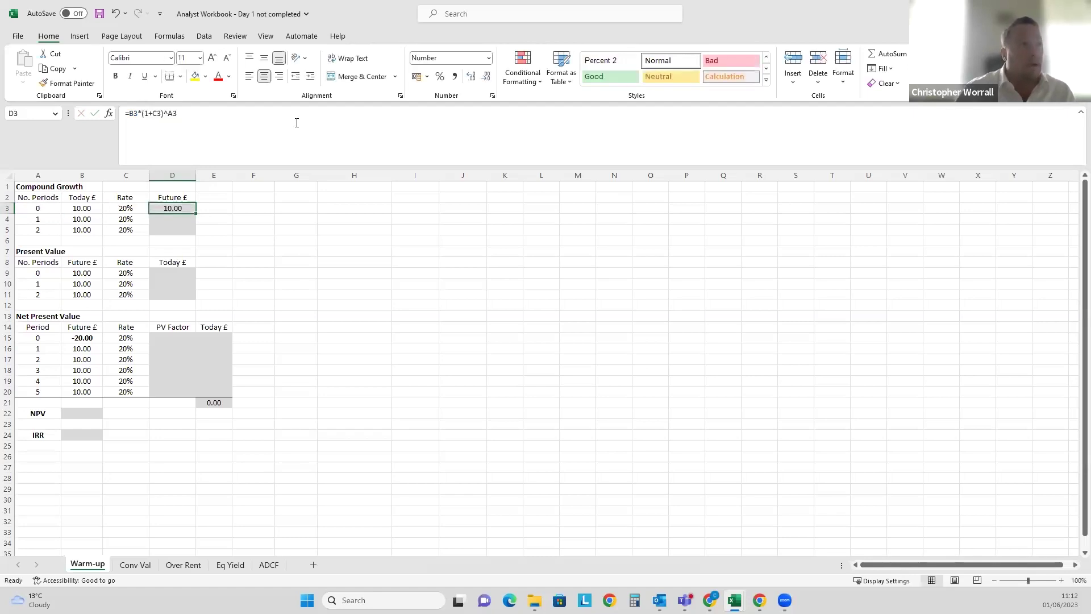
left_click_drag(196, 215, 195, 232)
Evaluate the (1+C4)^A4 part of the D4 formula and cancel the edit.
double_click(179, 215)
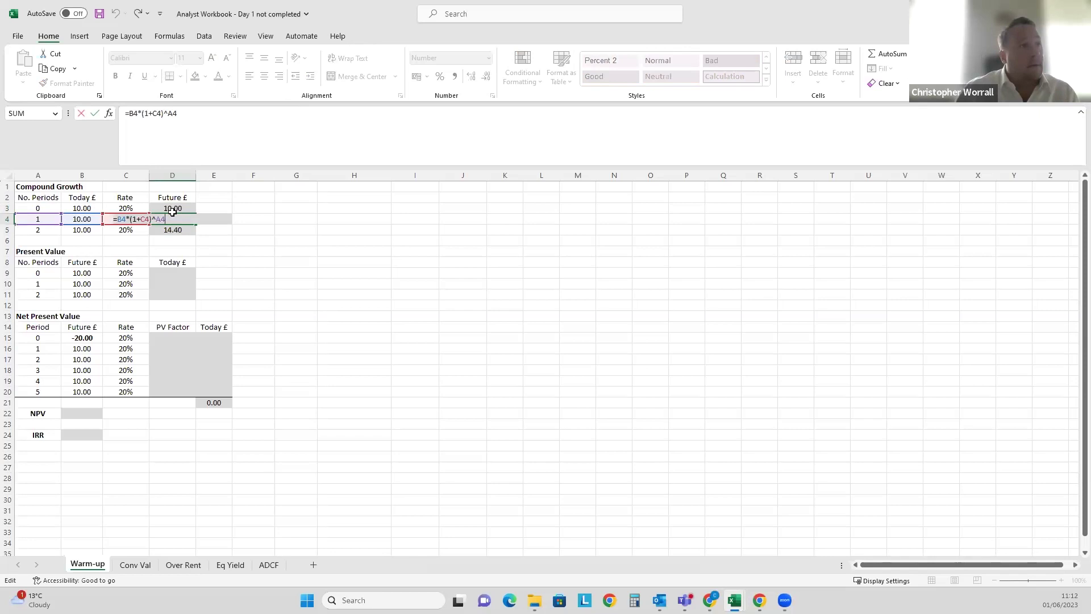
left_click_drag(142, 113, 178, 113)
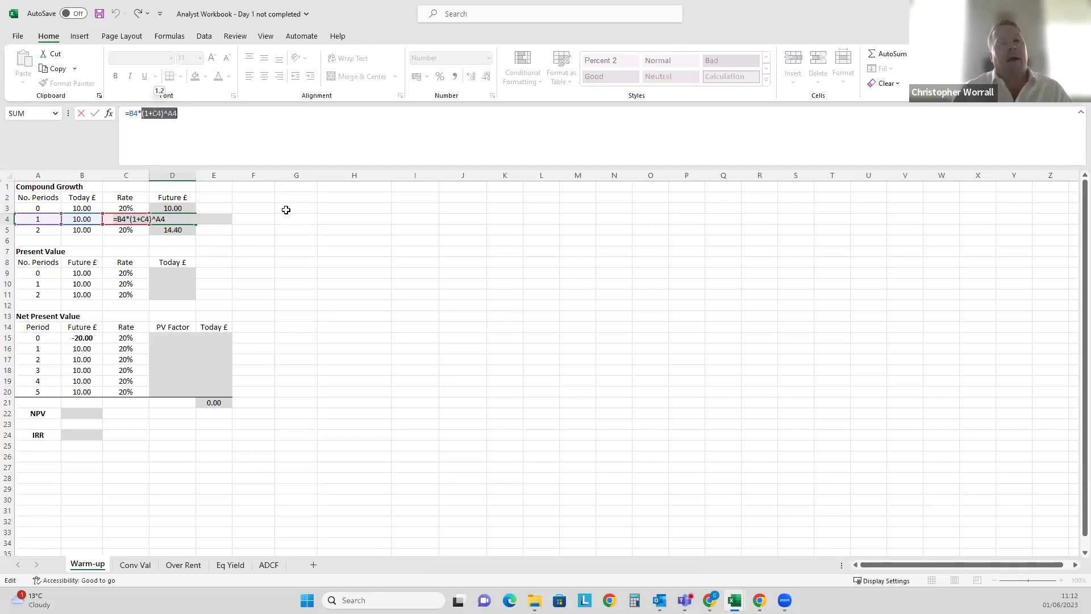
key("F9")
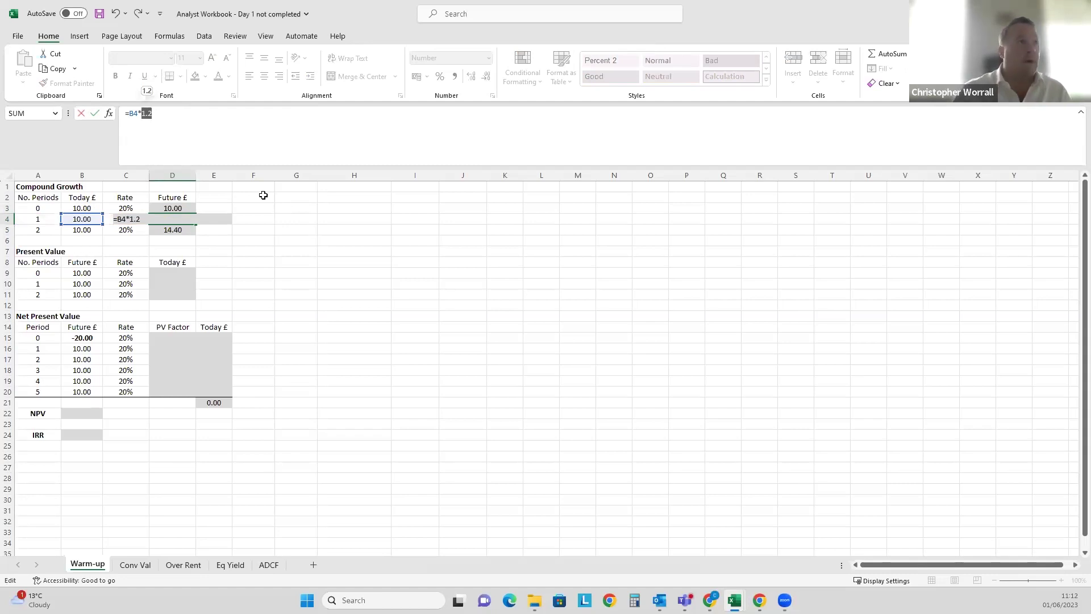
key("Escape")
Examine the cell references in the compound growth formulas of D3 and D5.
left_click(166, 205)
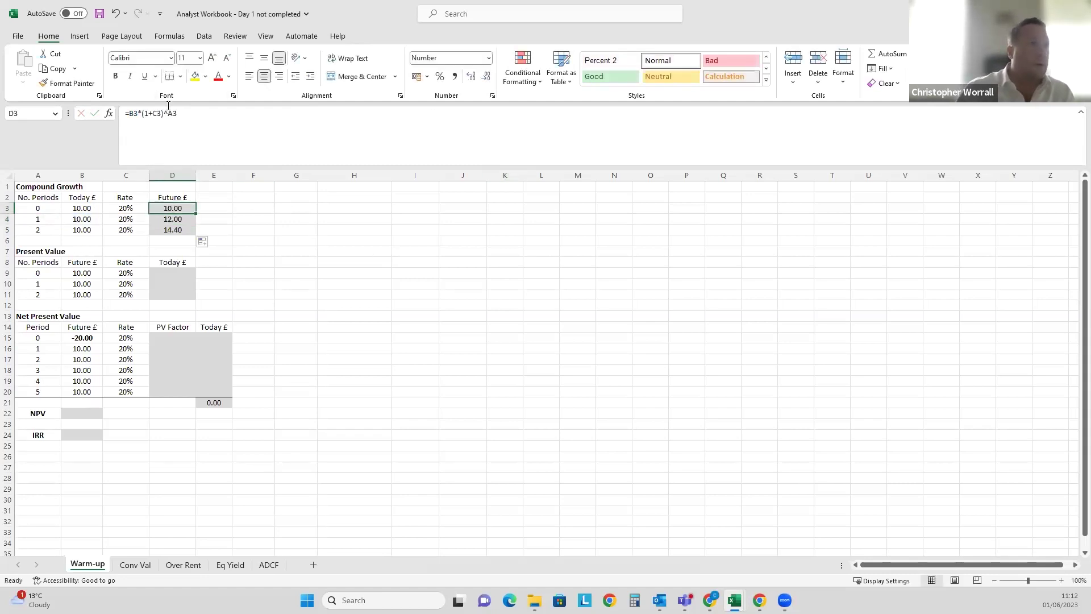
left_click(150, 109)
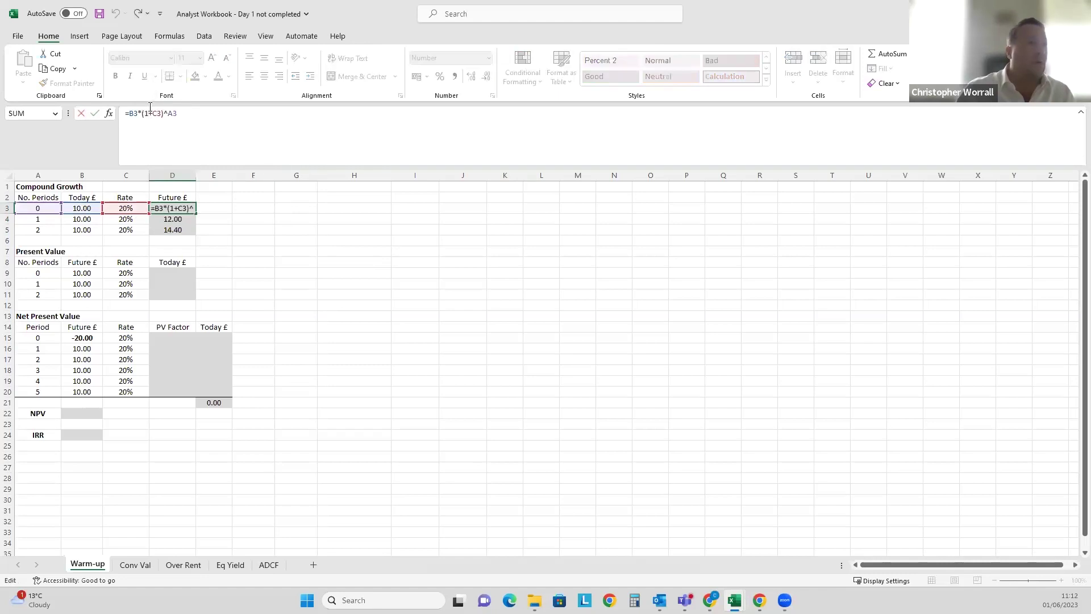
key("Escape")
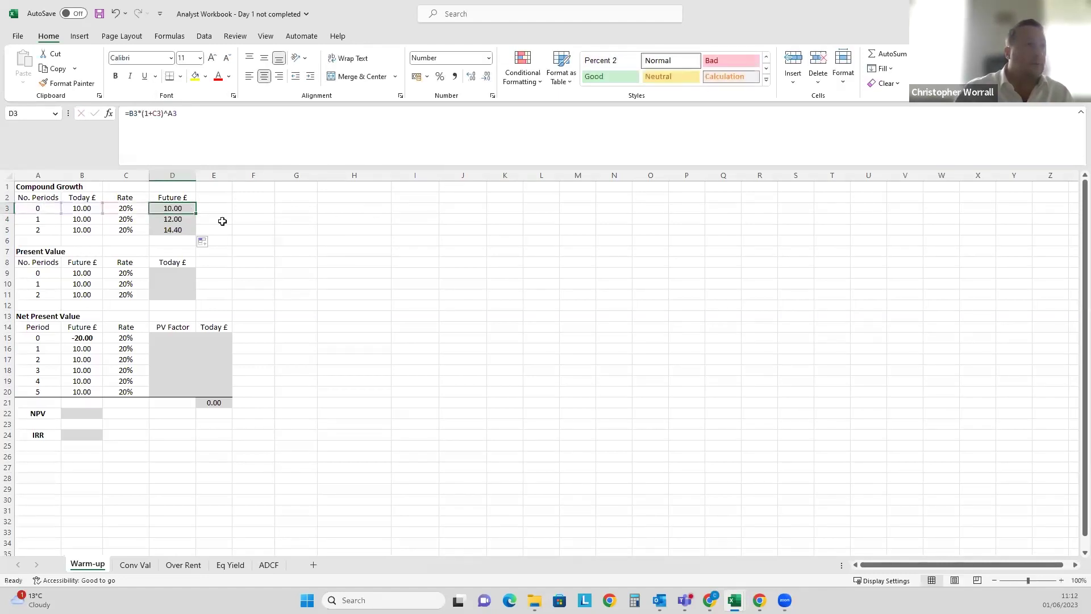
left_click(181, 227)
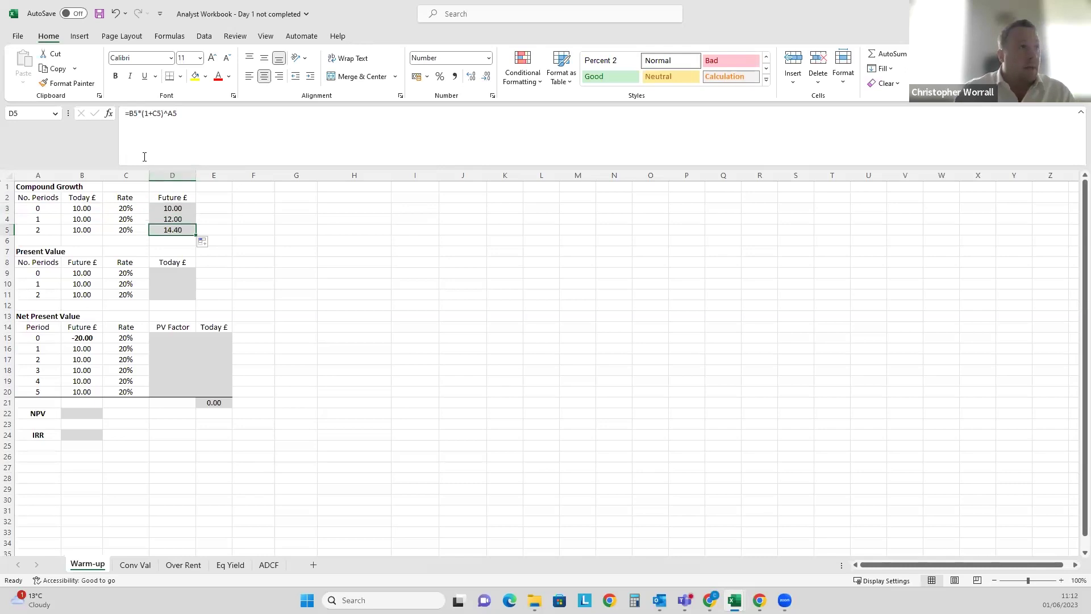
left_click(187, 132)
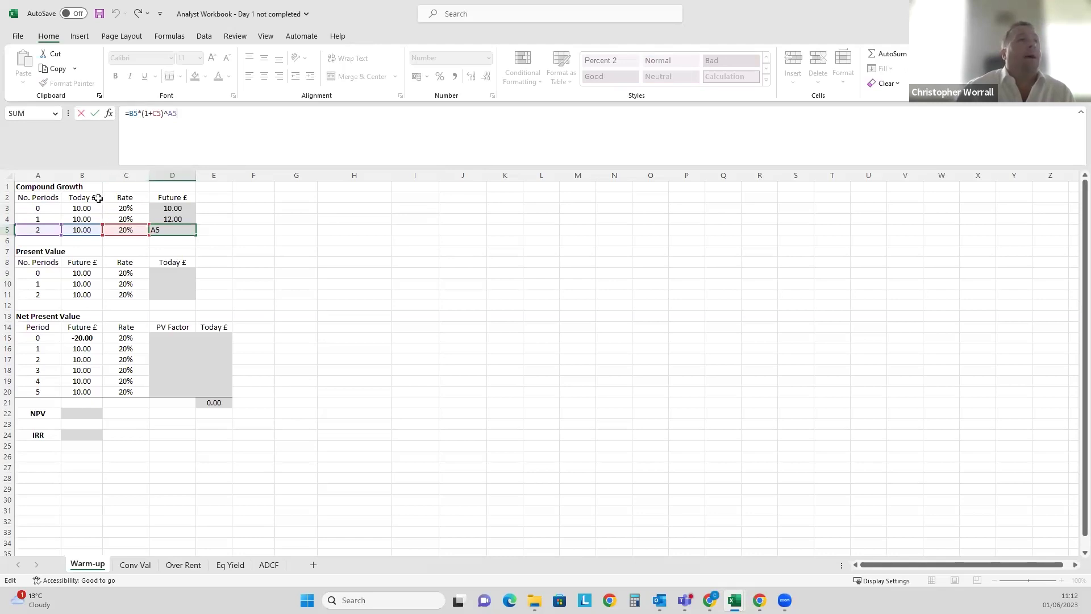
key("ctrl+Return")
Compare the future values across periods 0 to 2 in D3:D5 of the Compound Growth table.
left_click(228, 220)
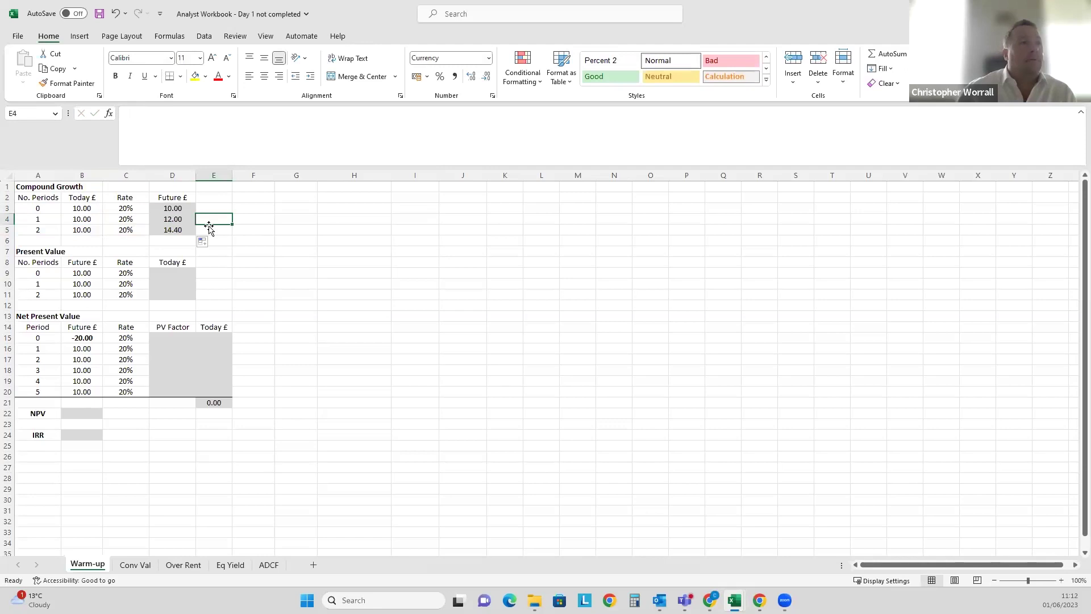
left_click(221, 206)
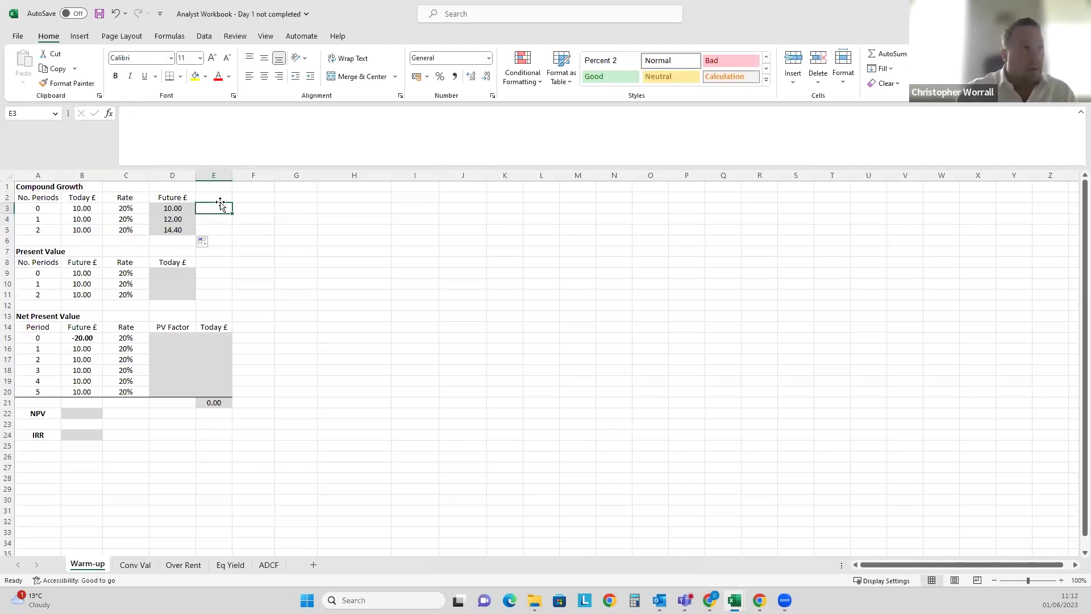
key("Left")
key("Down")
key("Down")
key("Up")
key("Up")
key("Down")
key("Down")
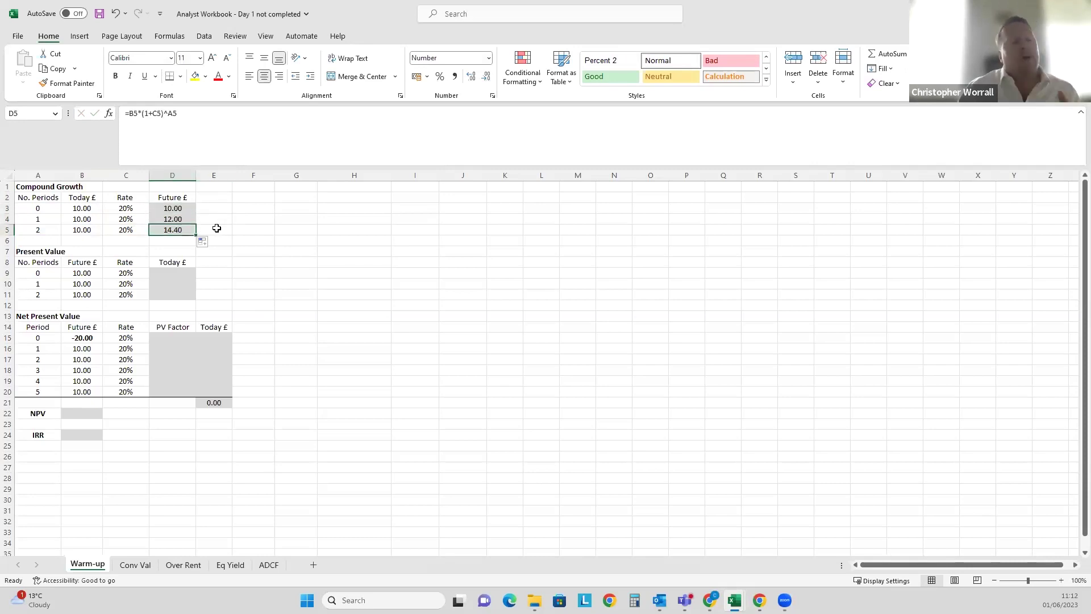
left_click(188, 206)
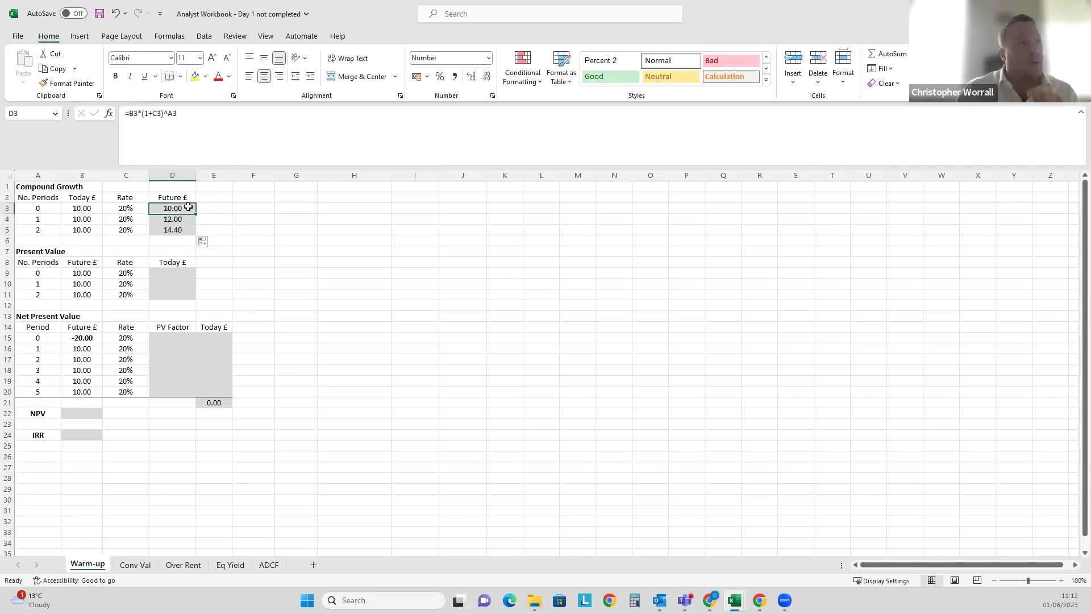
key("Down")
key("Down")
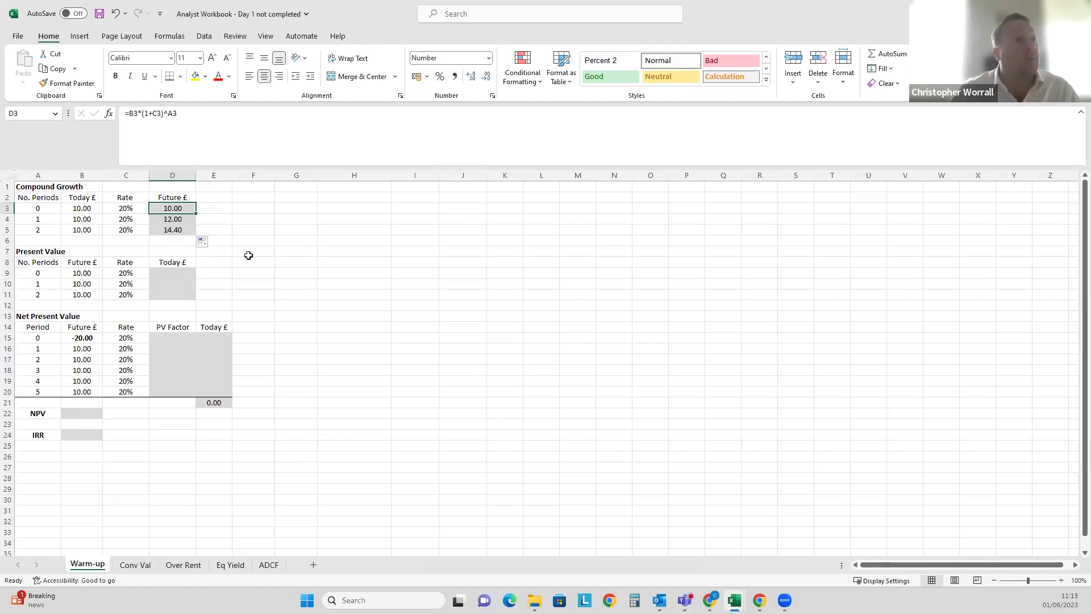
left_click(183, 216)
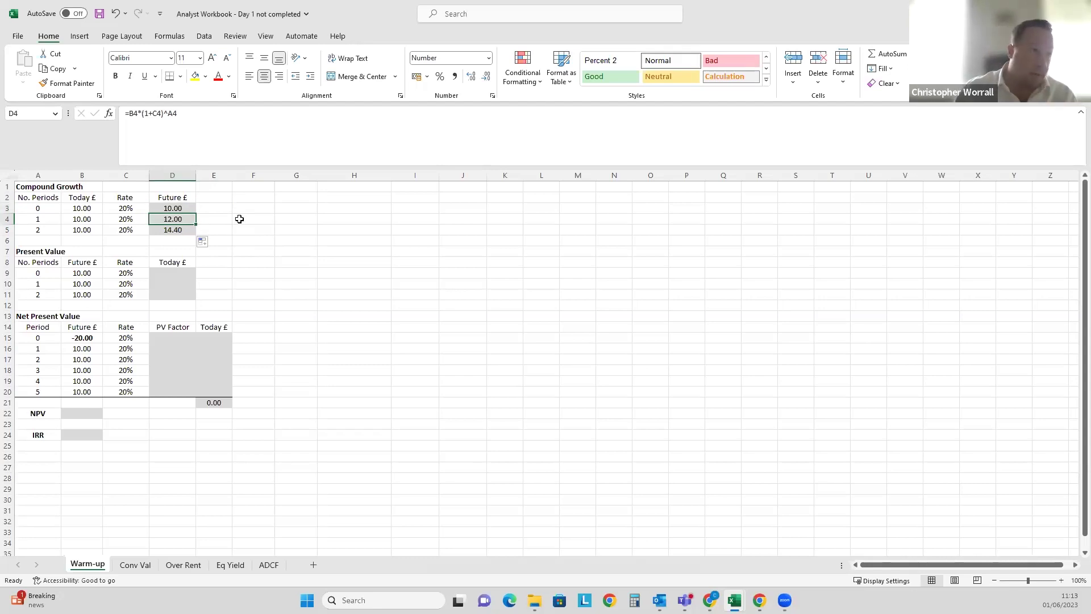
Enter =D4*20% in cell E4 to calculate the second period's growth, and apply the Number format.
left_click(232, 218)
left_click(217, 215)
type("=")
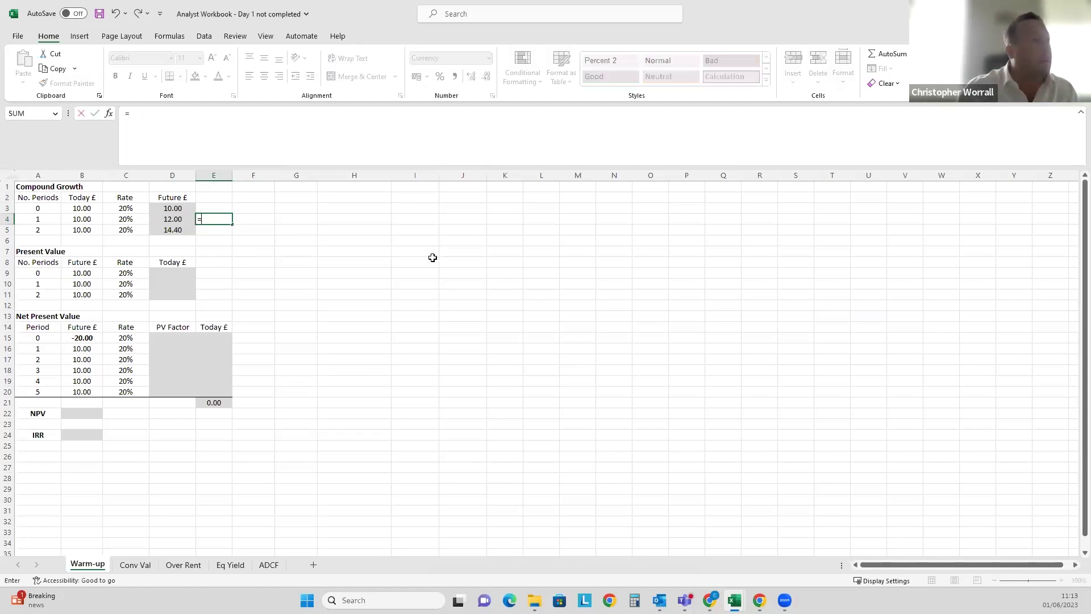
key("Left")
type("*20%")
key("ctrl+Return")
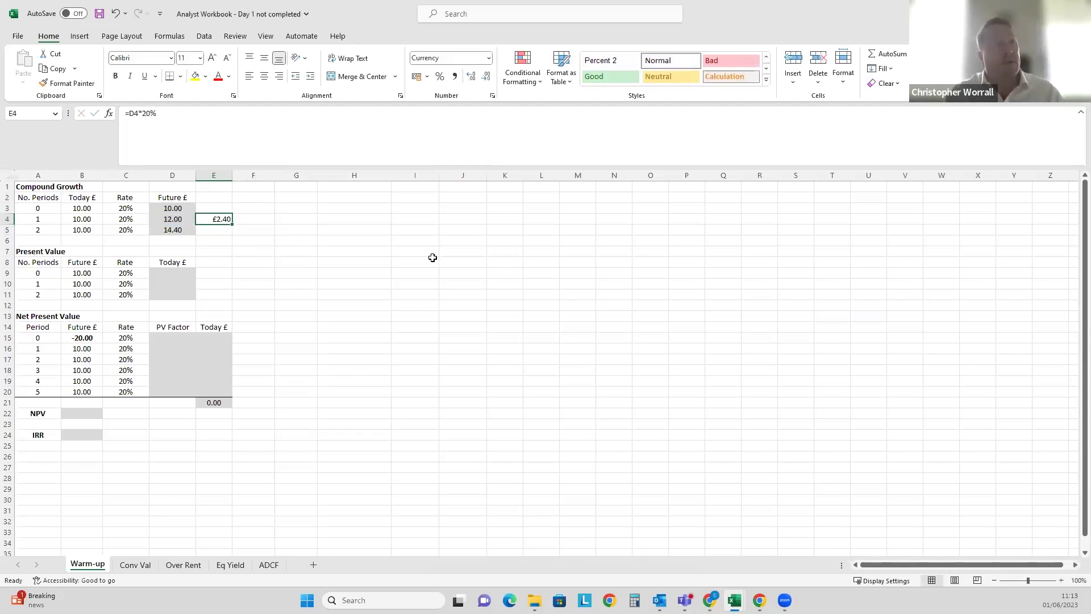
key("ctrl+shift+1")
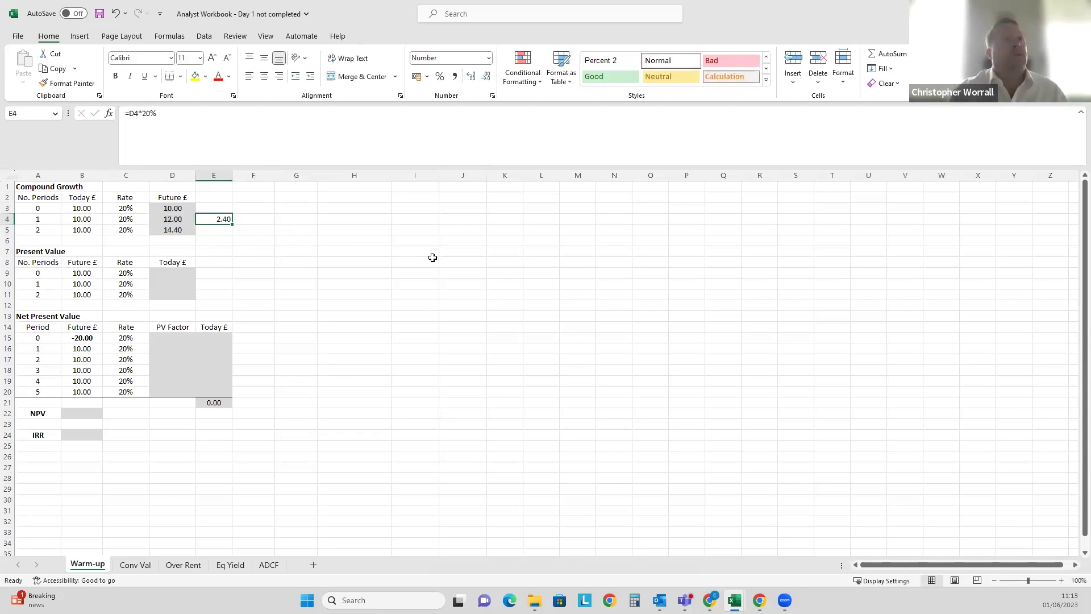
Clear the growth calculation in E4 and review the future value formulas in D3:D5.
key("Left")
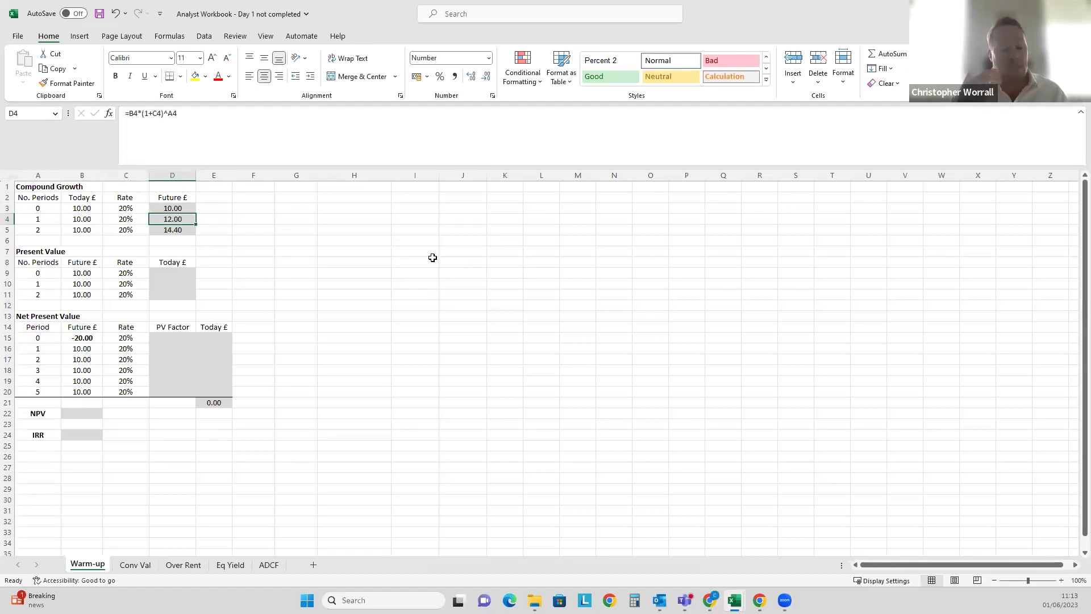
key("Up")
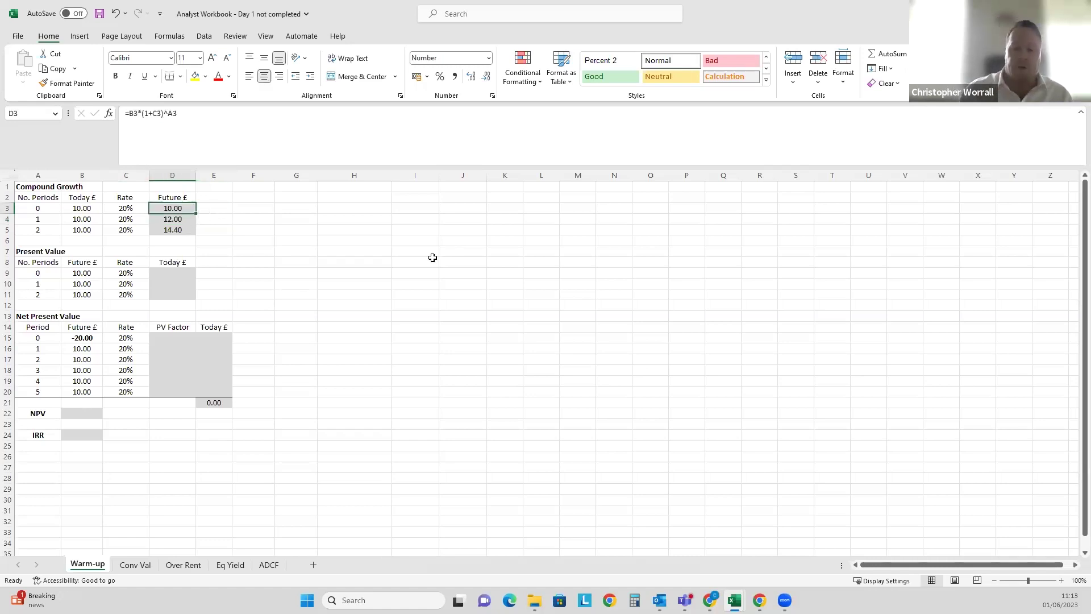
key("Down")
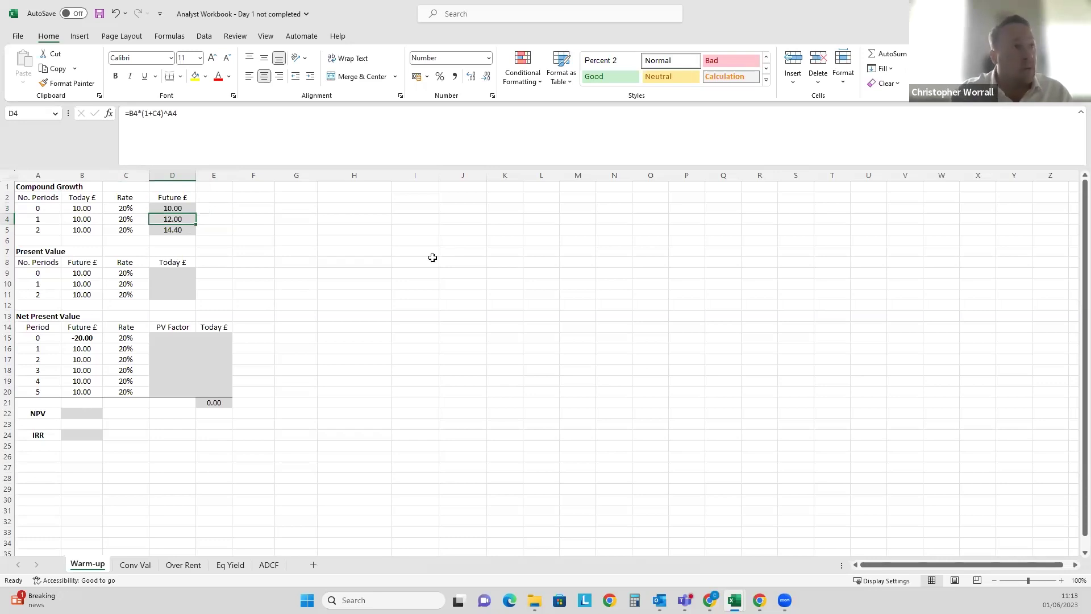
key("Up")
key("Down")
key("Down")
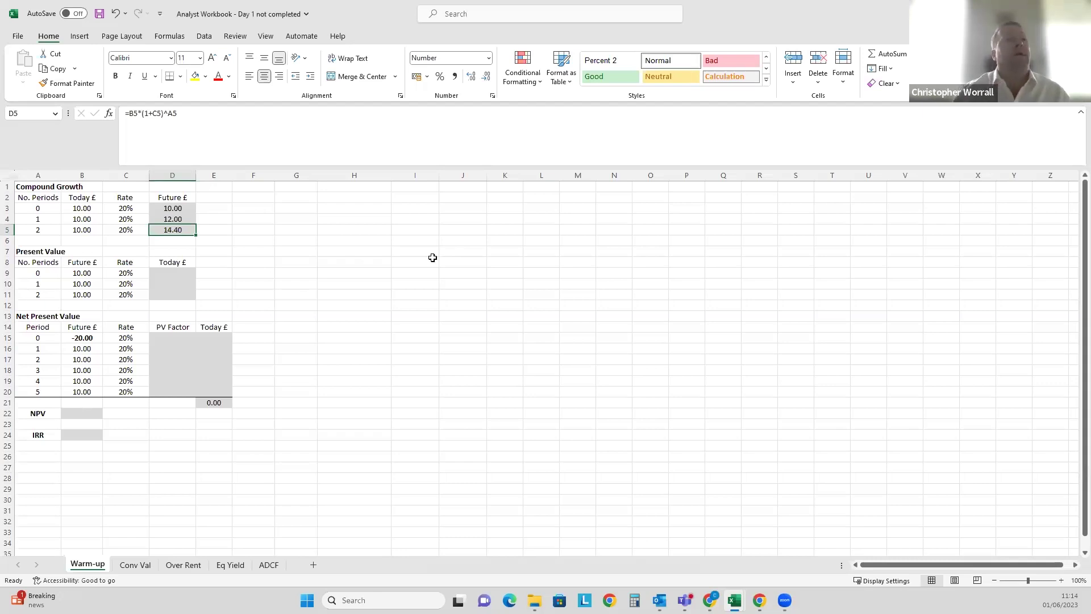
Compare the empty Today £ cells D9:D11 of the Present Value table with the compound growth formula in D4.
key("Down")
key("Down")
key("Down")
key("Down")
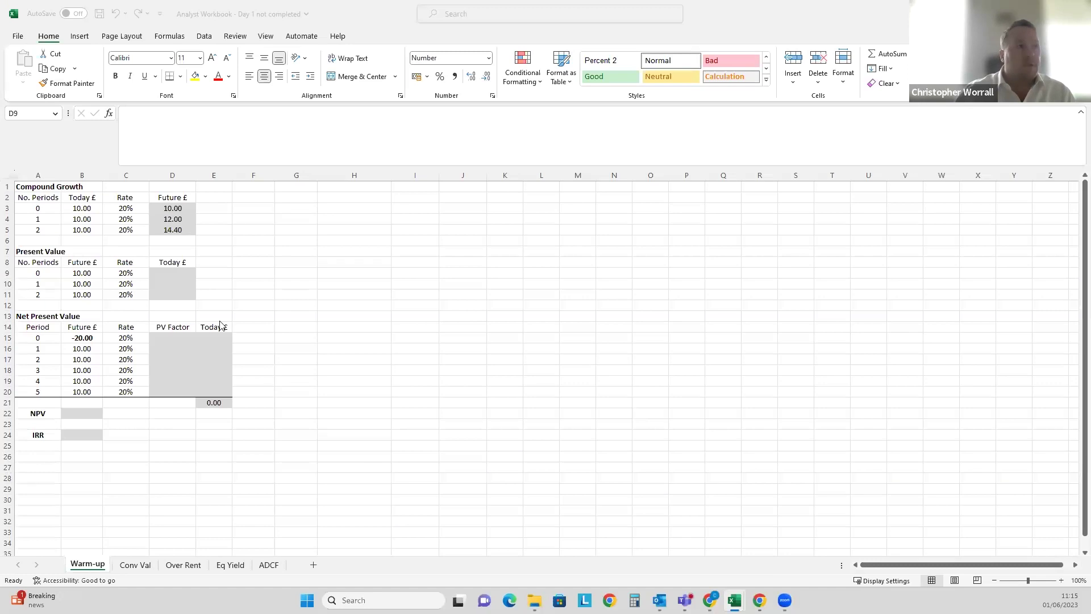
left_click(207, 298)
left_click(186, 295)
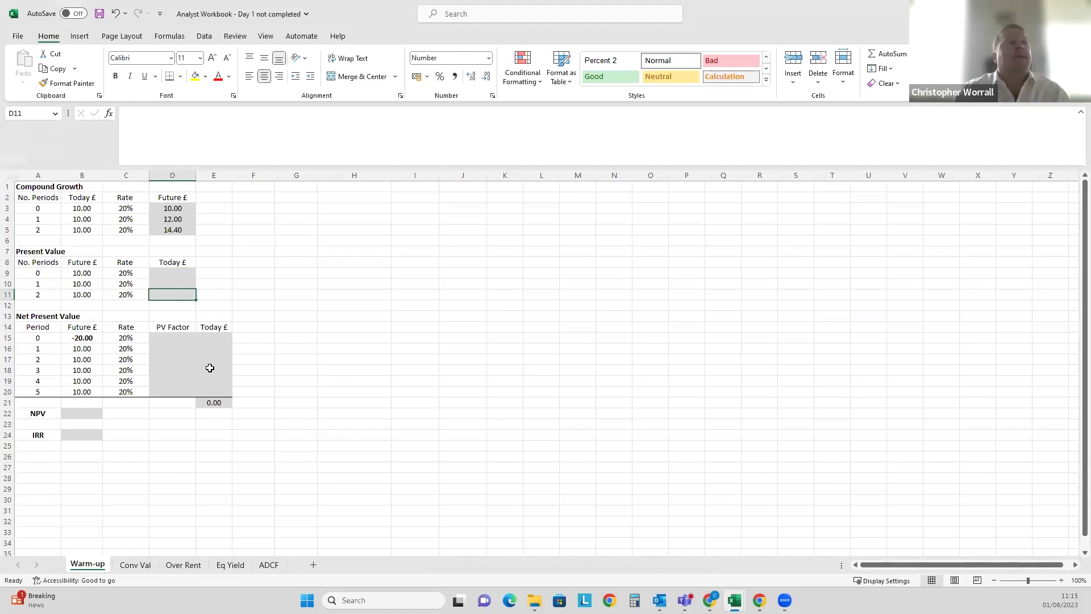
key("Up")
key("Up")
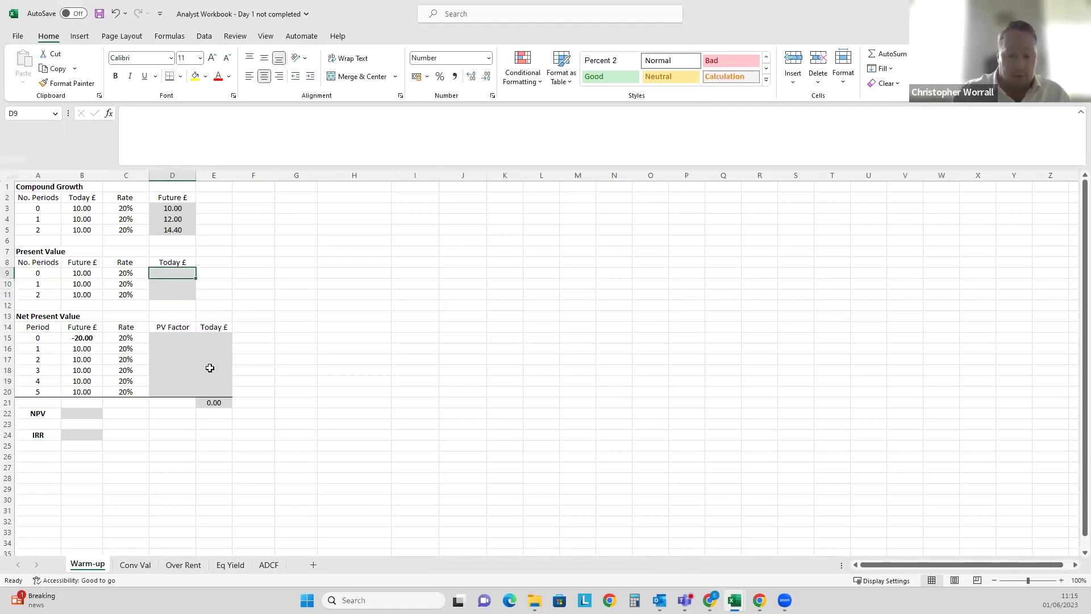
left_click(172, 295)
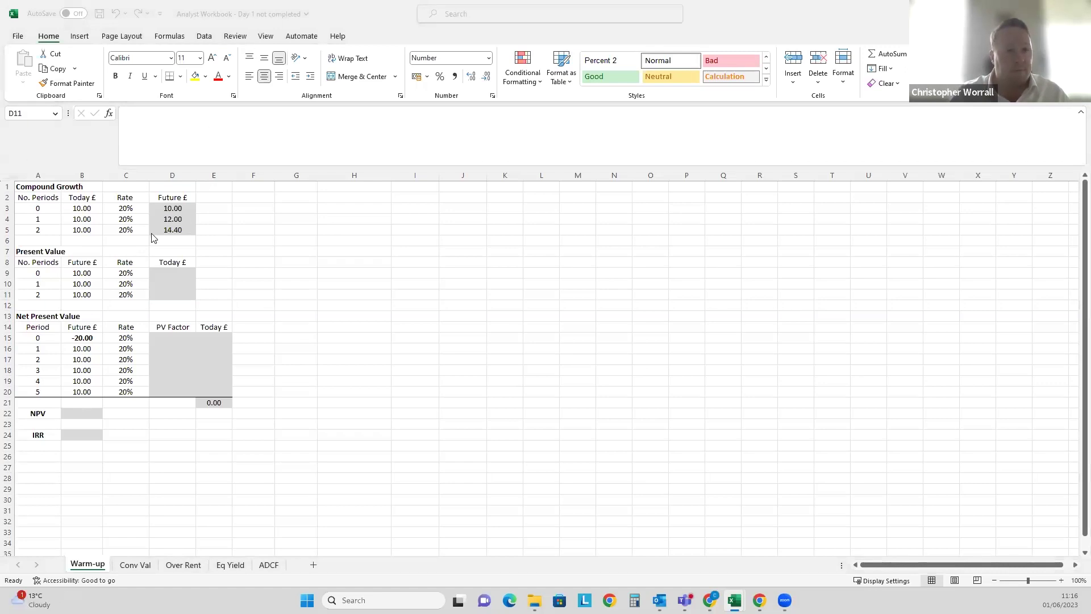
left_click(164, 217)
double_click(164, 217)
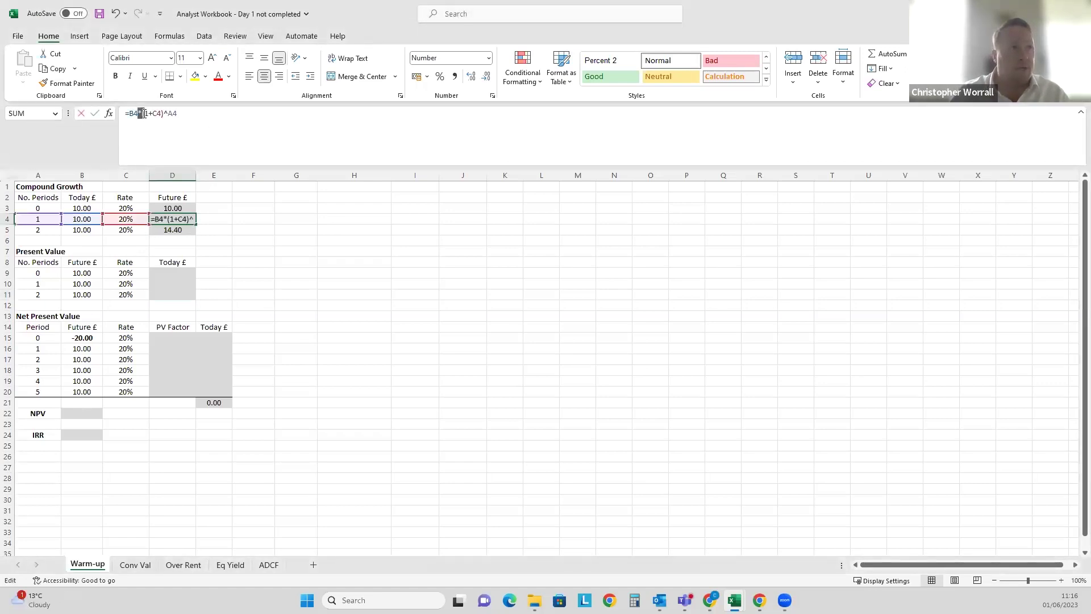
Enter the present value formula =B9/(1+C9)^A9 in cell D9 of the Present Value table.
left_click(183, 270)
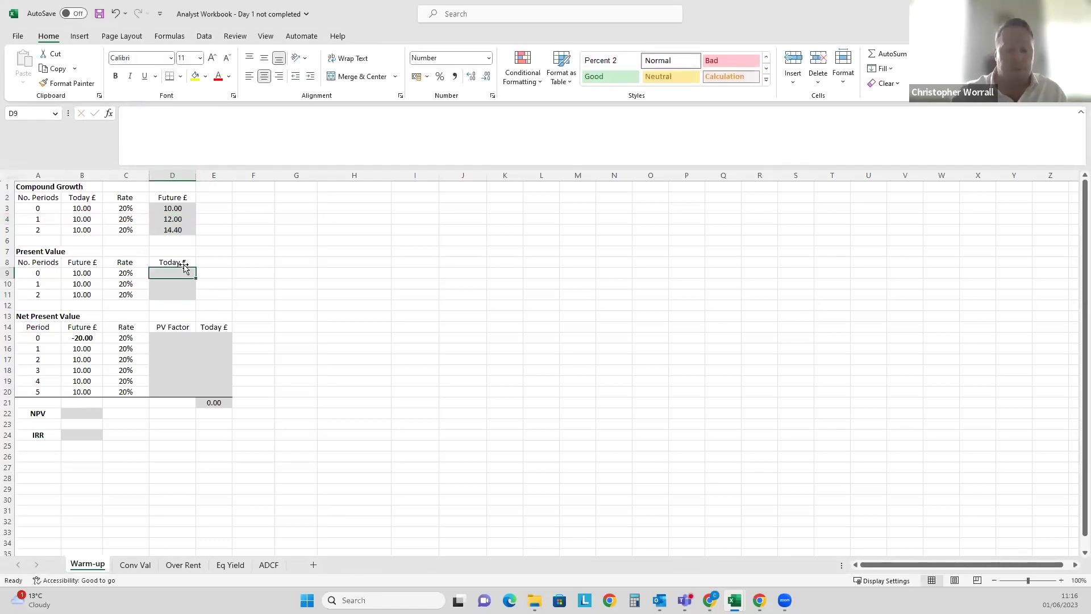
type("=")
key("Left")
key("Left")
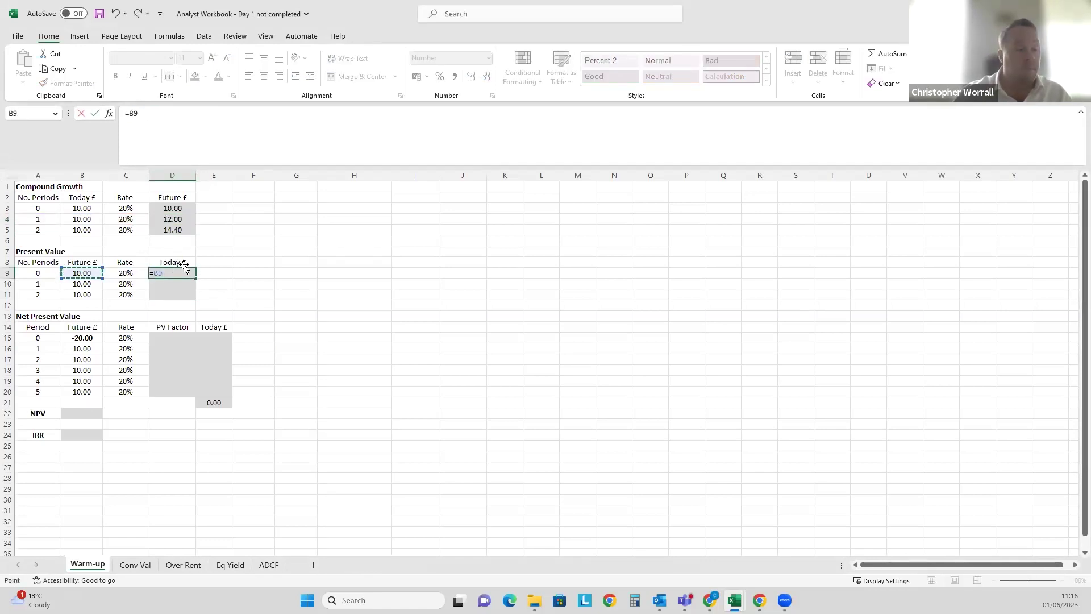
type("*")
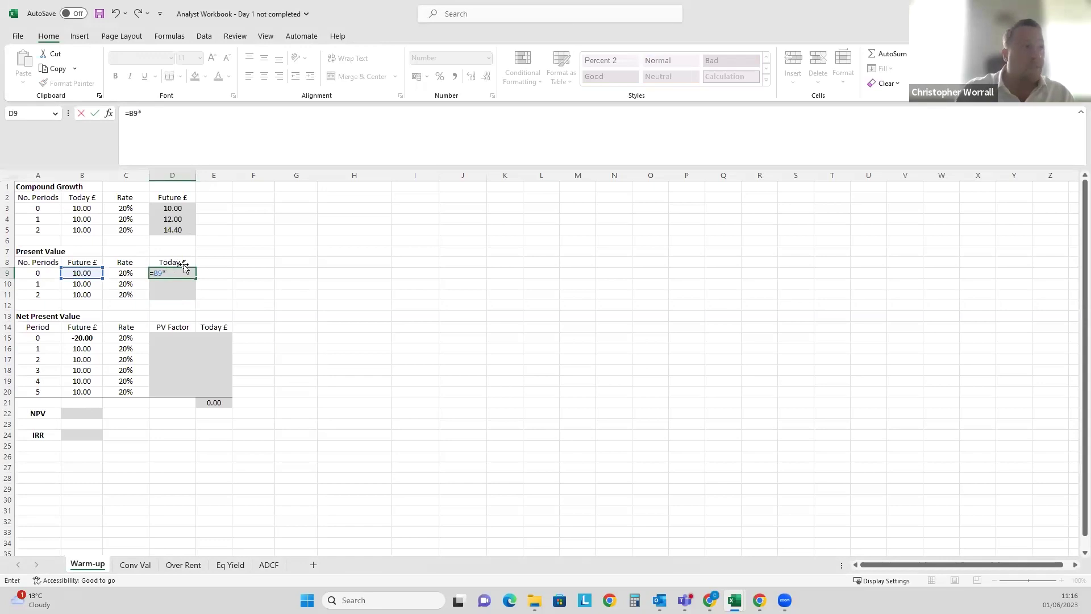
key("Left")
key("BackSpace")
key("BackSpace")
key("BackSpace")
type("/(1")
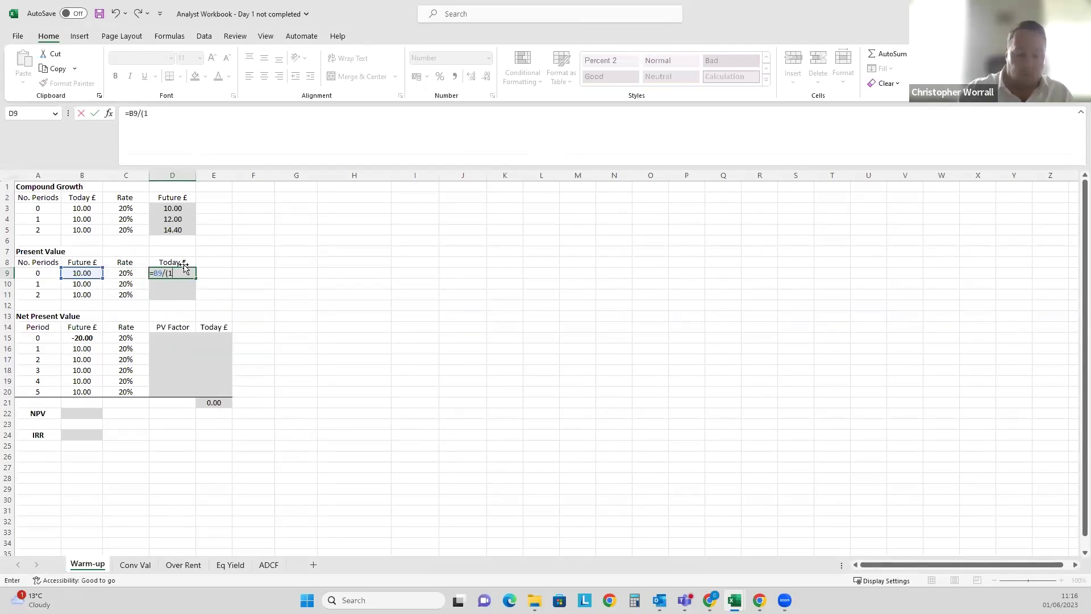
type("+")
key("Left")
type(")")
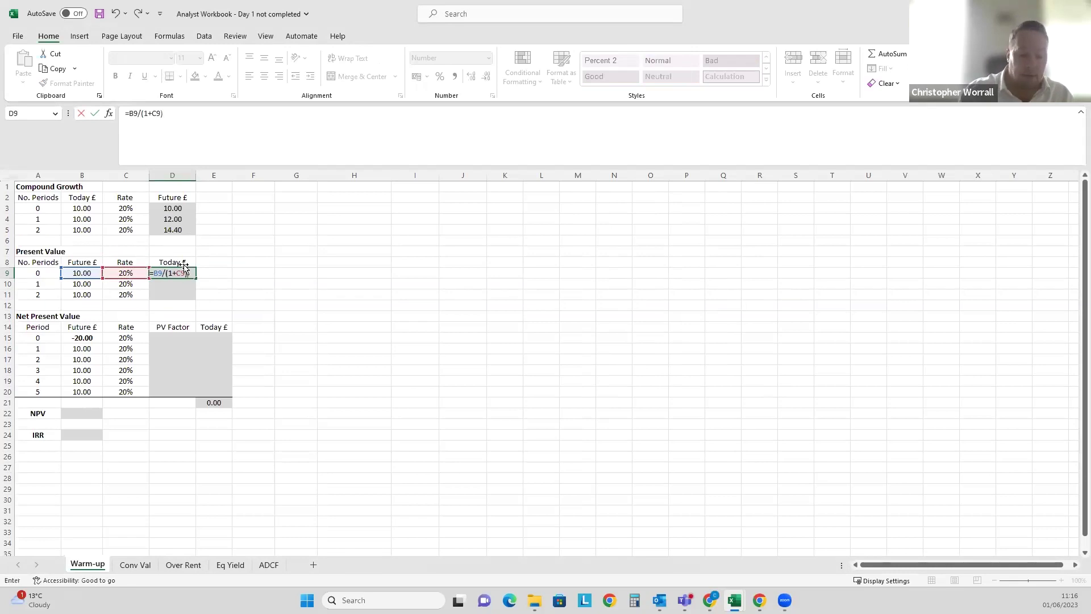
type("^")
key("Left")
key("Left")
key("Left")
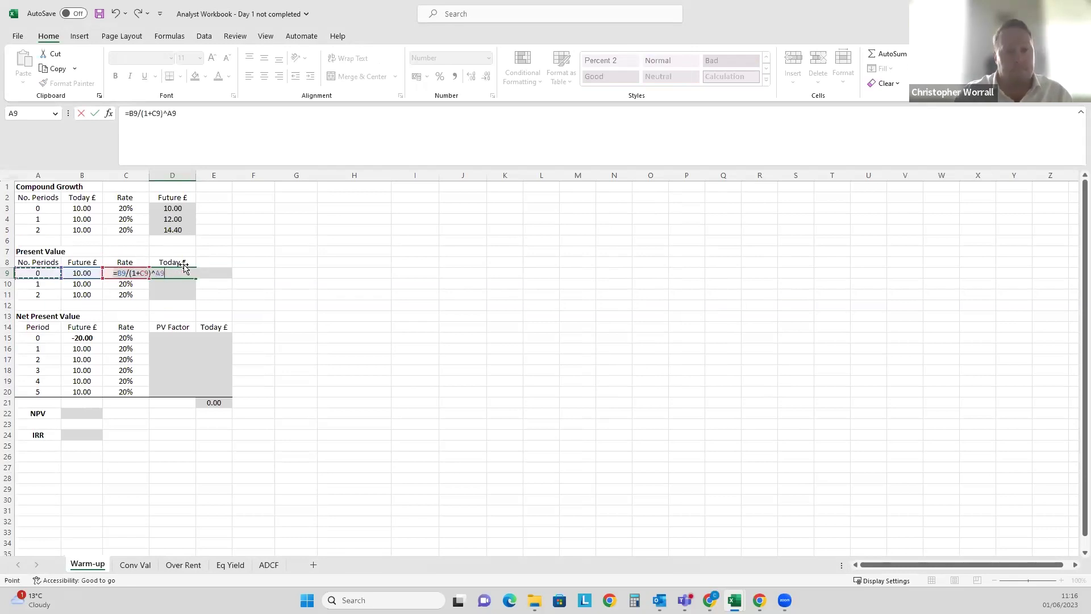
key("ctrl+Return")
Copy the present value formula from D9 into D10:D11.
key("ctrl+c")
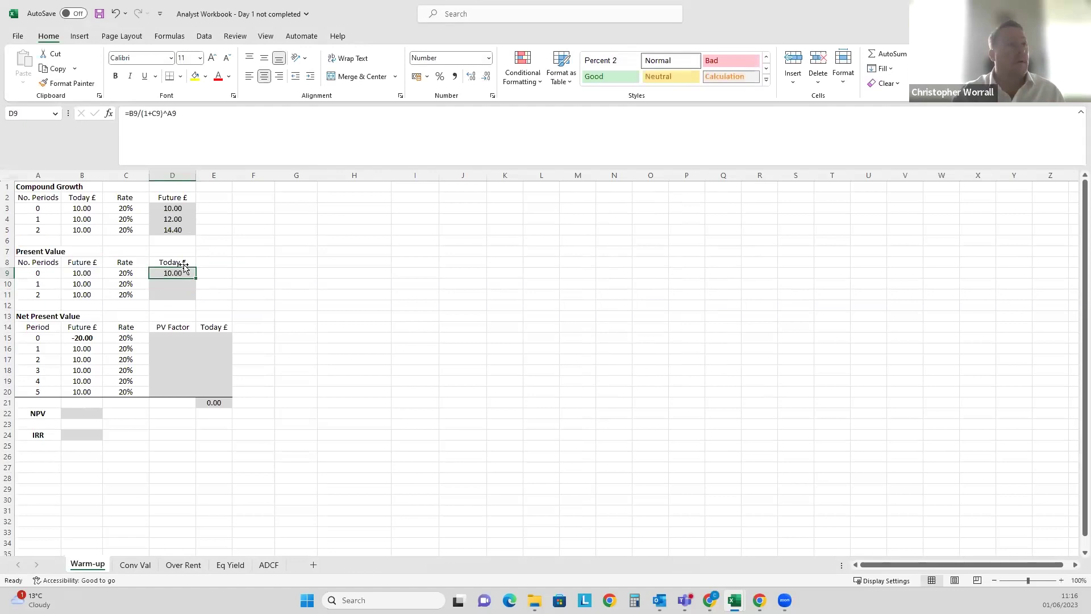
key("shift+Down")
key("shift+Down")
key("ctrl+v")
key("Escape")
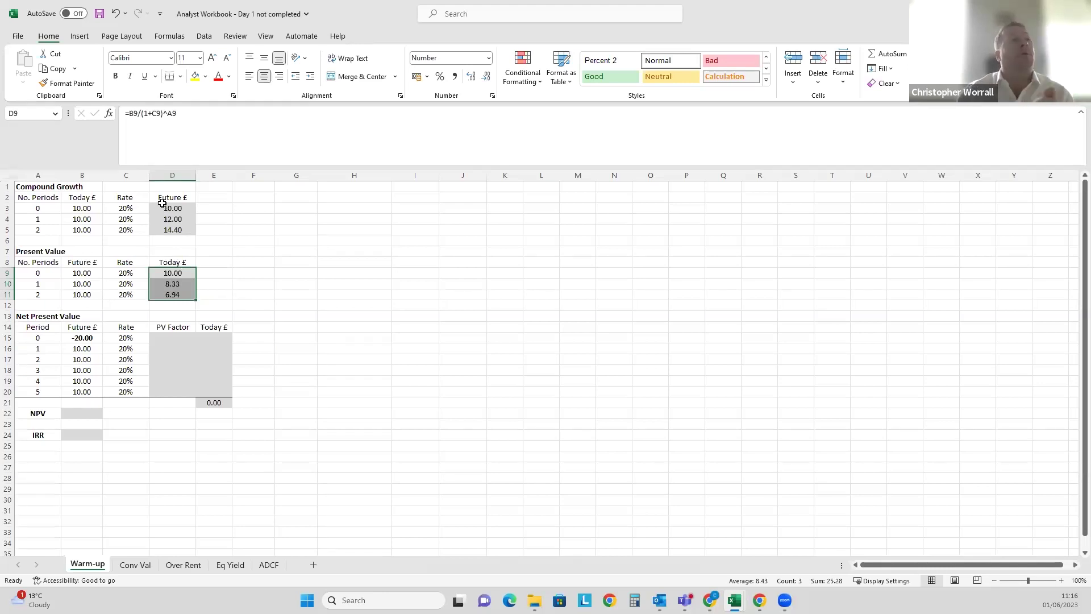
Examine the present value formulas in D10 and D11 and compare the period 1 future value in B10 with D4.
left_click(170, 285)
left_click(175, 295)
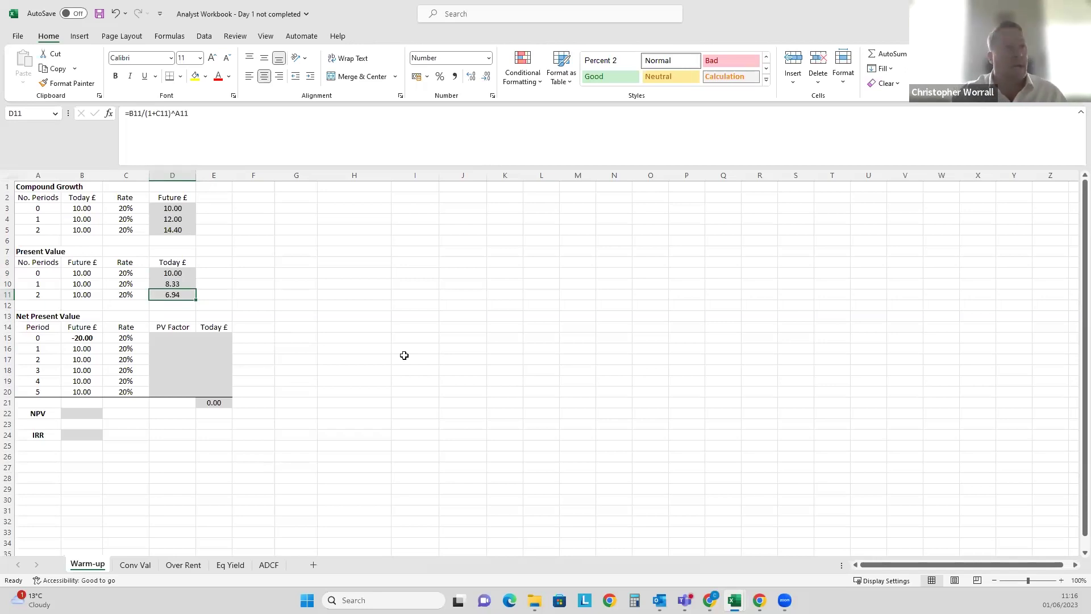
key("Up")
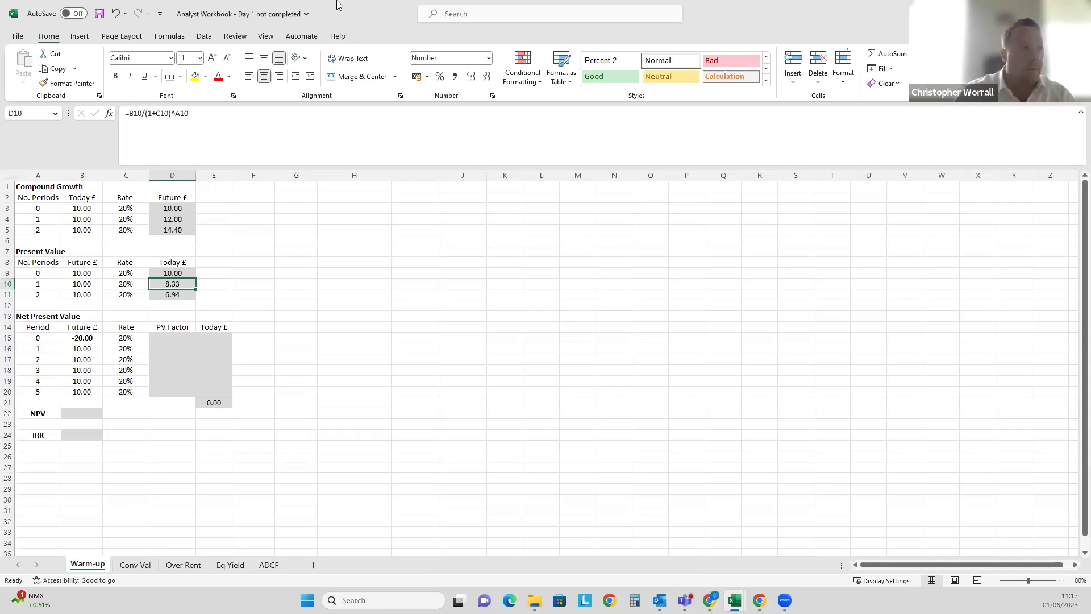
left_click(70, 287)
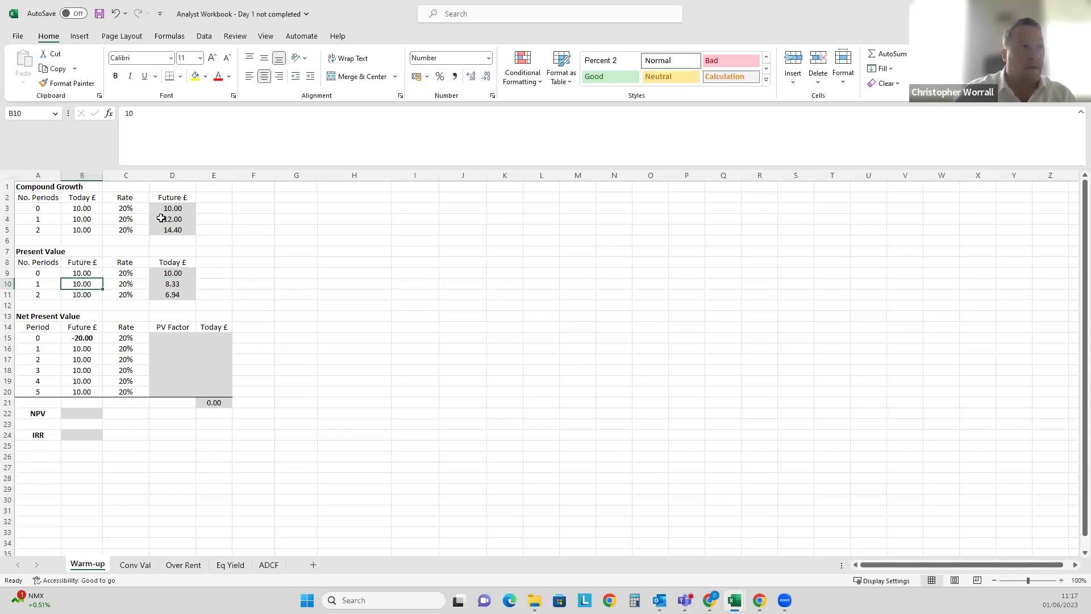
left_click(164, 218)
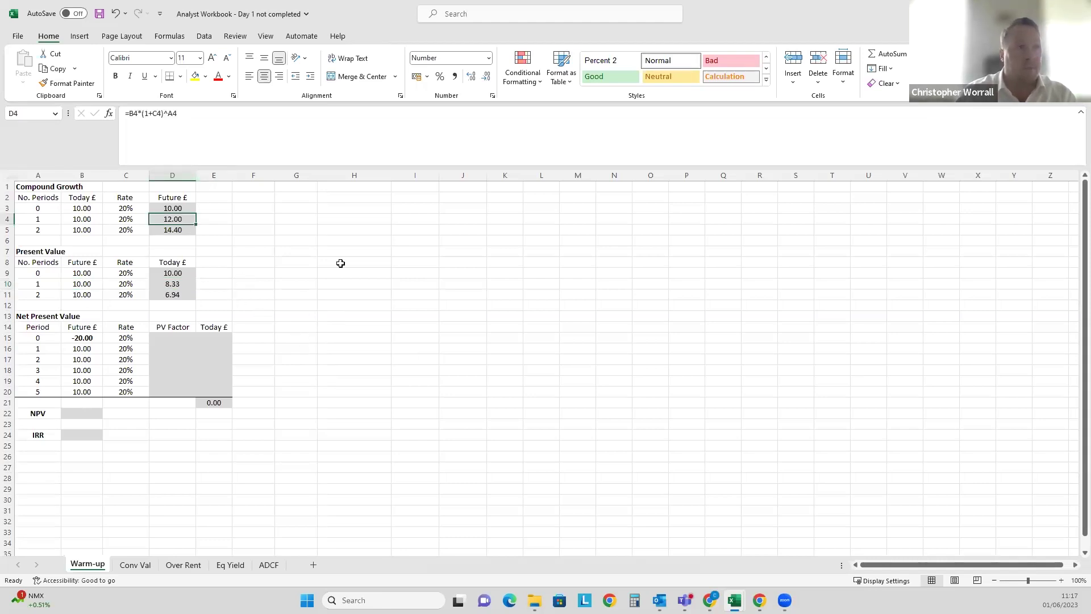
Set the period 1 future value in B10 to 12 and check the resulting present value in D10.
left_click(86, 282)
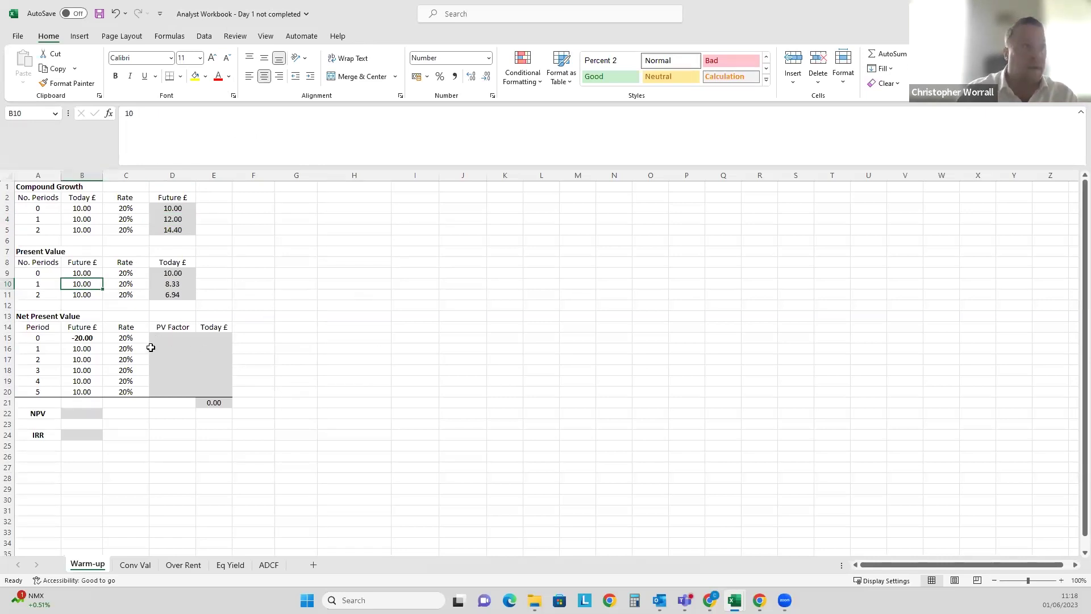
type("12")
key("Right")
key("Right")
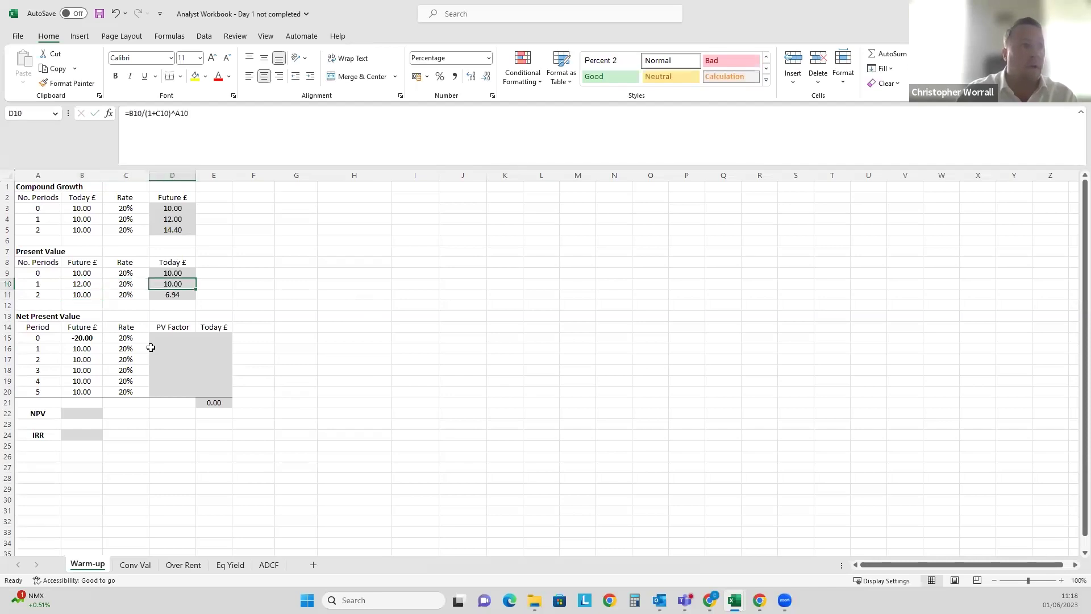
key("Left")
key("Left")
key("Right")
key("Right")
Set the period 1 future value in B10 back to 10.
key("Left")
key("Left")
type("10")
key("Return")
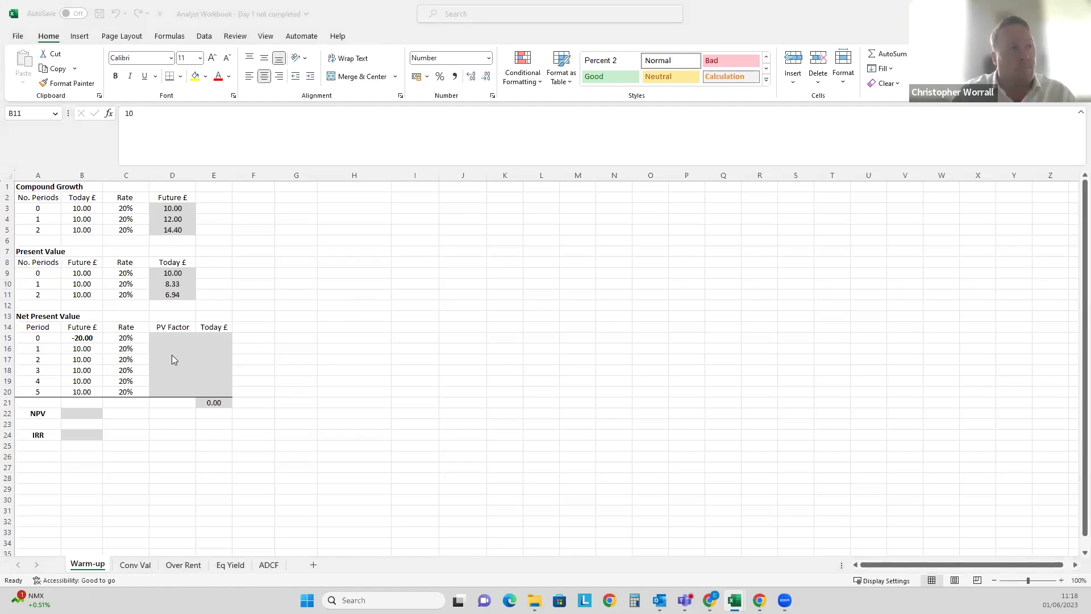
Examine the Net Present Value table's PV Factor cells, the period 0 outlay in B15 and the cash flows in B16:B20.
left_click_drag(168, 338, 174, 380)
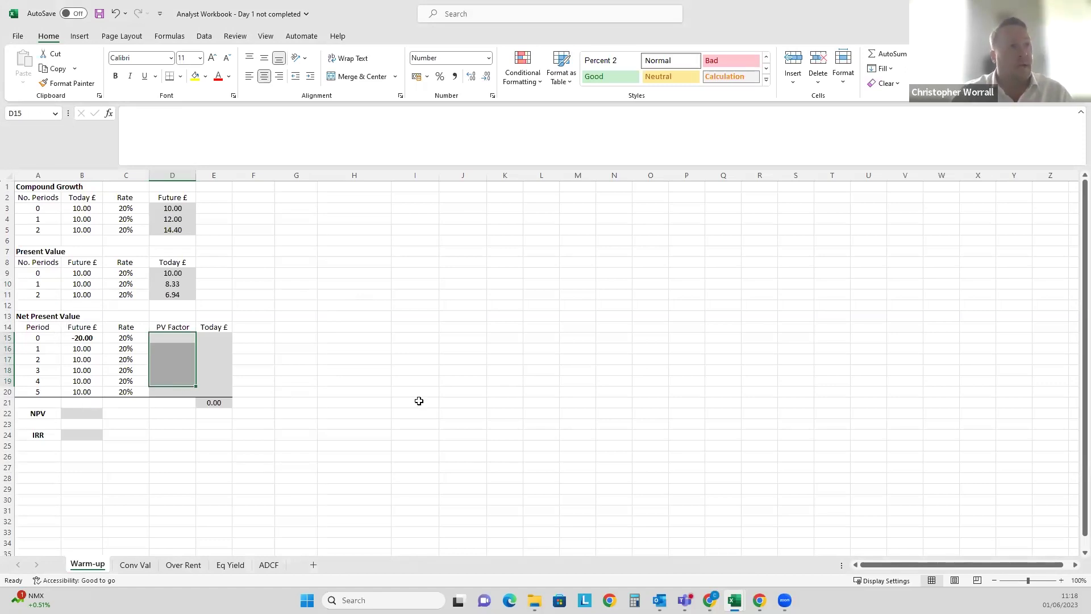
left_click(92, 347)
left_click(93, 340)
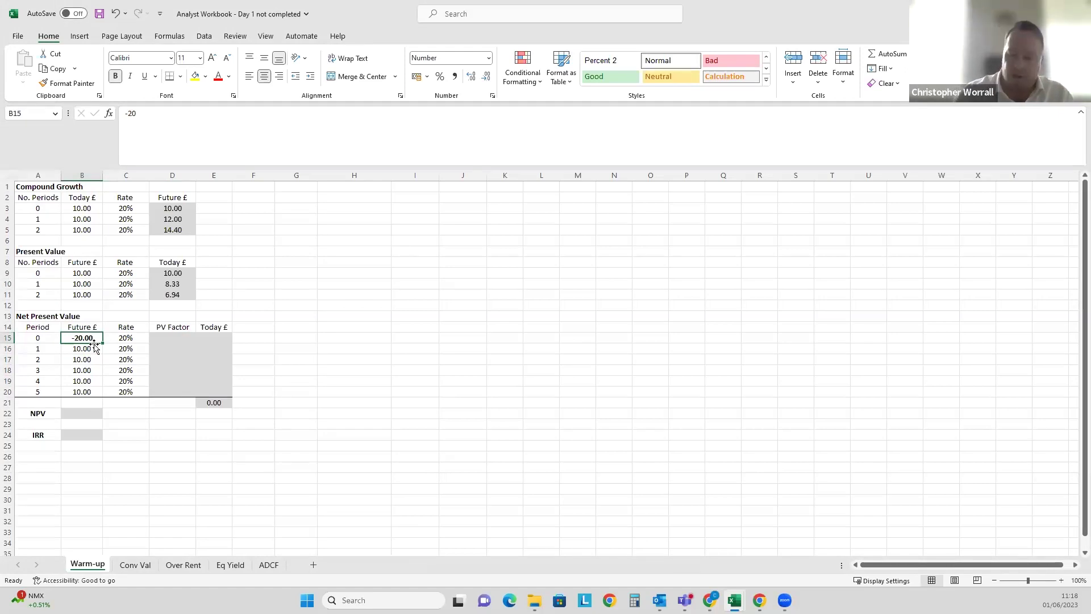
left_click(94, 346)
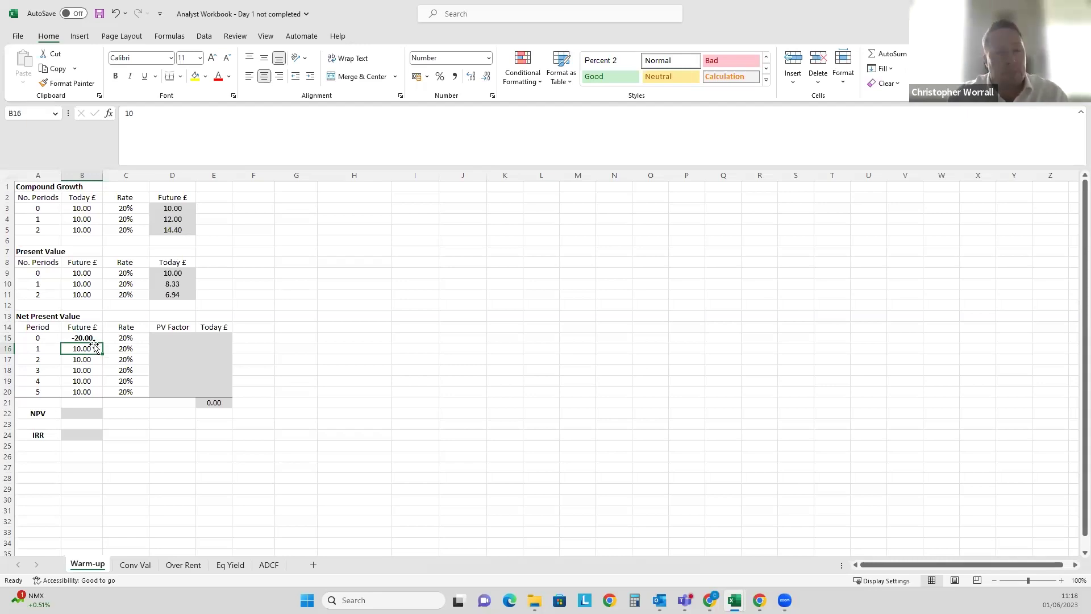
key("ctrl+shift+Down")
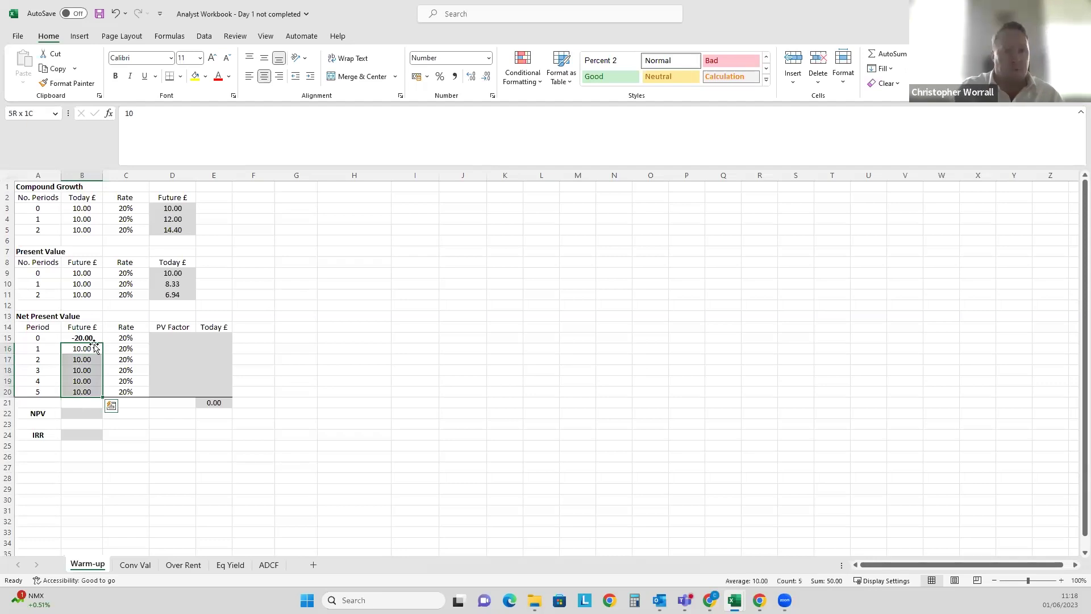
key("Up")
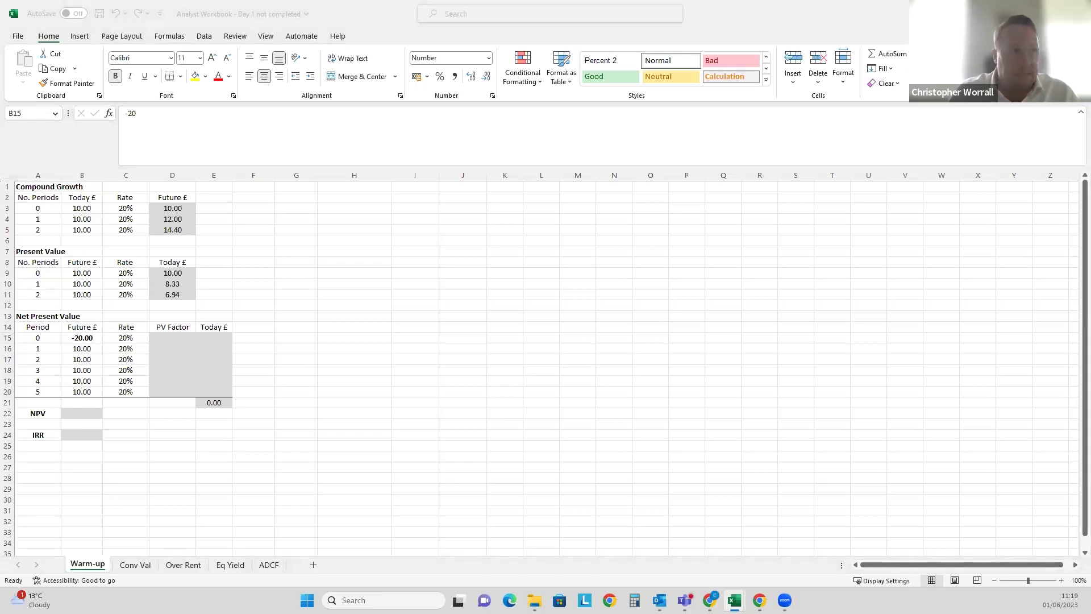
Check the empty period 0 cells D15 and E15 against the present value formula in D10, leaving that formula unedited.
left_click(201, 337)
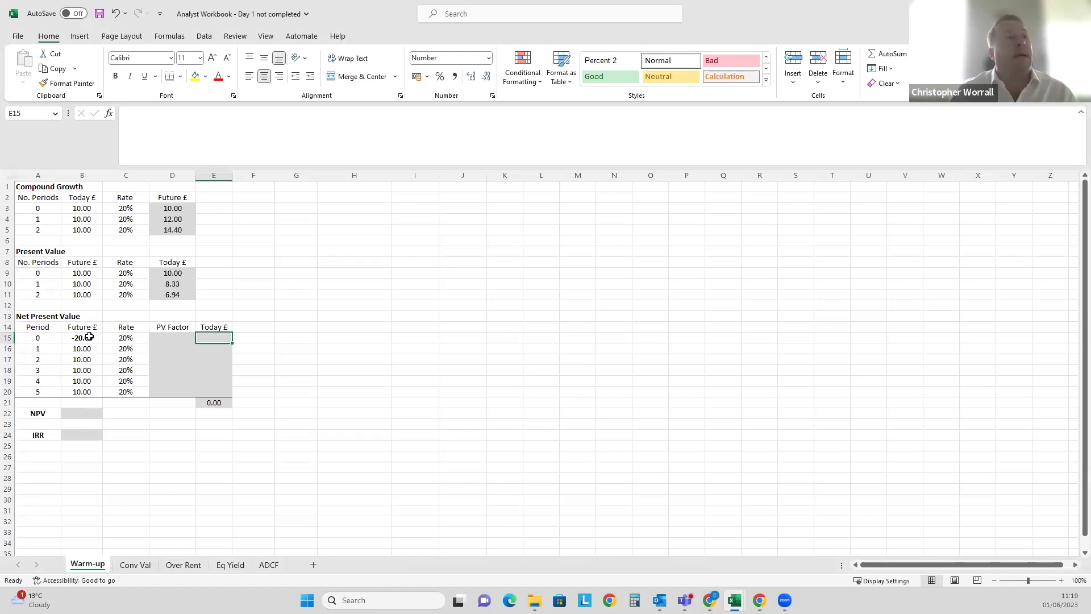
left_click(168, 338)
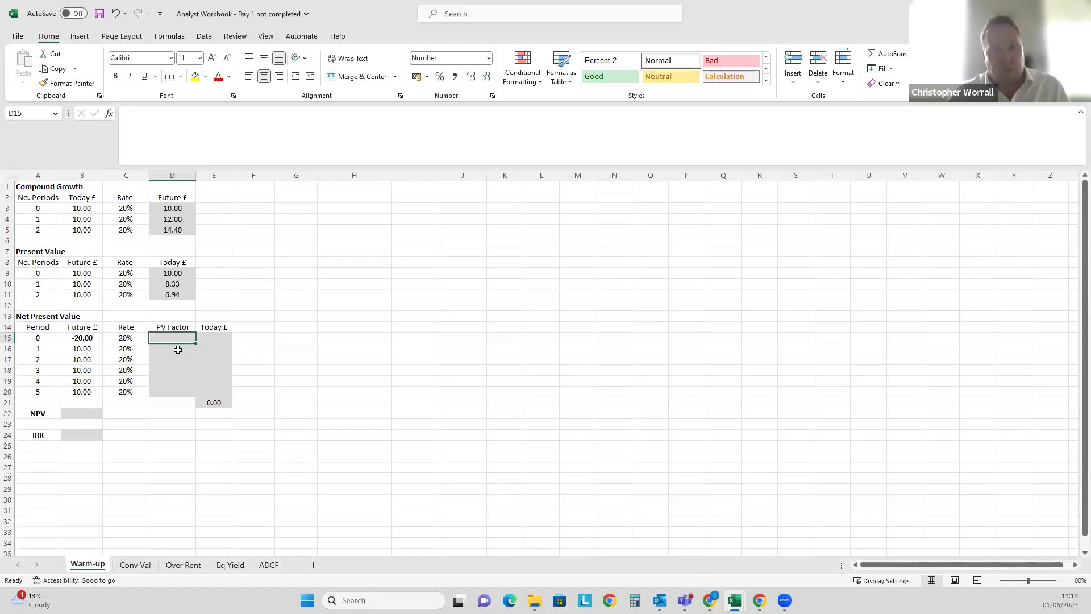
left_click(173, 282)
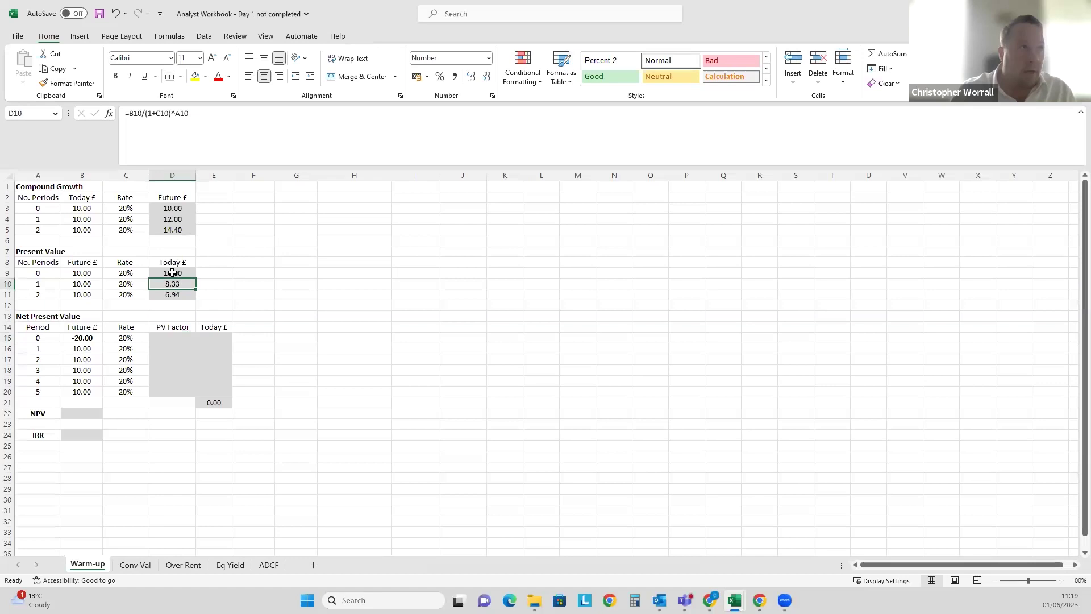
left_click(135, 110)
key("Escape")
Enter the period 0 PV factor formula =1/(1+C15)^A15 in D15 and format it with two decimal places.
left_click(163, 336)
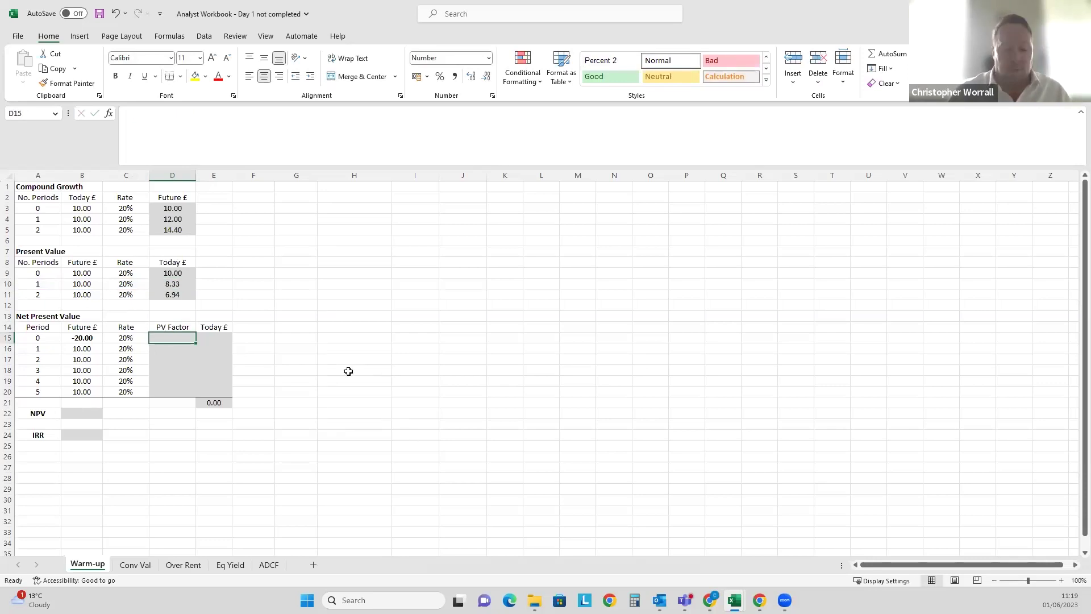
type("=")
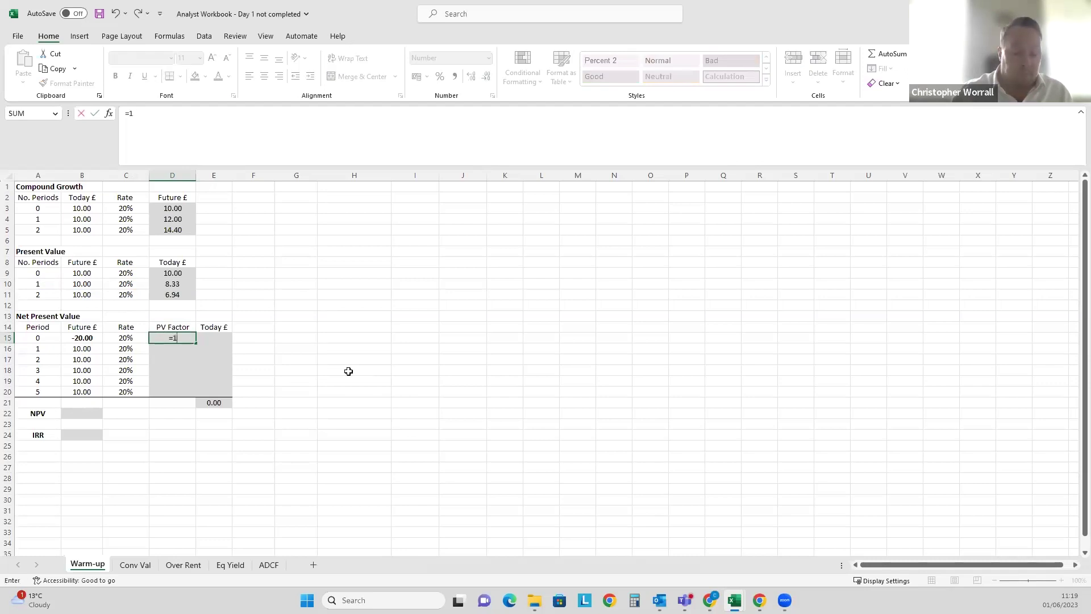
type("1+")
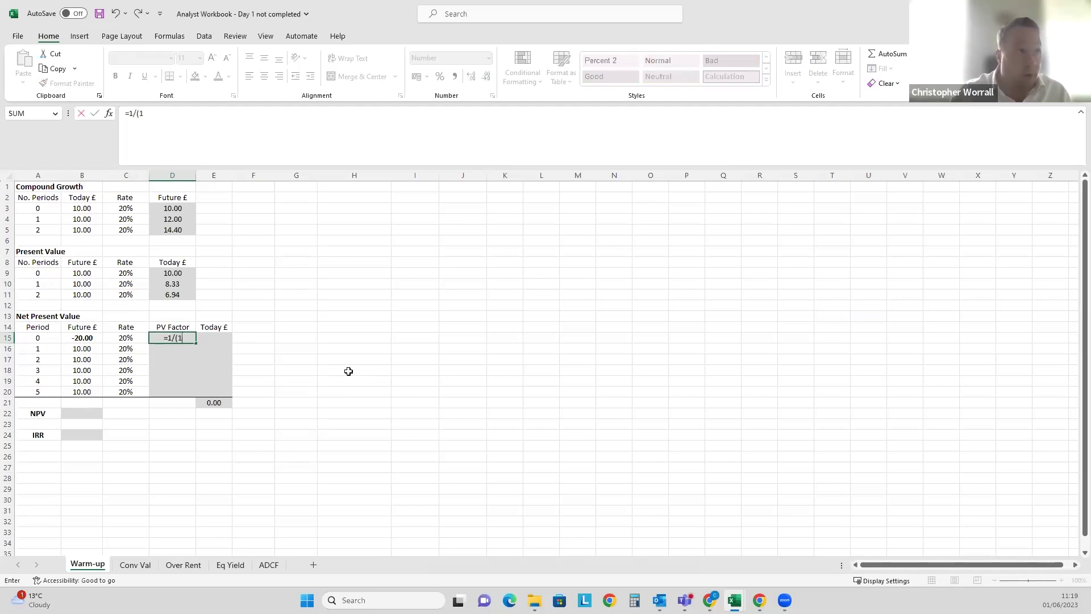
left_click(130, 338)
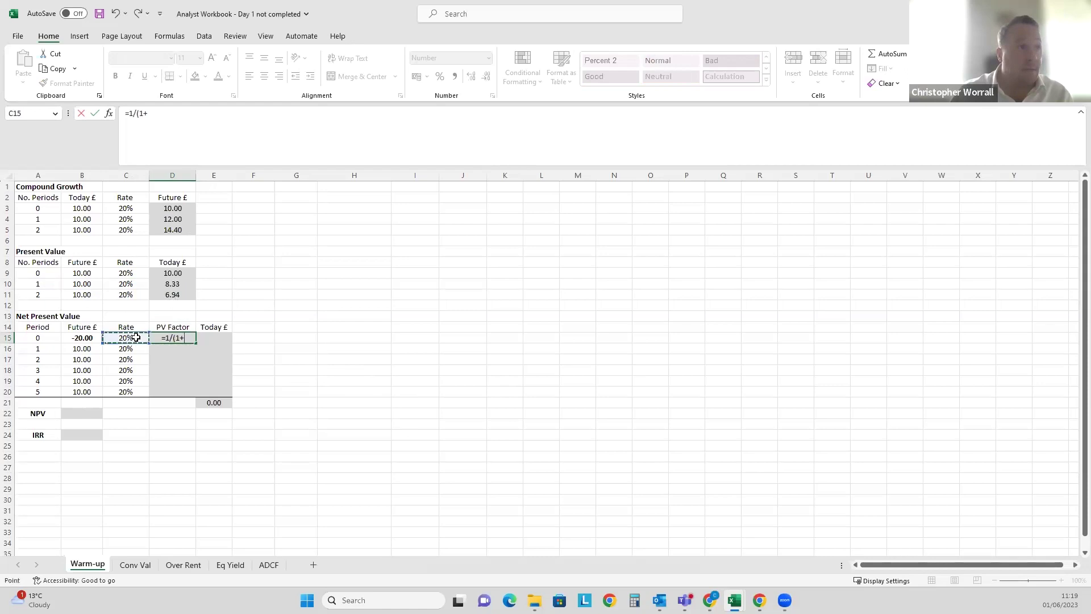
type(")^")
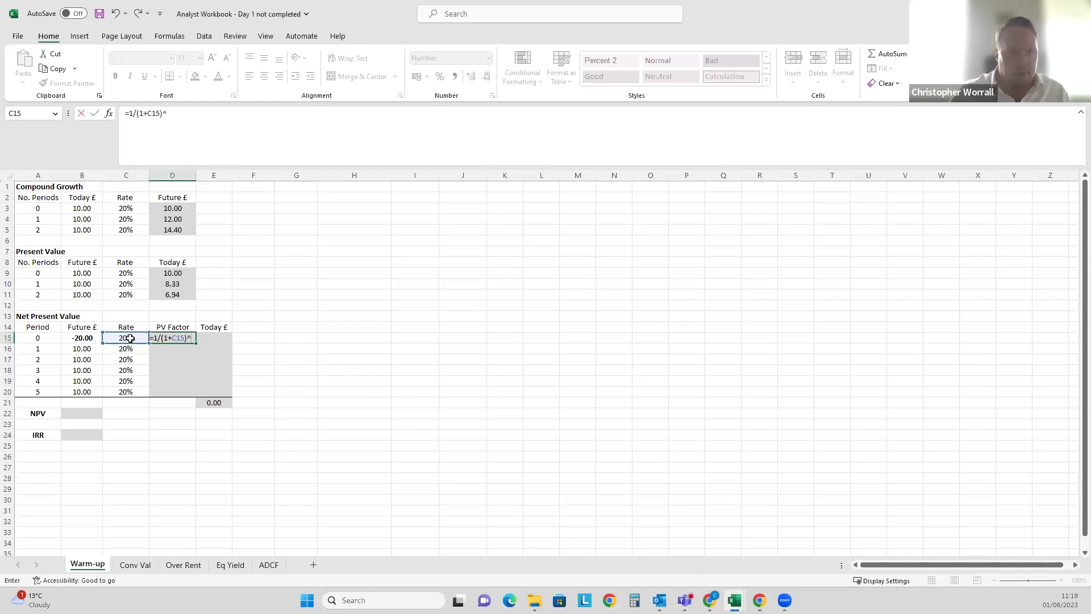
key("Left")
key("Left")
key("Left")
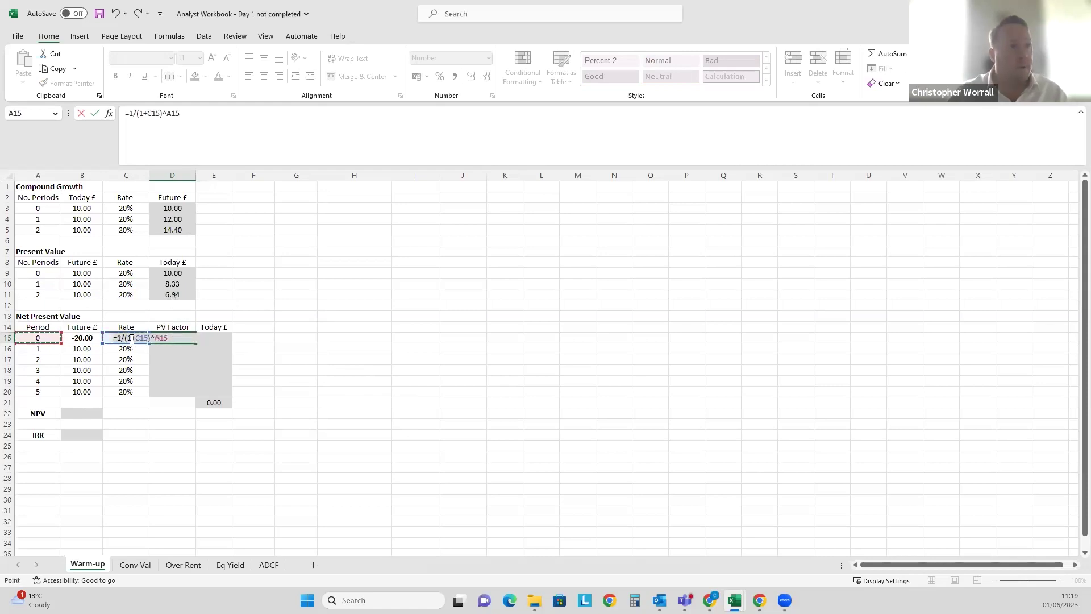
key("Return")
key("Up")
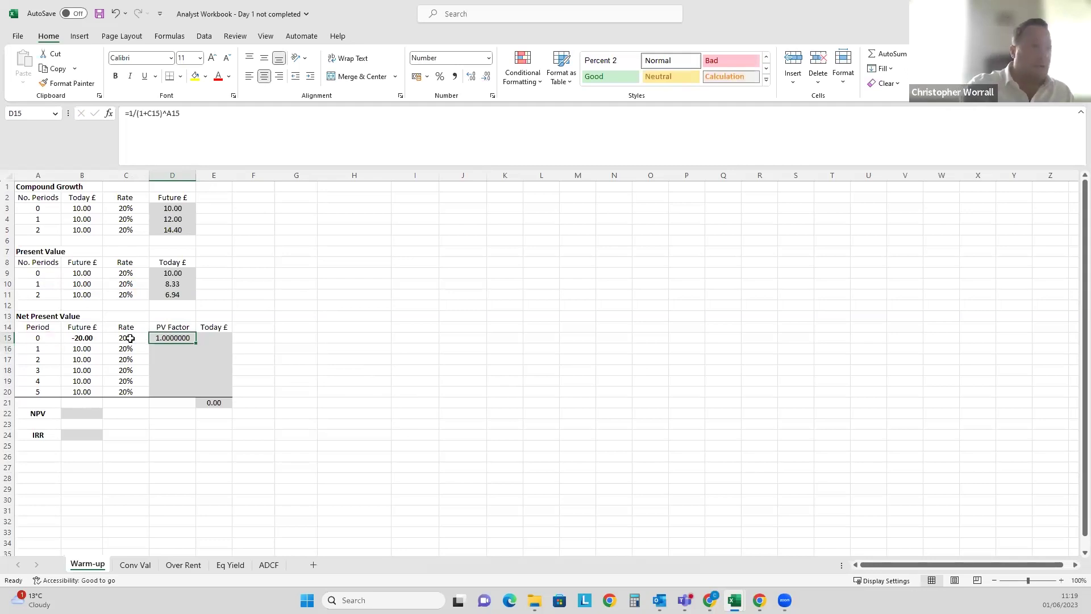
key("ctrl+shift+1")
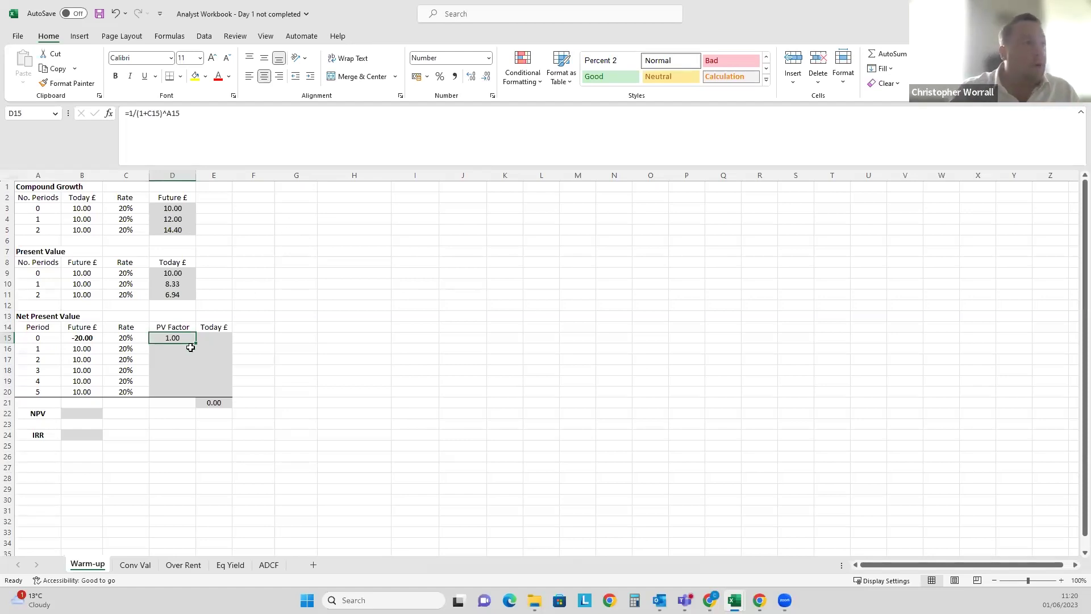
Try filling the PV factor formula from D15 down to D20 and undo the fill.
left_click_drag(194, 344, 178, 393)
key("Escape")
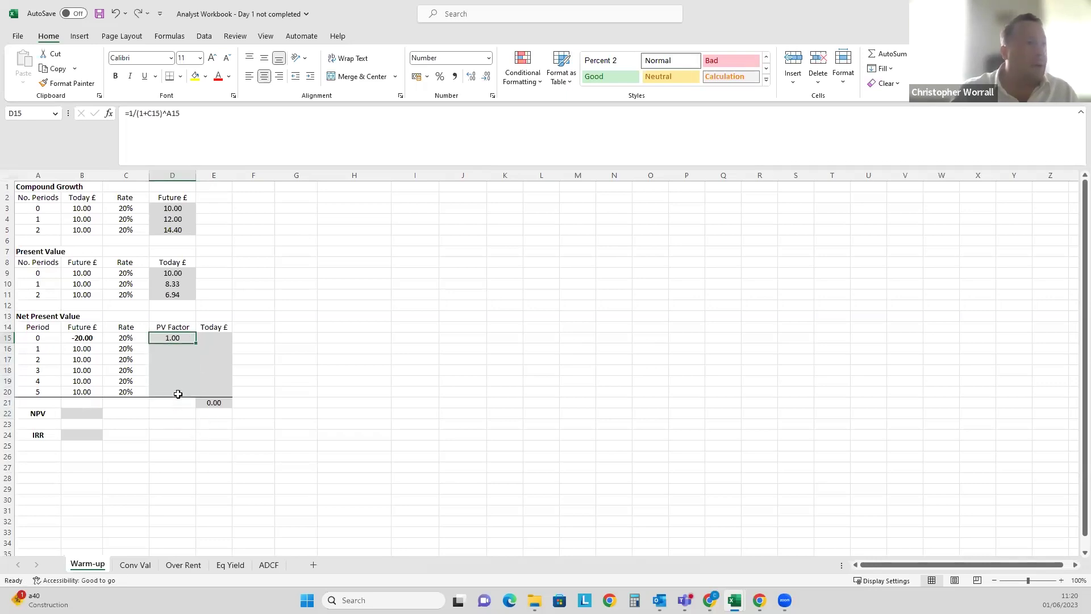
left_click_drag(196, 344, 196, 396)
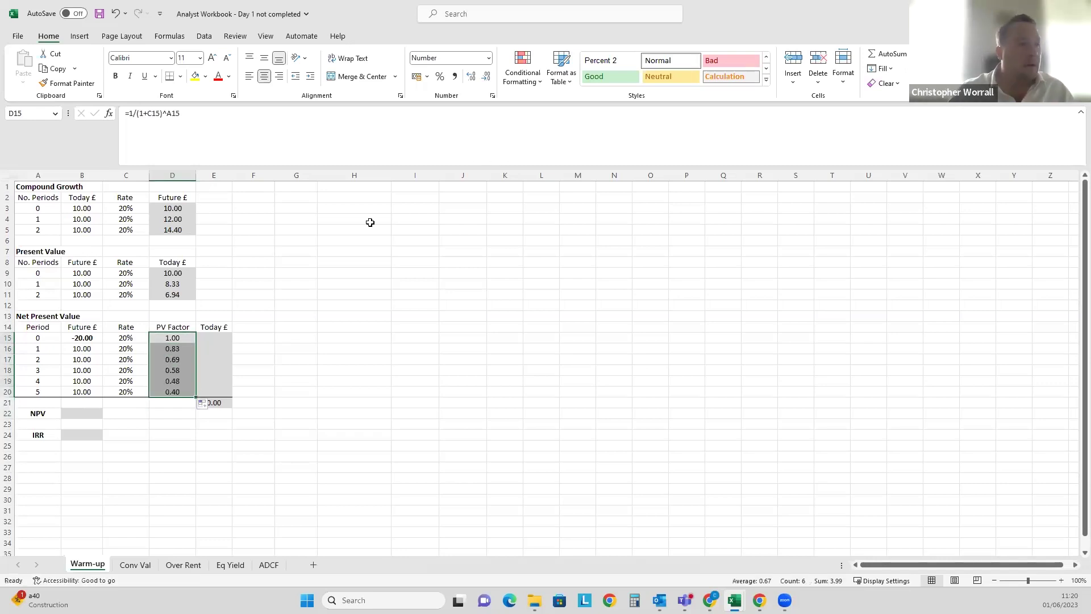
key("ctrl+z")
Try copying the D15 formula and pasting it across D15:D20, and undo the paste.
key("ctrl+c")
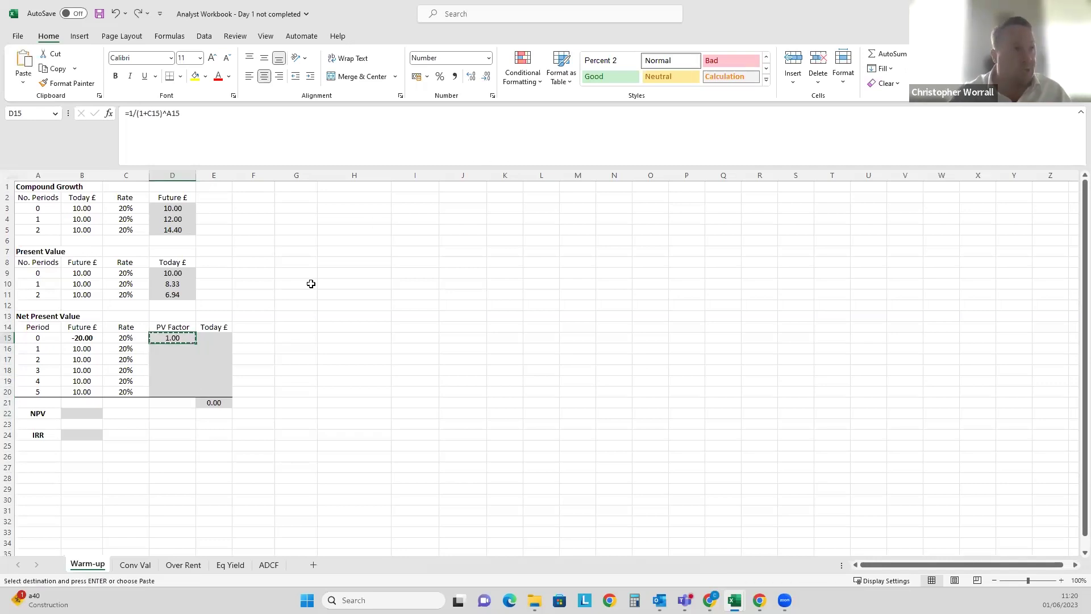
key("shift+Down")
key("shift+Down")
key("shift+Down")
key("shift+Down")
key("shift+Down")
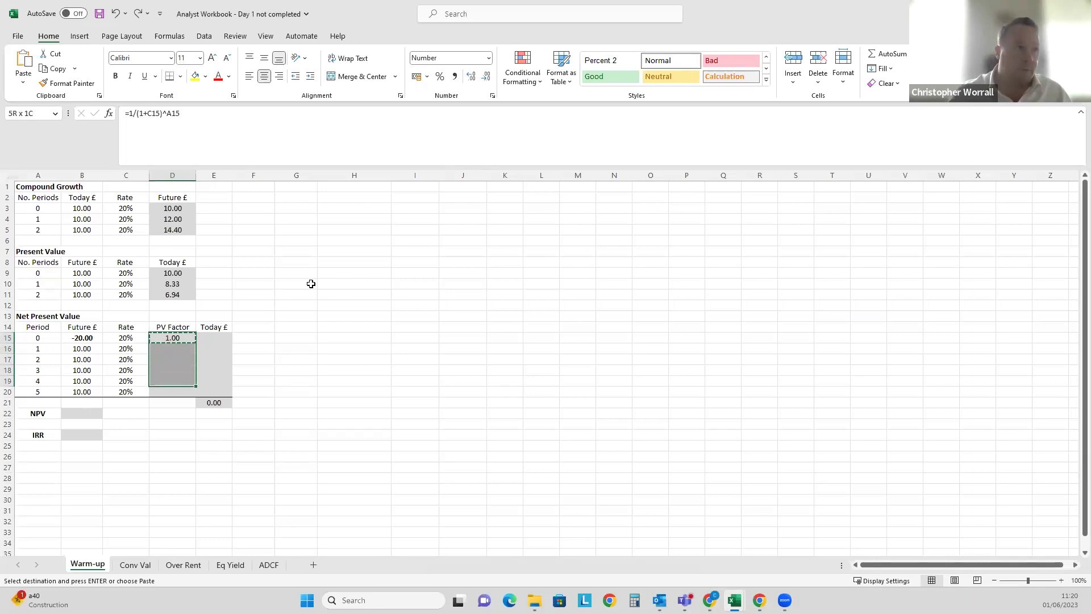
key("ctrl+v")
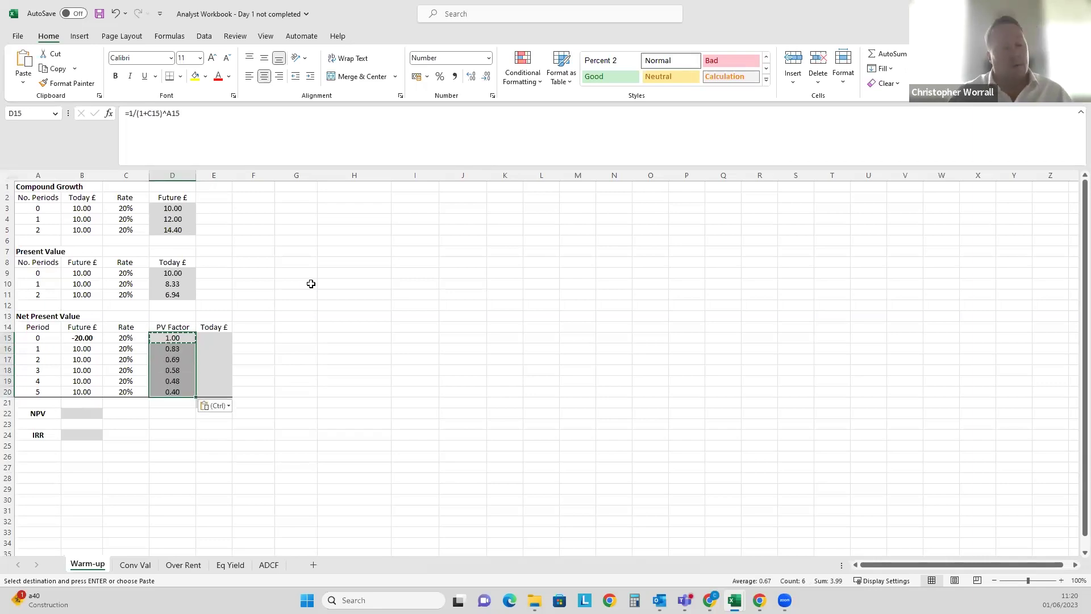
key("Up")
key("Down")
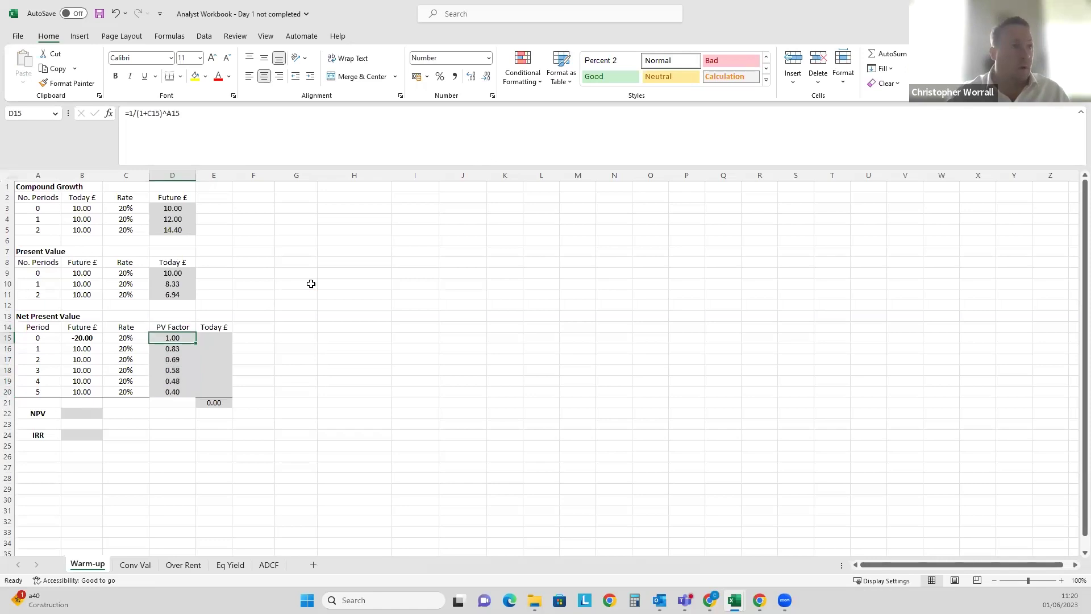
key("ctrl+z")
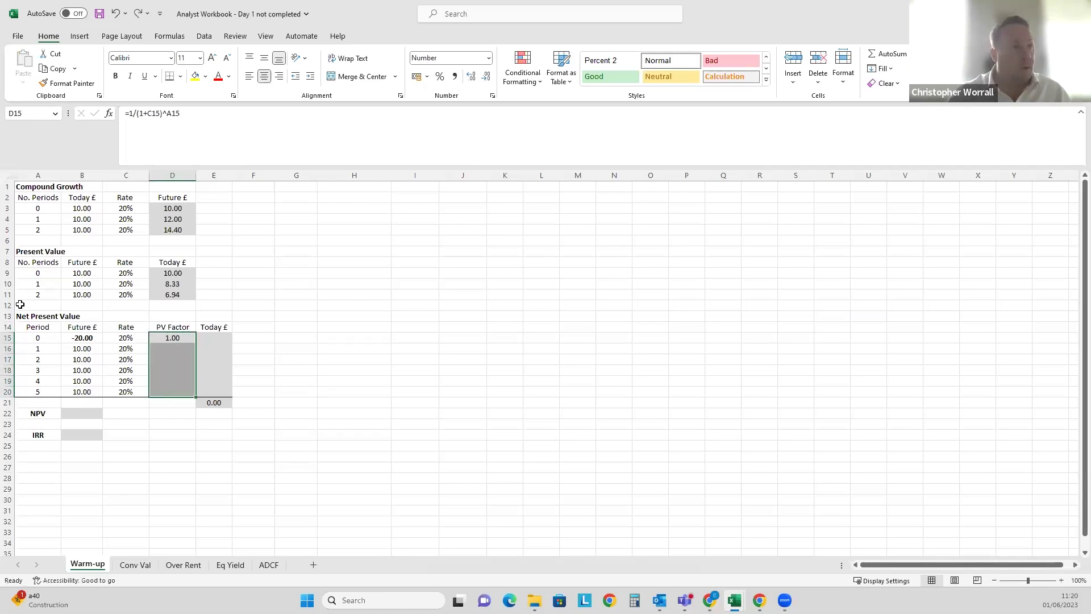
Repeat the fill of the D15 formula through D20 and undo it again.
left_click(169, 337)
left_click_drag(196, 343, 181, 394)
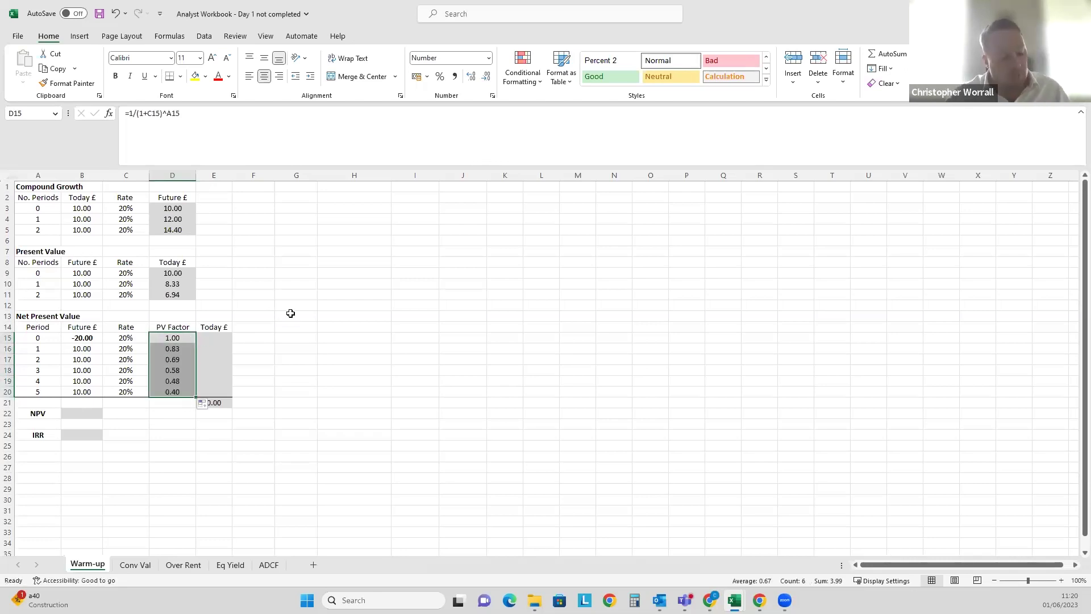
key("ctrl+z")
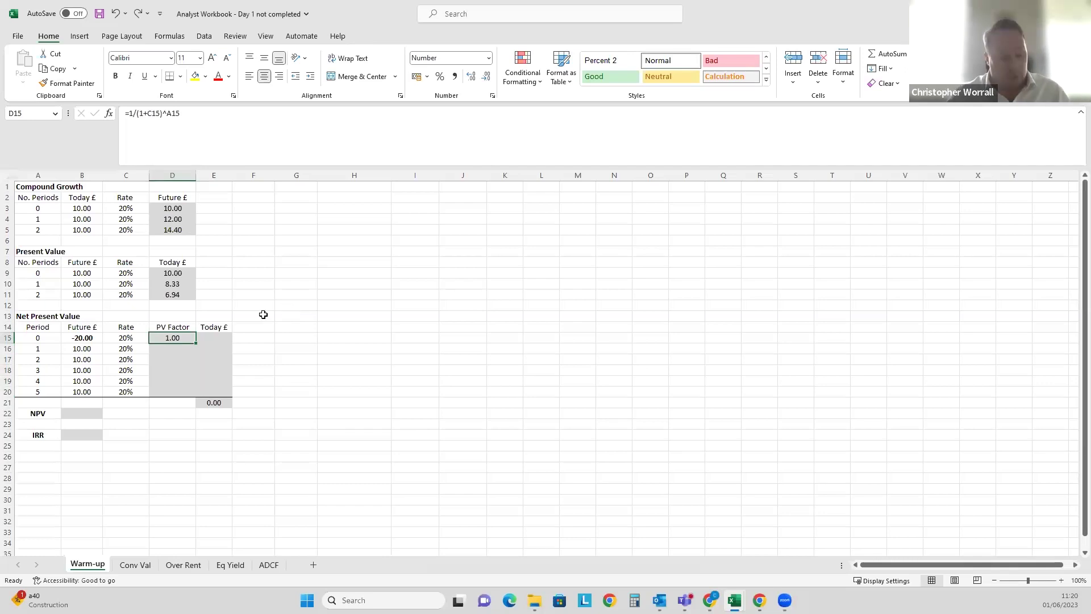
key("ctrl+c")
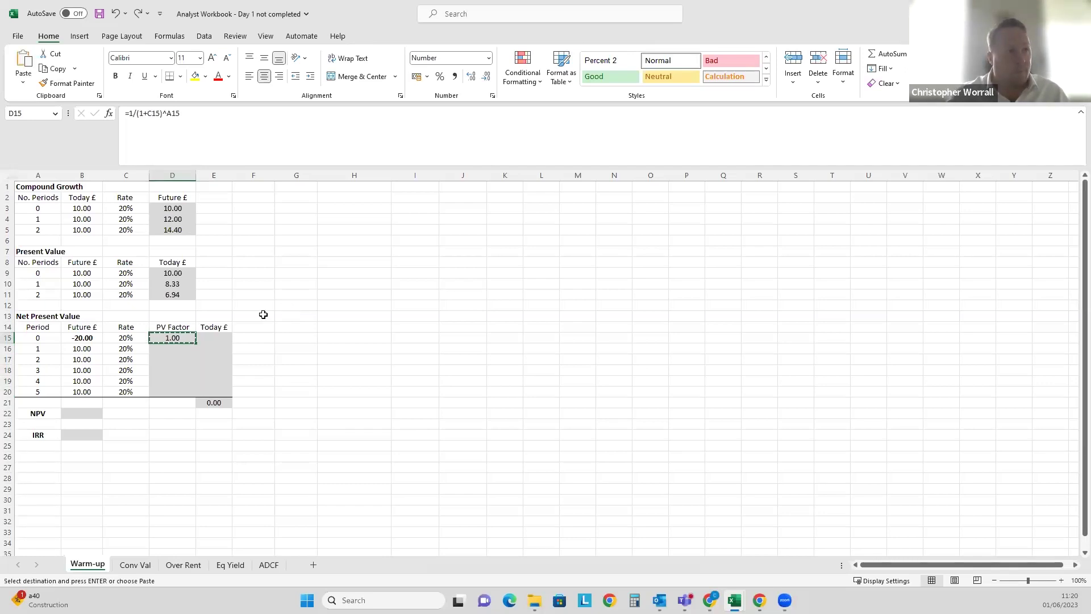
key("F2")
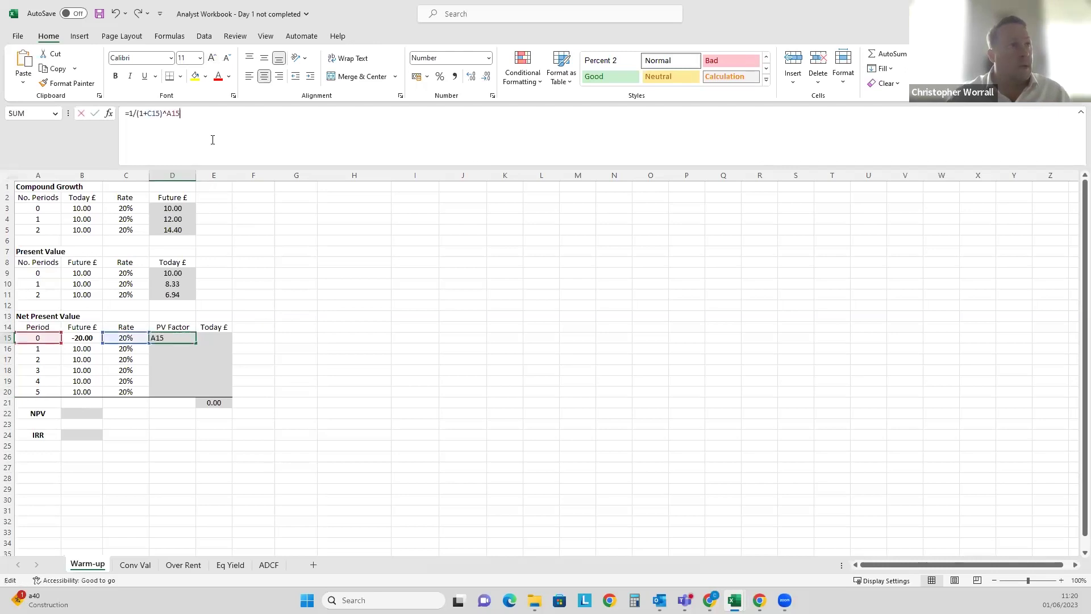
key("Return")
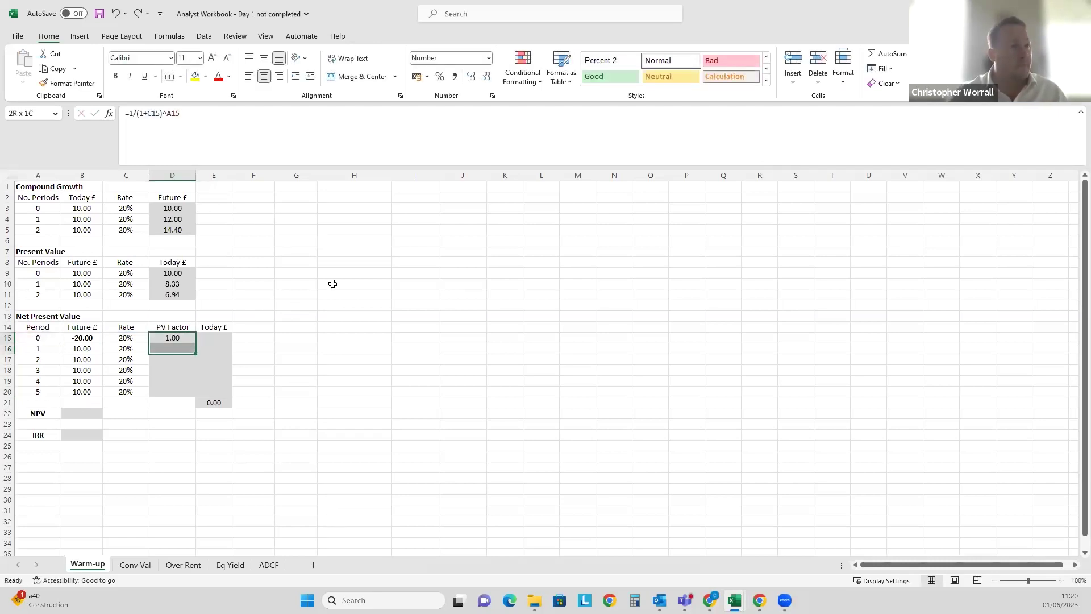
key("Up")
key("shift+Down")
key("shift+Down")
key("shift+Down")
key("shift+Down")
key("shift+Down")
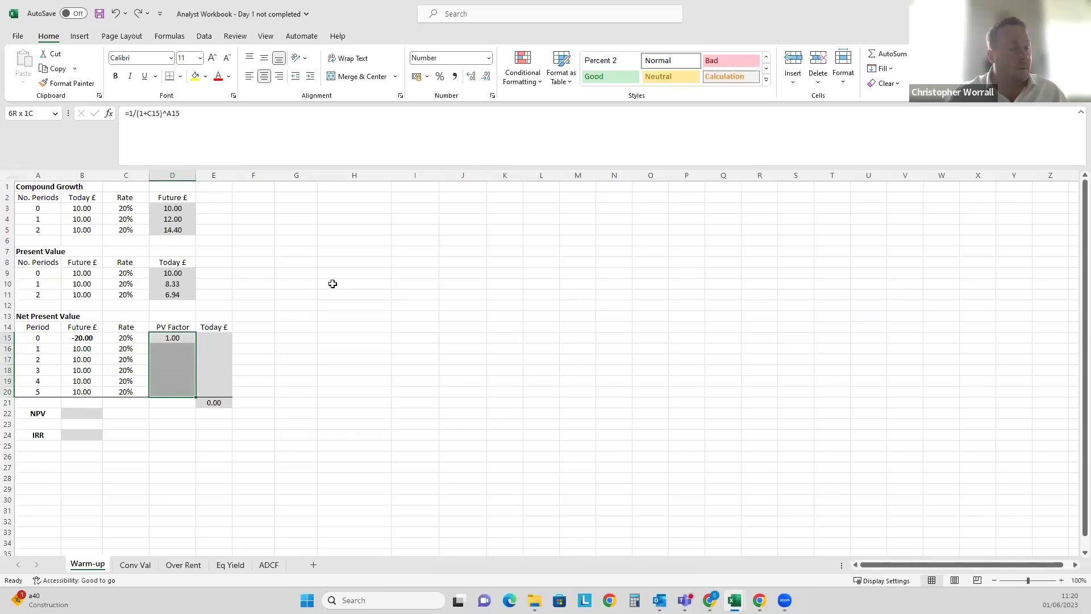
key("shift+Up")
key("shift+Up")
key("shift+Up")
key("shift+Up")
key("shift+Up")
Copy the PV factor formula in D15 and paste it over D15:D20 to cover periods 0 to 5.
key("ctrl+c")
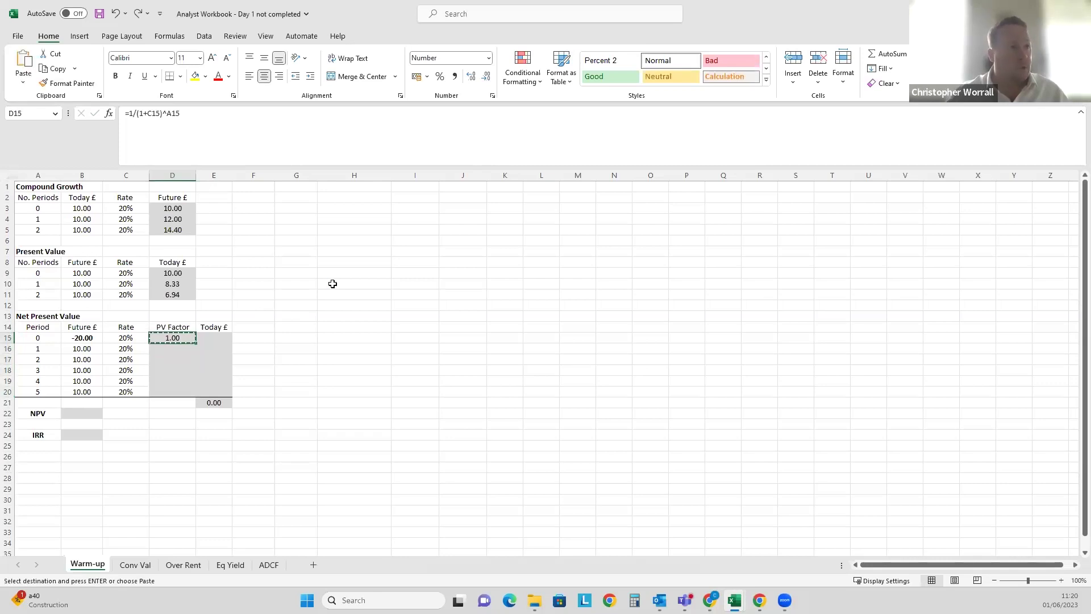
key("shift+Down")
key("shift+Down")
key("shift+Down")
key("shift+Down")
key("shift+Down")
key("ctrl+v")
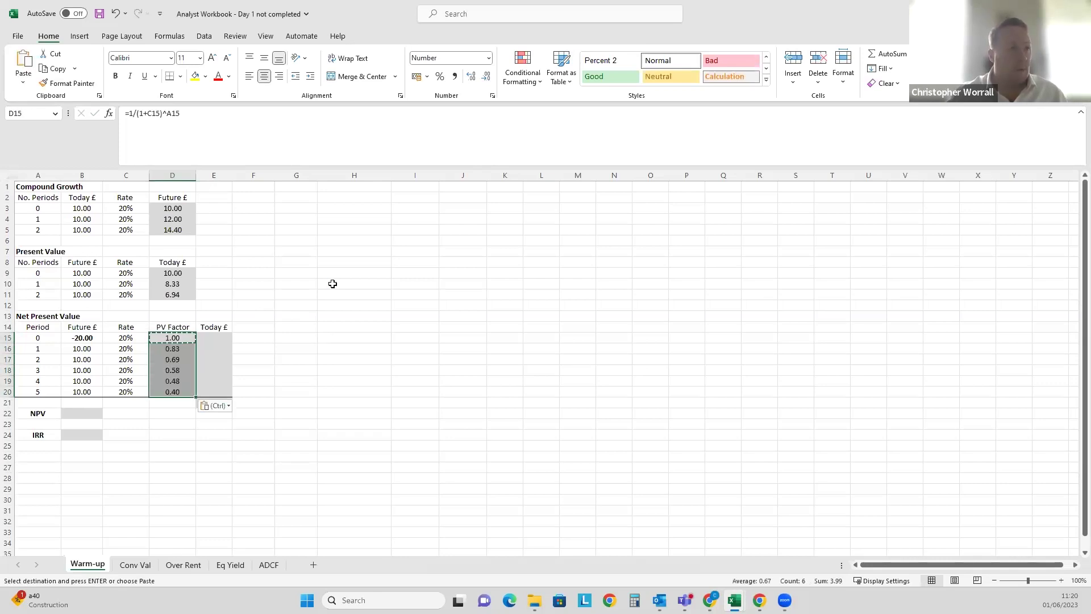
Check the rate and period references in each pasted PV factor formula in D16:D20, and compare D15 with D20.
key("Escape")
key("Down")
key("F2")
key("Return")
key("F2")
key("Return")
key("F2")
key("Return")
key("F2")
key("Return")
key("F2")
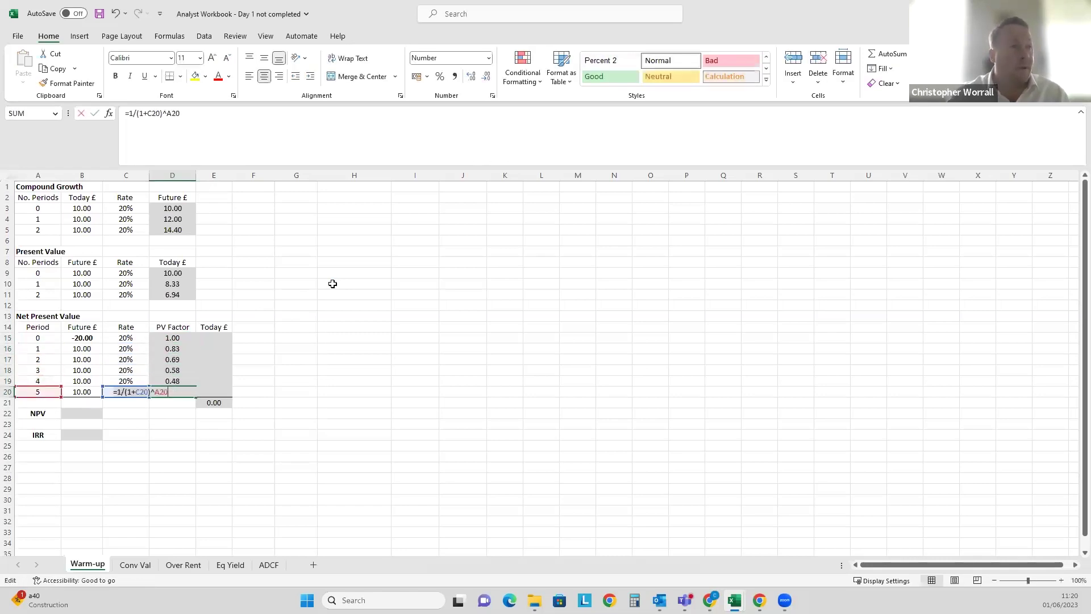
key("Escape")
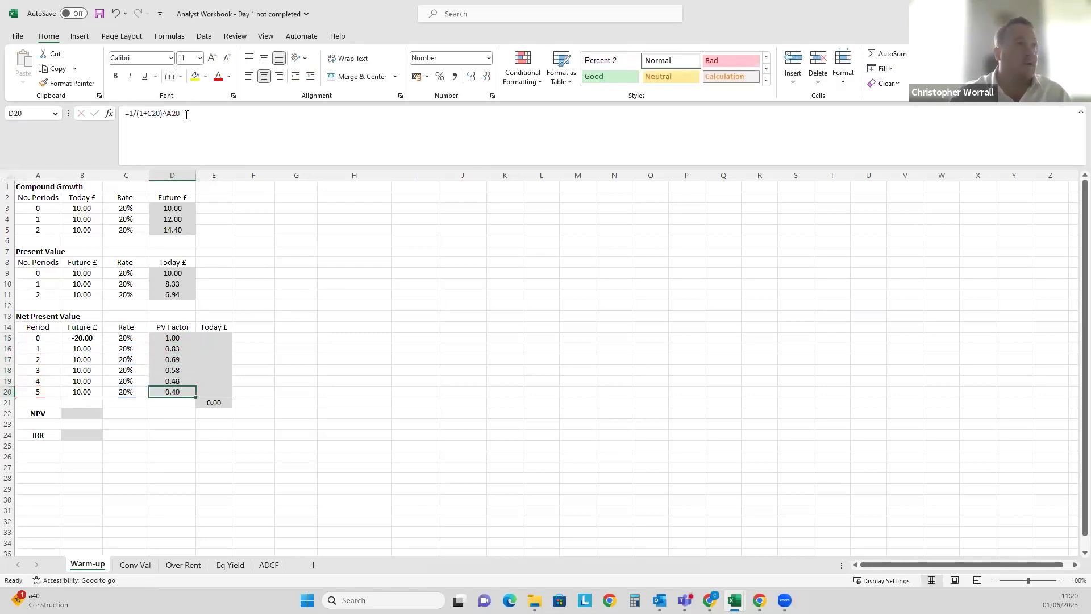
left_click(177, 339)
left_click(164, 394)
Enter the period 0 Today £ formula =D15*B15 in E15 of the Net Present Value table.
left_click(227, 336)
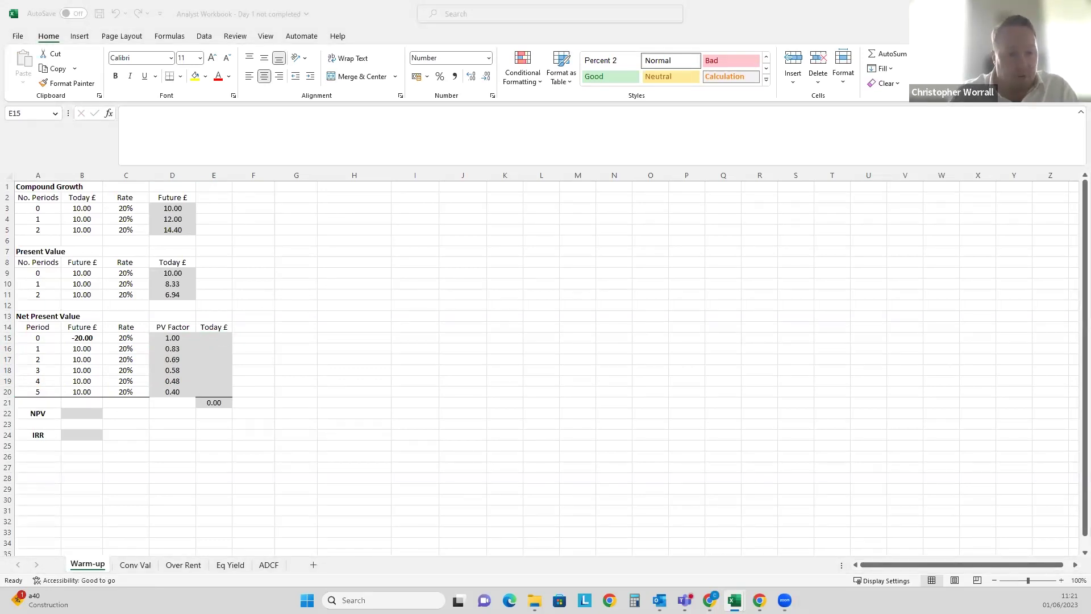
left_click(226, 339)
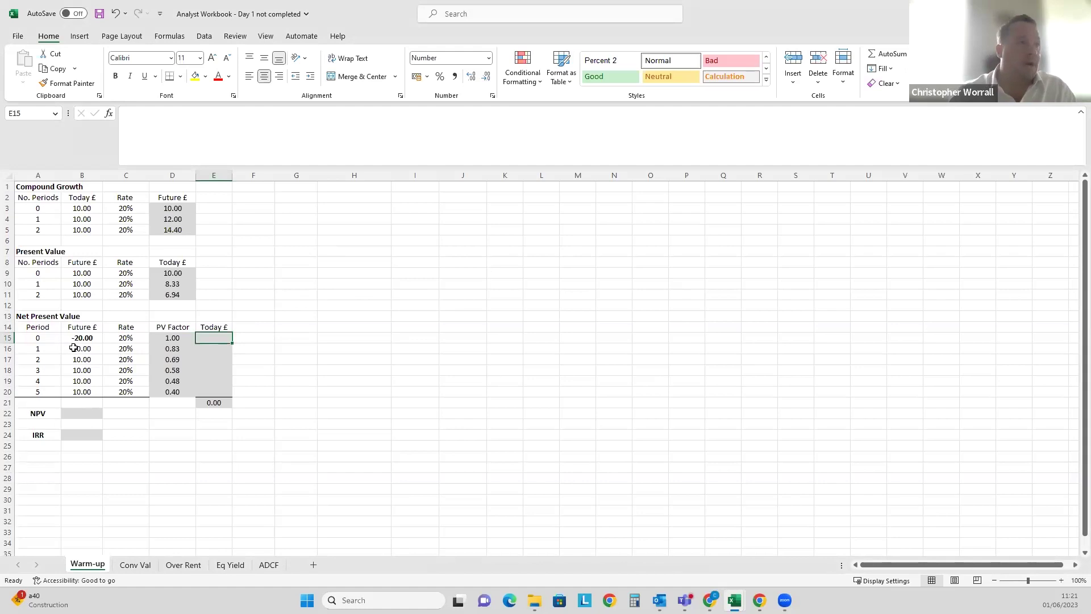
type("=D15*")
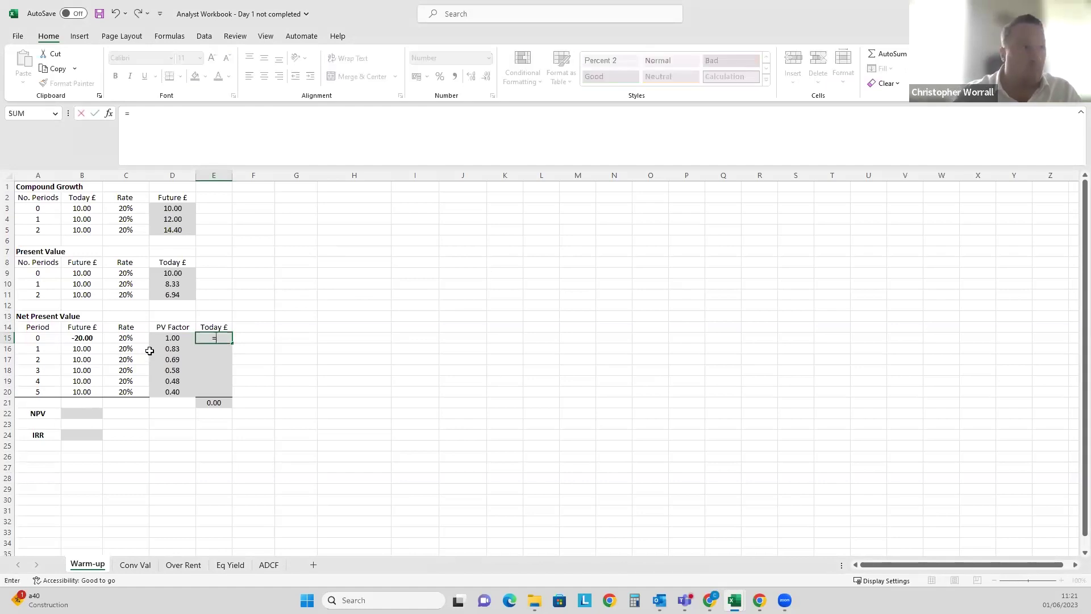
key("Left")
key("Left")
key("Left")
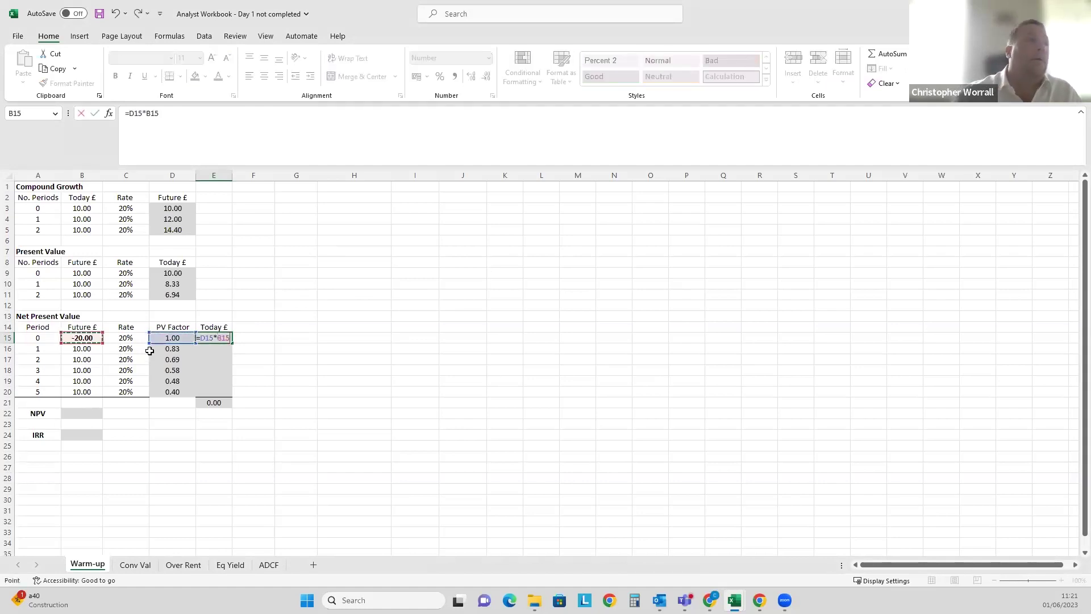
key("Right")
key("Return")
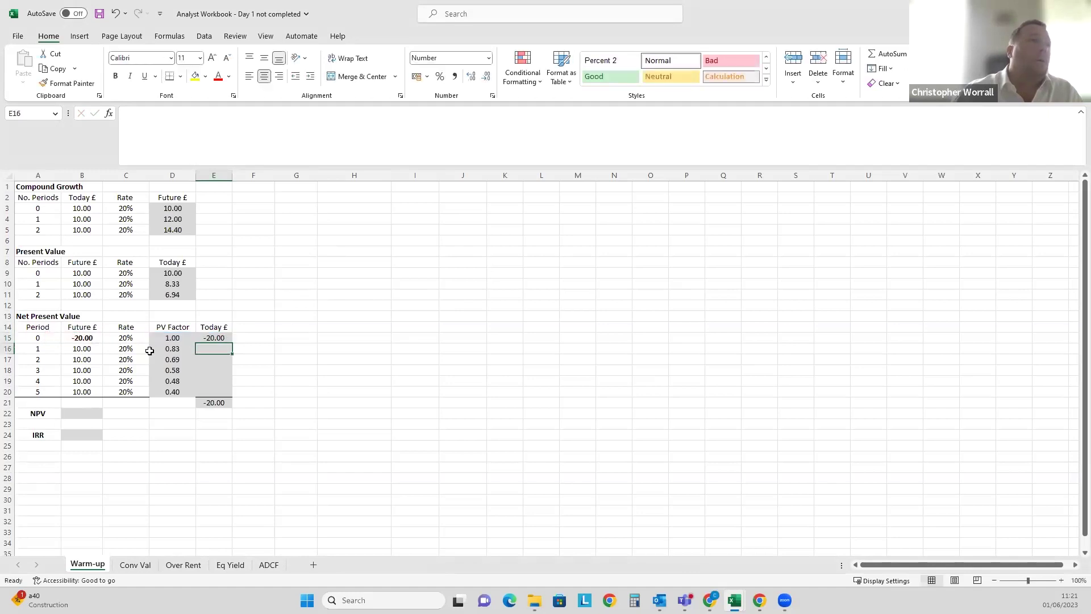
Check the PV factor formulas in D16 and D15, leaving both unedited.
key("Left")
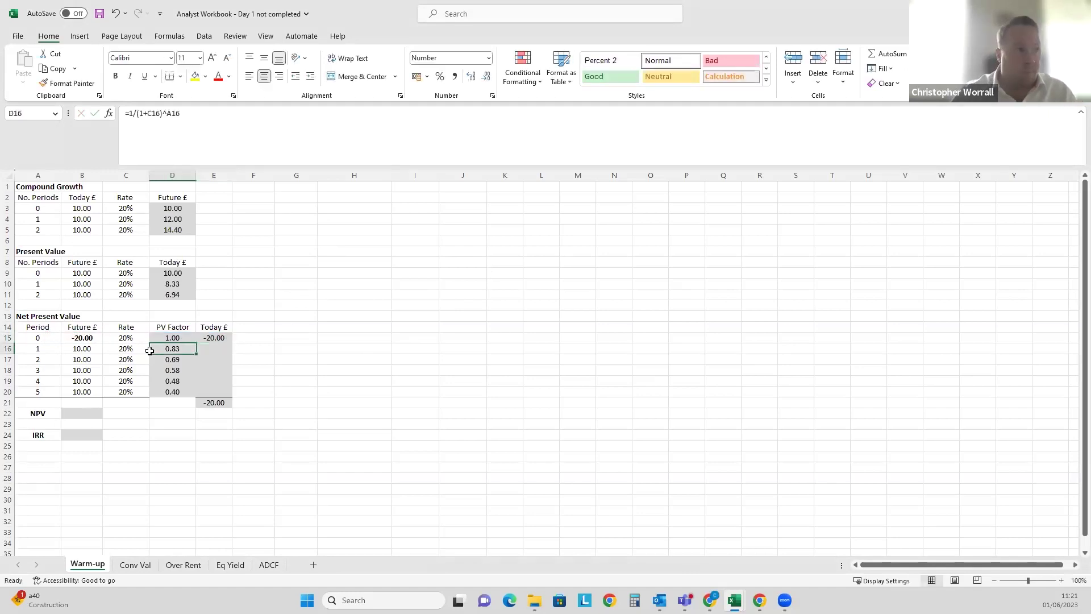
key("Up")
key("F2")
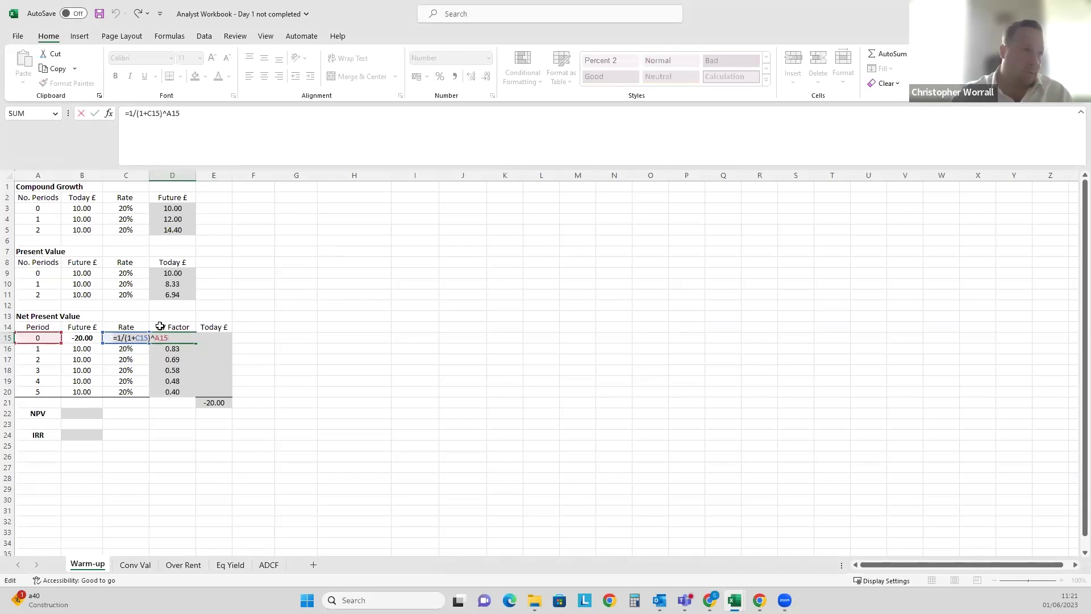
key("Escape")
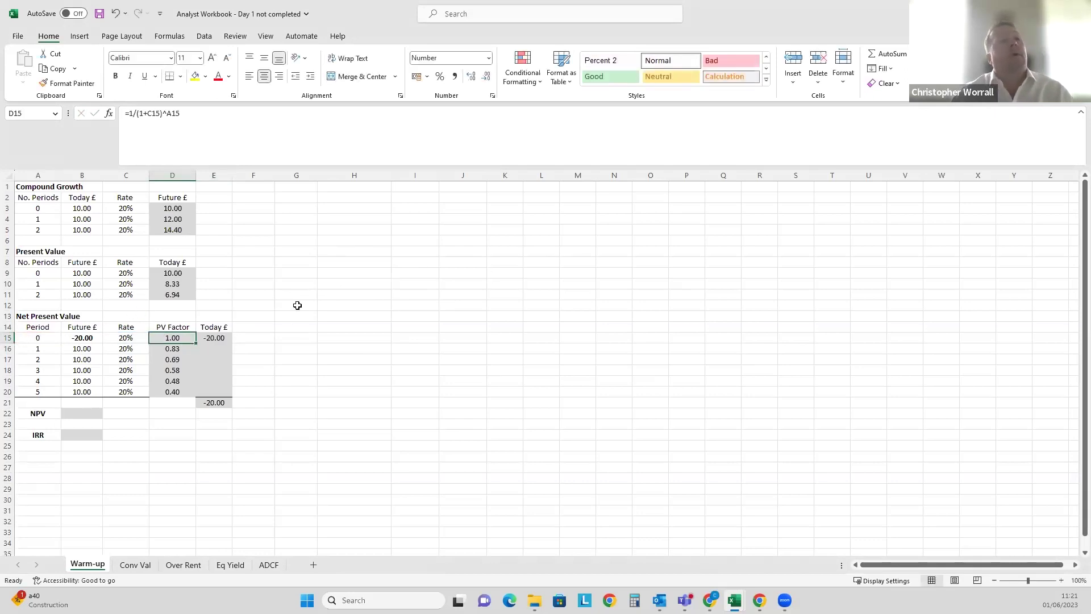
Fill the Today £ formula from E15 down to the period 1 cell E16 and check the copied formula.
left_click(225, 338)
left_click_drag(231, 345, 234, 358)
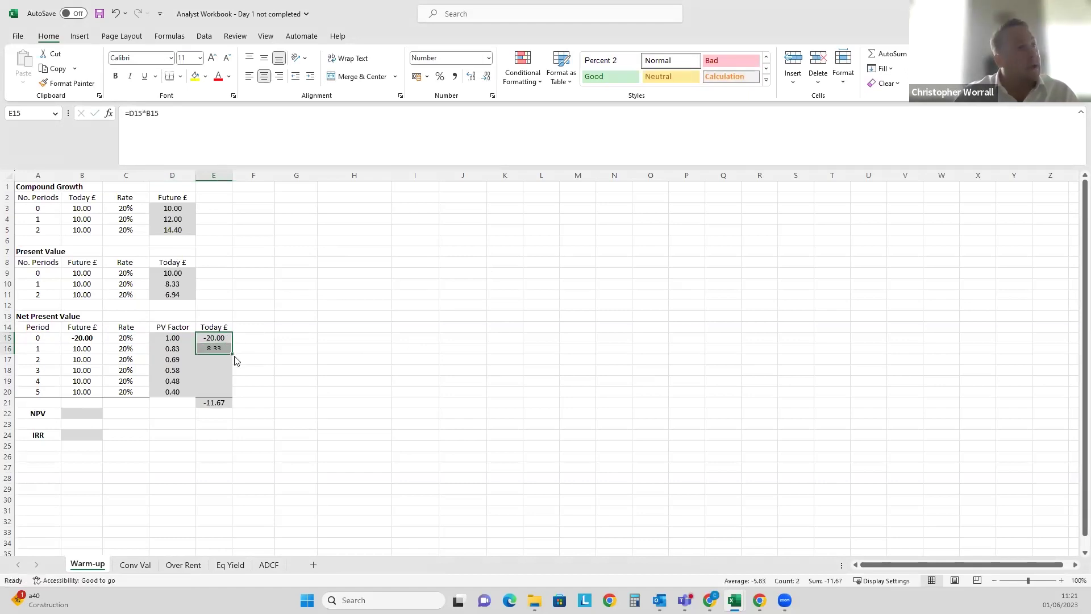
left_click(216, 348)
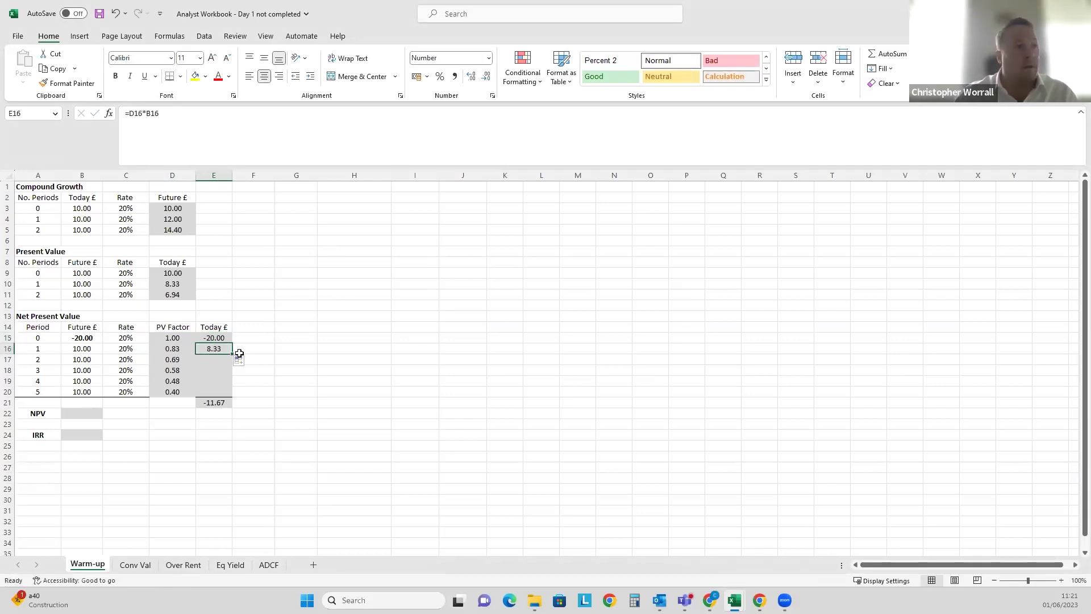
Fill the Today £ formula from E16 down to the period 5 cell E20, checking each copied formula.
left_click_drag(230, 353, 229, 359)
left_click(219, 359)
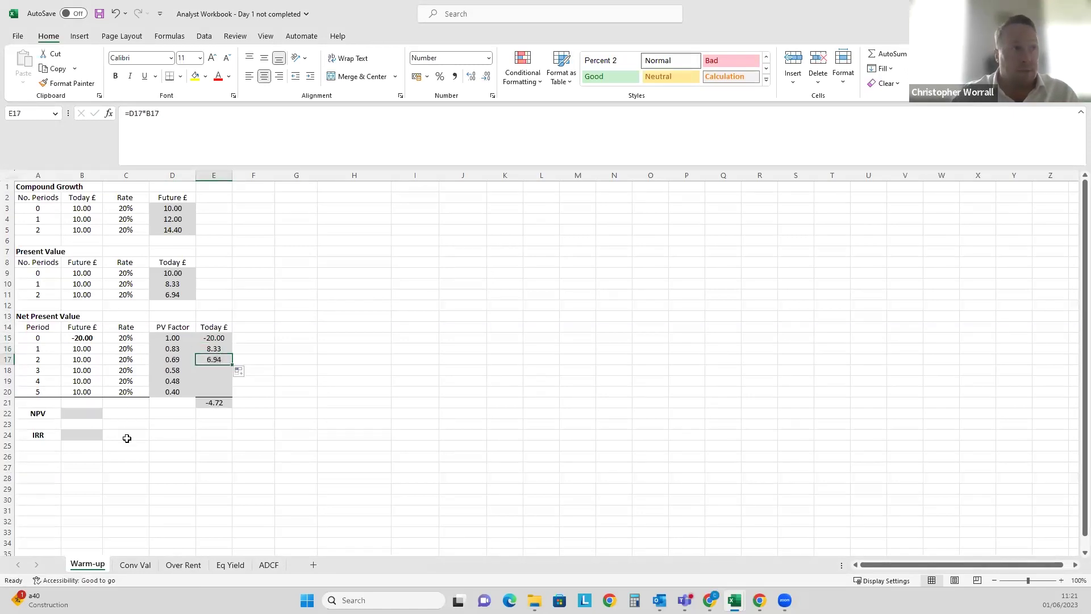
left_click_drag(229, 364, 230, 375)
left_click(221, 370)
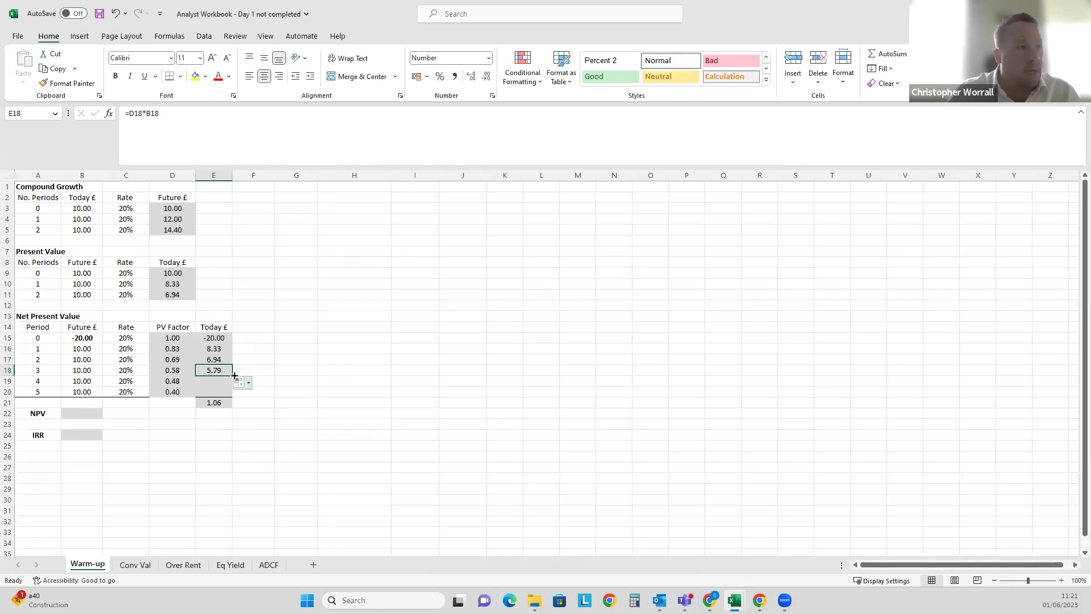
left_click_drag(234, 375, 233, 386)
left_click(213, 381)
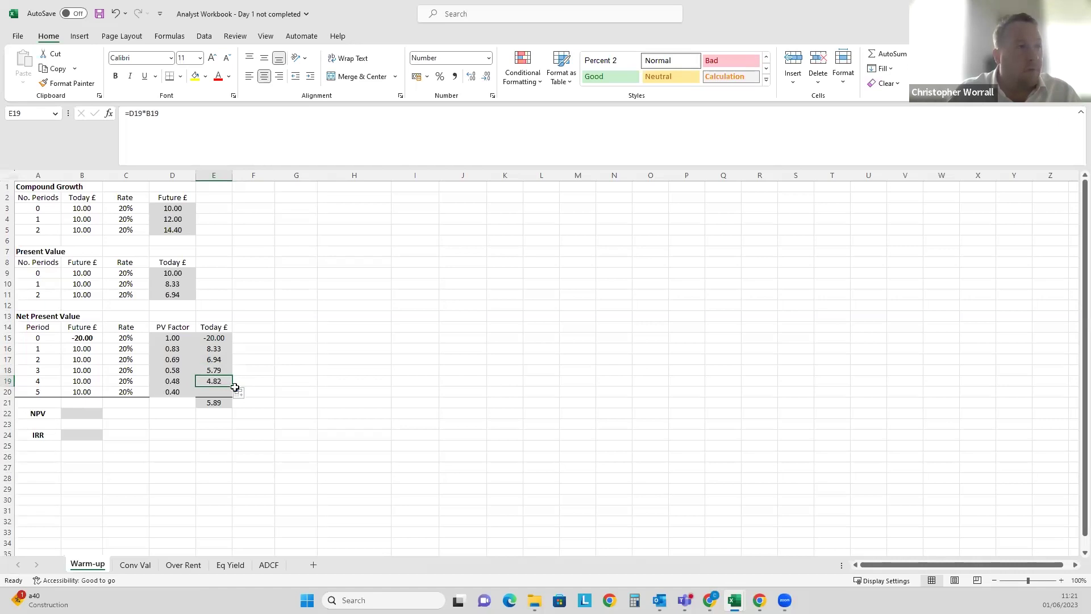
left_click_drag(230, 392, 230, 400)
left_click(213, 391)
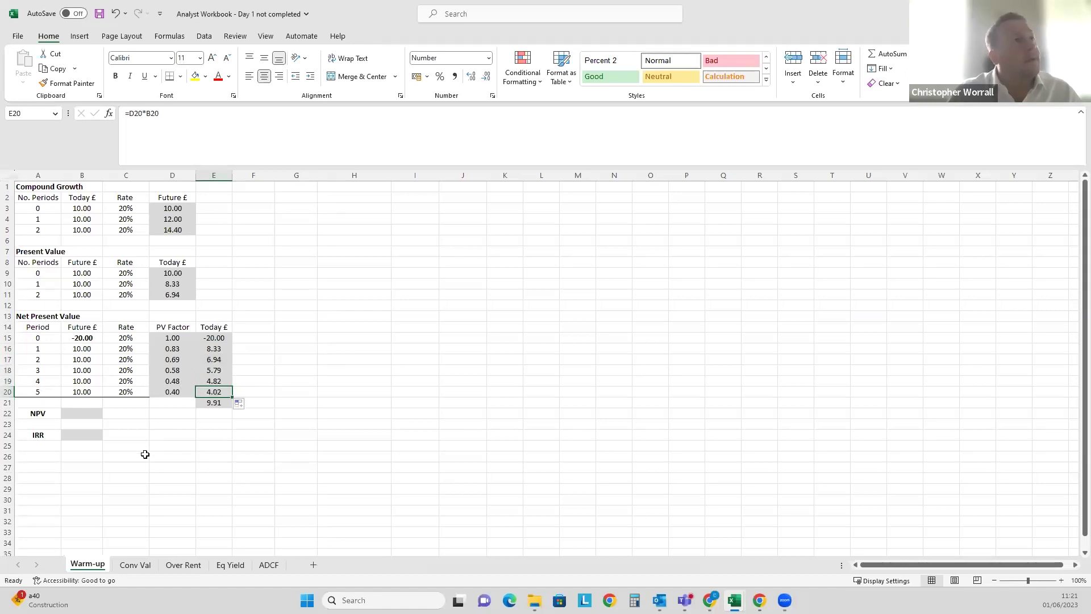
Clear the Today £ total in E21 and re-enter it as =SUM(E15:E20).
left_click(209, 403)
key("Delete")
type("=sum")
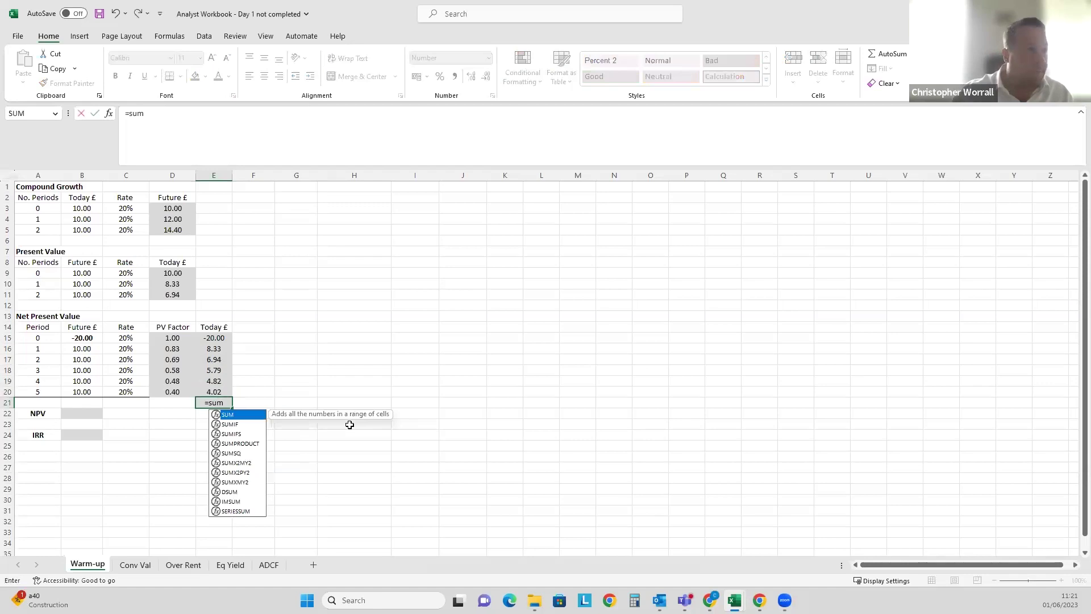
key("Tab")
key("Up")
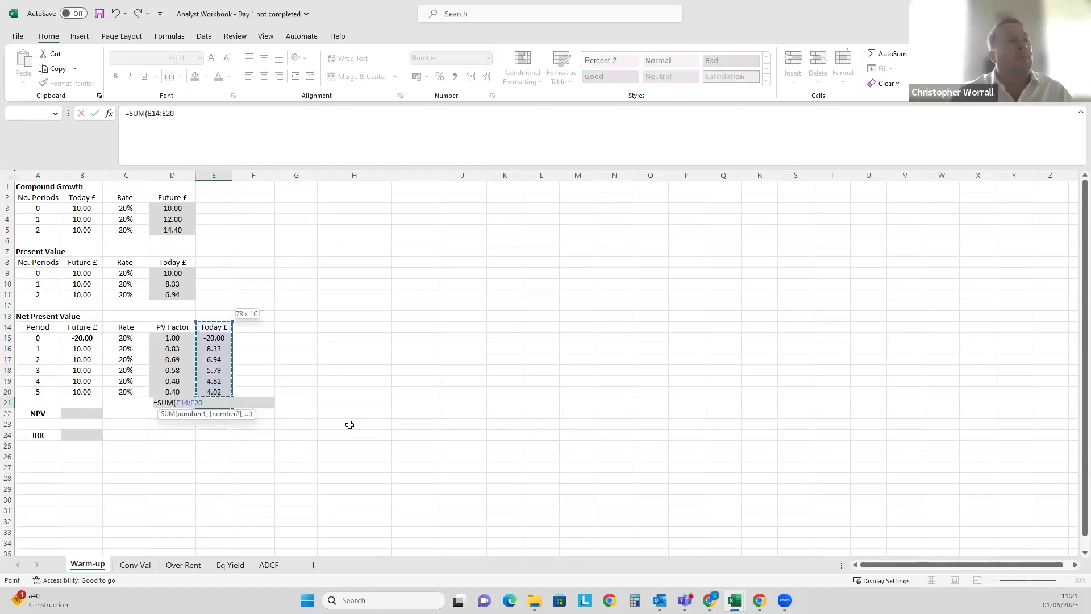
key("shift+Up")
key("shift+Up")
key("shift+Up")
key("shift+Up")
key("shift+Up")
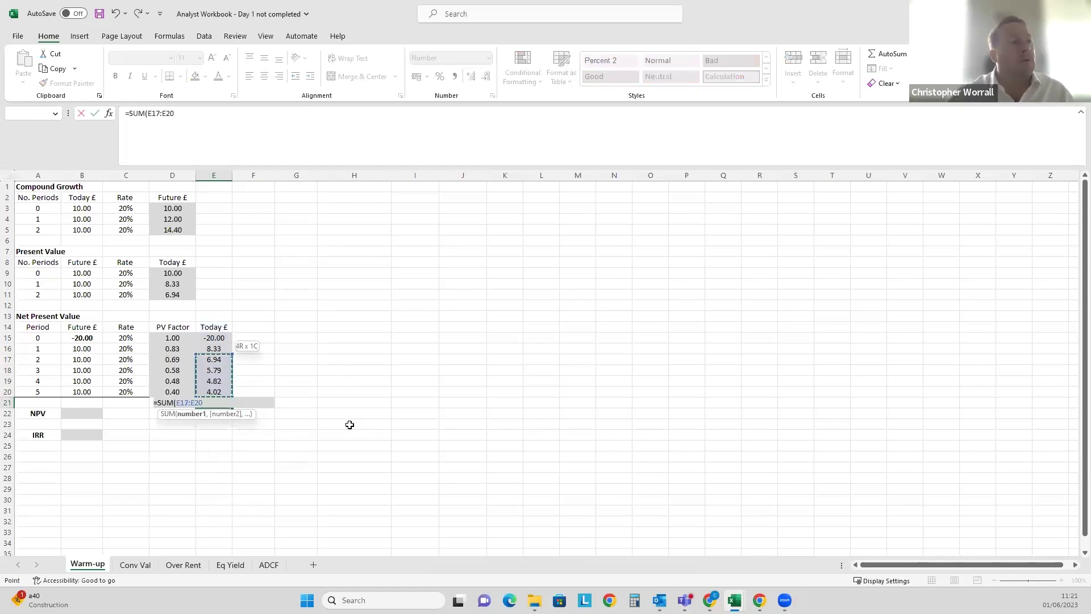
key("Return")
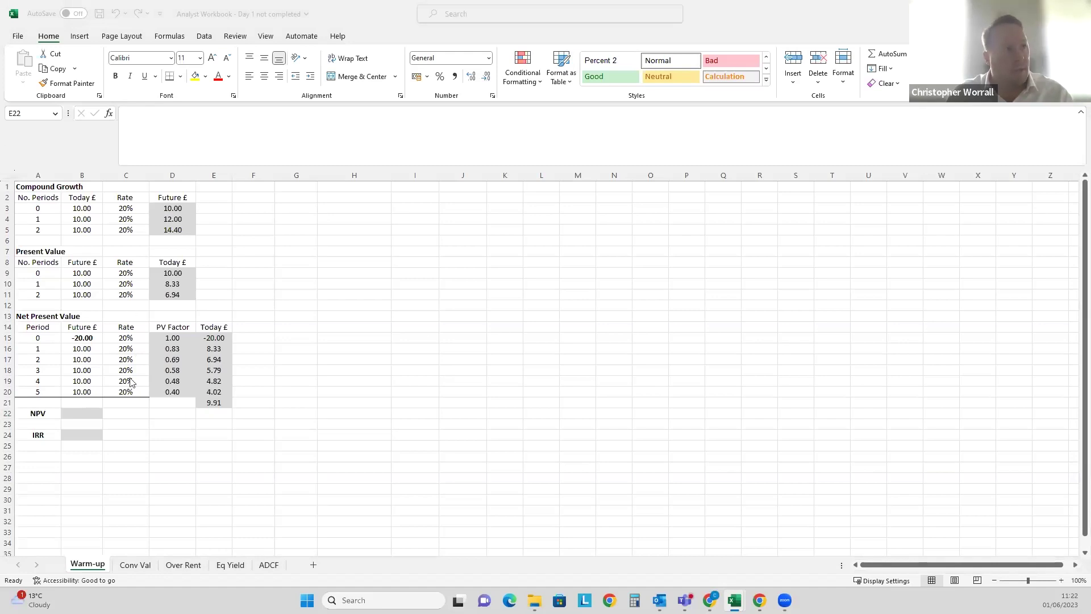
Review the Future £ cash flows in B15:B20 and check the range summed in E21, leaving its formula unedited.
left_click_drag(85, 339, 97, 393)
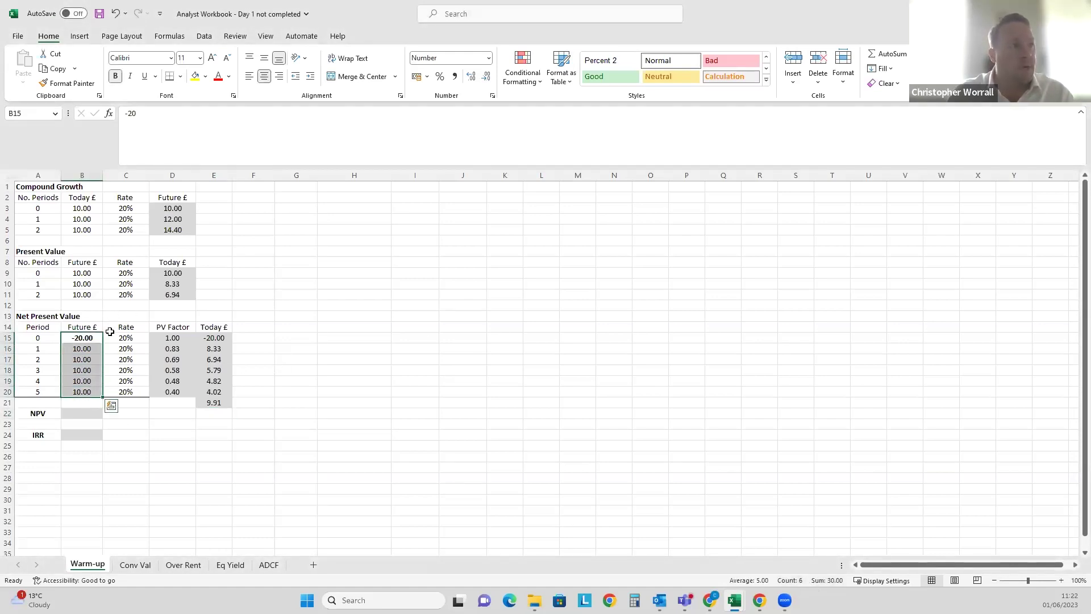
left_click(216, 402)
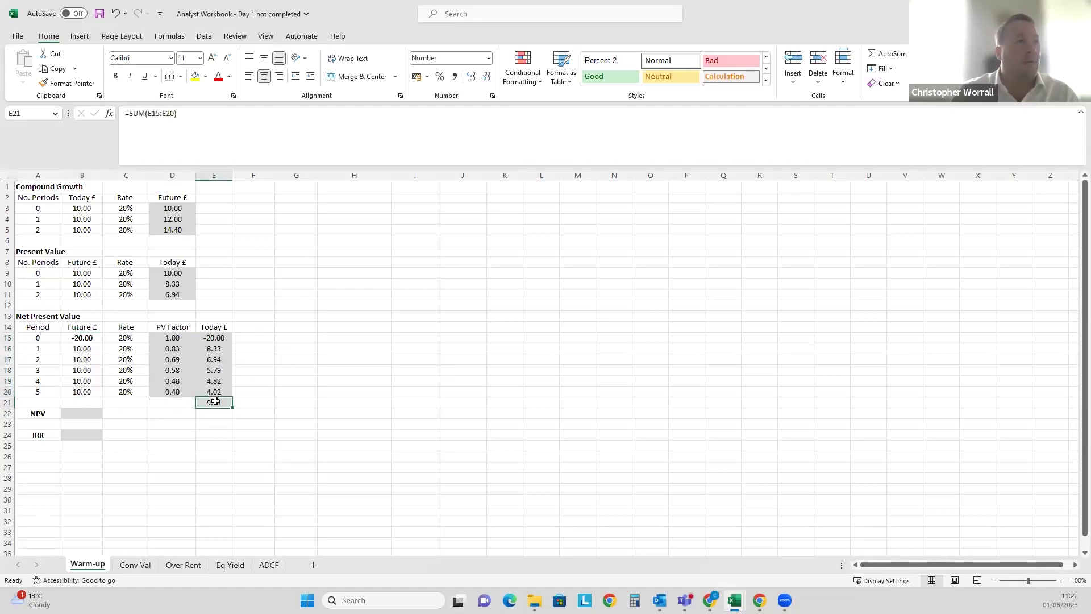
key("shift+Left")
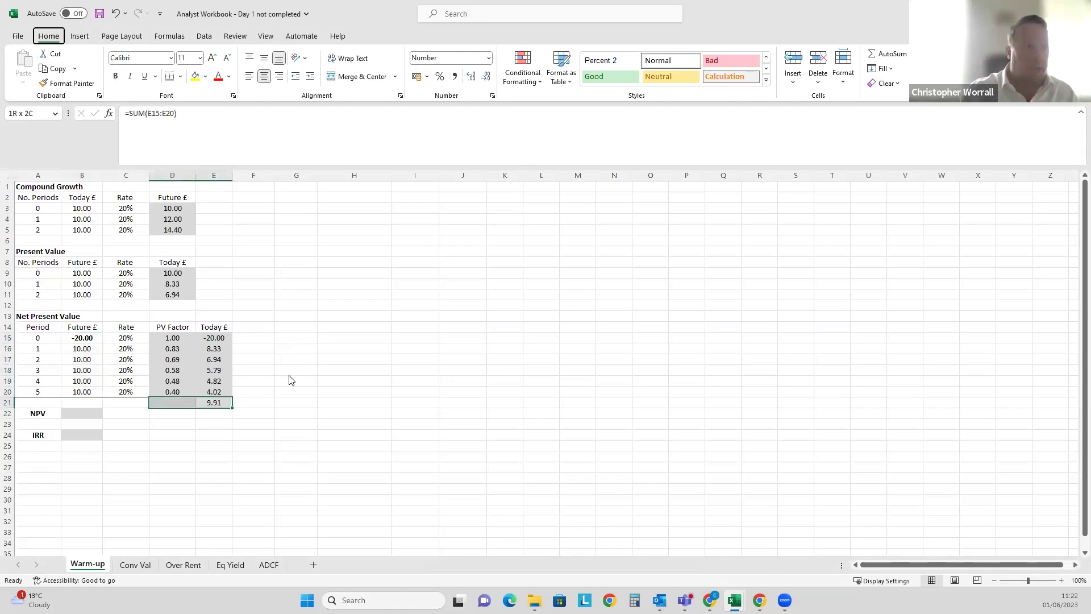
key("Right")
double_click(219, 406)
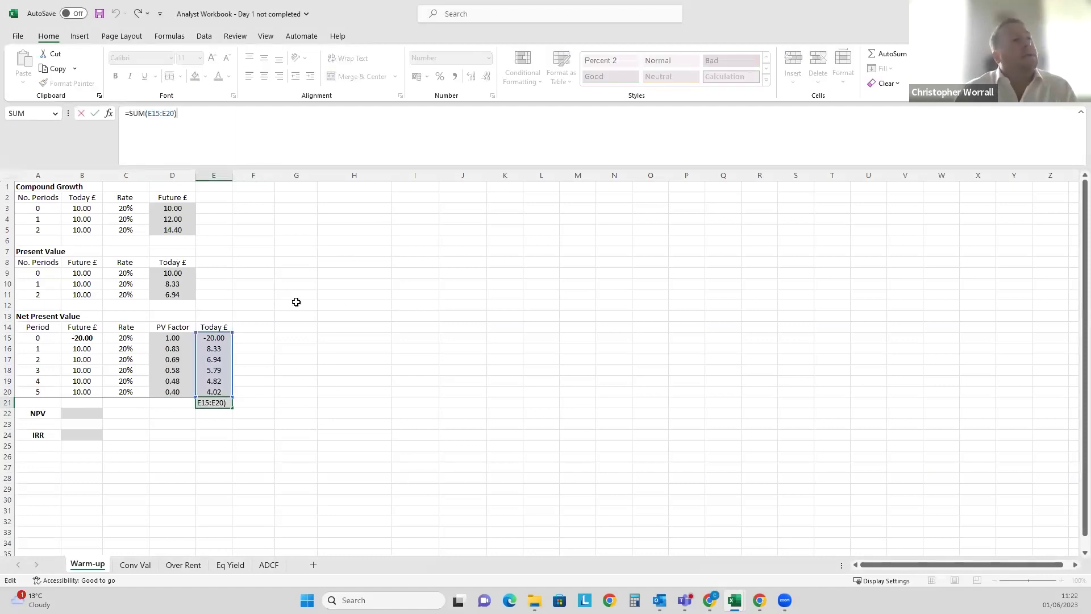
key("Escape")
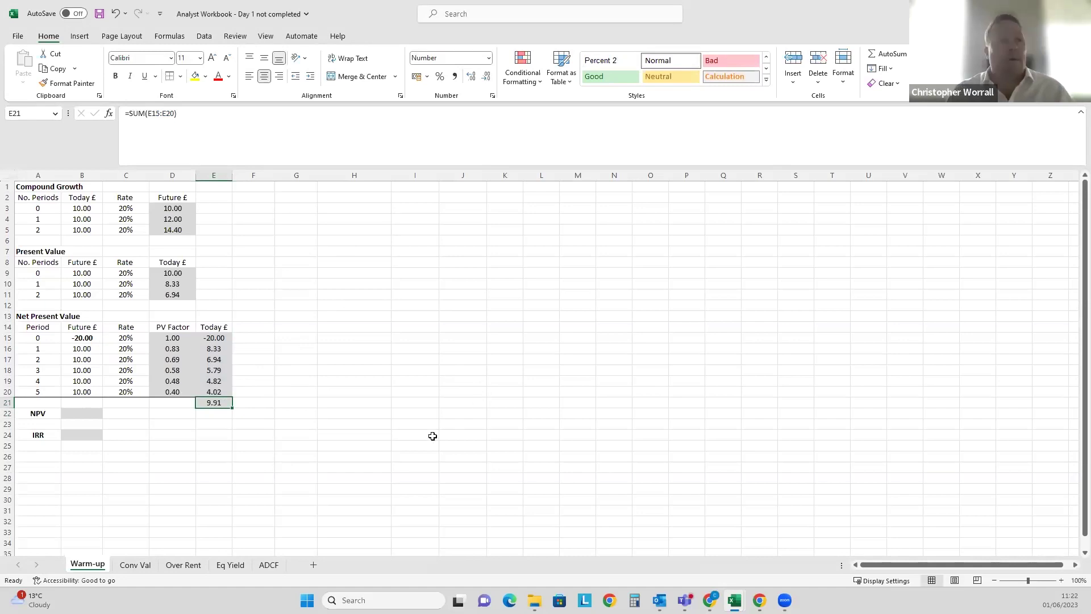
Enter the formula =SUM(E15:E20) in the NPV cell B22.
left_click(85, 413)
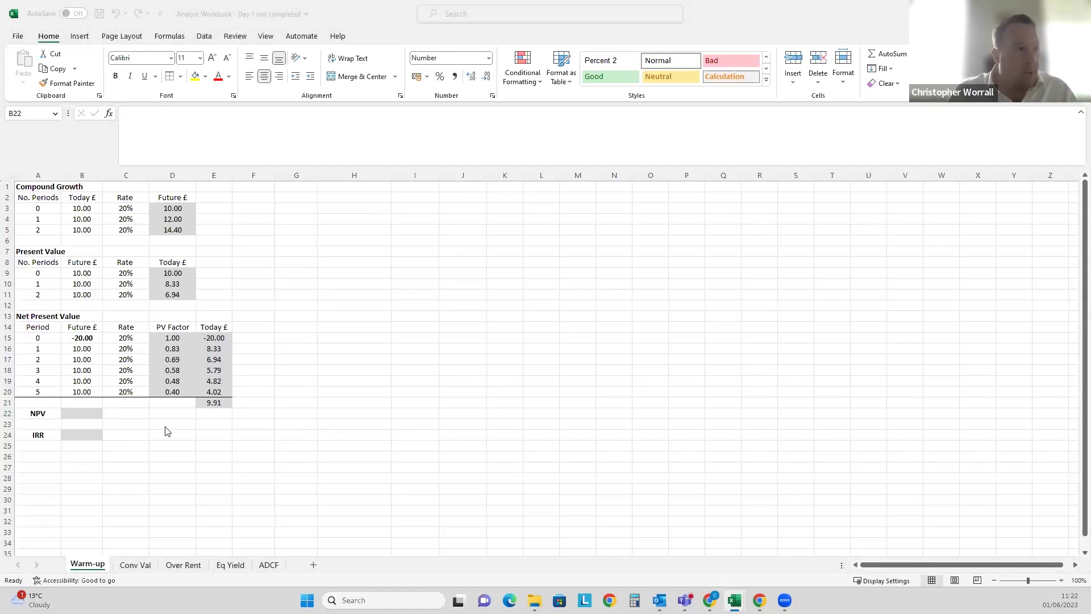
left_click(98, 414)
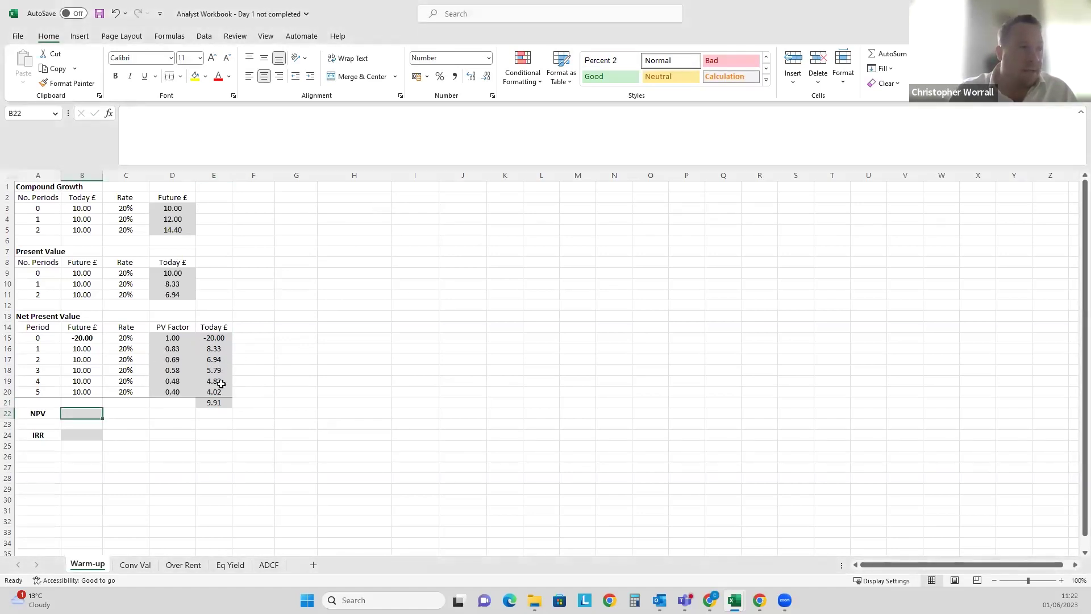
type("=SUM(")
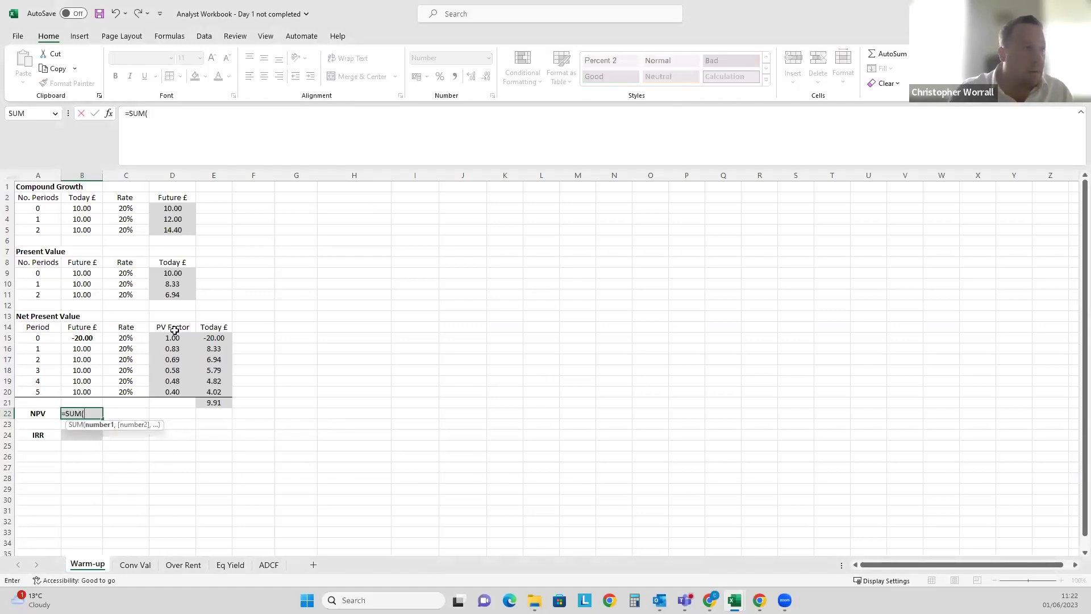
left_click_drag(214, 338, 216, 391)
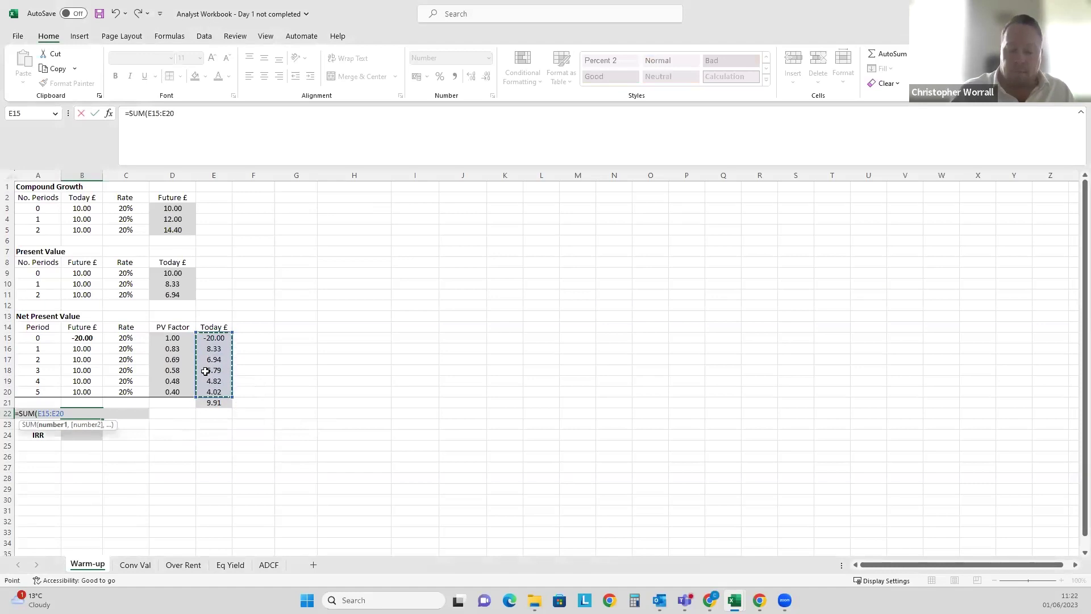
key("Return")
key("Return")
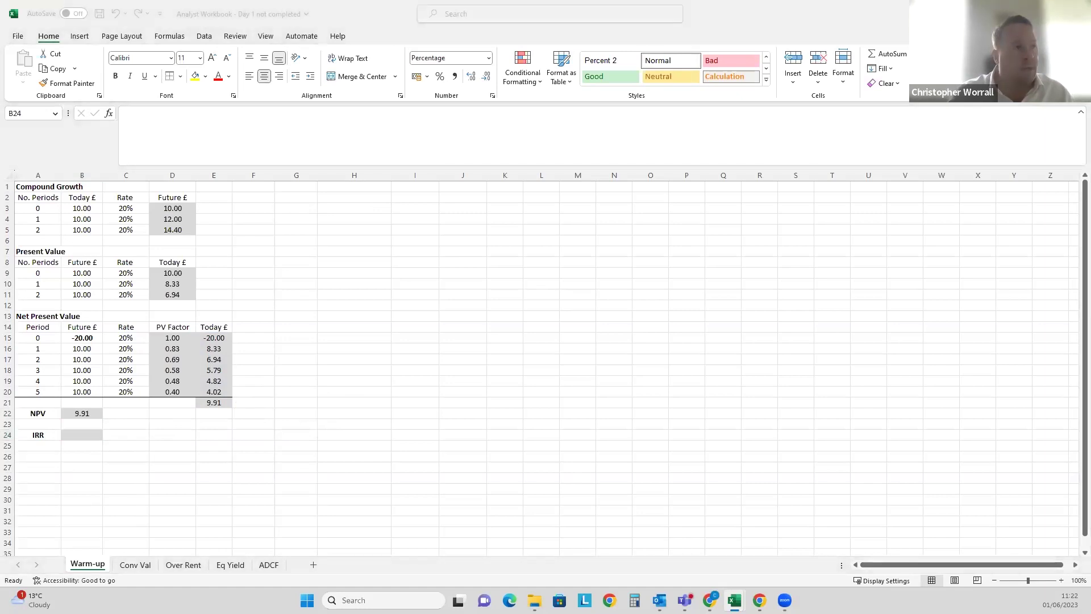
Enter the formula =IRR(B15:B20) in the IRR cell B24, using the Future £ cash flows.
left_click(4, 554)
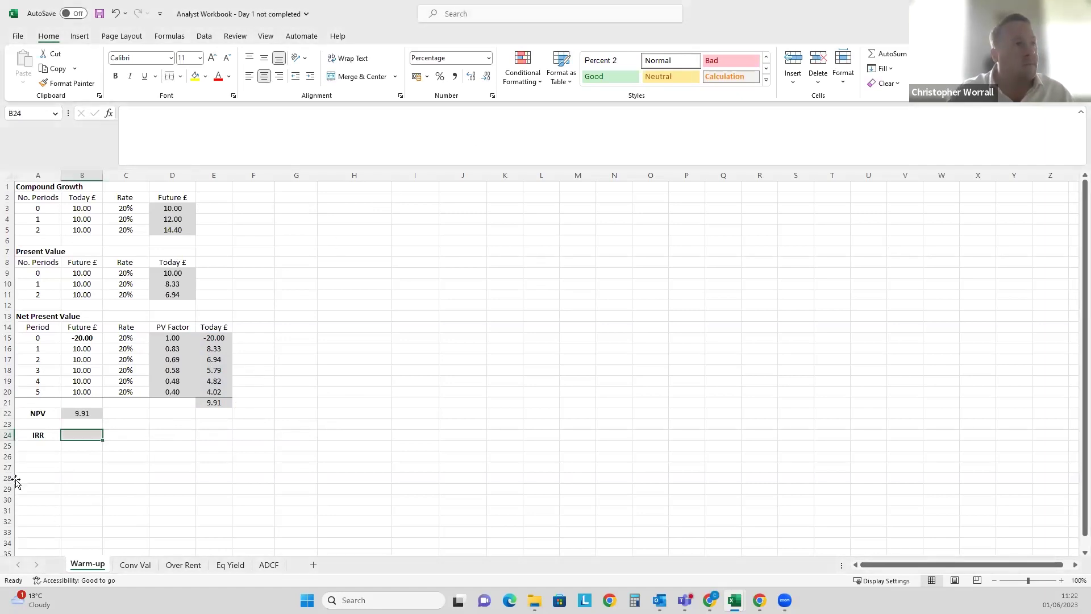
type("=IRR")
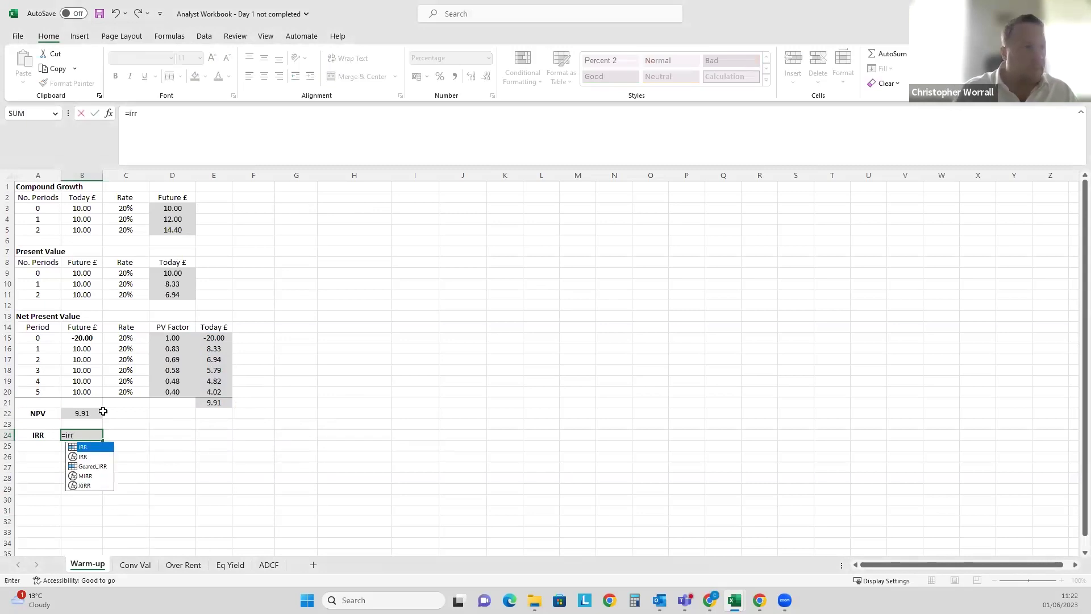
type("(")
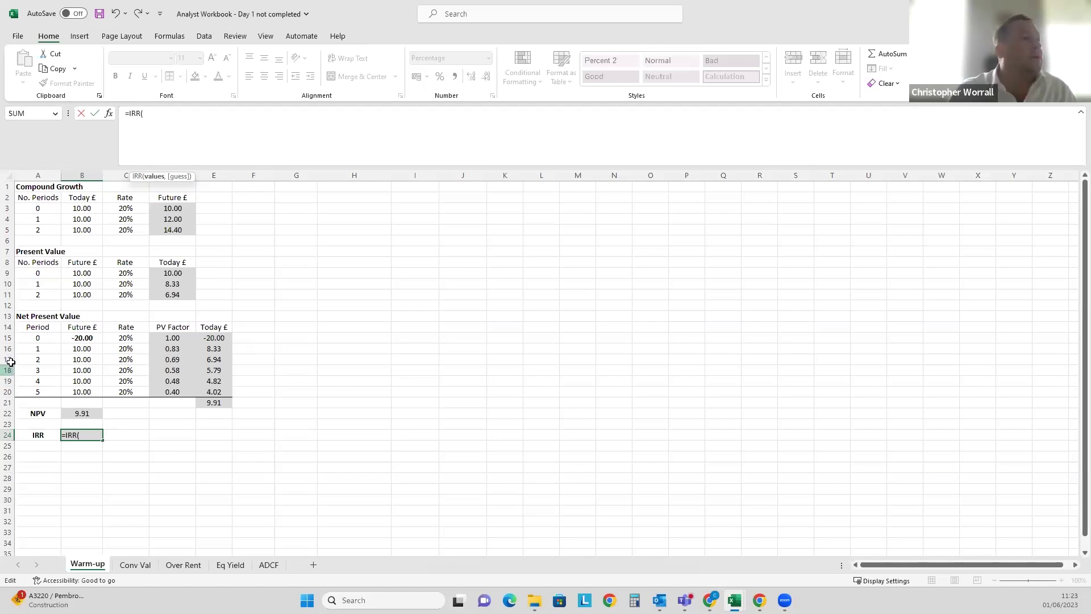
left_click_drag(78, 337, 79, 395)
type(")")
key("Return")
key("Up")
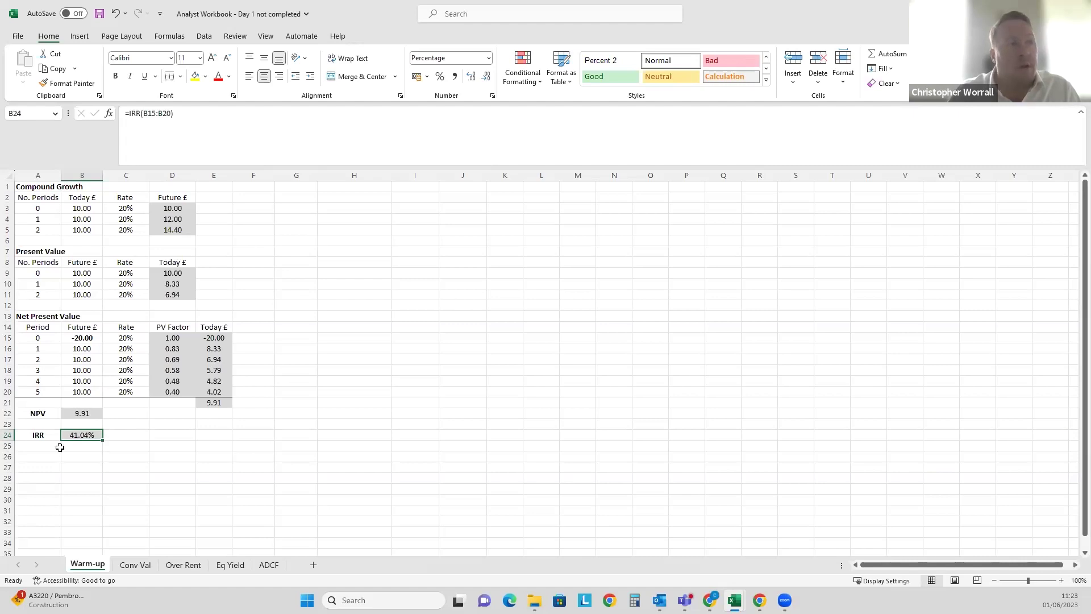
Compare the NPV in B22 with the discount rate in C15 and the IRR in B24.
left_click(68, 413)
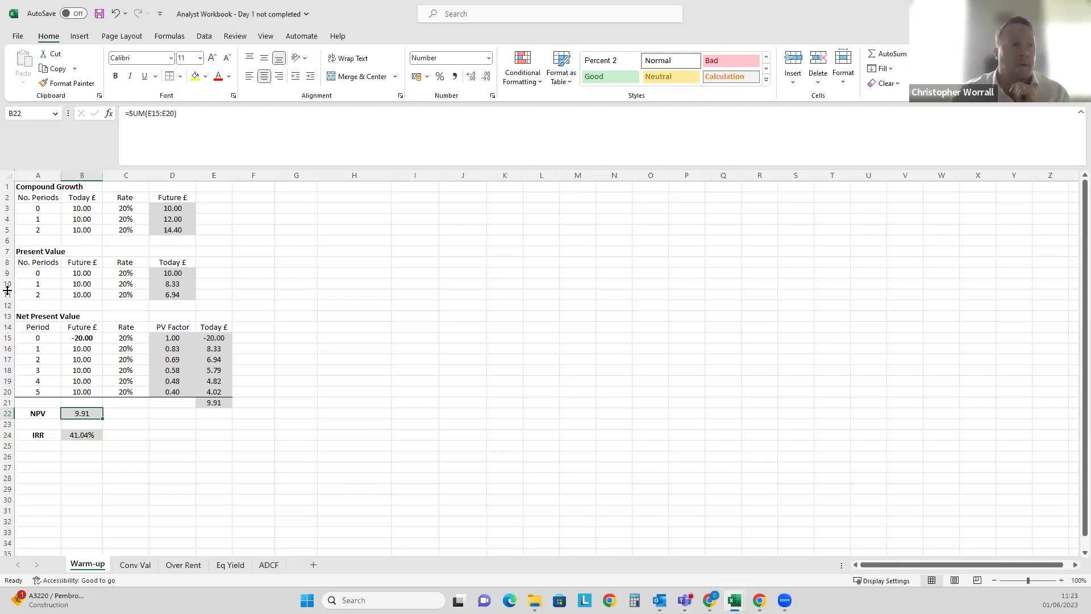
left_click(129, 338)
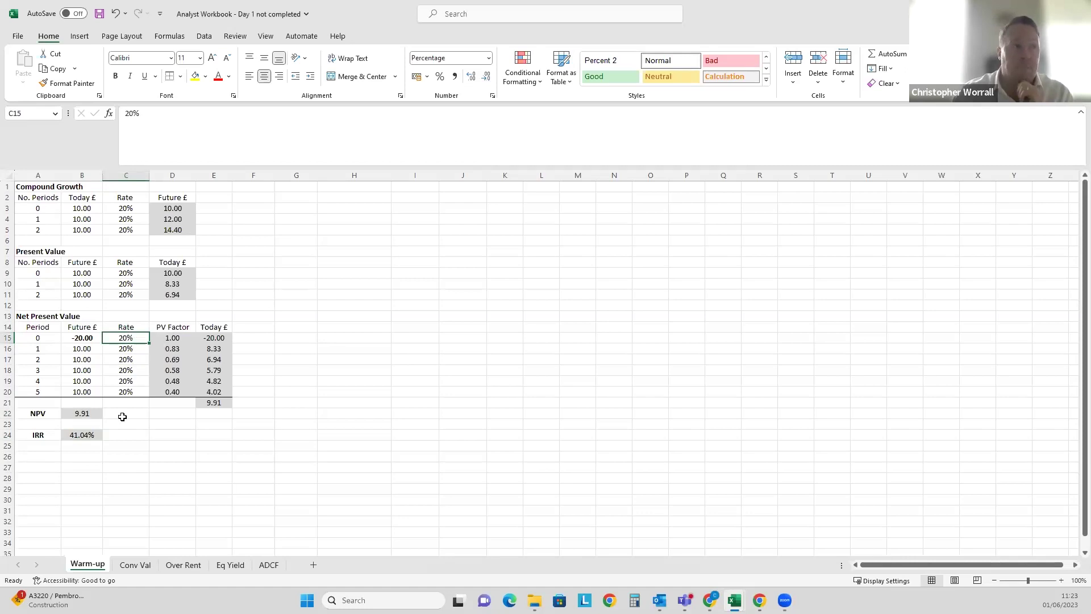
left_click(94, 435)
left_click(92, 413)
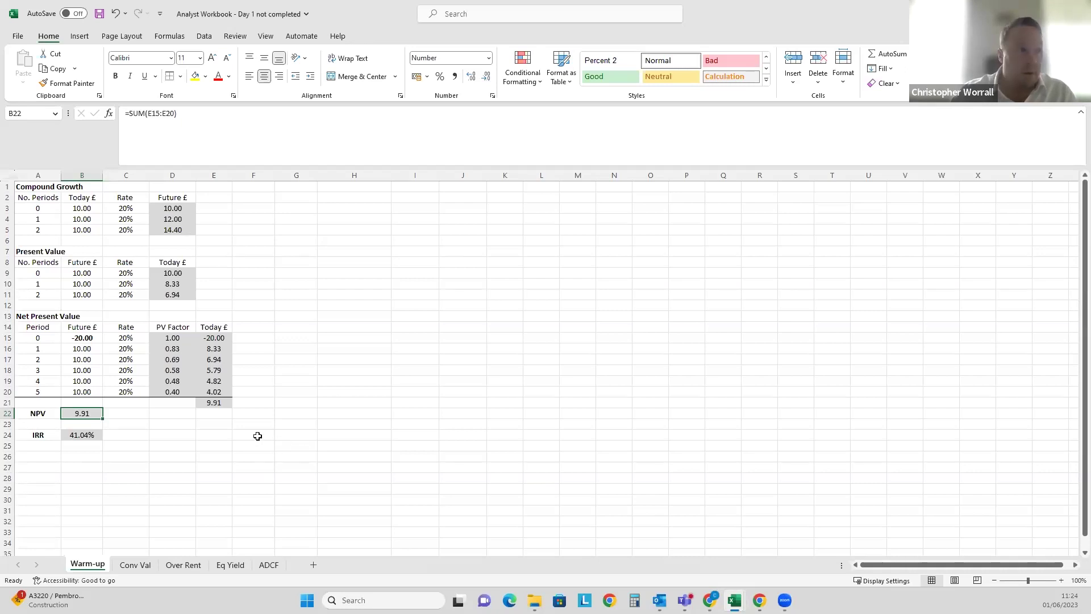
left_click(82, 433)
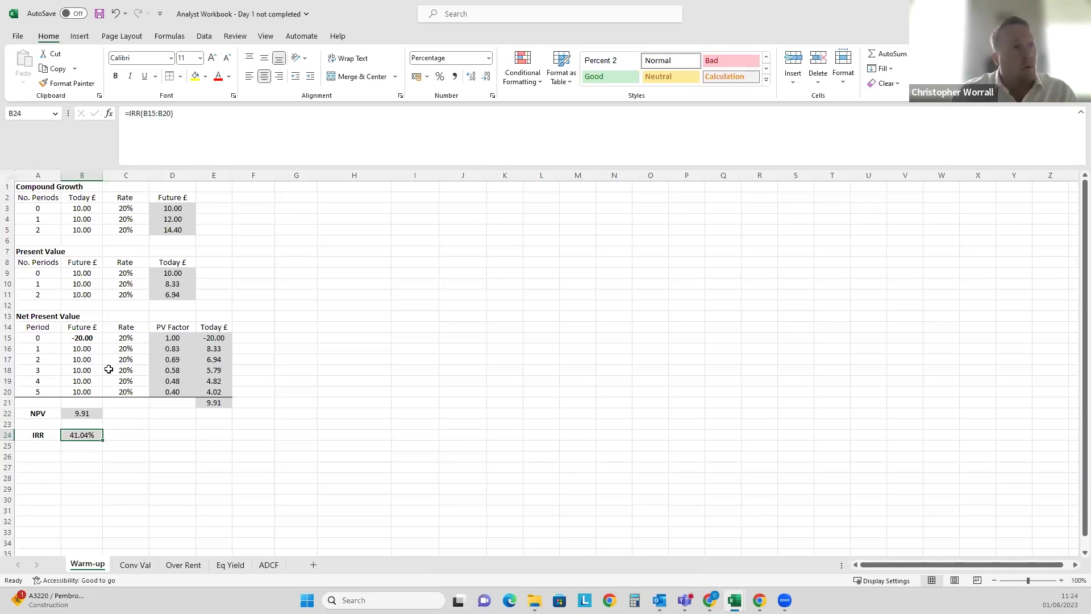
Set the Net Present Value table's period 0 rate in C15 to 41.04% and copy it down through C20.
left_click(126, 349)
key("Down")
key("Down")
key("Down")
key("Up")
key("Up")
key("Up")
key("Up")
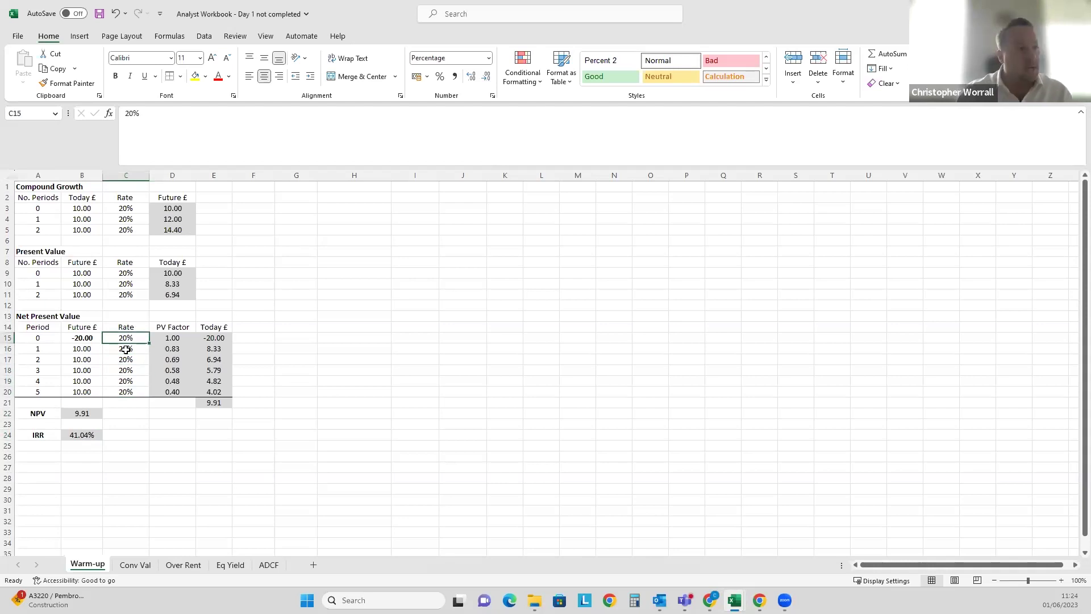
type("41.04")
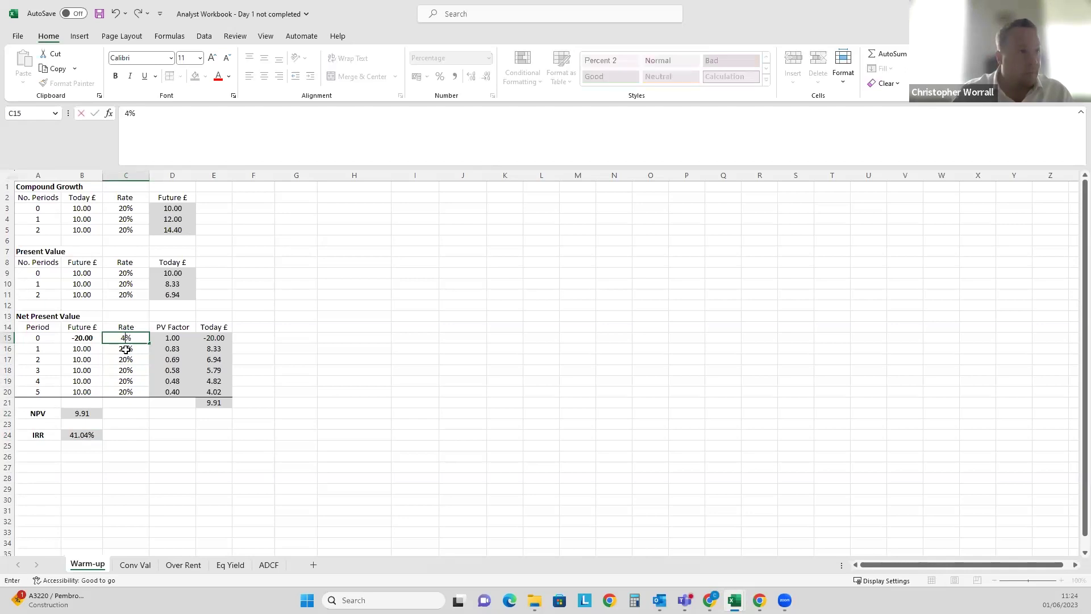
key("Return")
key("Up")
key("ctrl+c")
key("ctrl+shift+Down")
key("ctrl+v")
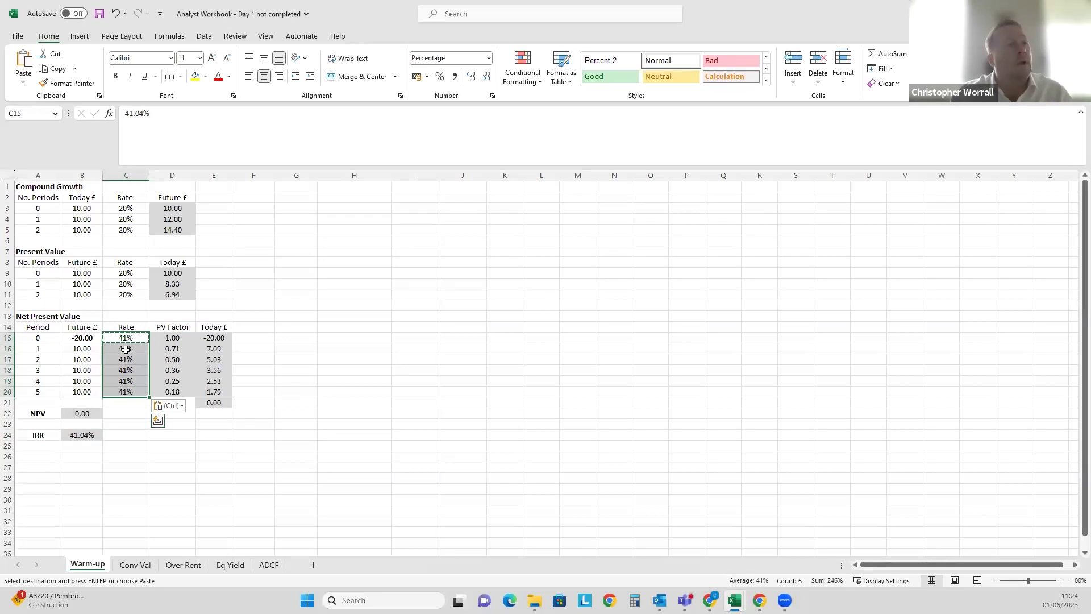
key("Escape")
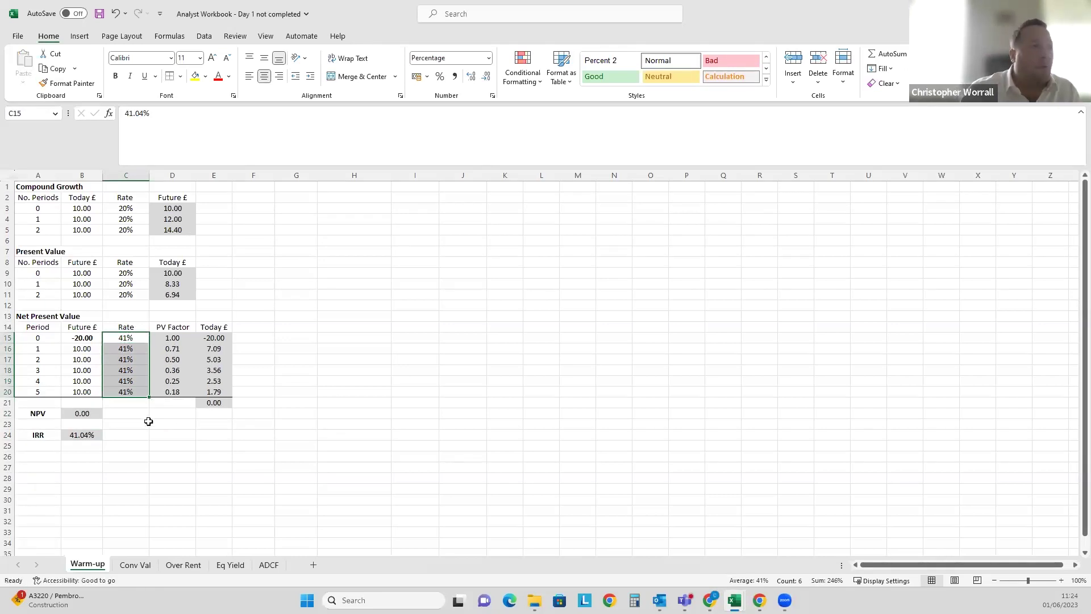
Display the Net Present Value rates in C15:C20 with two decimal places.
key("alt+h")
key("0")
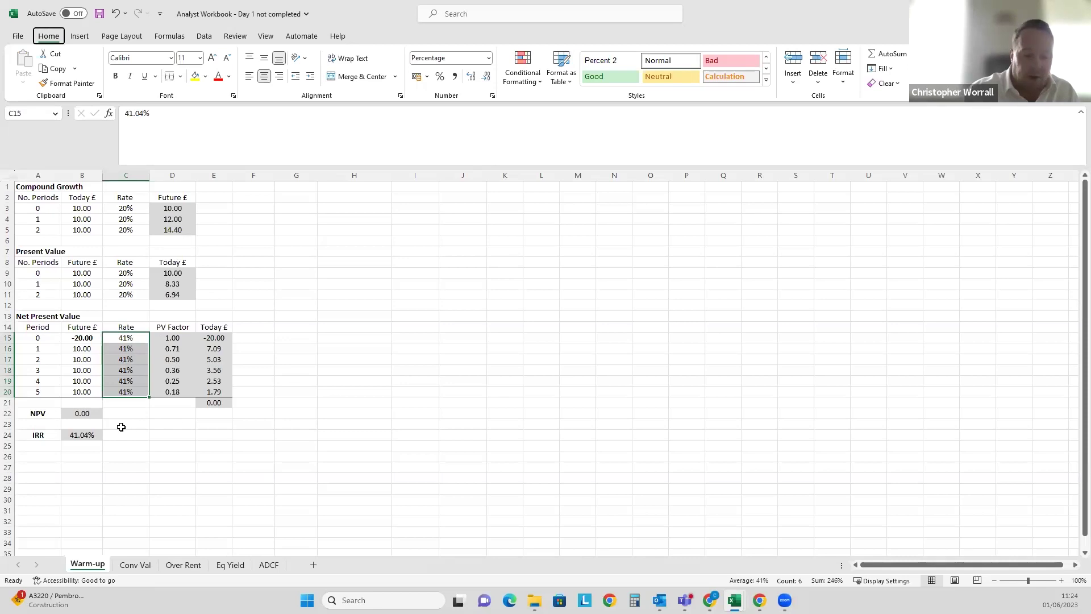
key("alt+h")
key("0")
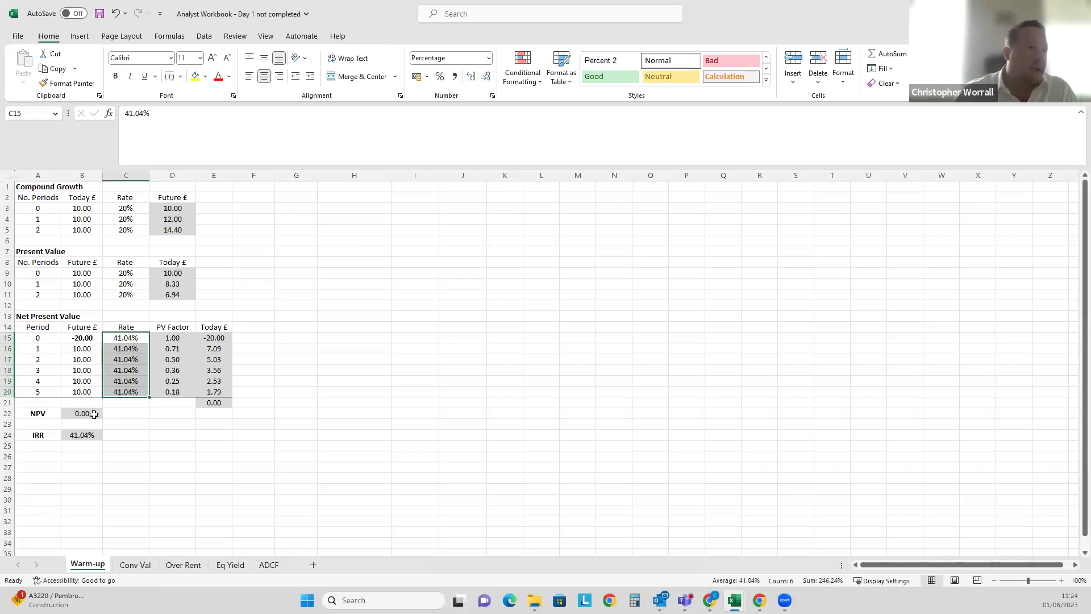
Check the NPV in B22 against the cash flows in B15:B20, the rate in C16 and the IRR in B24.
left_click(94, 415)
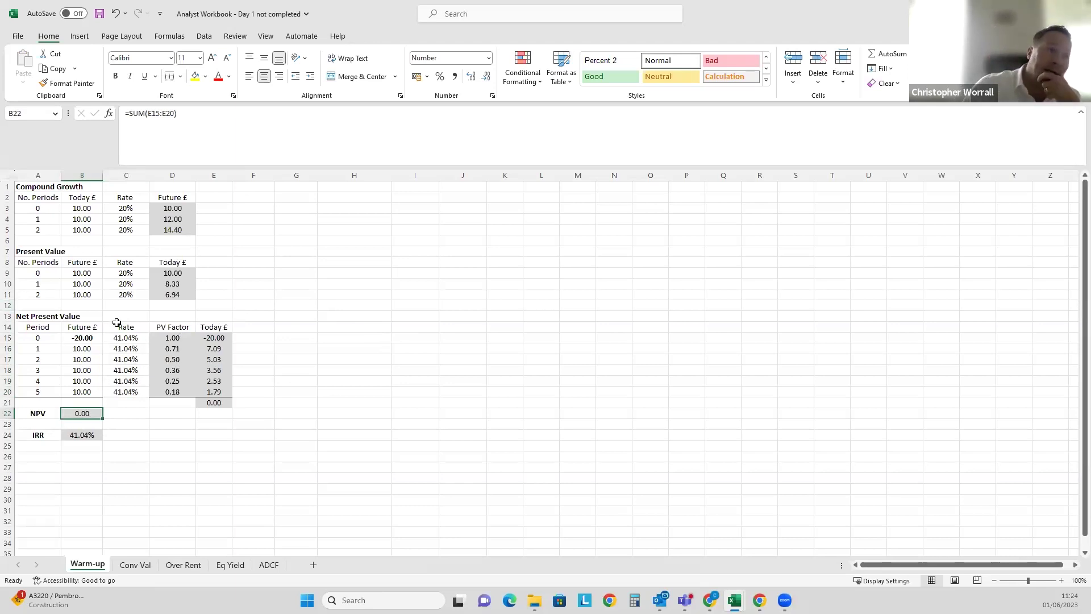
left_click_drag(75, 337, 77, 392)
left_click(121, 348)
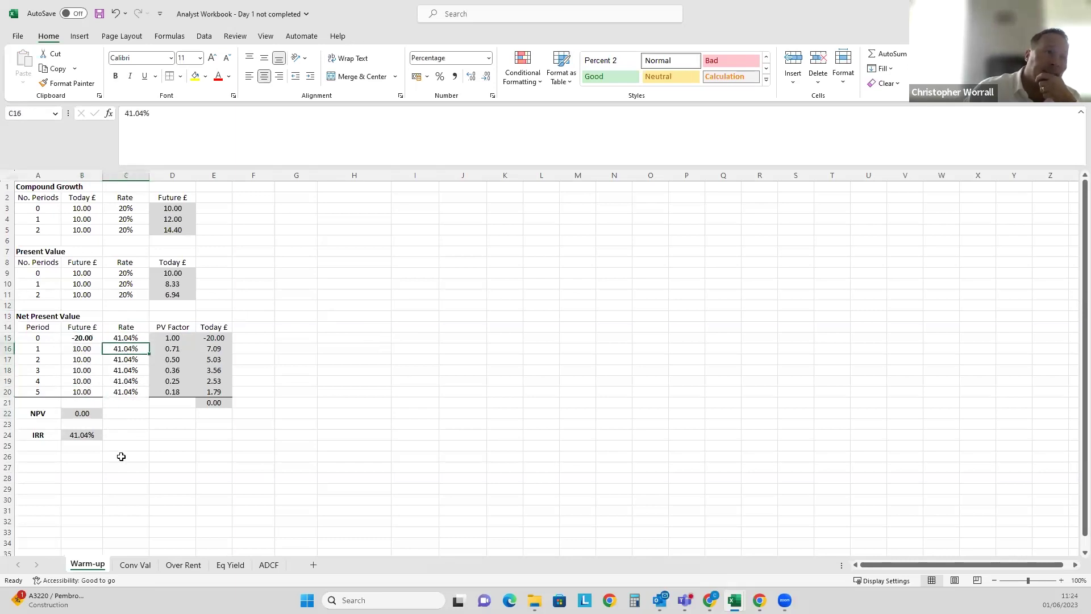
left_click(95, 433)
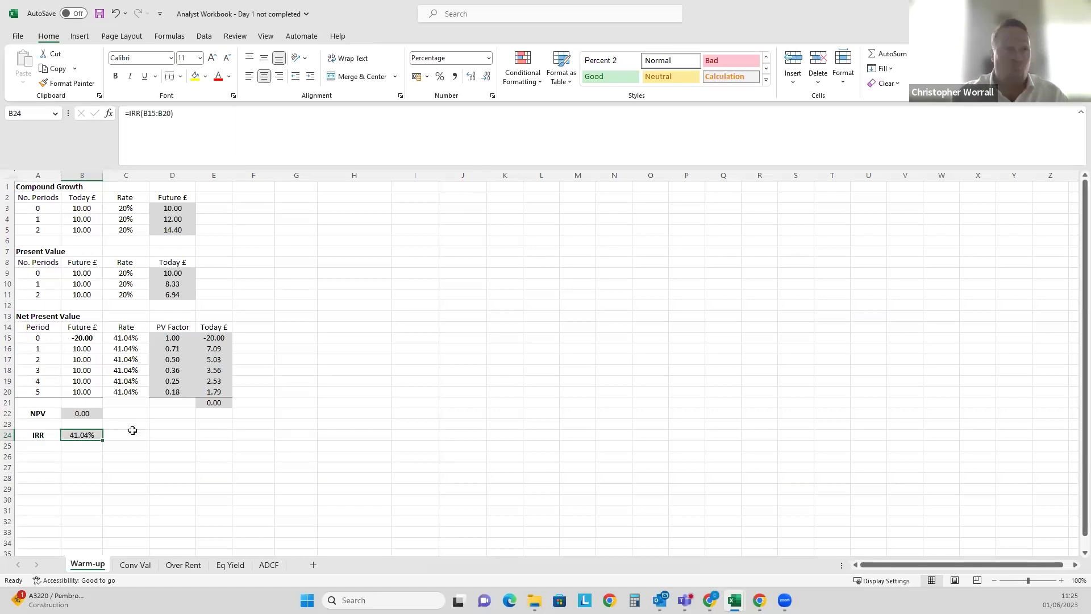
Check the IRR in B24 against the cash flows in B15:B20.
left_click_drag(82, 337, 94, 389)
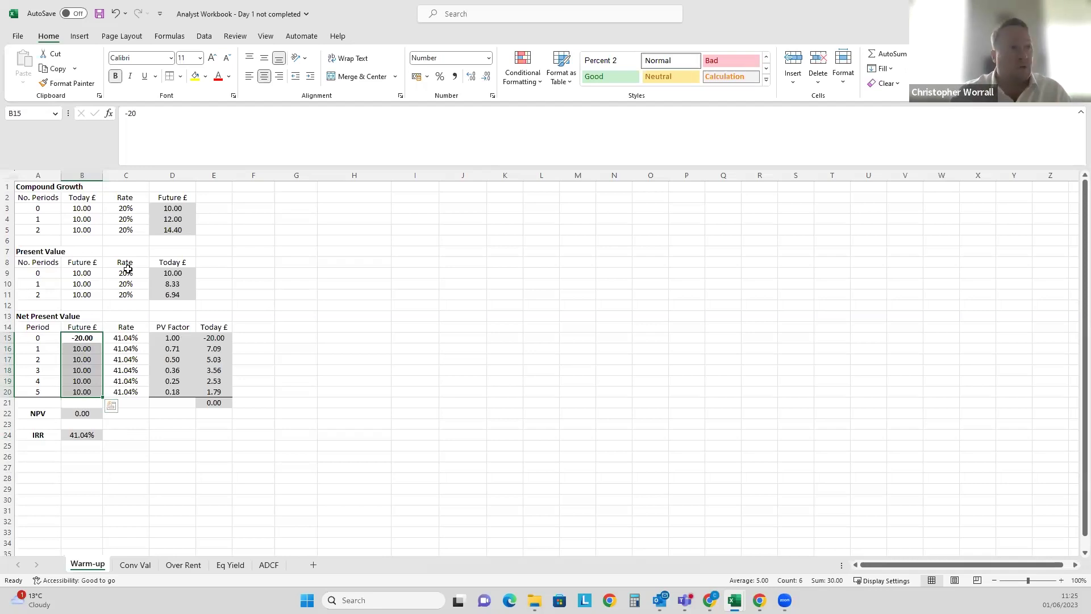
left_click(36, 434)
left_click(77, 435)
left_click(111, 446)
Set the Net Present Value table's period 0 rate in C15 to 20% and copy it down through C20.
left_click(129, 335)
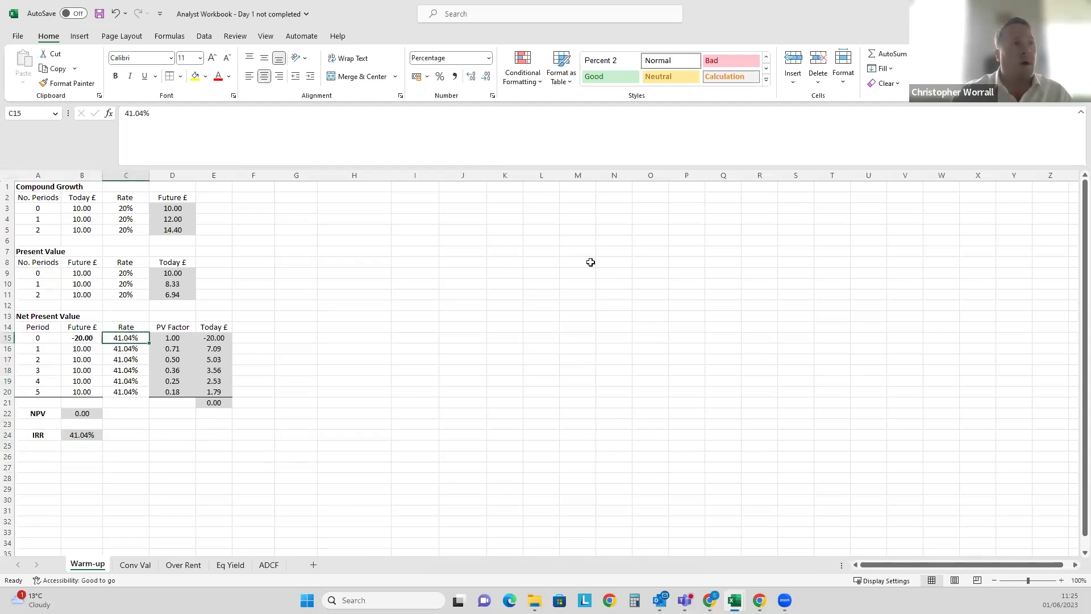
type("20%")
key("ctrl+Return")
key("ctrl+c")
key("shift+Down")
key("shift+Down")
key("shift+Down")
key("shift+Down")
key("shift+Down")
key("Return")
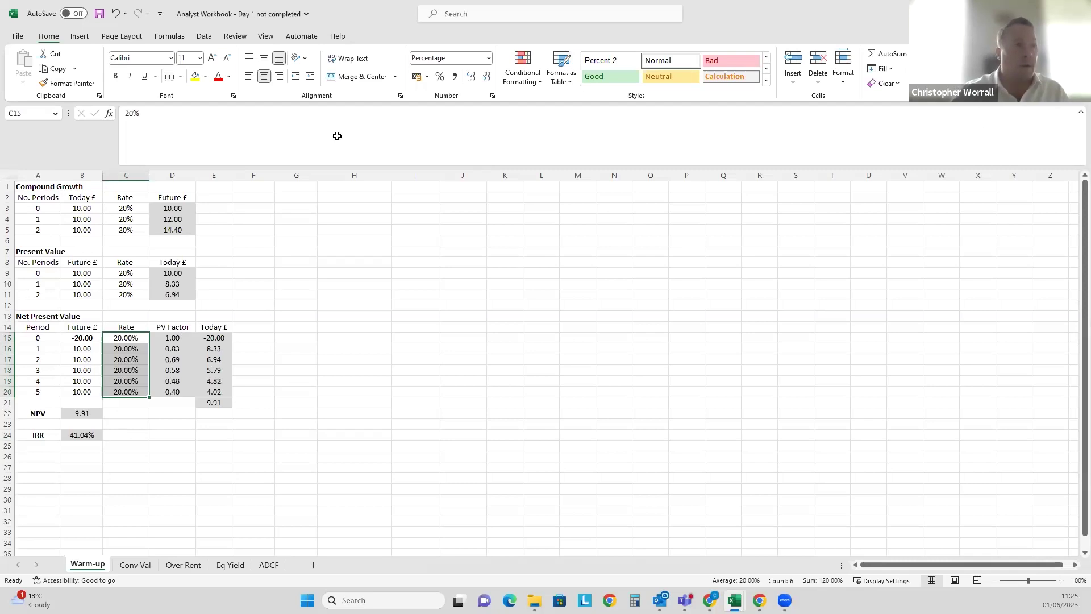
Set the period 0 cash flow in B15 to -29.91.
left_click(85, 339)
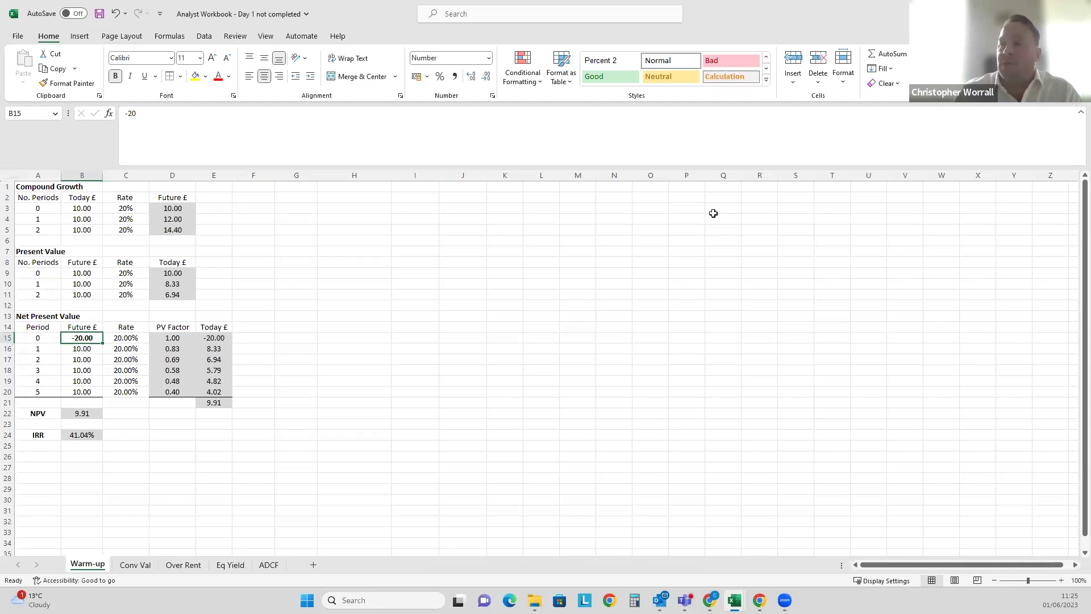
type("-29.91")
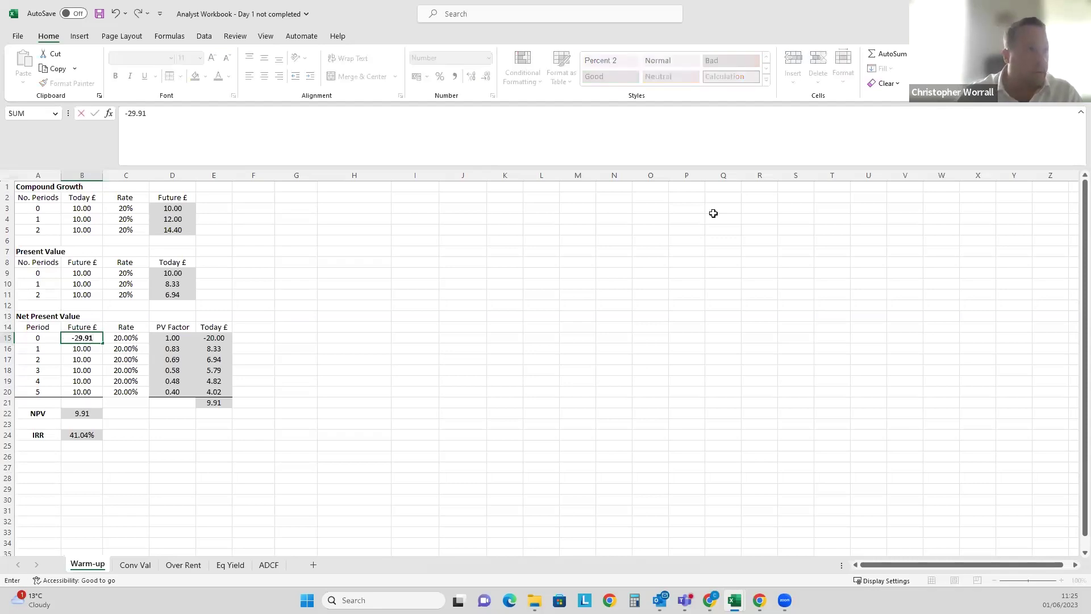
key("Return")
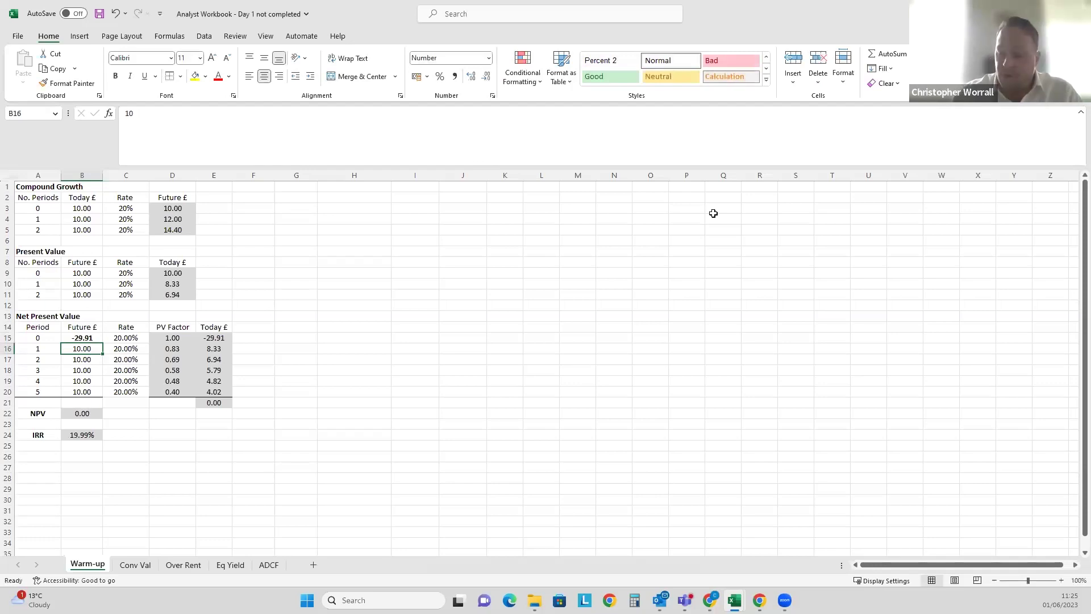
Compare the NPV in B22 and the IRR in B24 with the cash flows in column B.
key("Down")
key("Down")
key("Down")
key("Down")
key("Down")
key("Down")
key("Down")
key("Down")
key("Up")
key("Up")
key("Up")
key("Down")
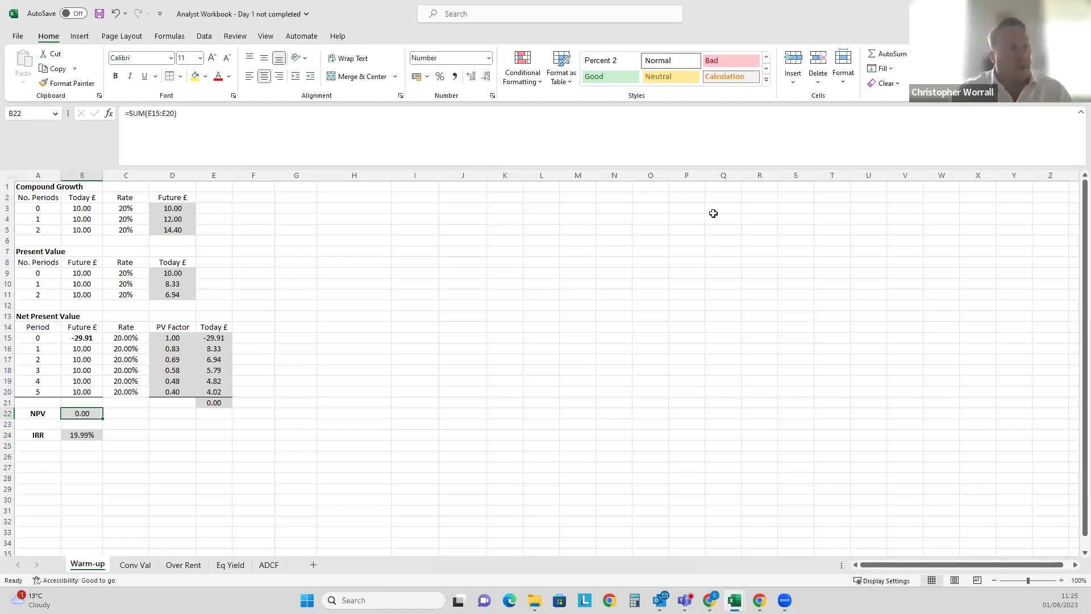
key("Up")
key("Up")
key("Up")
key("Up")
key("Up")
key("Up")
key("Up")
key("Up")
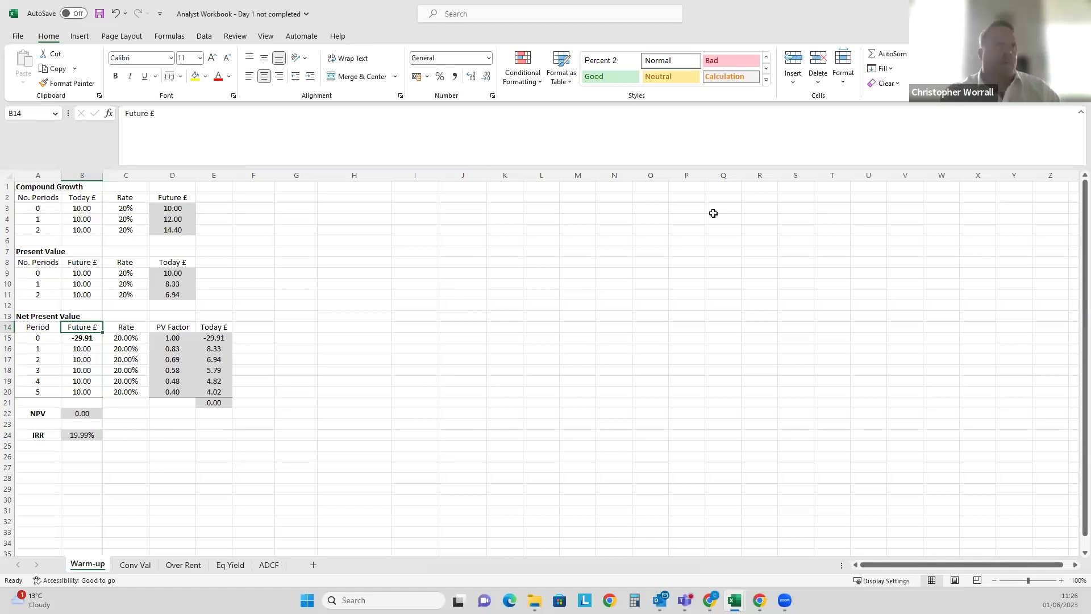
key("Down")
key("Down")
key("Down")
key("Down")
key("Down")
key("Down")
key("Down")
key("Down")
key("Down")
key("Down")
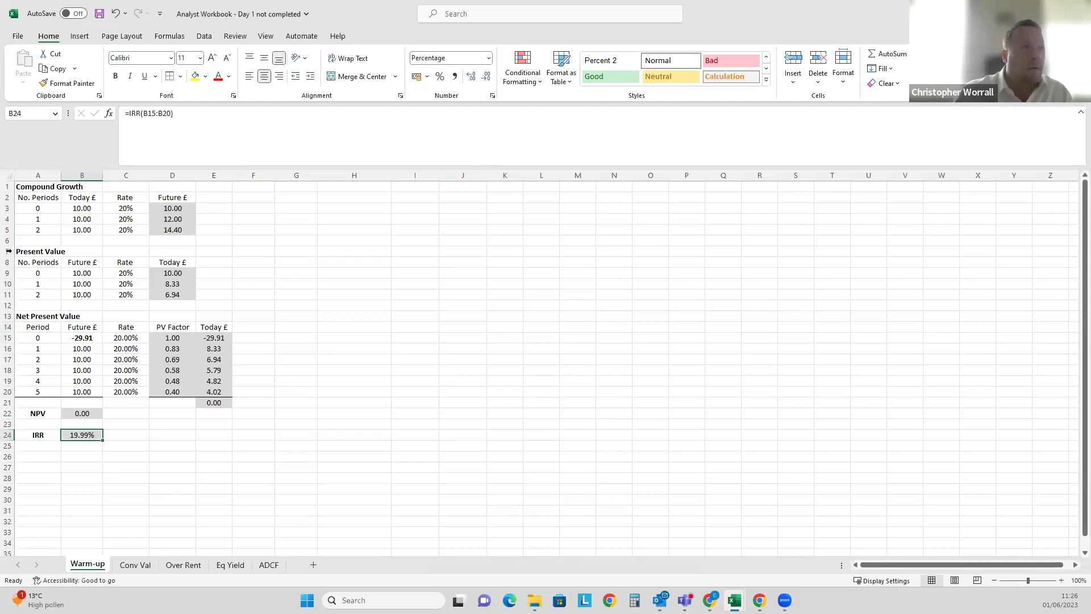
Review the rate in C17, the present value and compound growth formulas in D11 and D5, and the NPV in E21 and B22.
left_click(133, 358)
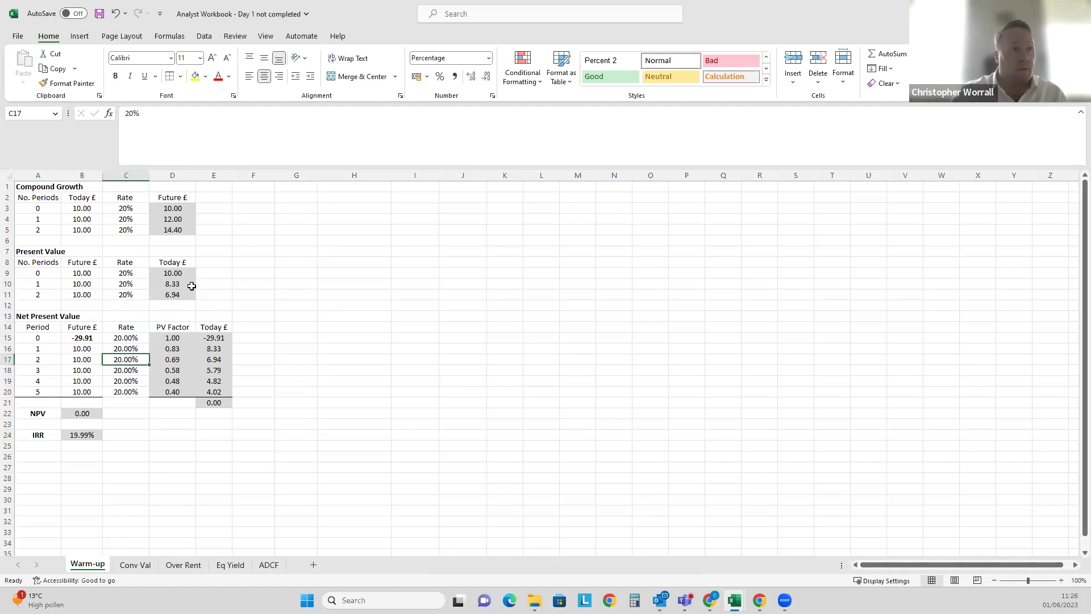
left_click(217, 337)
left_click(169, 294)
left_click(172, 228)
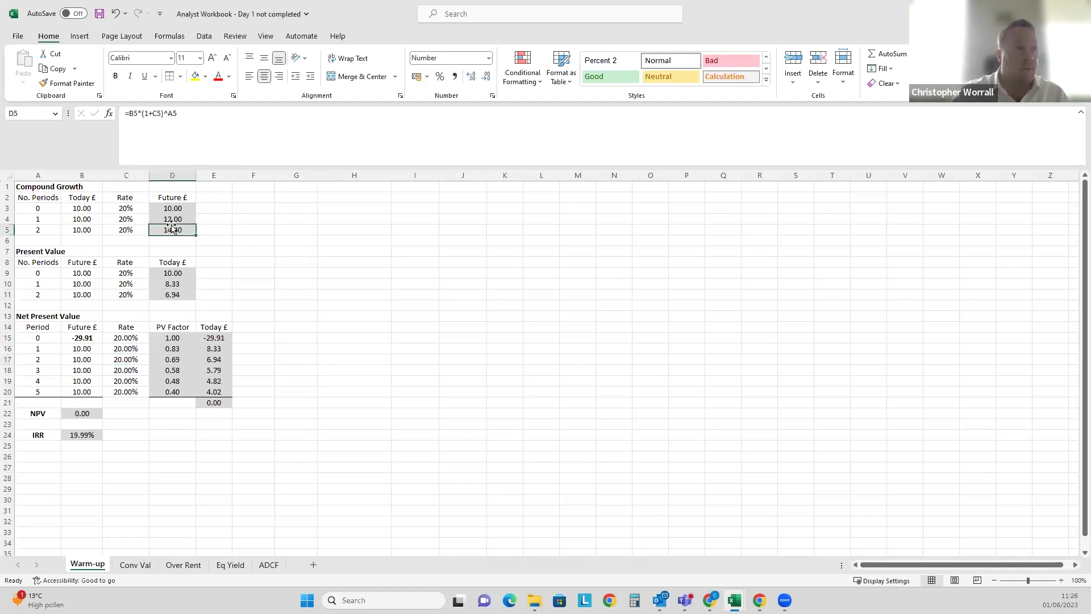
left_click(216, 404)
left_click(93, 418)
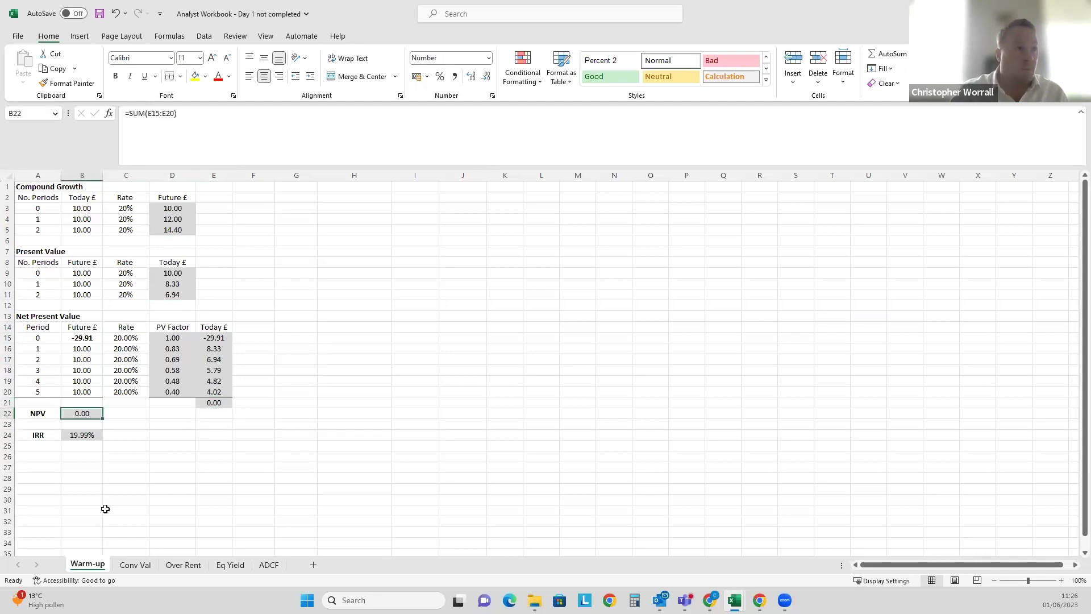
Open the Conv Val sheet and examine the Term's years remaining, yield and rent in the Term and Reversion table.
left_click(150, 565)
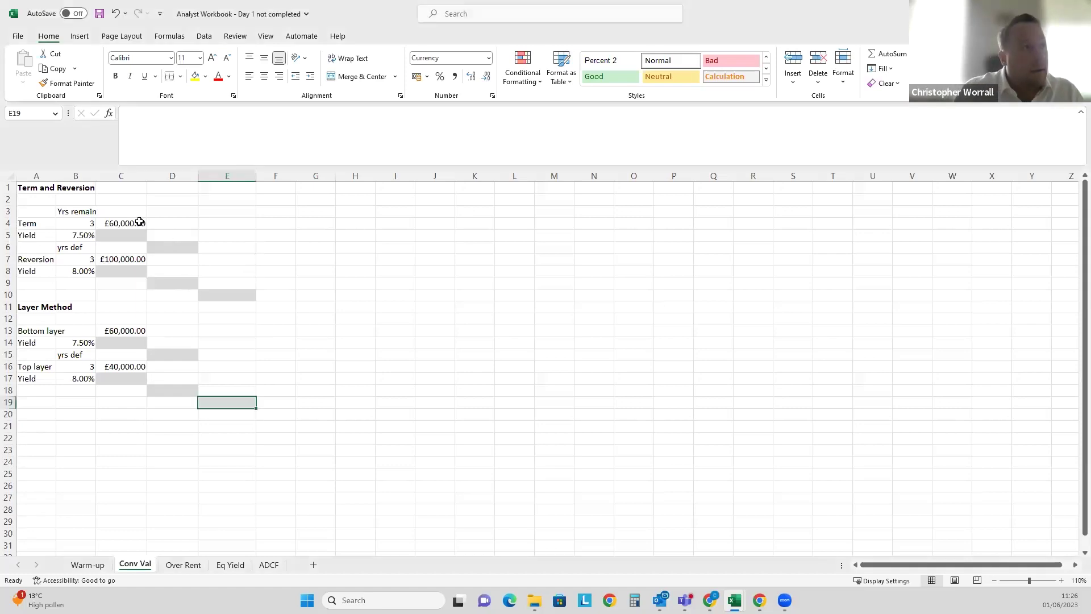
left_click(74, 213)
left_click(77, 234)
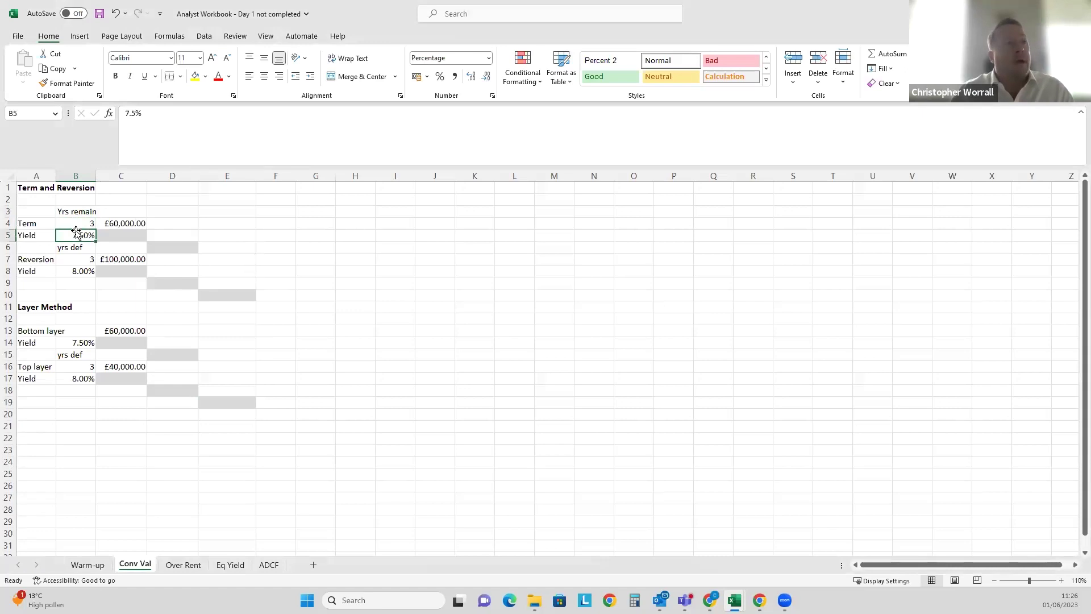
left_click(82, 220)
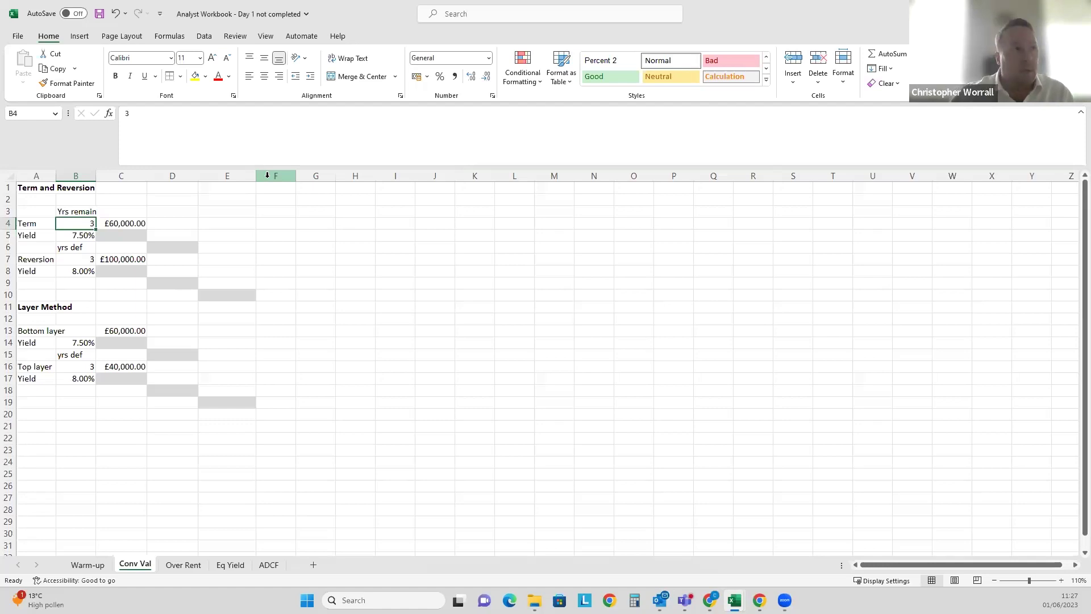
key("Down")
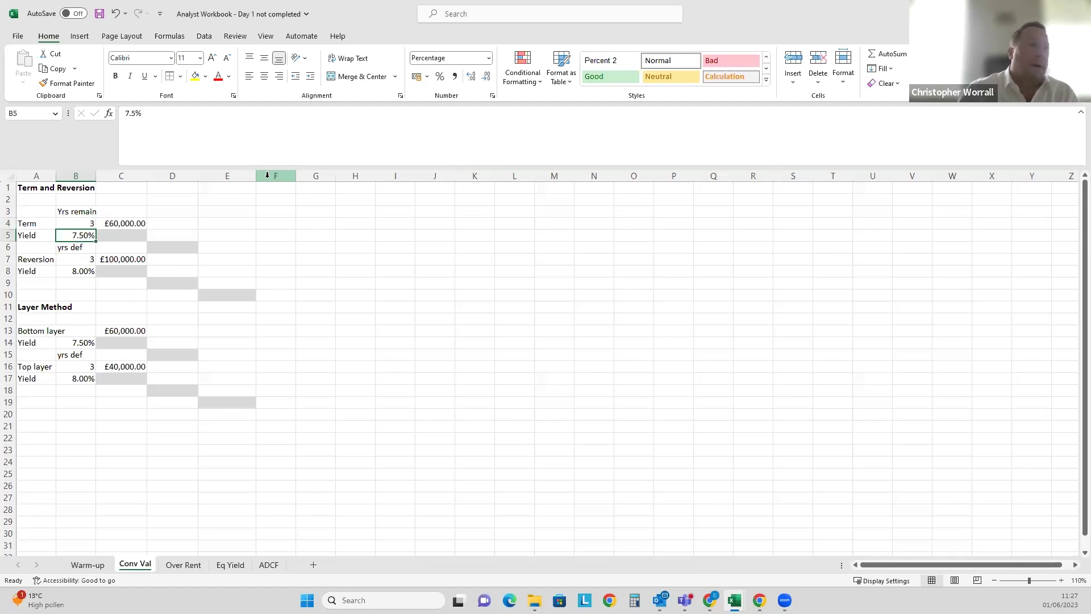
key("Right")
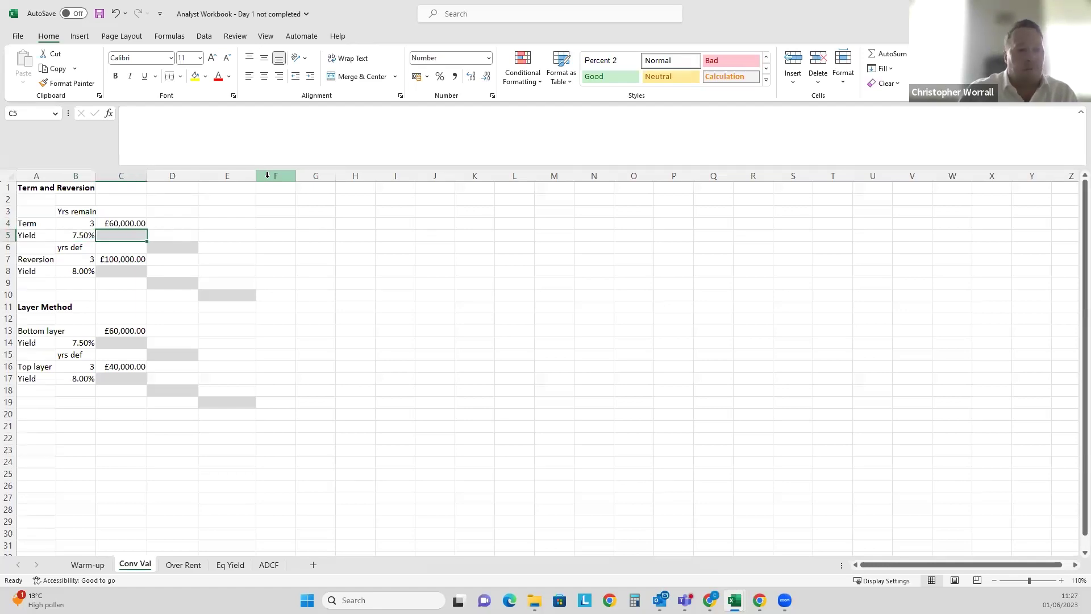
key("Up")
key("Left")
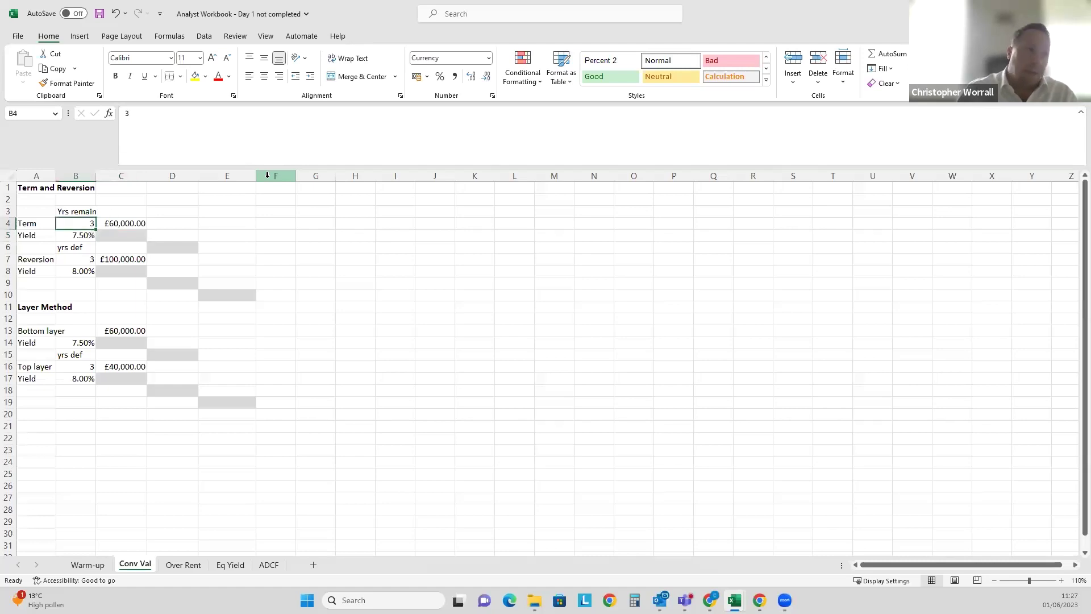
key("Right")
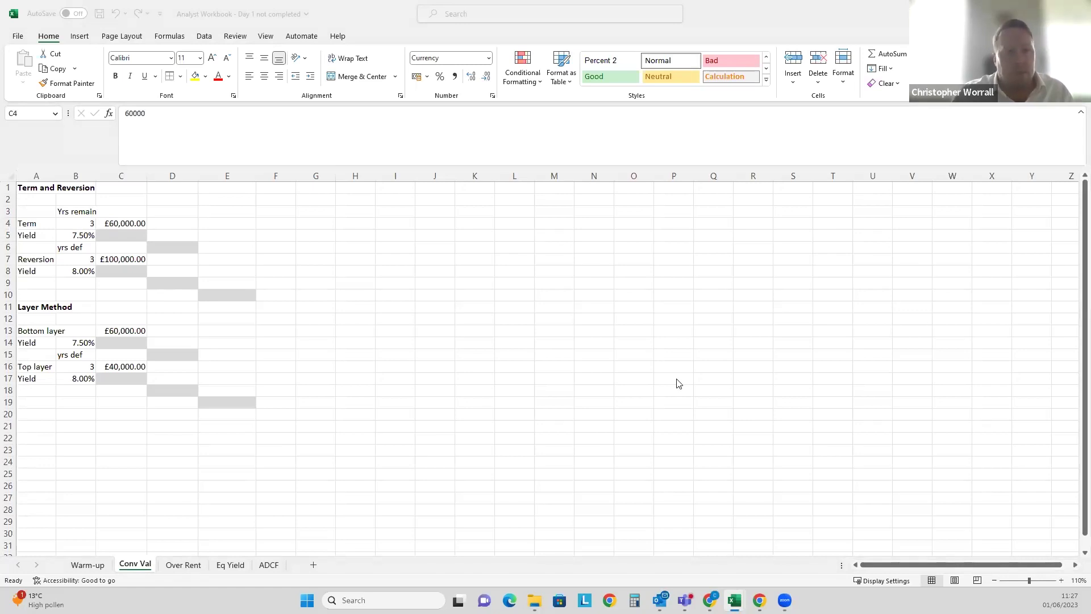
Paste the copied term and reversion diagram onto the sheet at K6.
left_click(477, 250)
key("ctrl+v")
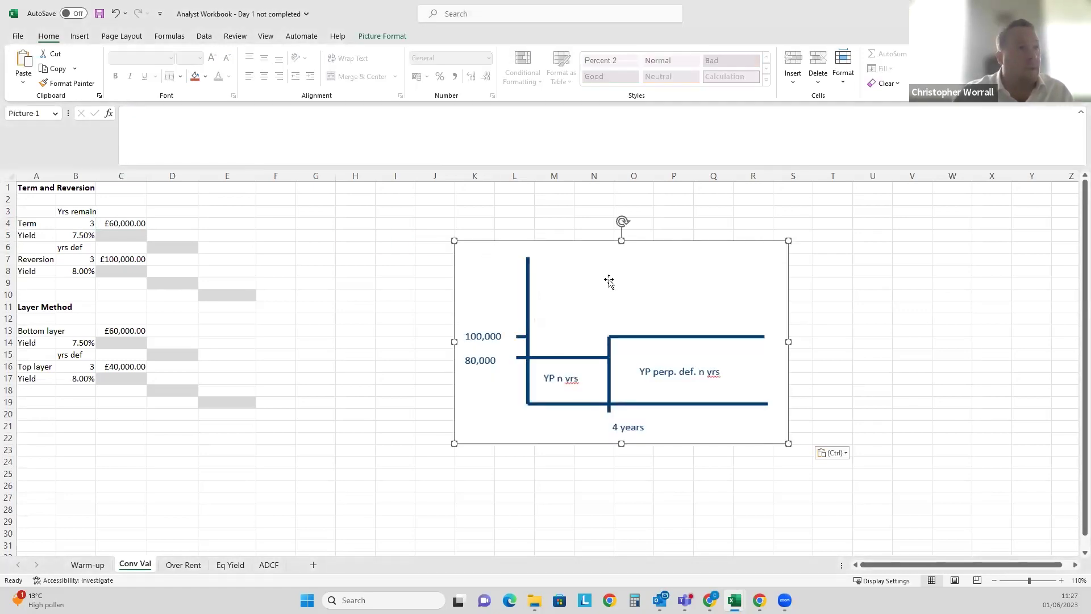
Try a Term rent of 80000 in C4 and undo the change.
left_click(123, 228)
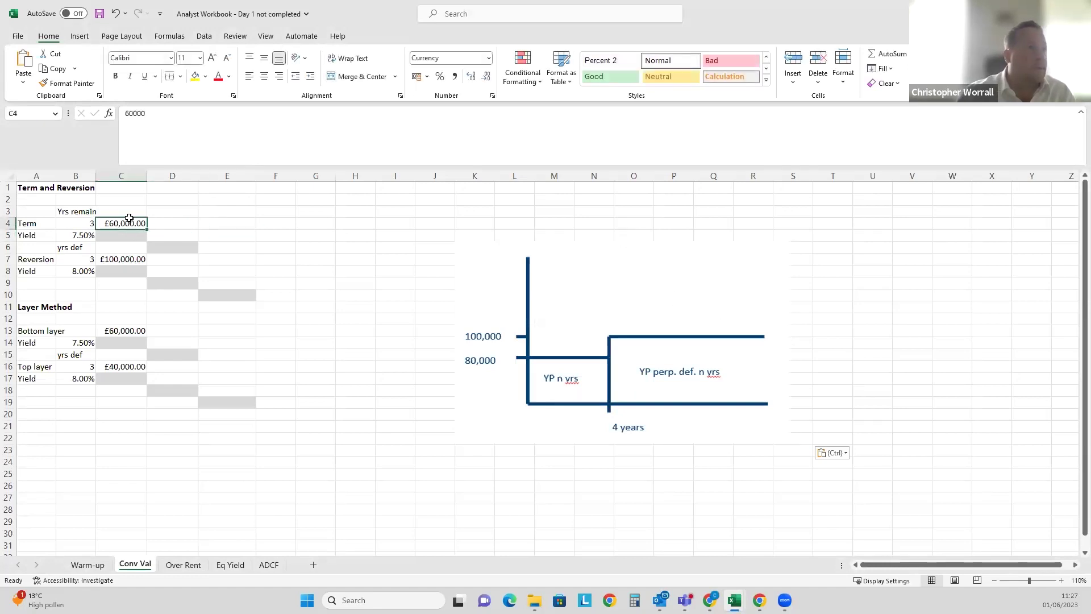
type("80000")
key("Return")
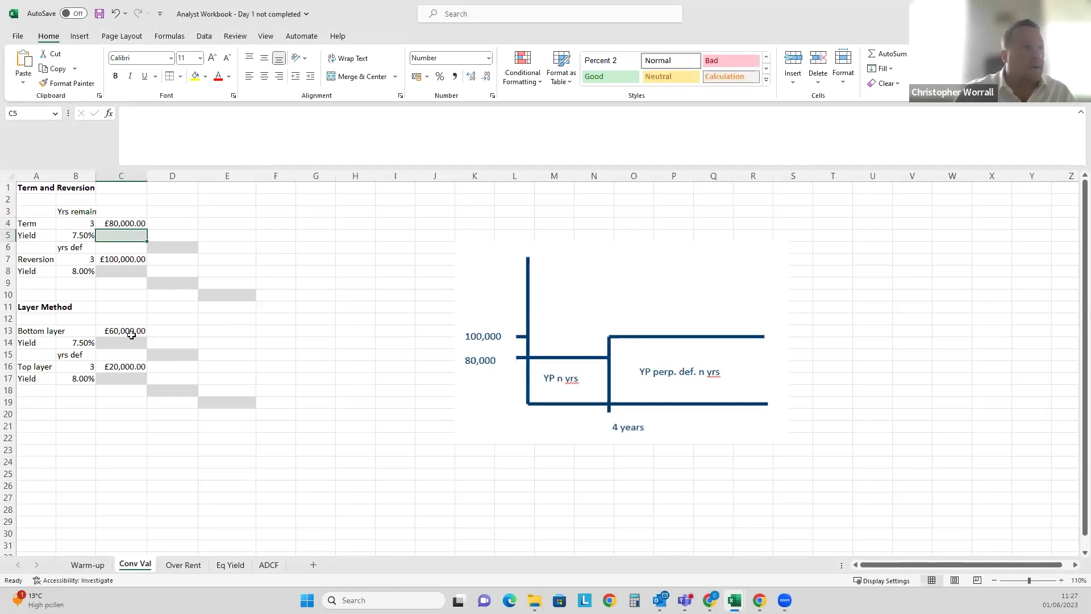
key("ctrl+z")
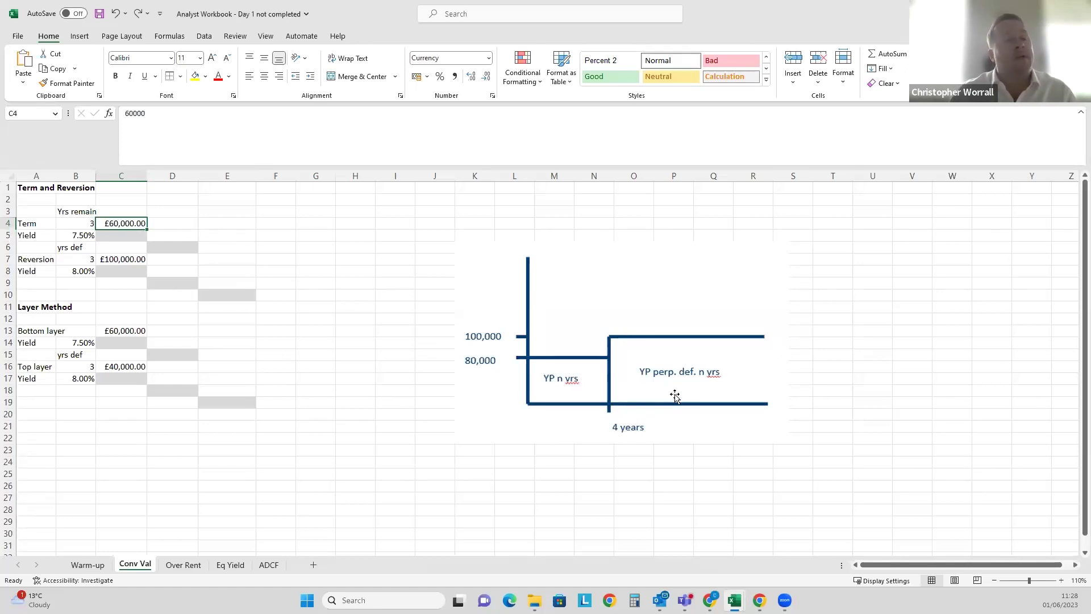
Delete the pasted term and reversion diagram.
left_click(673, 362)
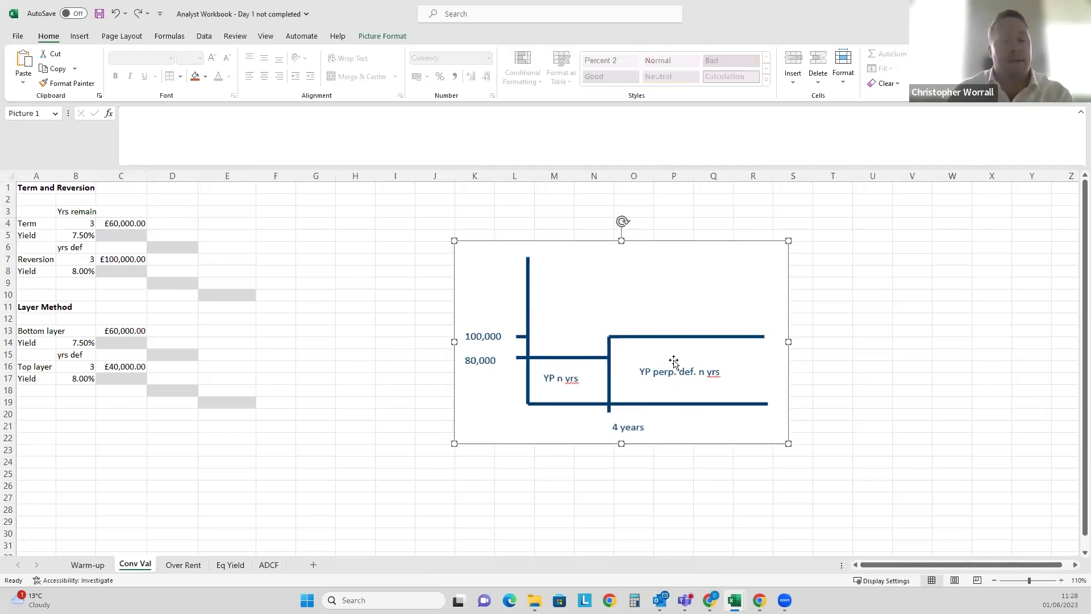
key("Delete")
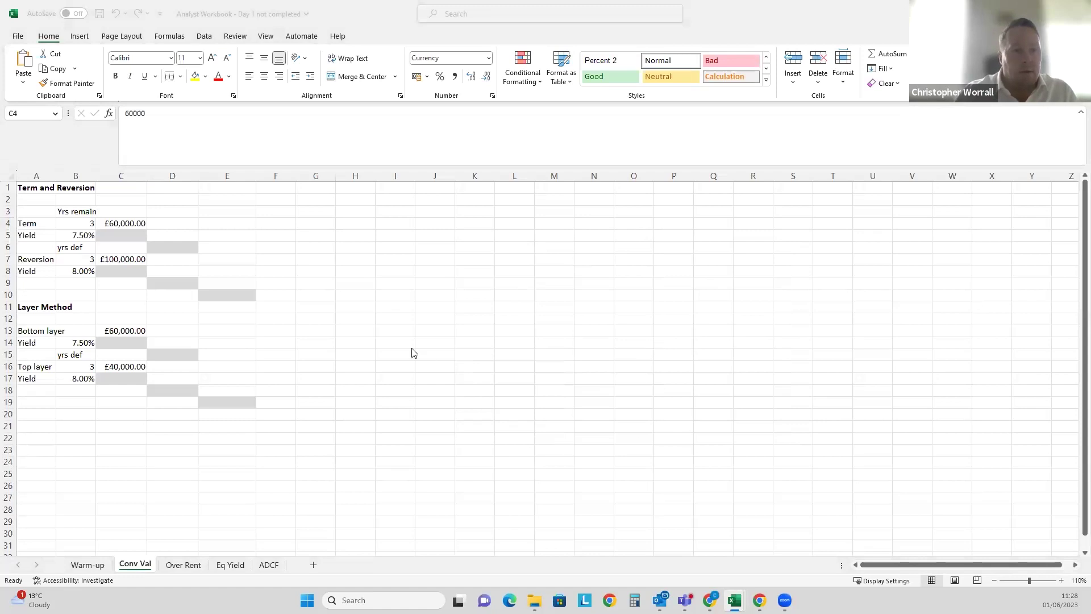
left_click(128, 239)
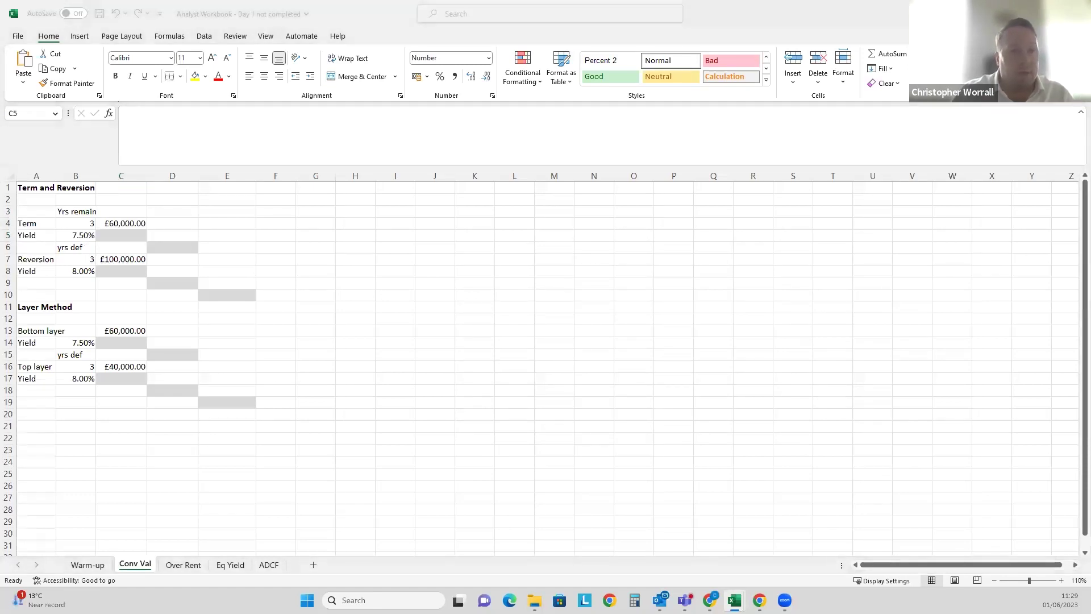
key("F2")
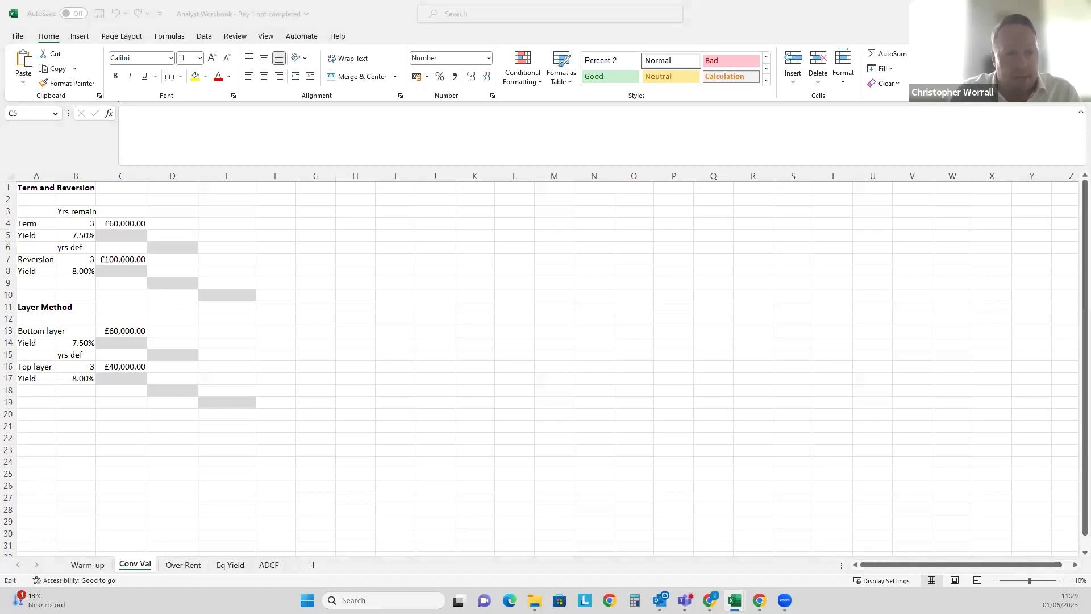
left_click(137, 239)
type("=")
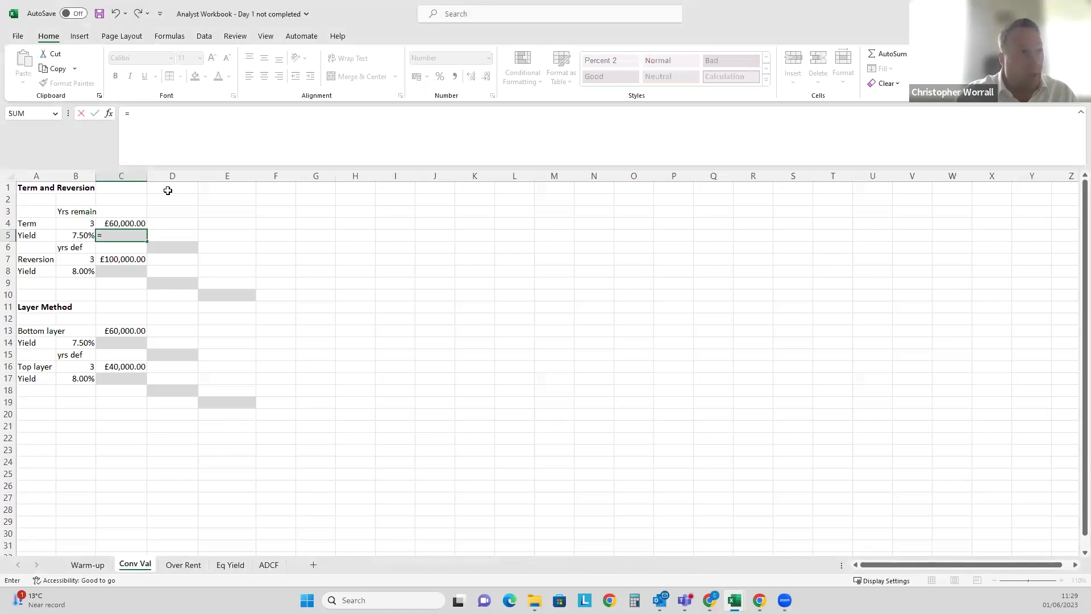
type("pv")
key("Tab")
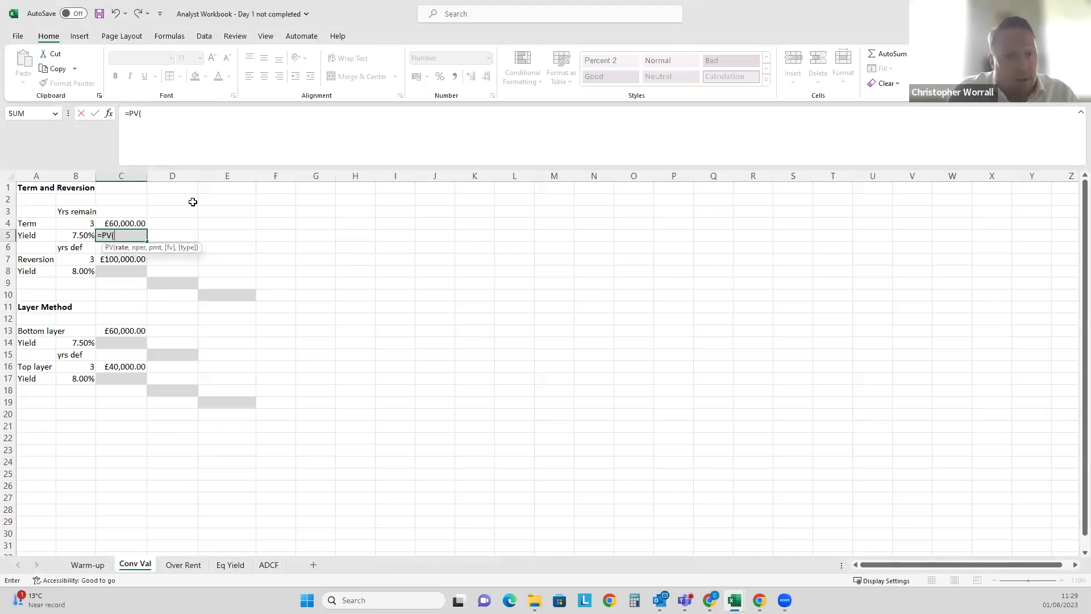
left_click(82, 235)
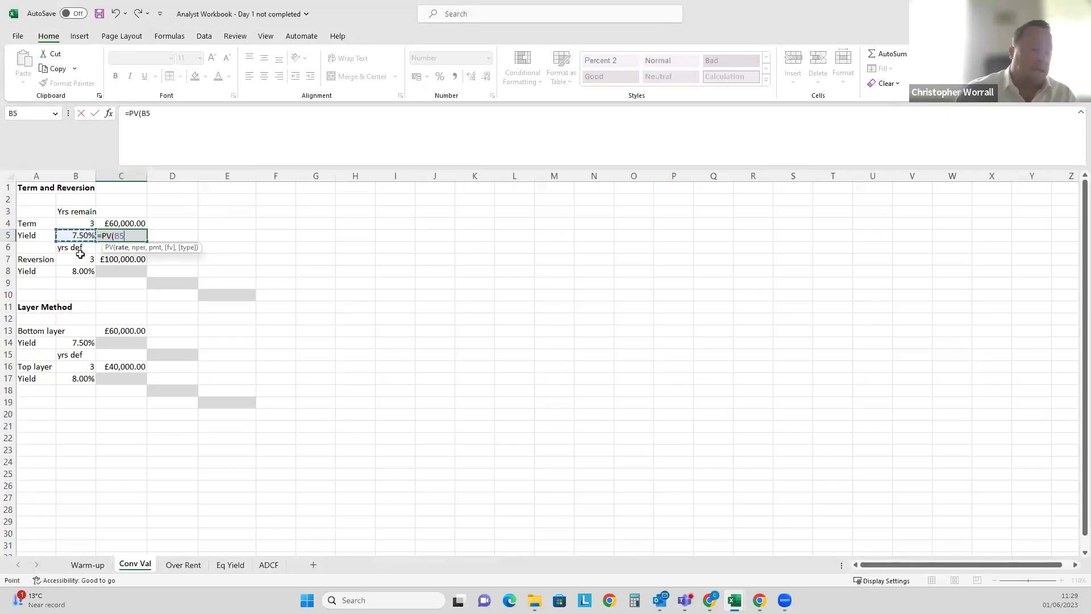
type(",")
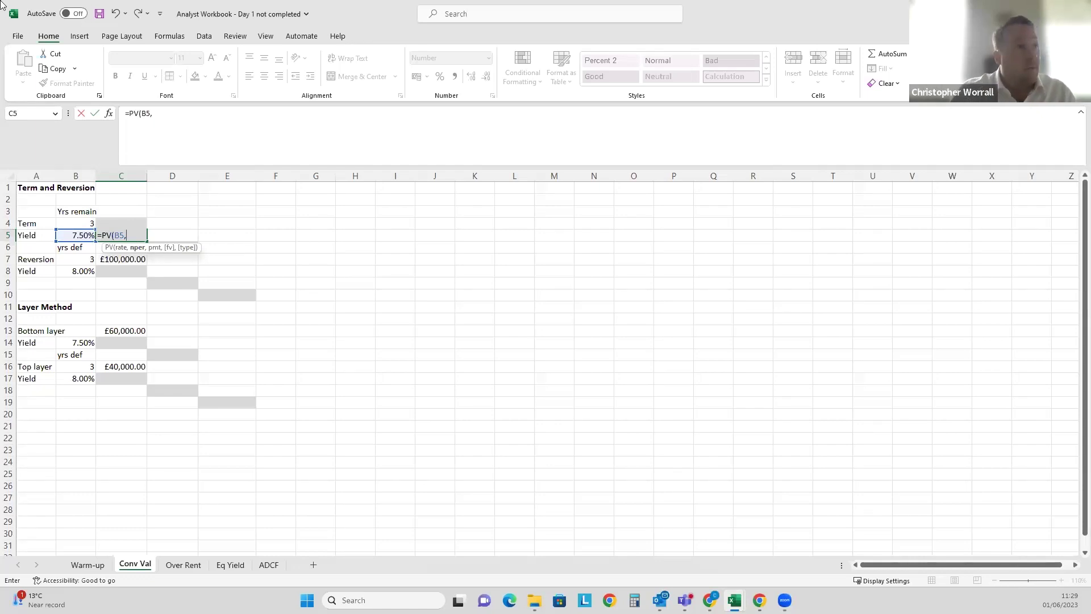
left_click(74, 223)
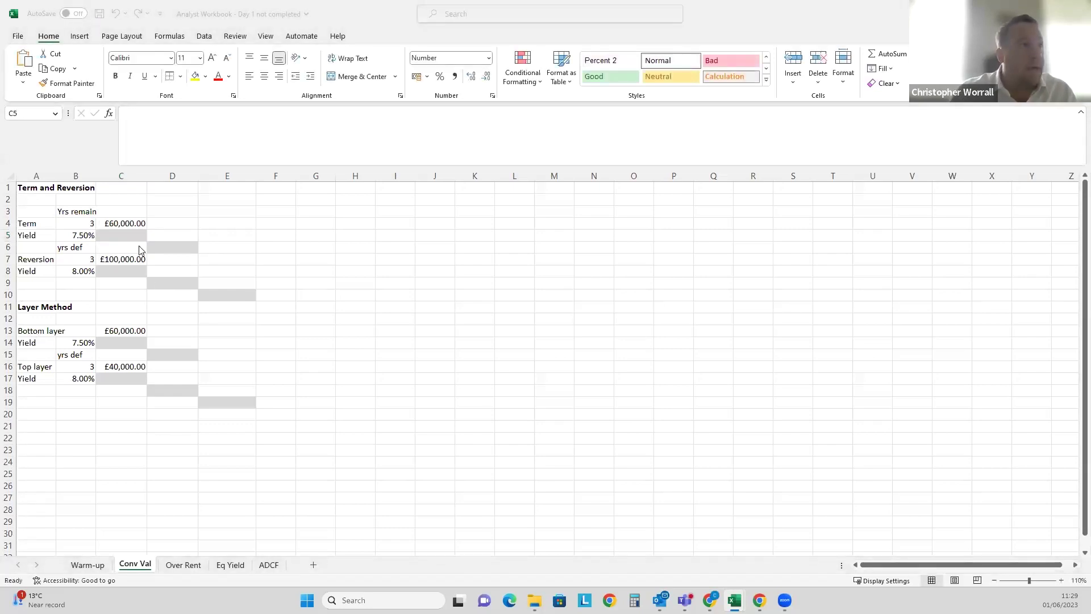
Calculate the Term's years' purchase multiplier in C5 with the formula =PV(B5,B4,-1).
left_click(130, 235)
type("=PV(")
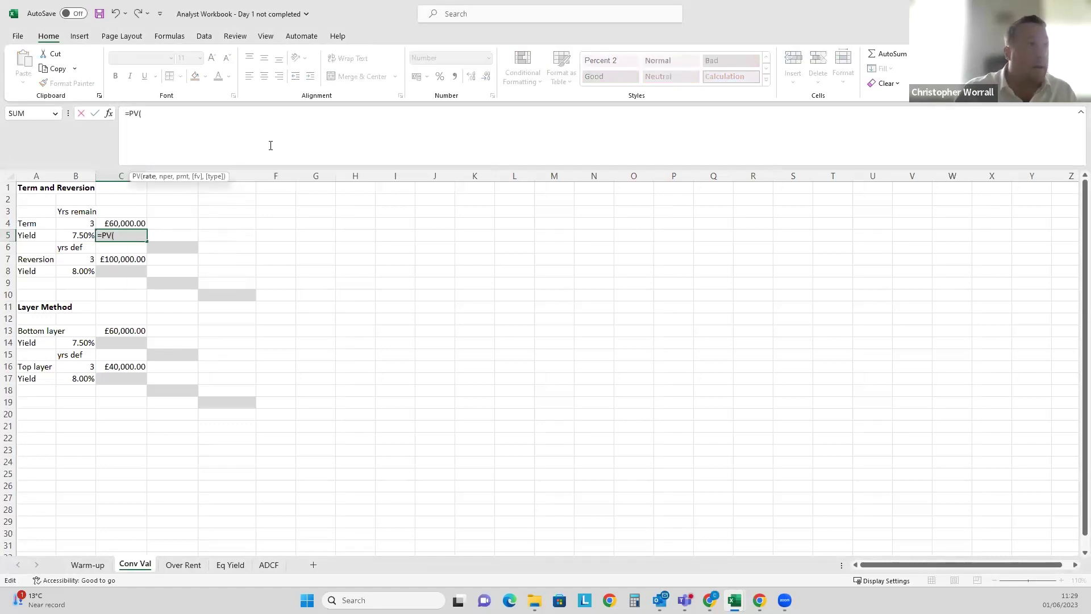
left_click(77, 238)
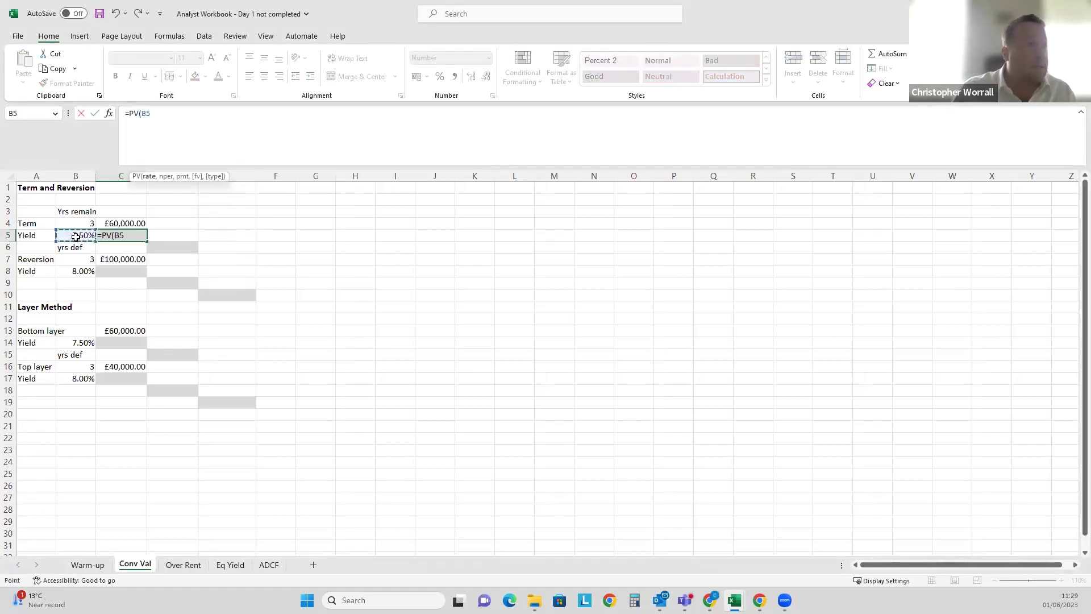
type(",")
left_click(79, 223)
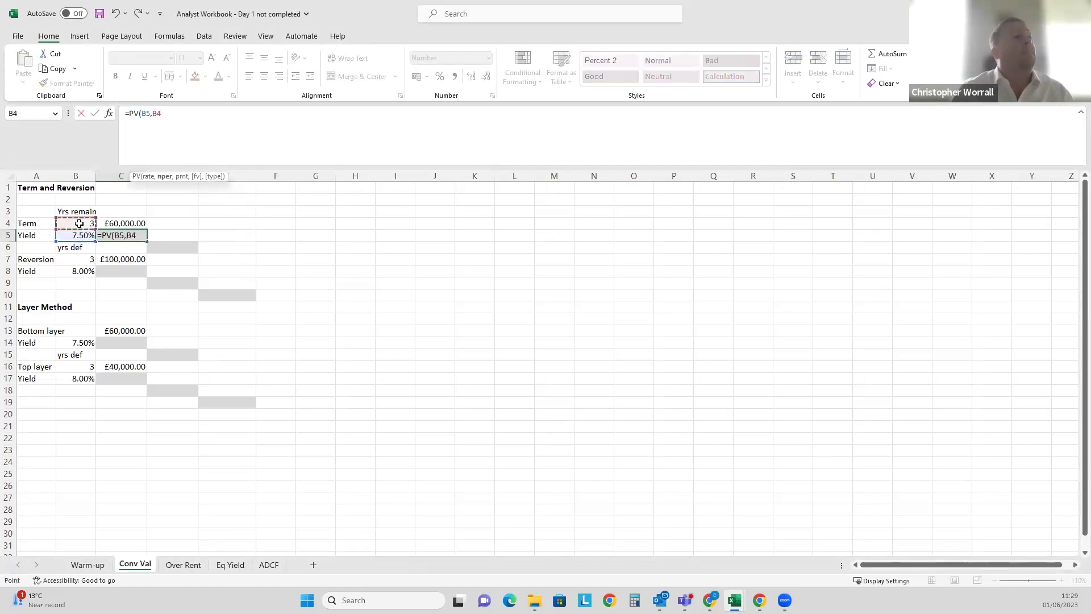
type(",-1")
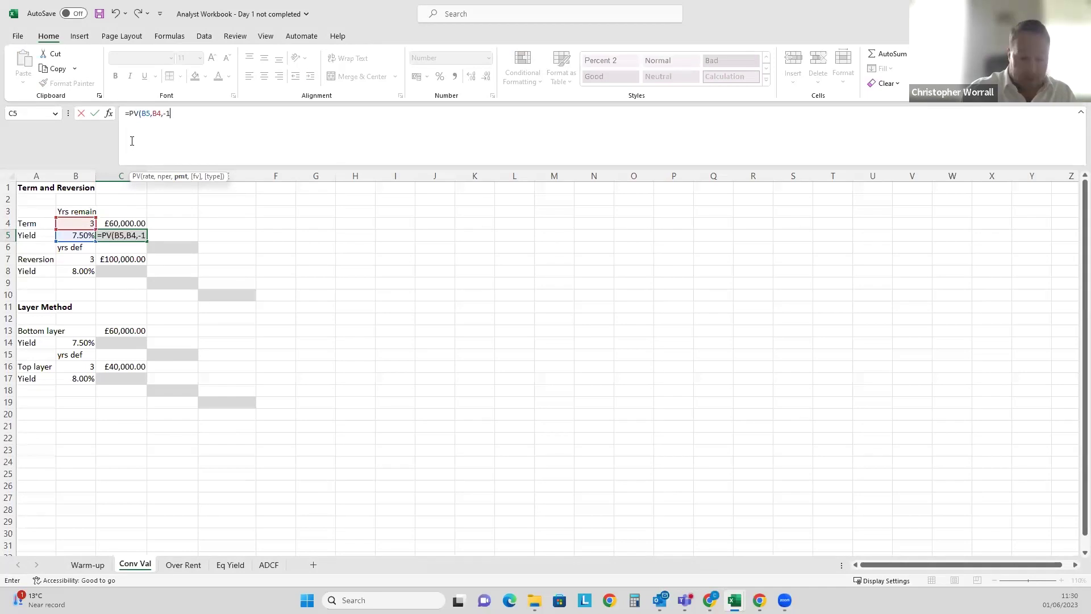
key("Return")
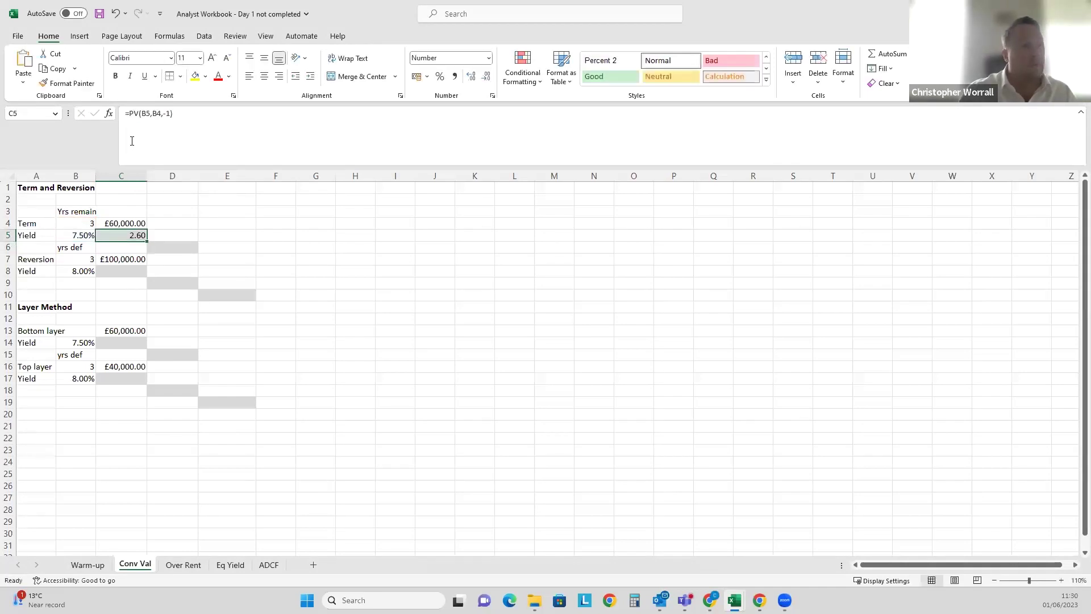
Review the Term's PV formula in C5 and the cells it refers to.
key("F2")
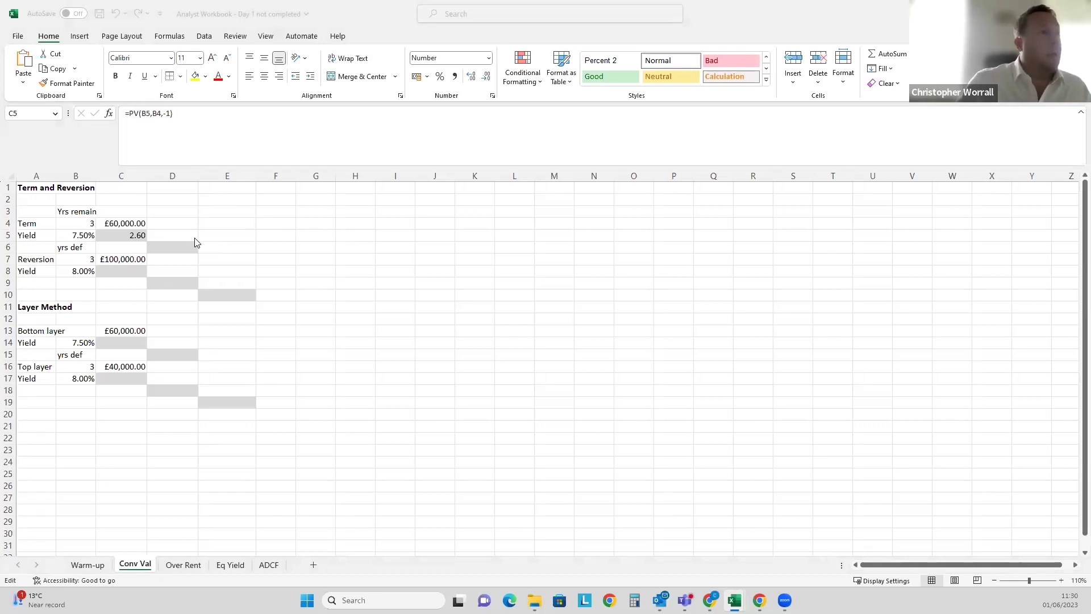
key("Return")
left_click(166, 250)
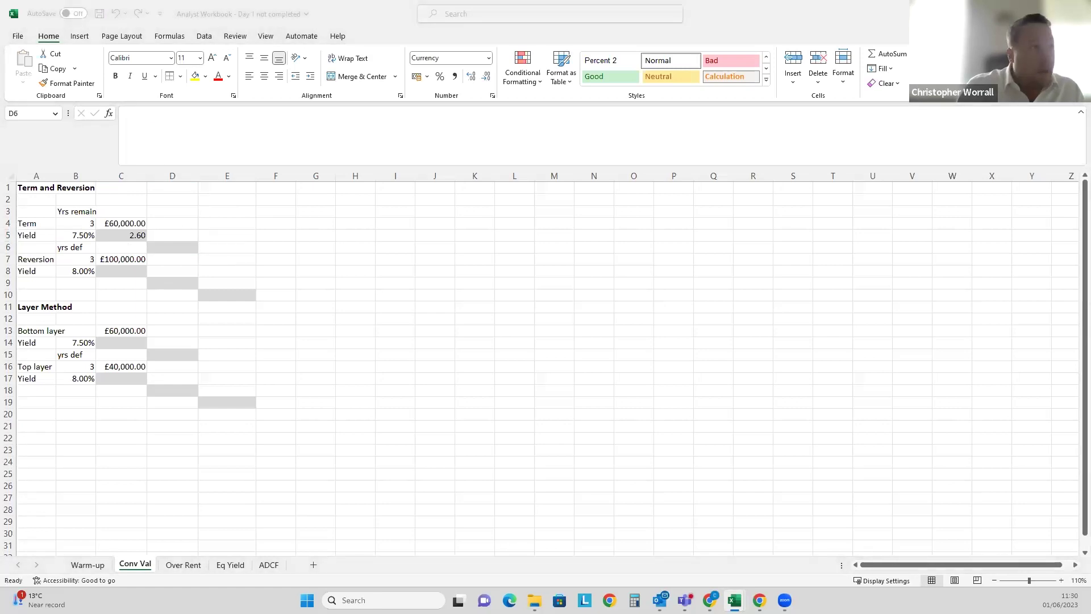
left_click(139, 236)
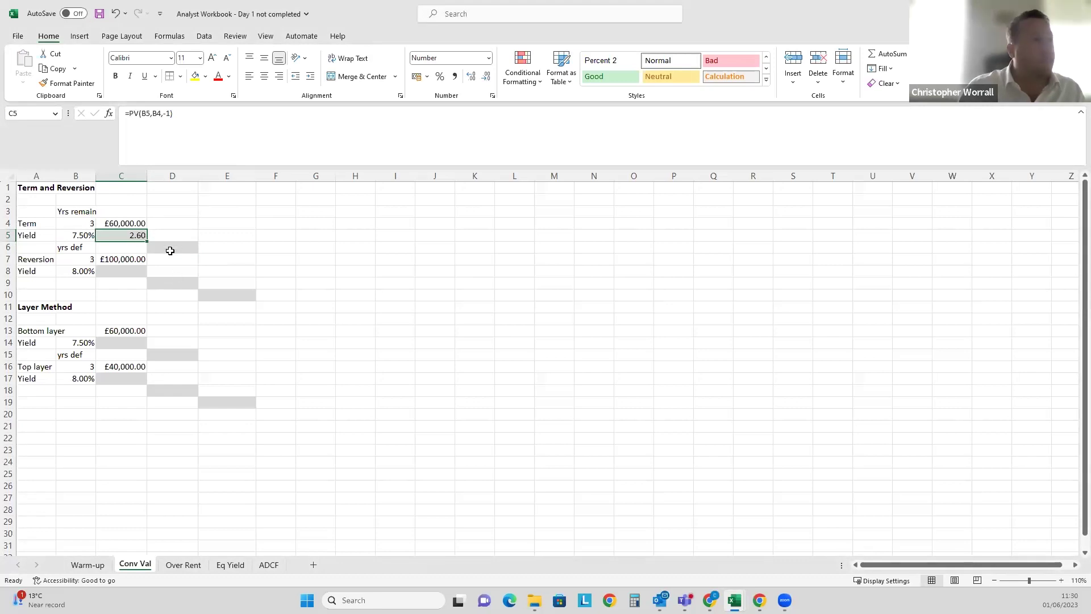
key("F2")
key("Escape")
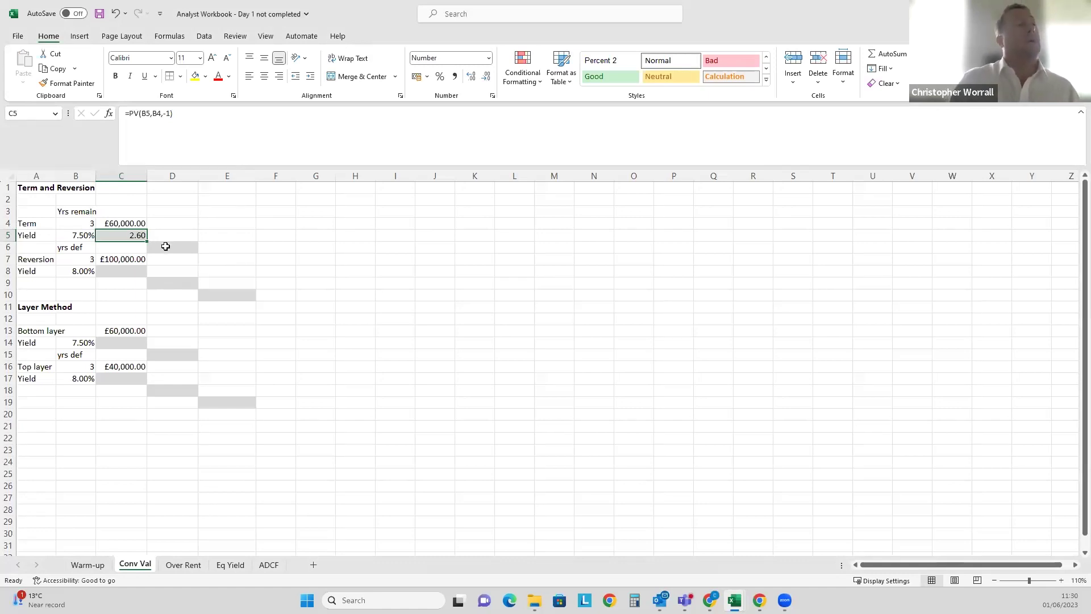
key("Right")
key("Left")
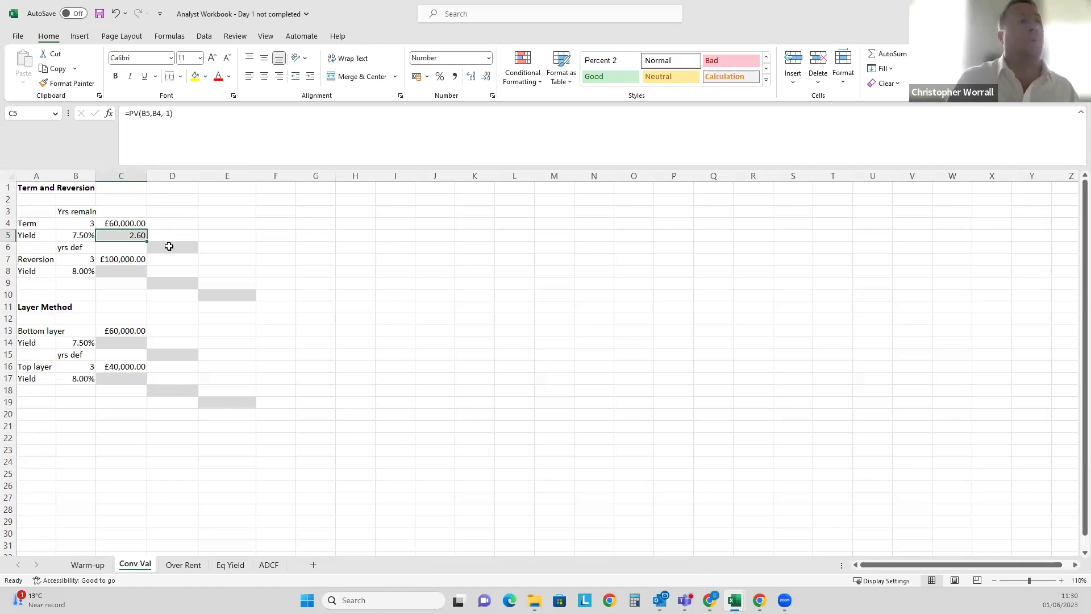
Calculate the Term's capital value in D6 with the formula =C5*C4.
left_click(168, 246)
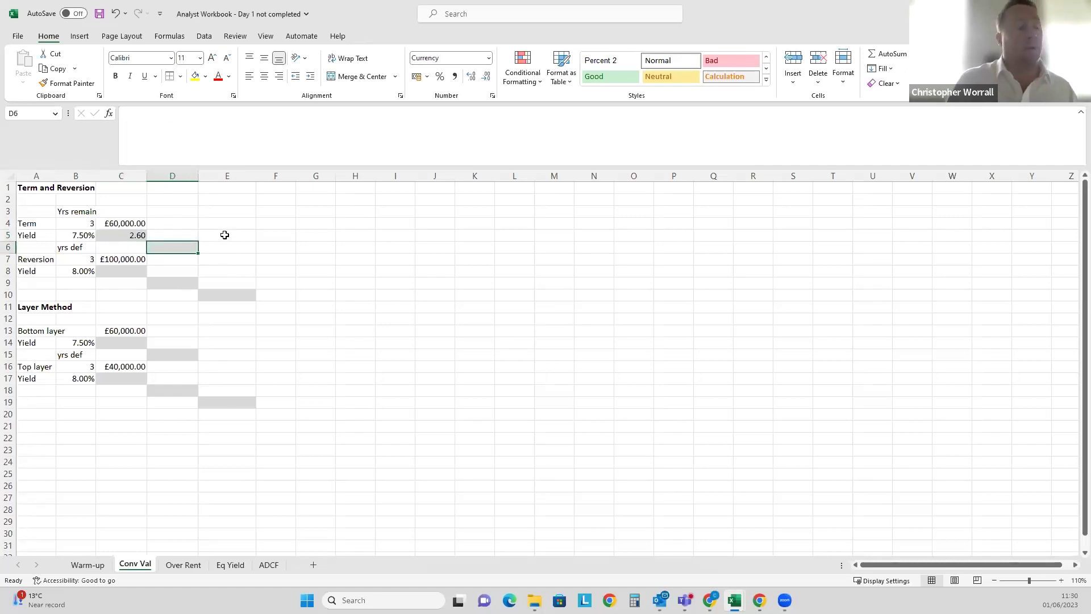
type("=")
key("Up")
key("Left")
type("*")
key("Left")
key("Up")
key("Up")
key("Return")
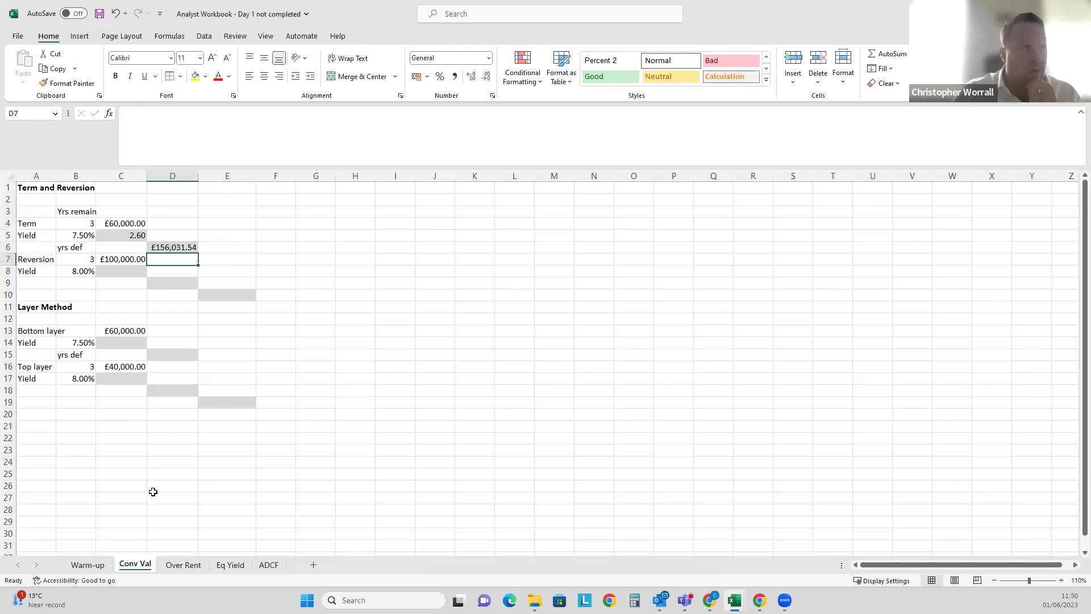
Enter a rent of 60000 in C23 and a yield of 7.5% in D23 below the tables.
left_click(117, 452)
type("60000")
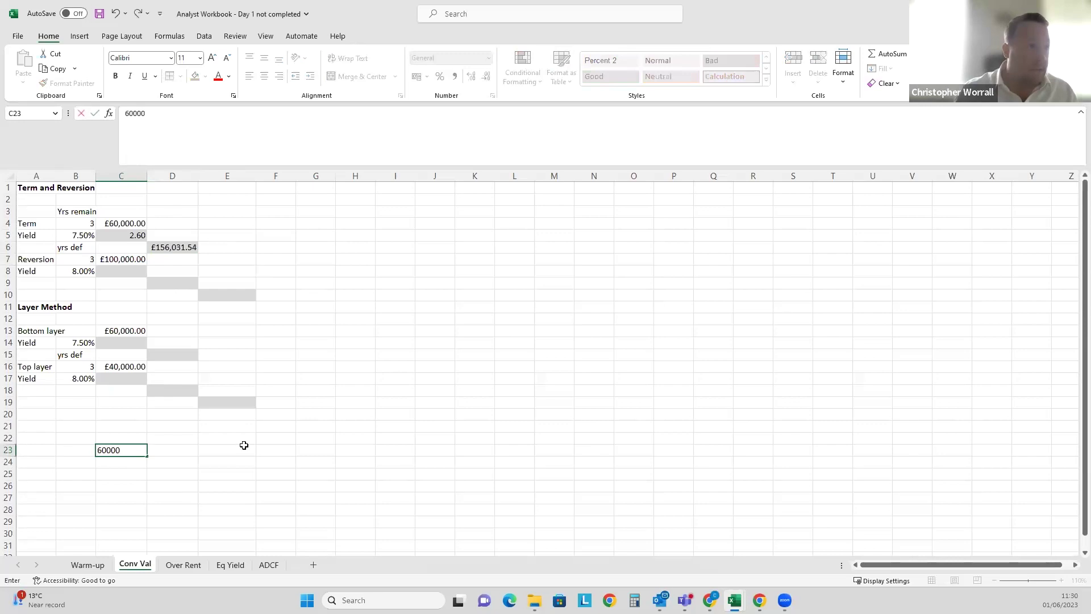
key("Return")
key("Up")
key("Right")
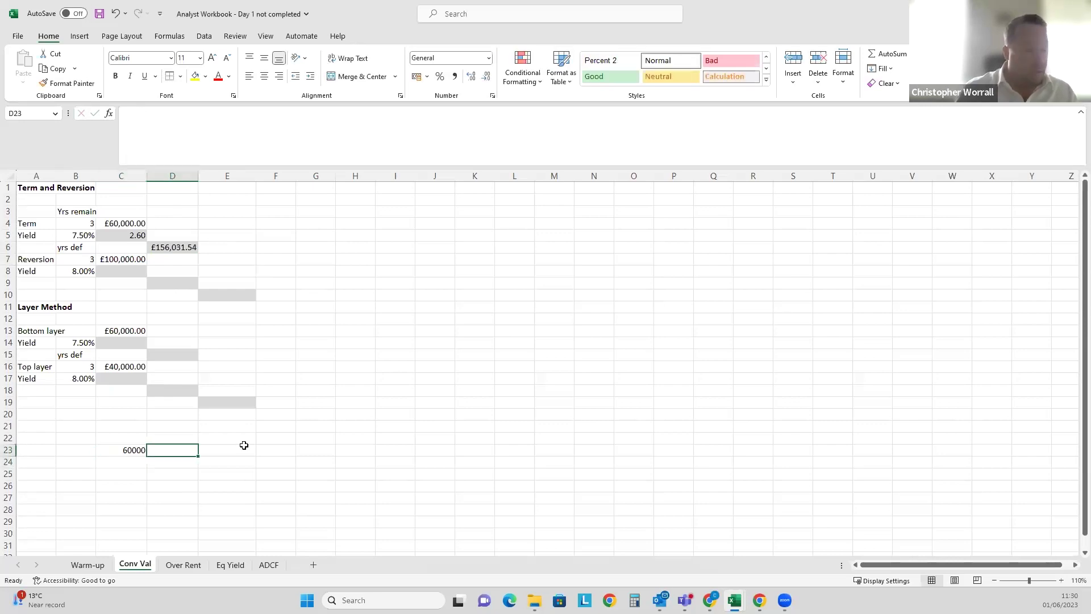
type("7.5%")
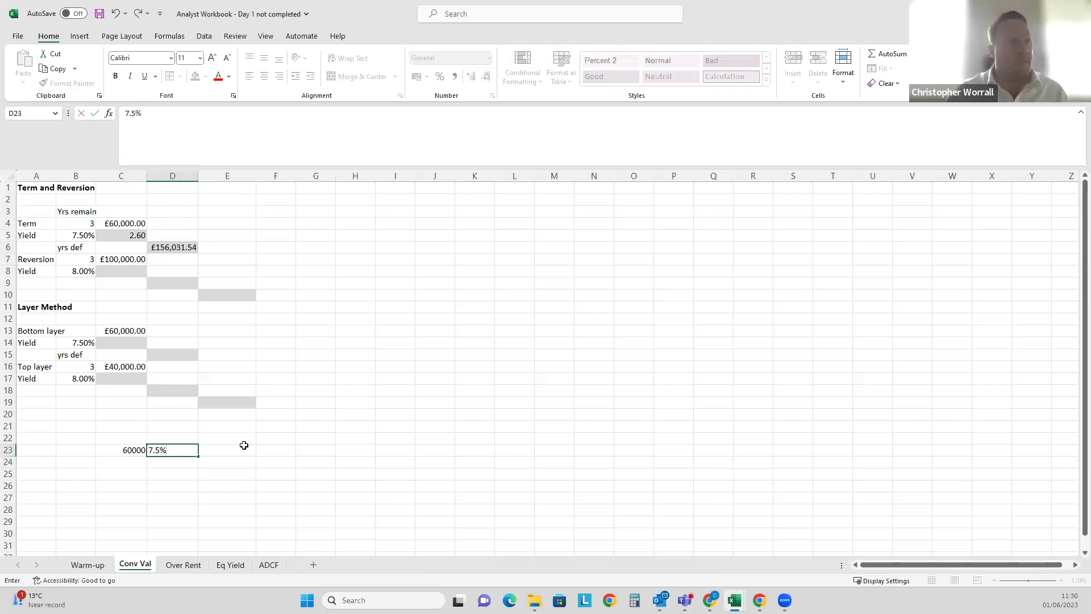
key("Tab")
Capitalise the rent into perpetuity in E23 with the formula =C23/D23.
type("=")
key("Left")
key("Left")
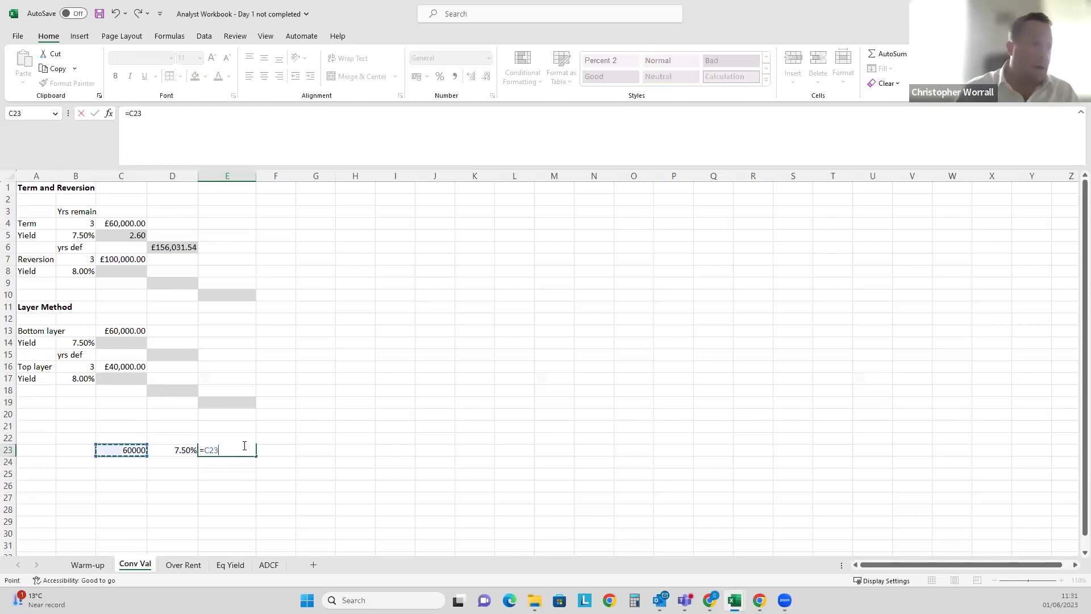
type("/")
key("Left")
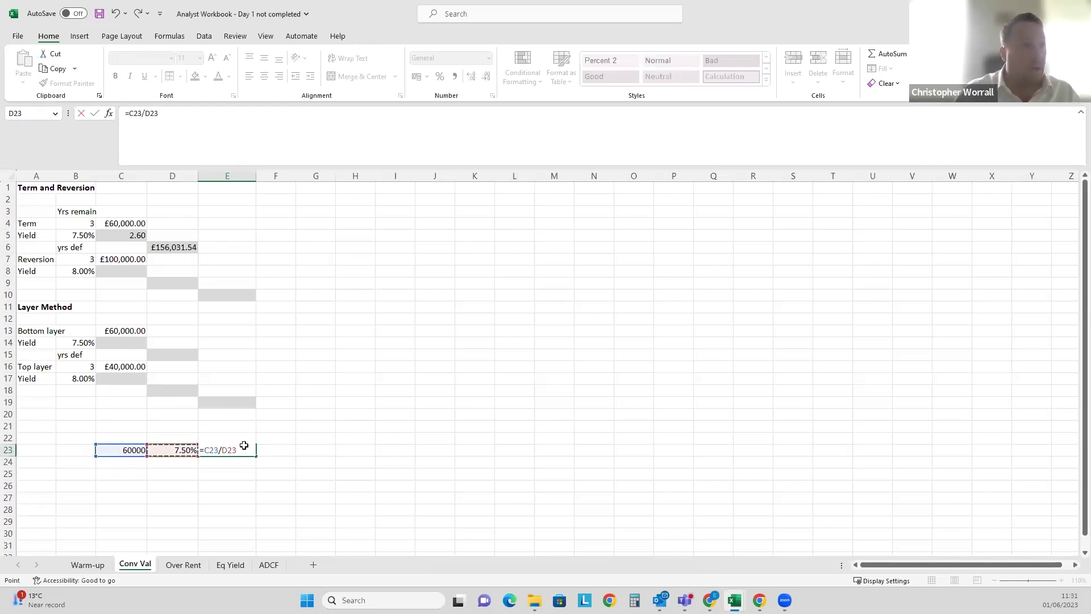
key("Return")
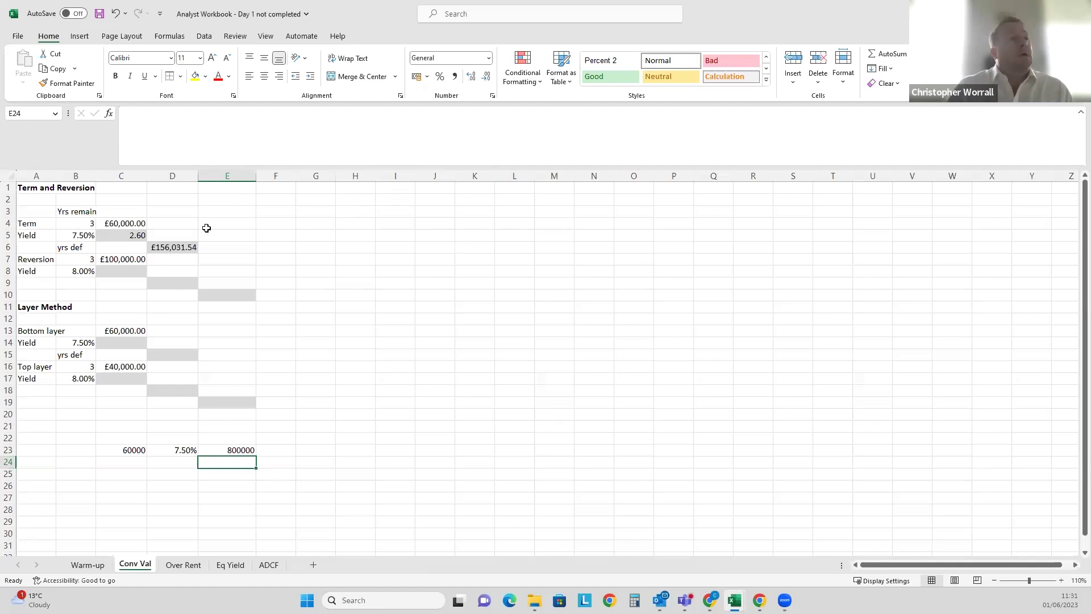
Format the perpetuity value in E23 as pounds currency with no decimal places.
left_click(140, 237)
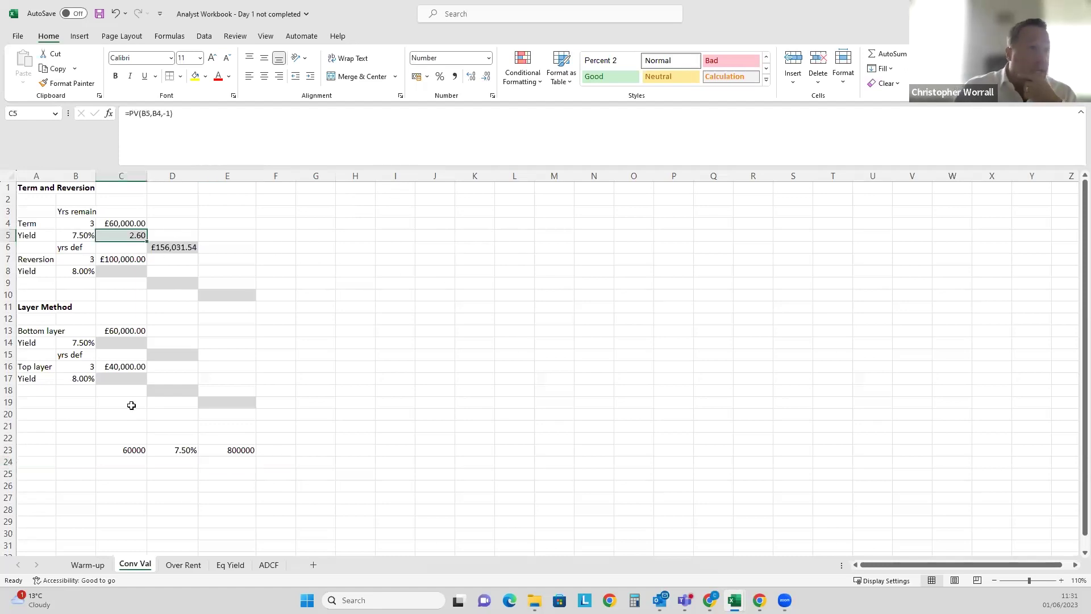
left_click(228, 461)
double_click(246, 451)
key("Escape")
key("ctrl+shift+4")
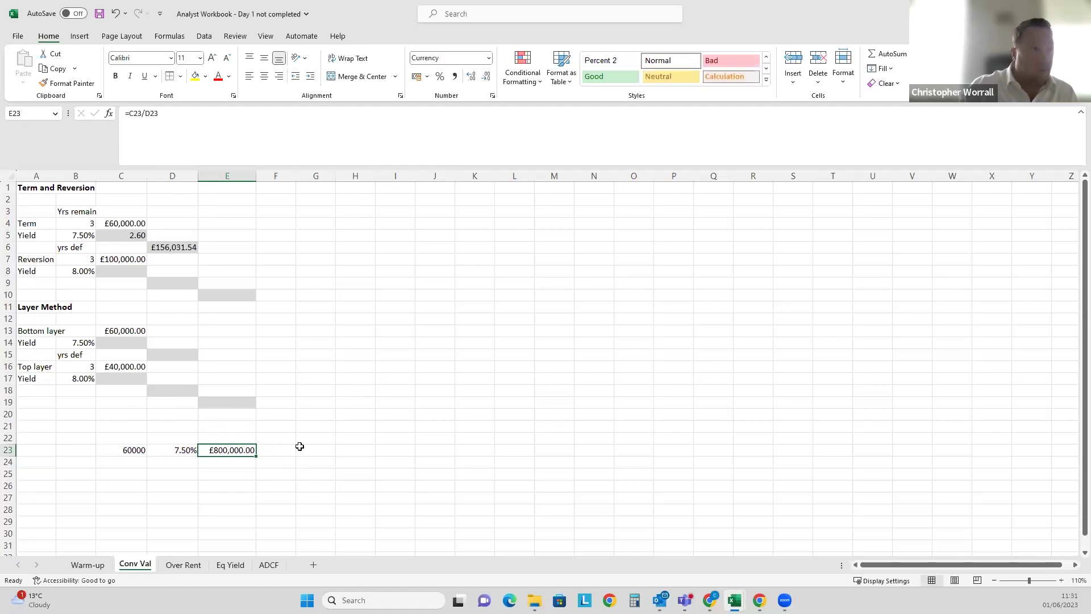
key("alt+h")
key("9")
key("alt+h")
key("9")
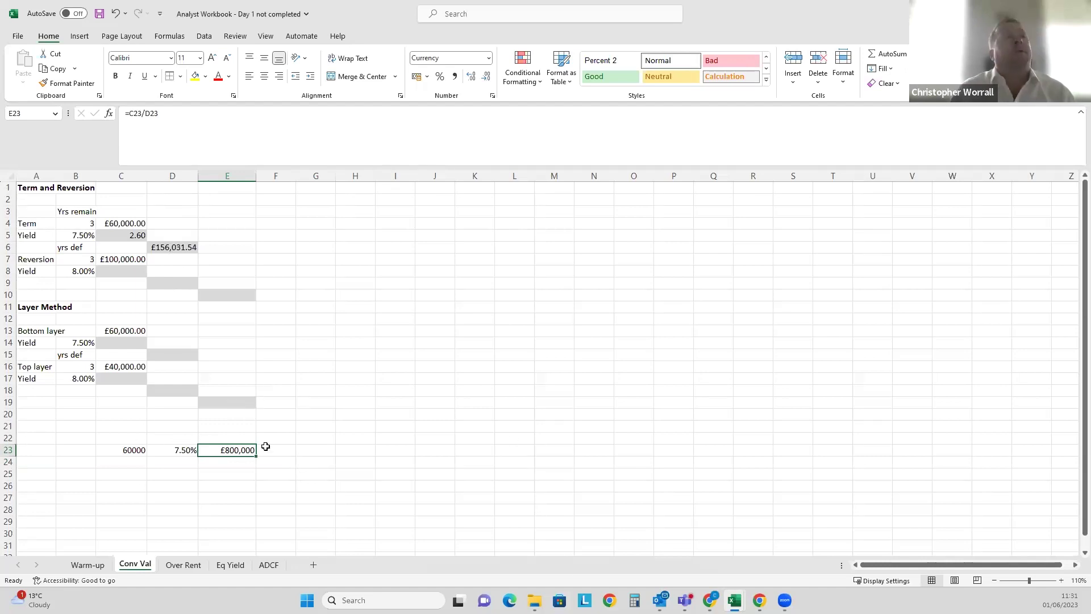
Enter the label Passing in A3 above the Term row.
left_click(124, 223)
left_click(44, 223)
left_click(26, 211)
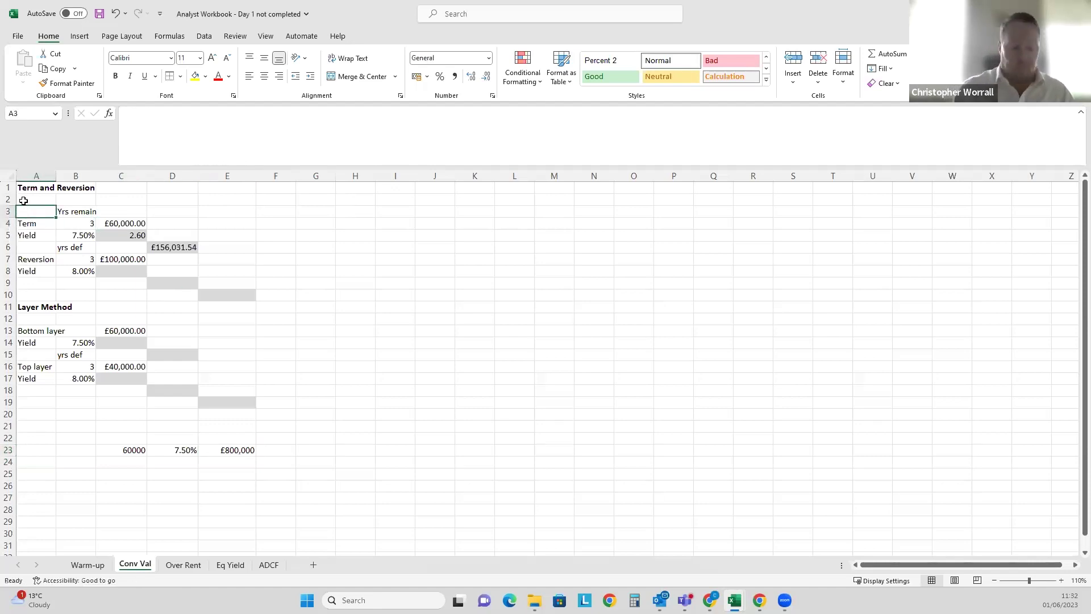
type("Passing")
key("Return")
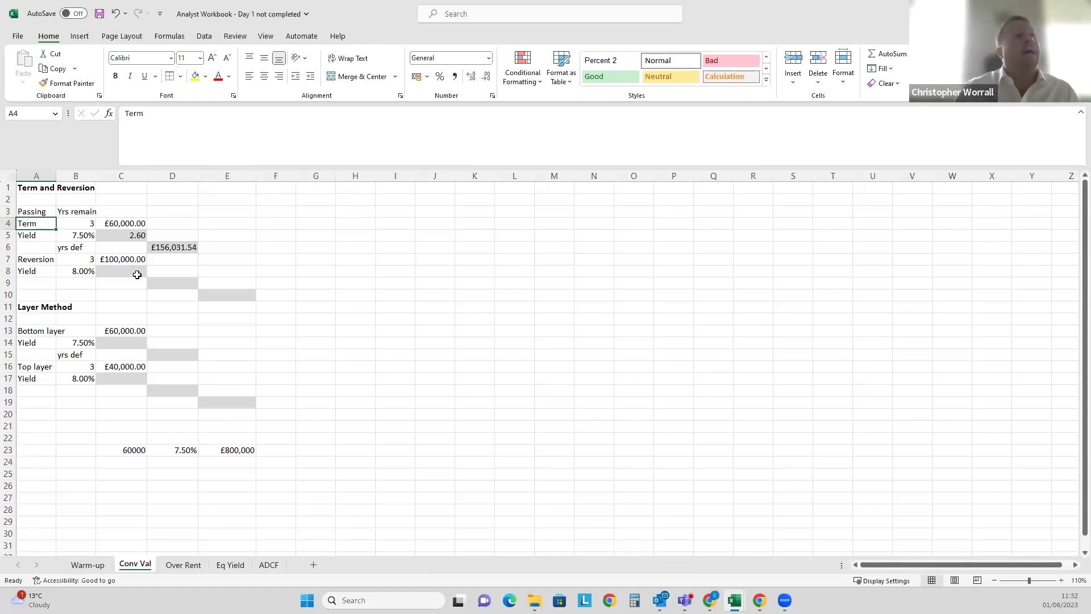
Examine how the Term's yield feeds the PV multiplier in C5 and the capital value formula in D6.
left_click(128, 257)
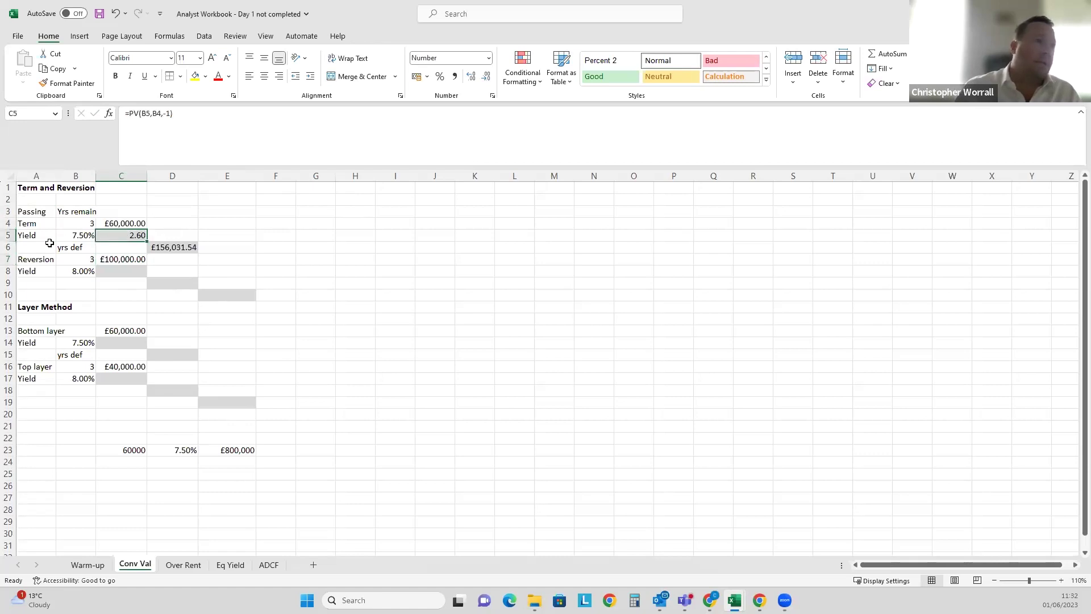
left_click(67, 235)
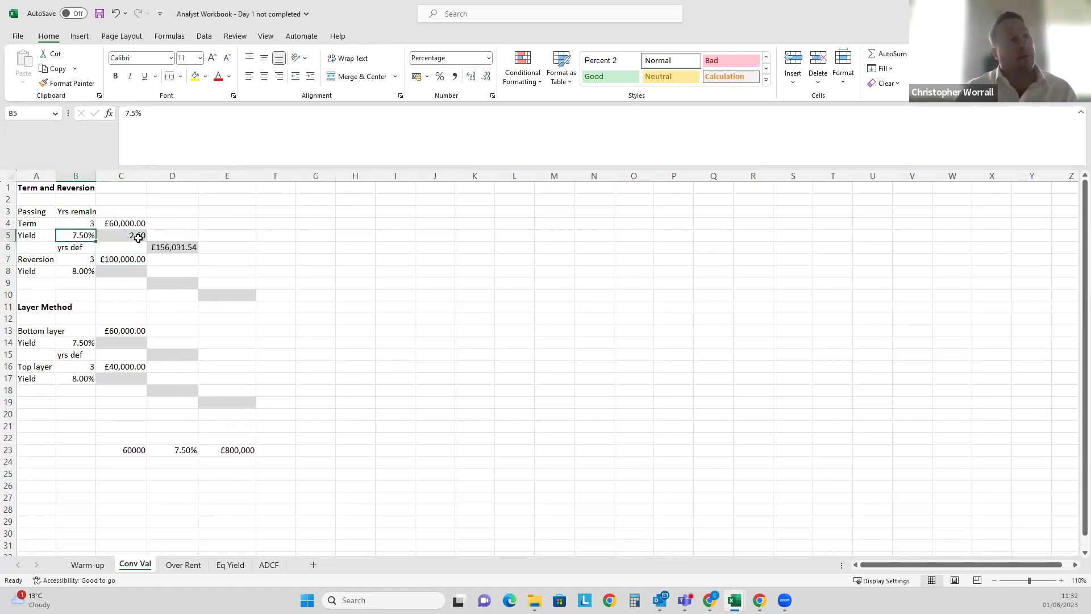
left_click(167, 245)
double_click(194, 246)
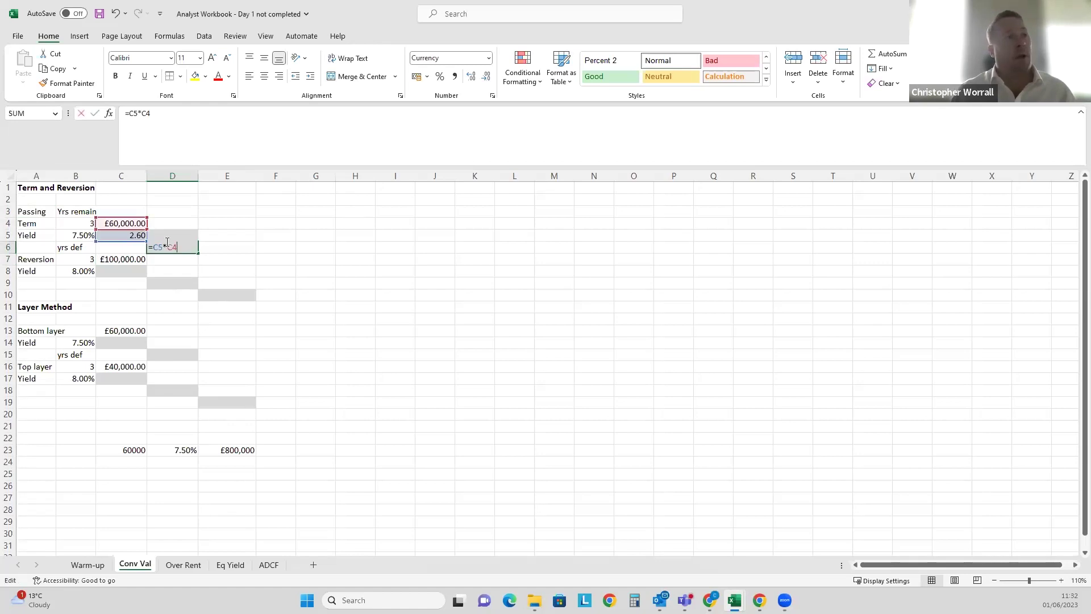
key("Return")
left_click(125, 235)
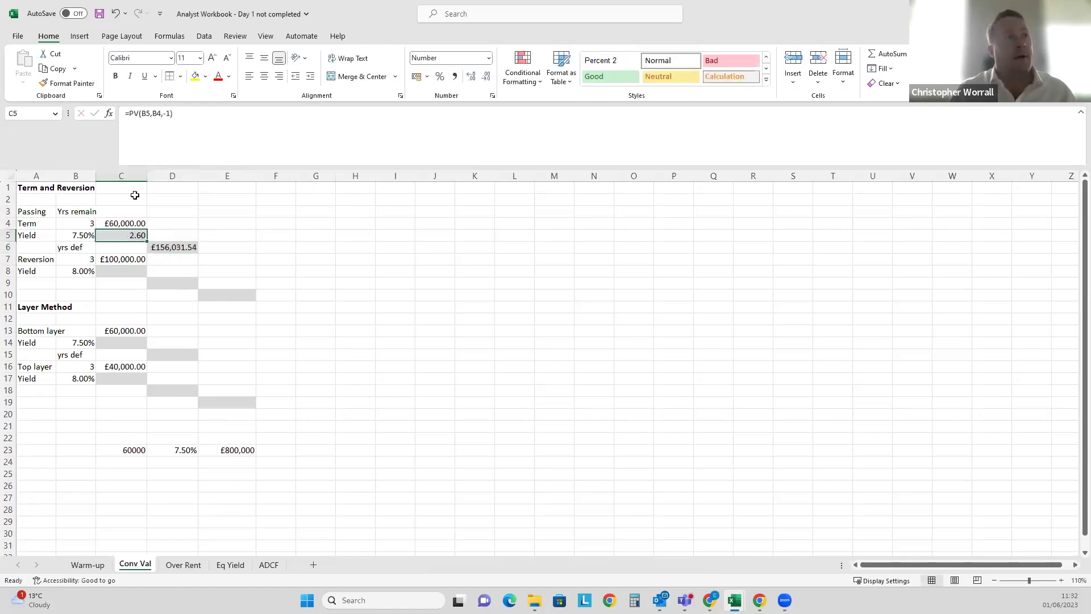
left_click(167, 113)
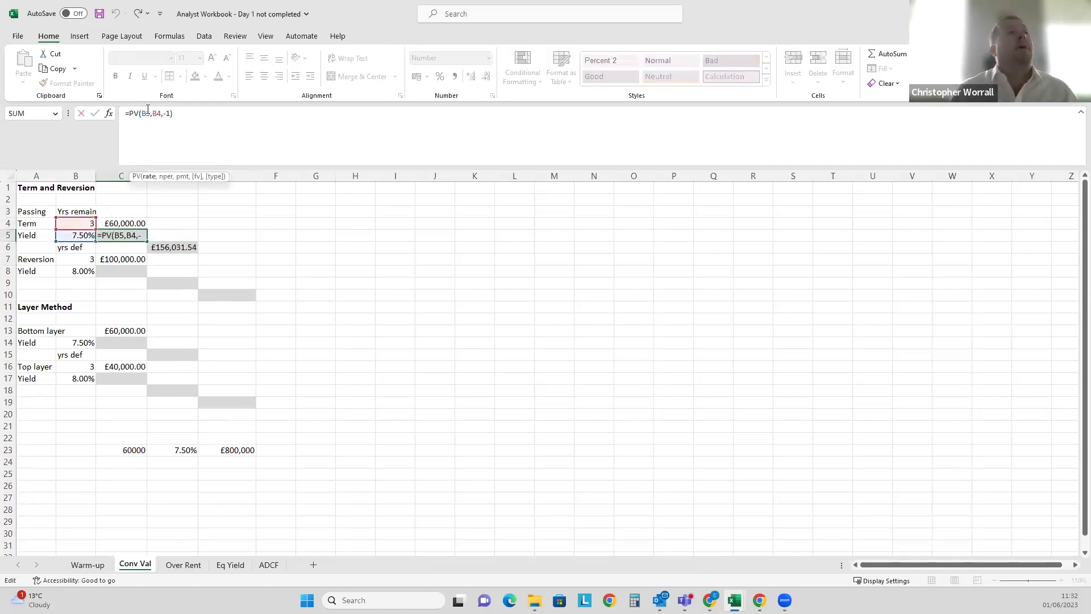
left_click(159, 124)
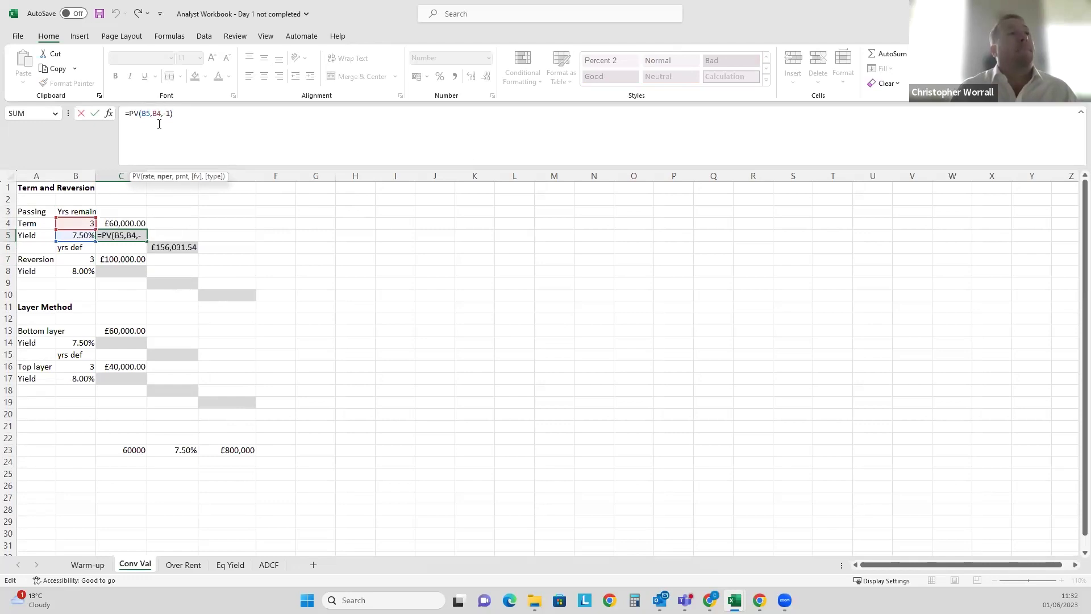
key("Escape")
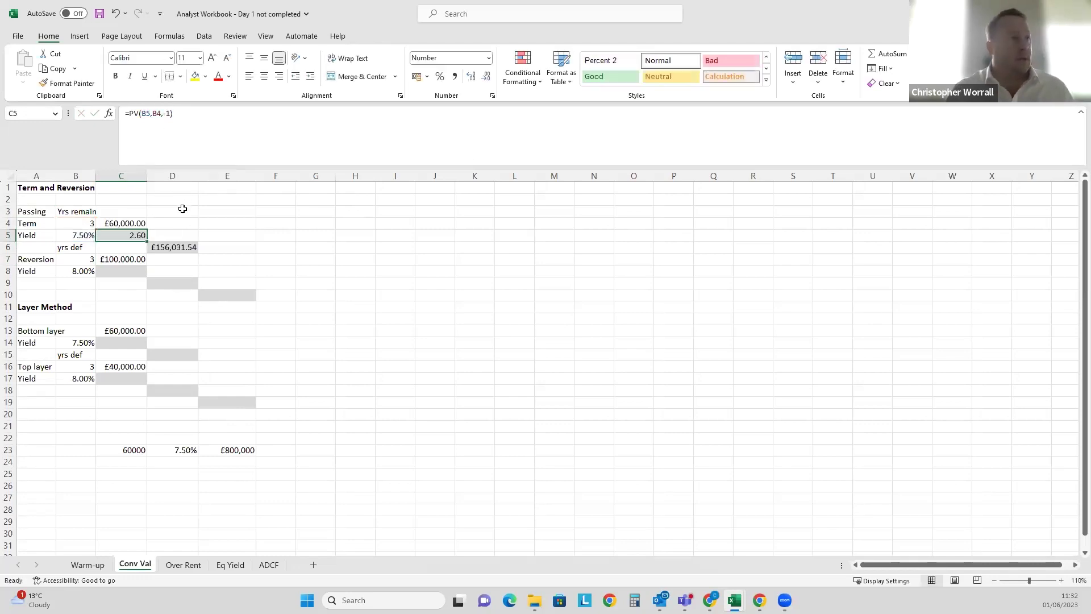
left_click(181, 246)
left_click(300, 120)
key("Escape")
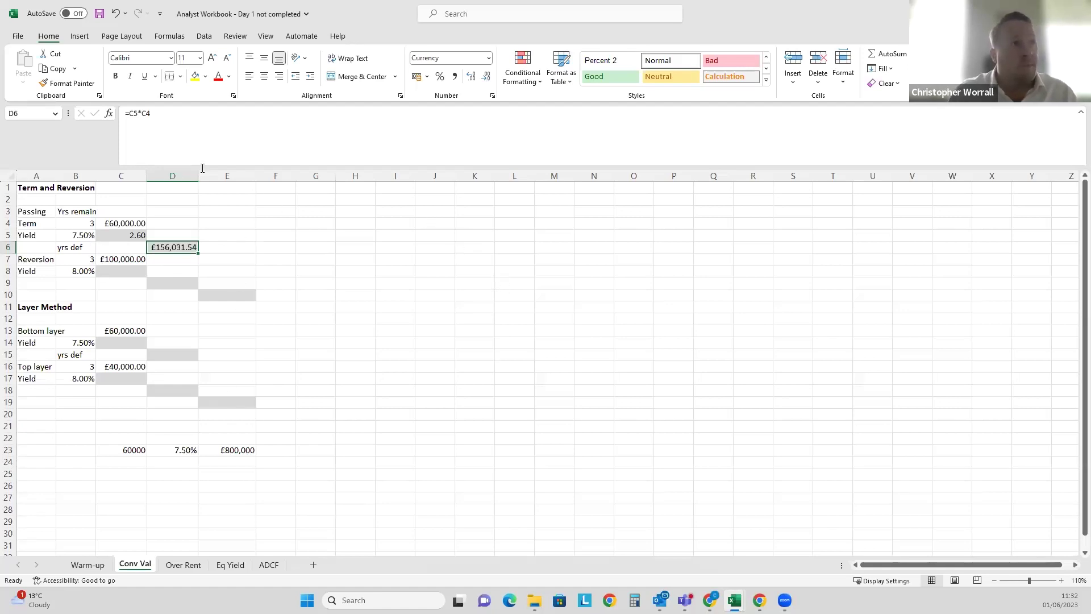
Compare the Term and Reversion yields and set the Term yield in B5 to 5%.
left_click(138, 271)
left_click(79, 272)
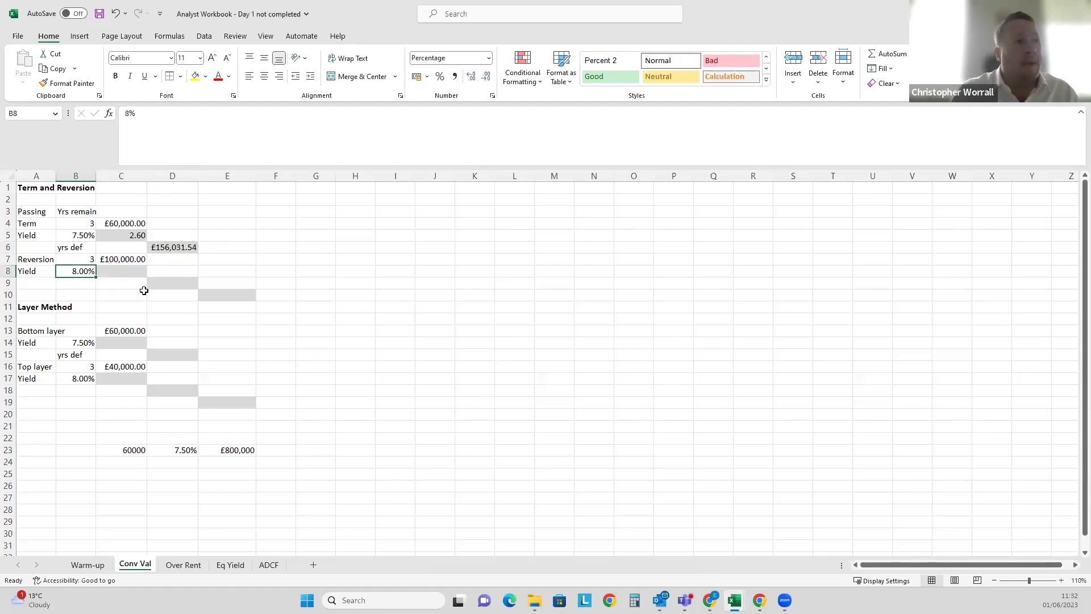
left_click(83, 235)
left_click(85, 272)
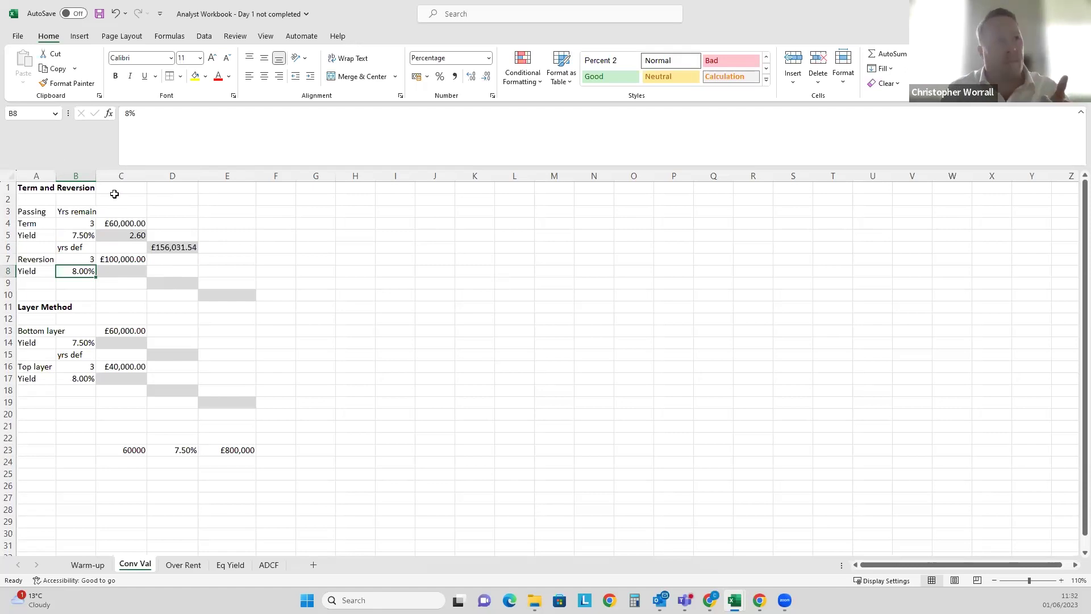
left_click(72, 234)
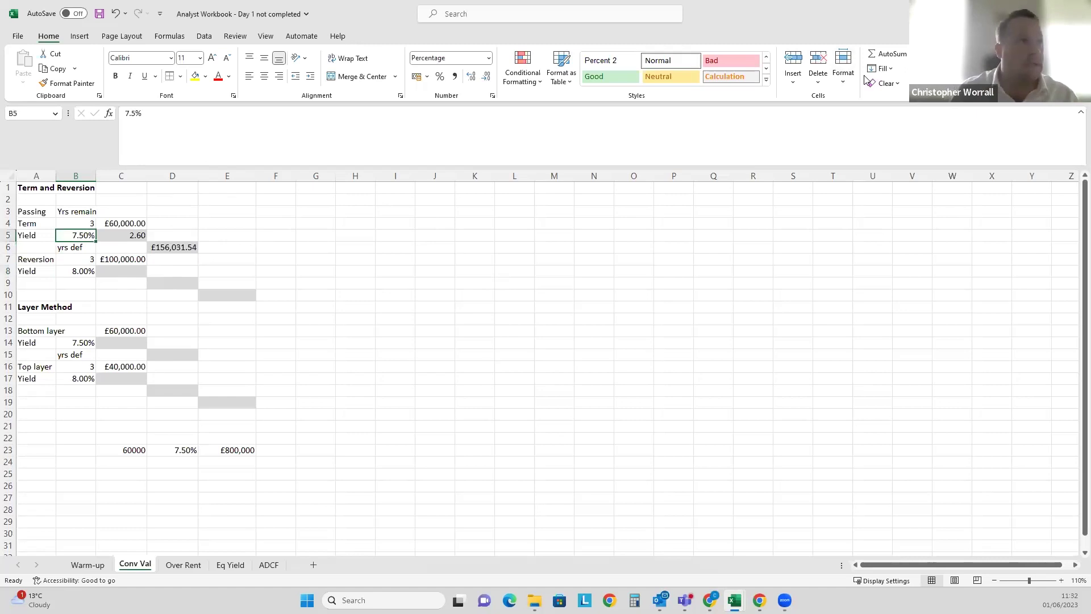
type("5")
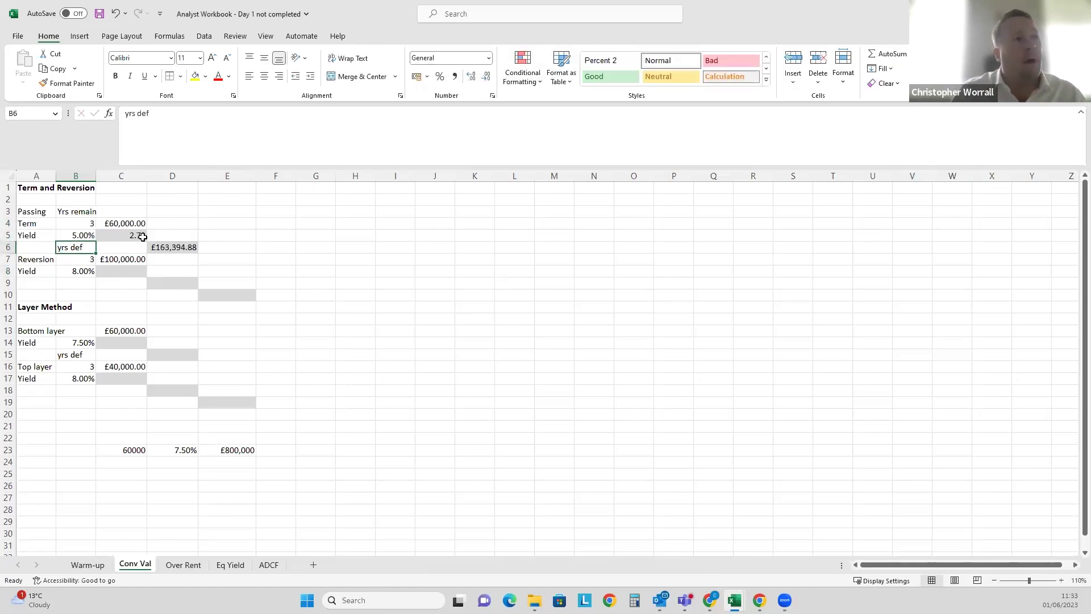
Undo the last change to the Term yield in B5.
key("ctrl+z")
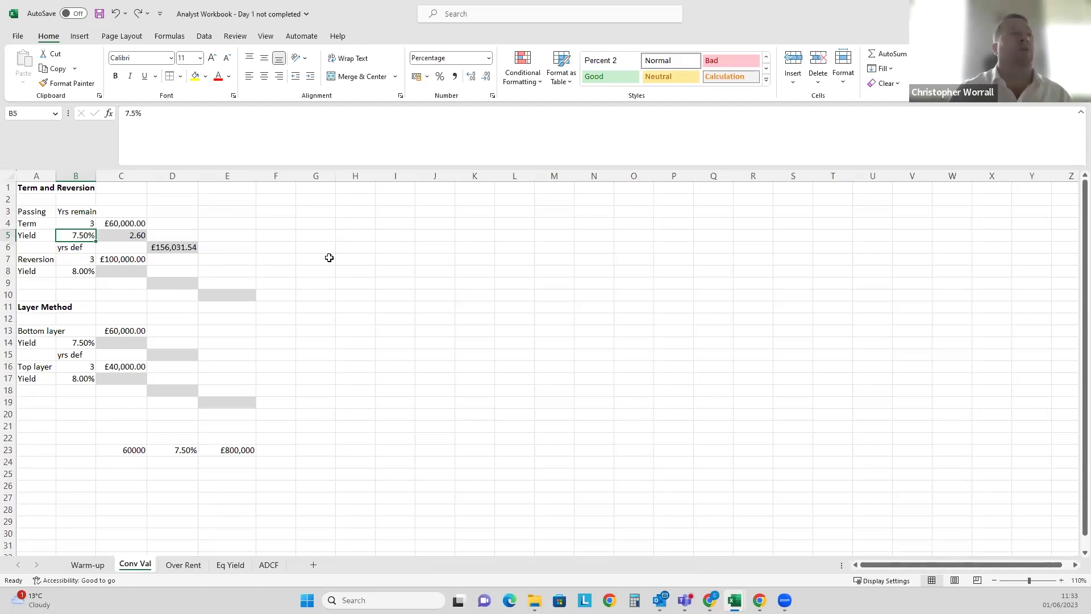
left_click(116, 269)
left_click(116, 258)
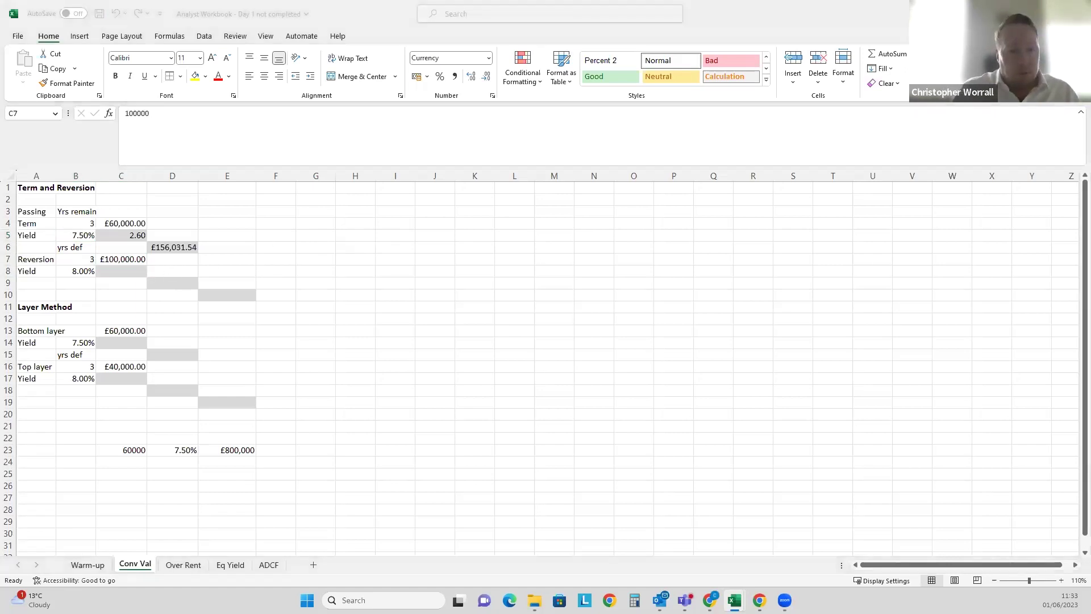
key("F2")
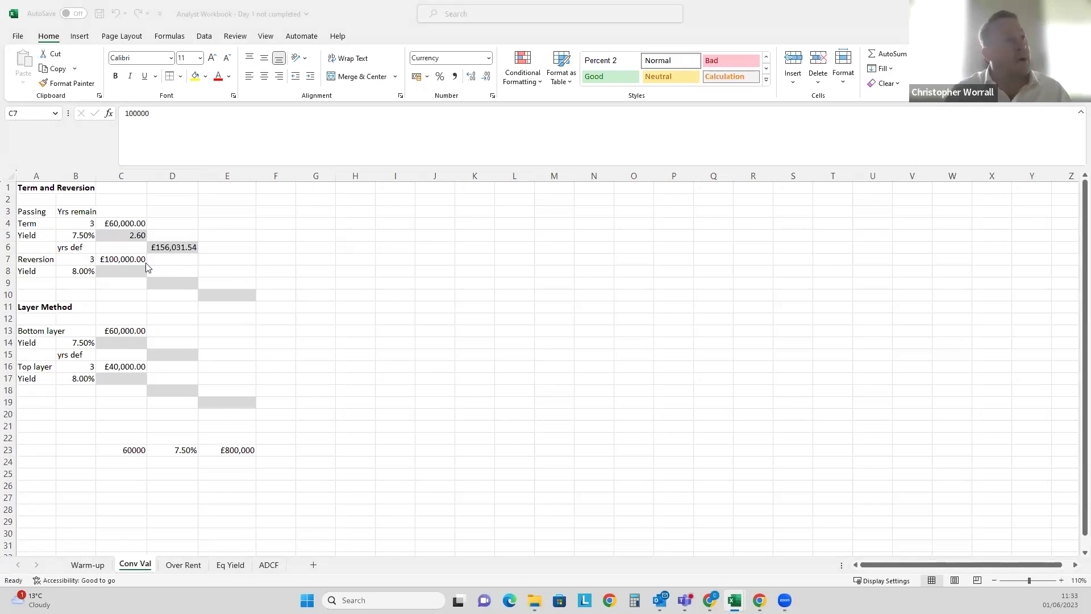
Calculate the Reversion's deferred perpetuity multiplier in C8 with the formula =PV(B8,B7,,-1/B8).
left_click(124, 271)
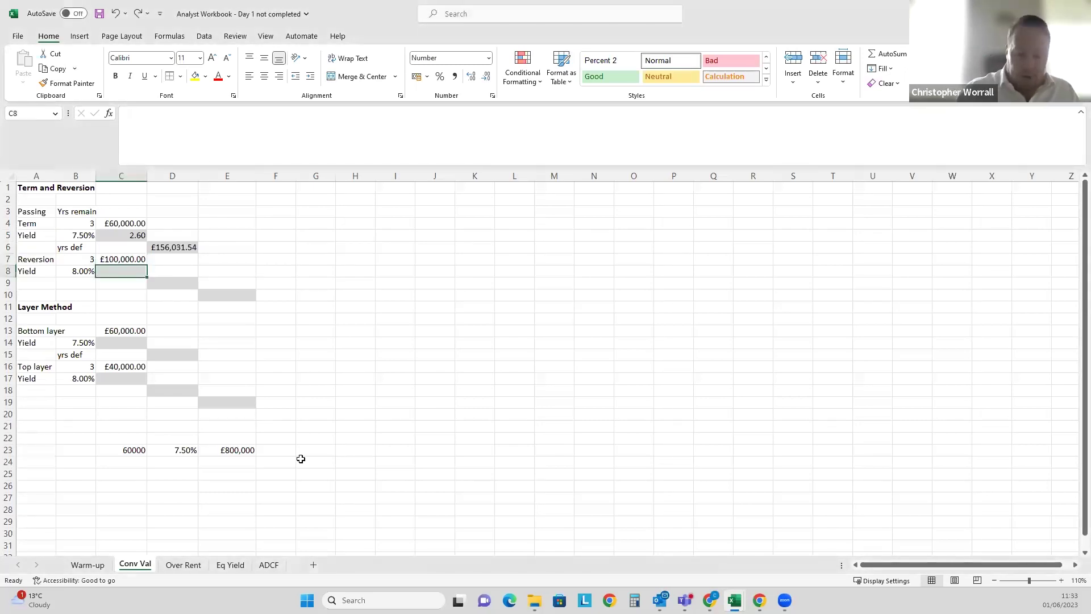
type("=PV(")
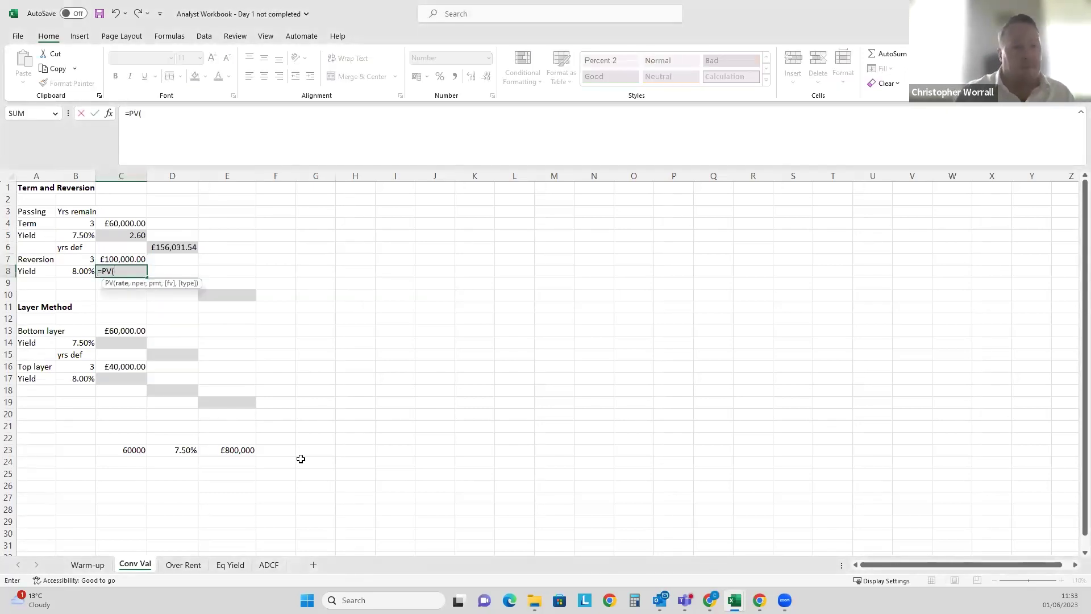
left_click(84, 271)
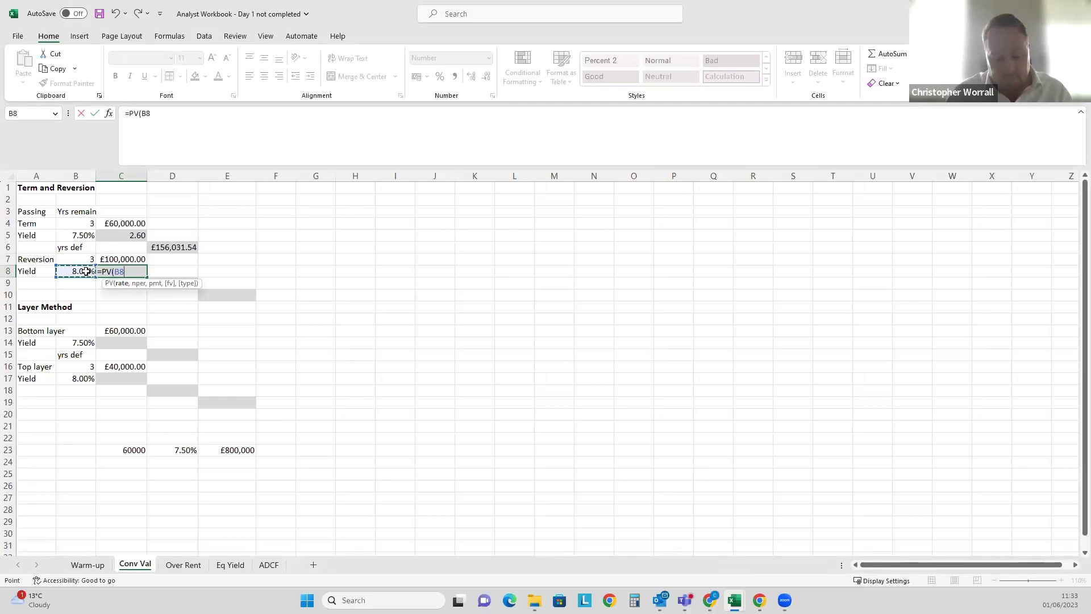
type(",")
left_click(72, 260)
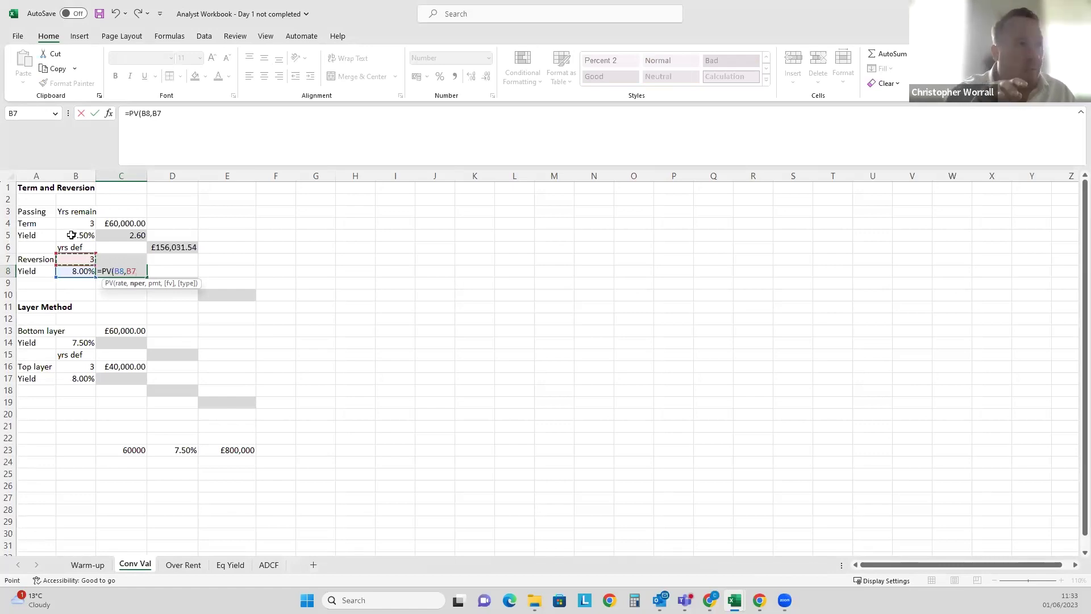
type(",")
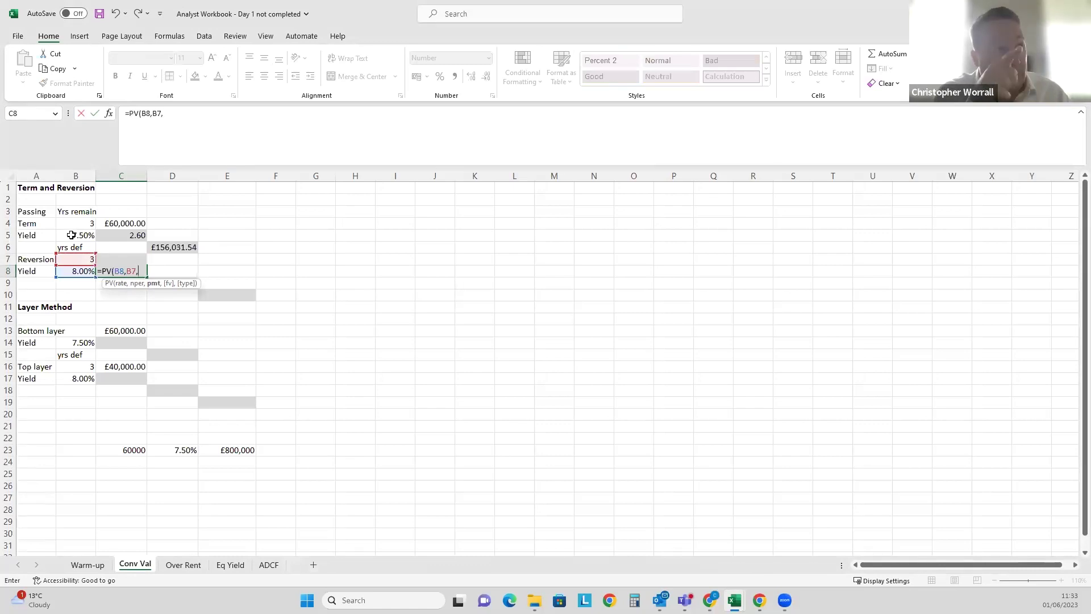
type(",")
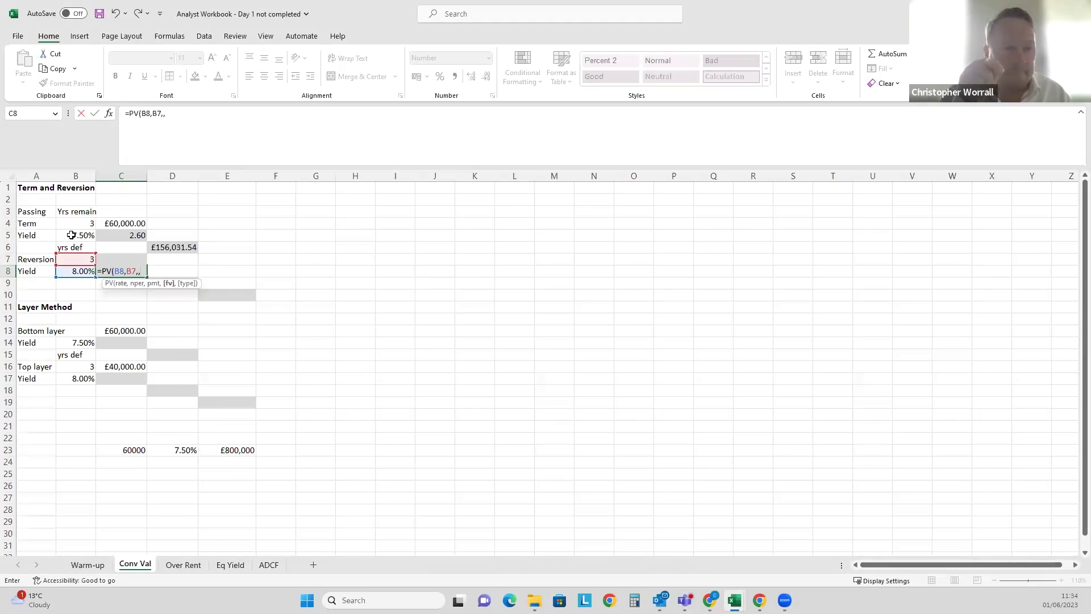
type("1/")
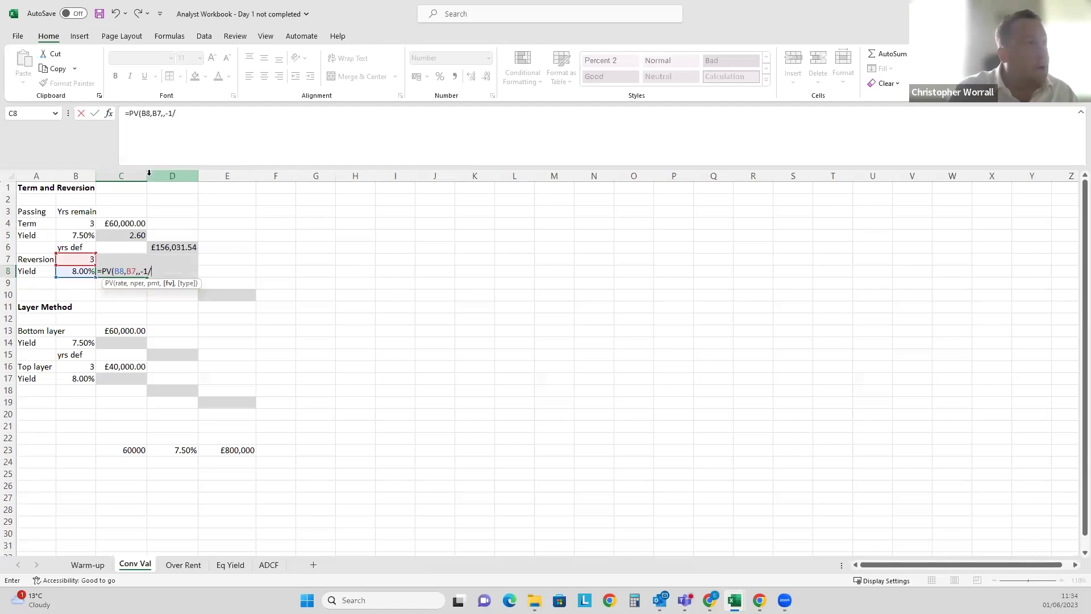
left_click(74, 272)
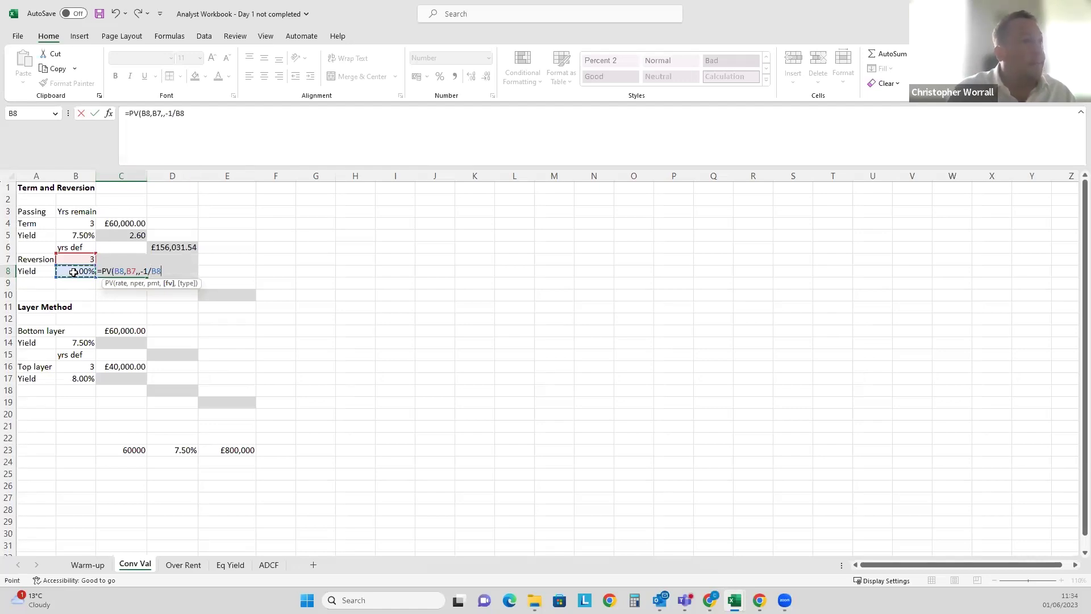
left_click(223, 114)
type(")")
key("Return")
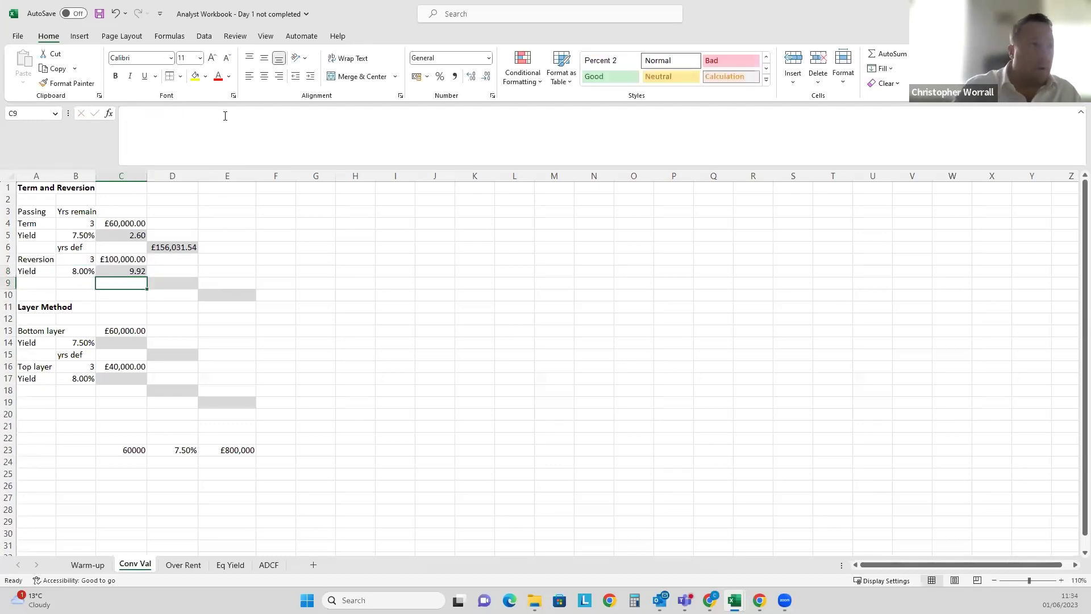
Enter the formula =-1/D23 in D25 to demonstrate the negative perpetuity multiplier.
left_click(224, 449)
left_click(180, 462)
left_click(175, 474)
type("=-")
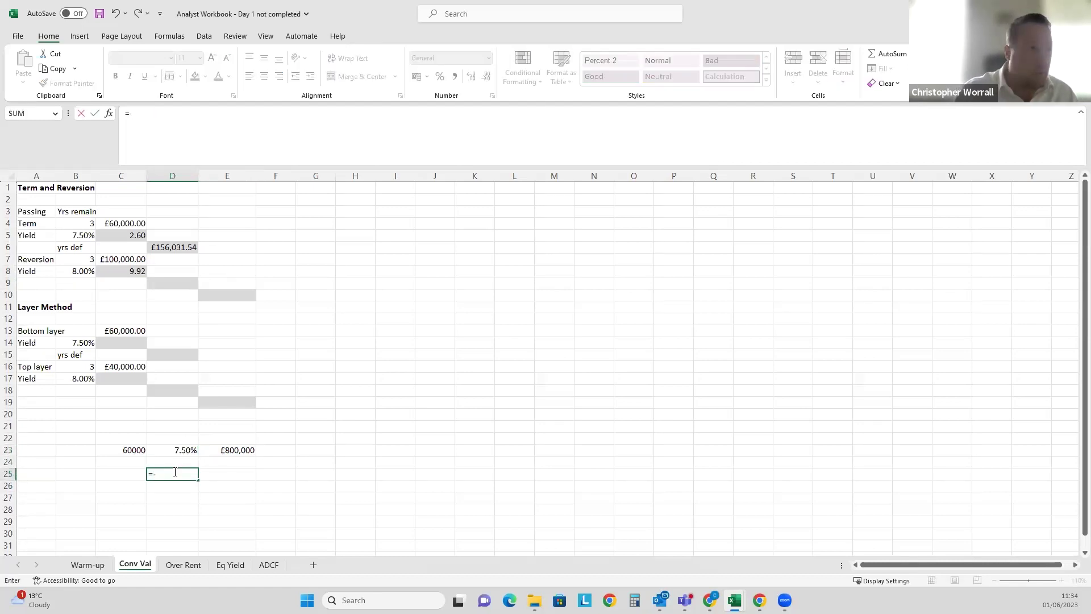
type("1/")
left_click(172, 449)
key("Return")
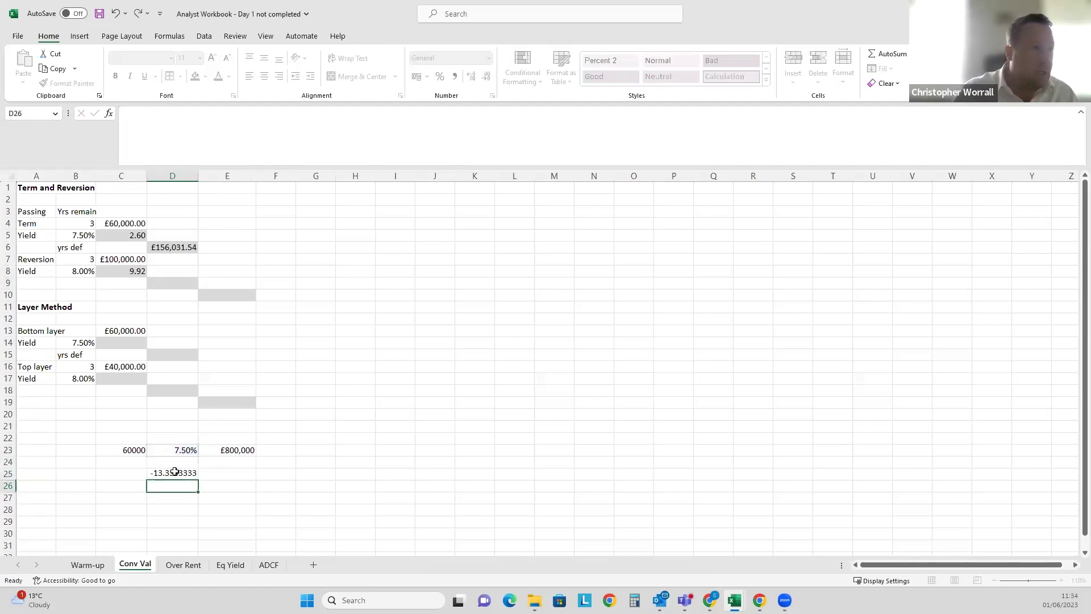
key("Up")
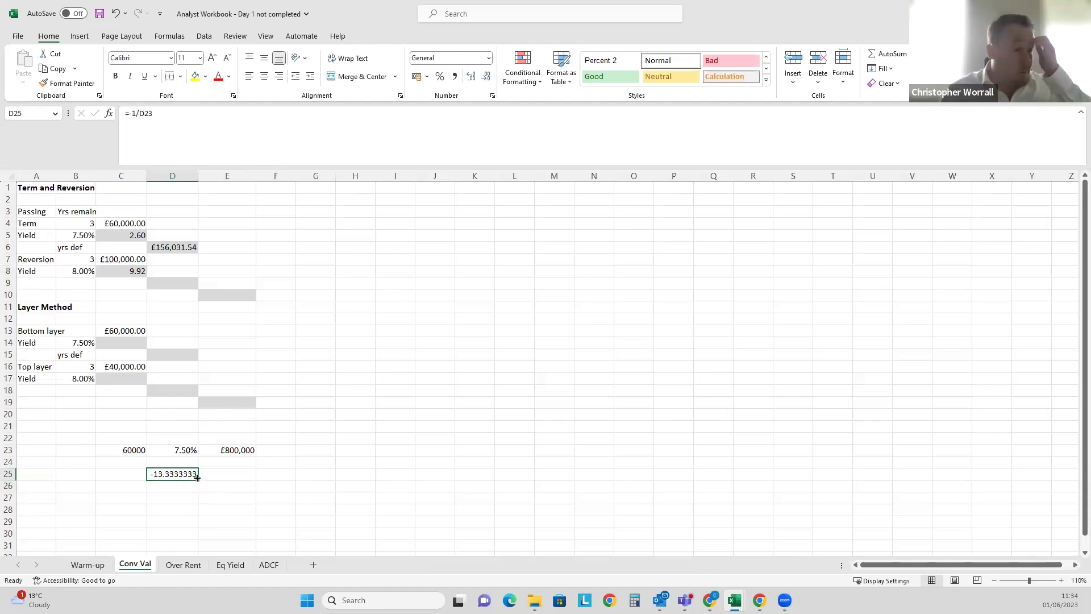
Set the example yield in D23 to 8%.
left_click(190, 440)
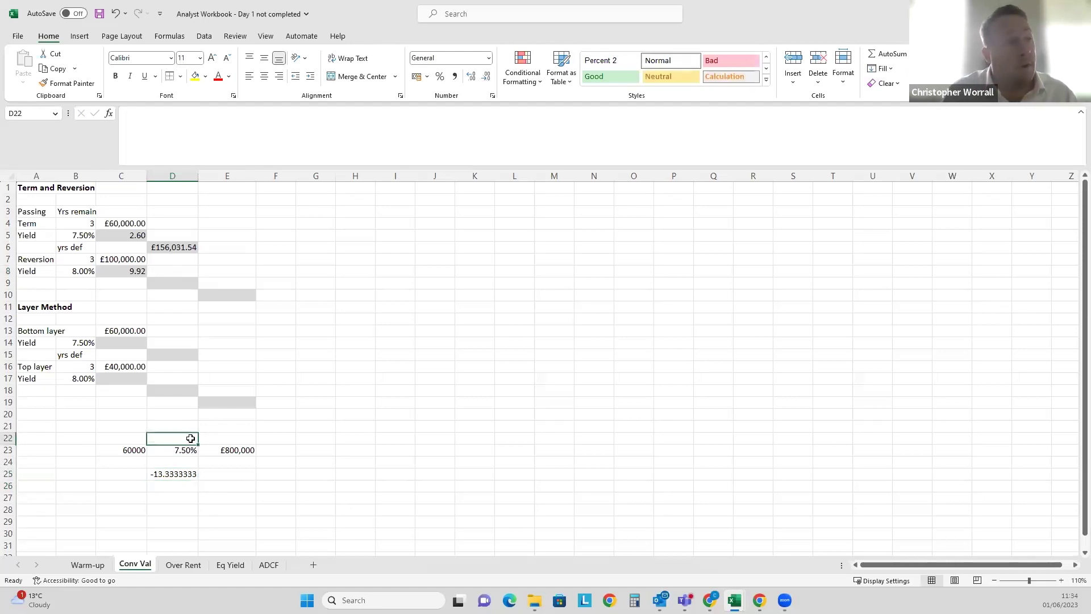
left_click(188, 461)
left_click(181, 449)
type("8")
key("Return")
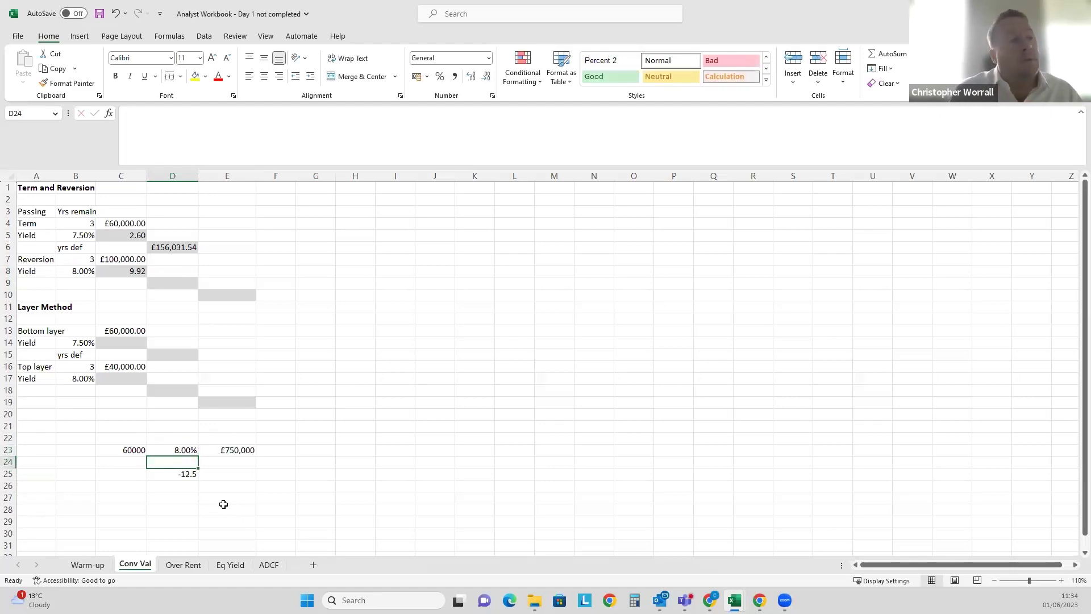
Calculate the Reversion's capital value in D9 by multiplying its rent by its multiplier with =C7*C8.
left_click(126, 271)
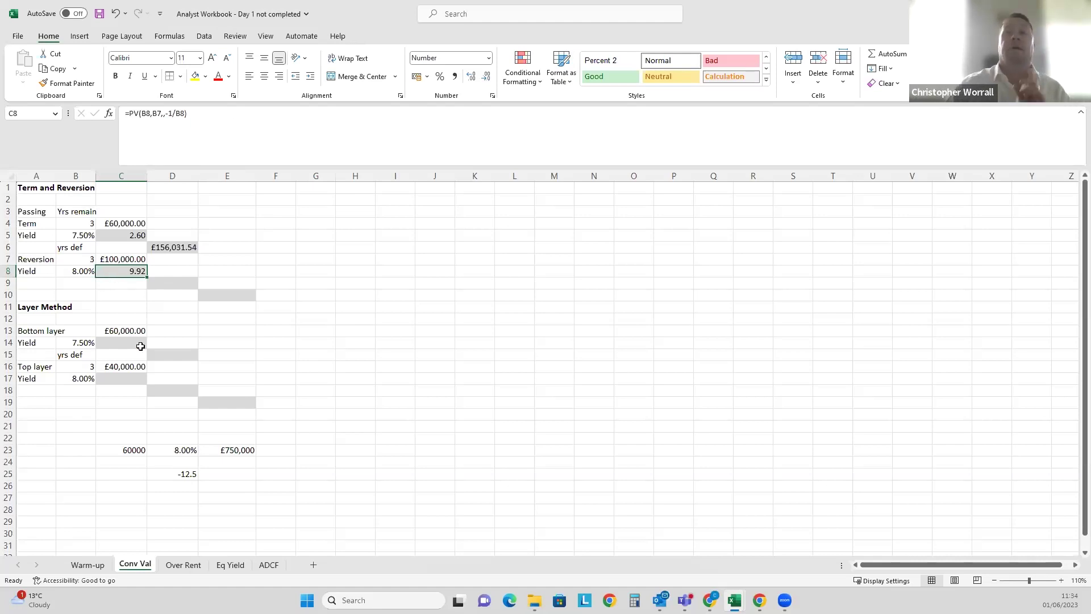
left_click(176, 278)
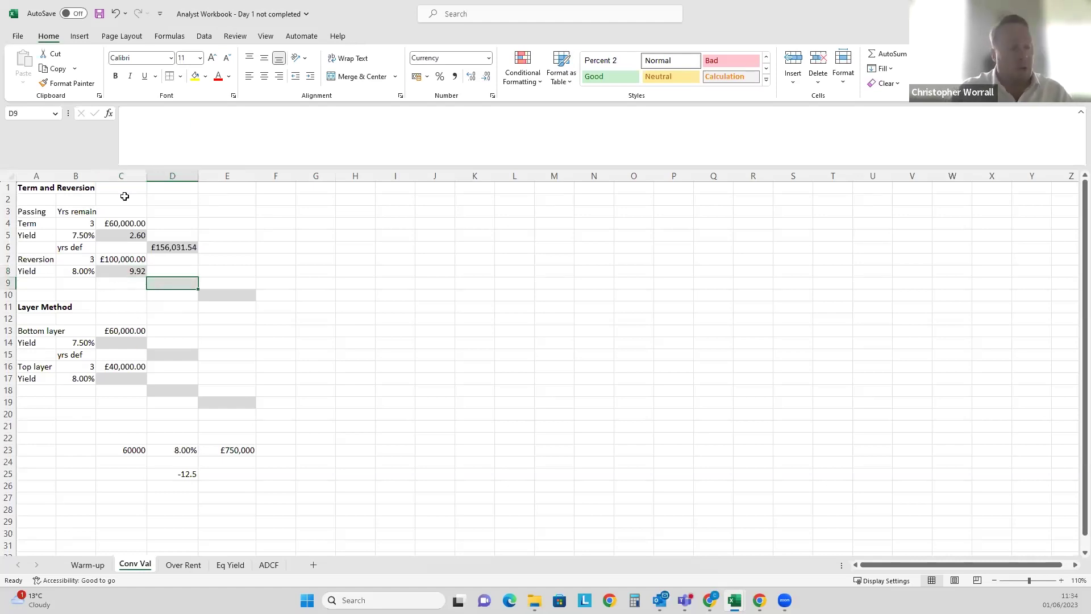
type("=")
key("Left")
key("Up")
key("Up")
type("*")
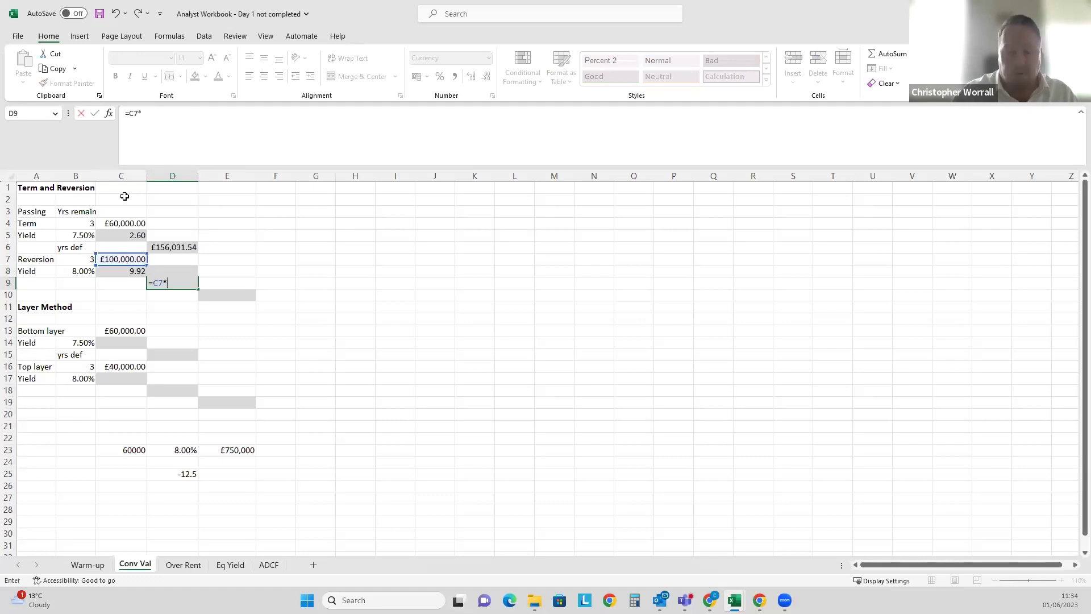
key("Left")
key("Up")
key("Return")
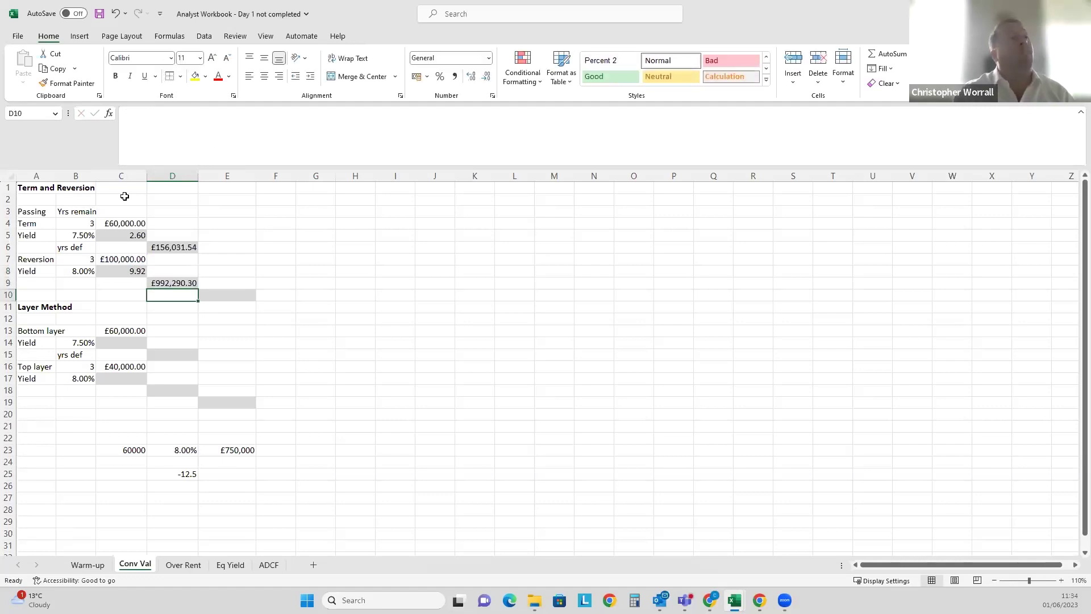
Total the Term and Reversion capital values in E10 with the formula =D6+D9.
key("Right")
type("=")
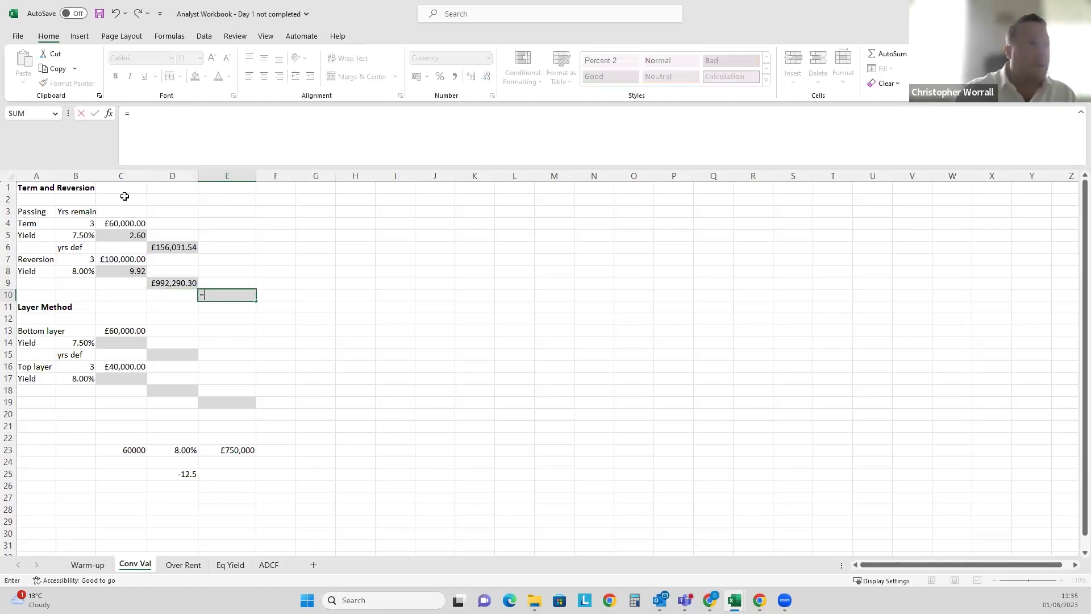
key("Left")
key("Up")
key("Up")
key("Up")
key("Up")
type("+")
key("Down")
key("Down")
key("Down")
key("Return")
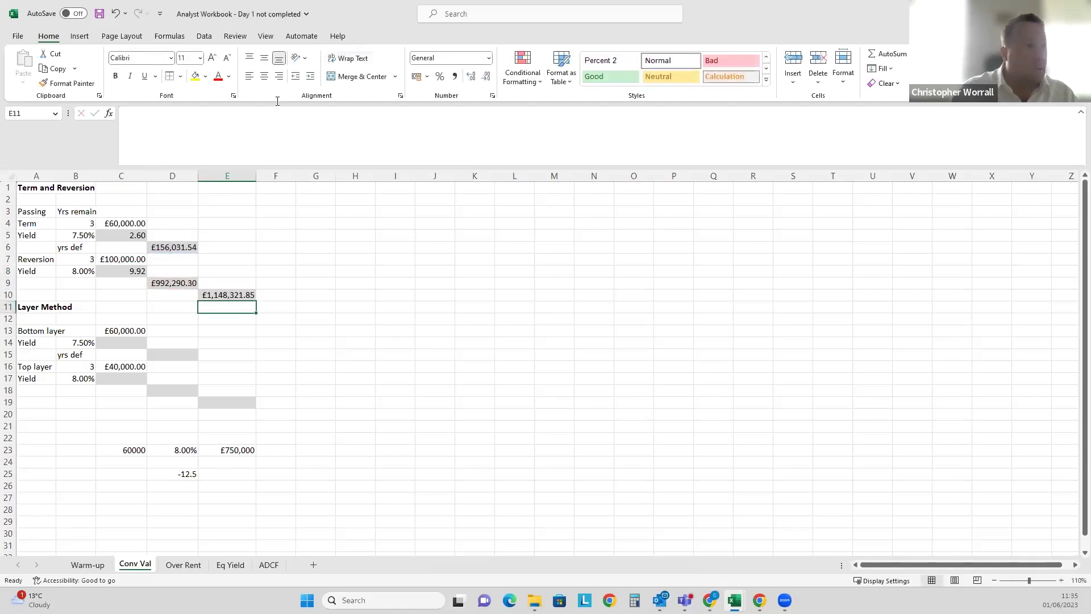
Set the example yield in D23 to 7.5% and check the perpetuity value formula in E23.
left_click(185, 449)
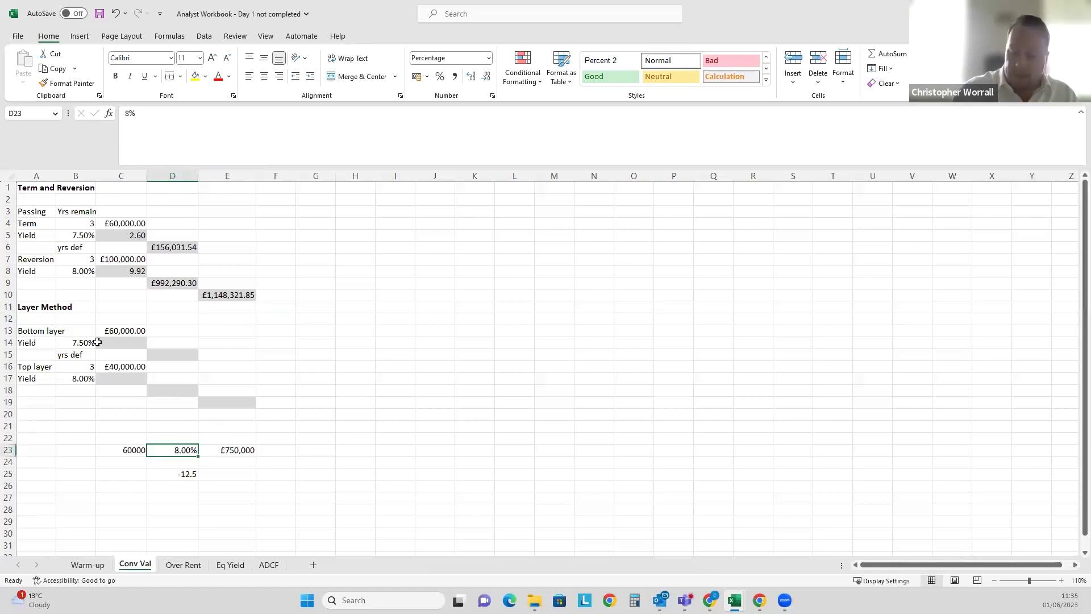
type("7.5")
key("Return")
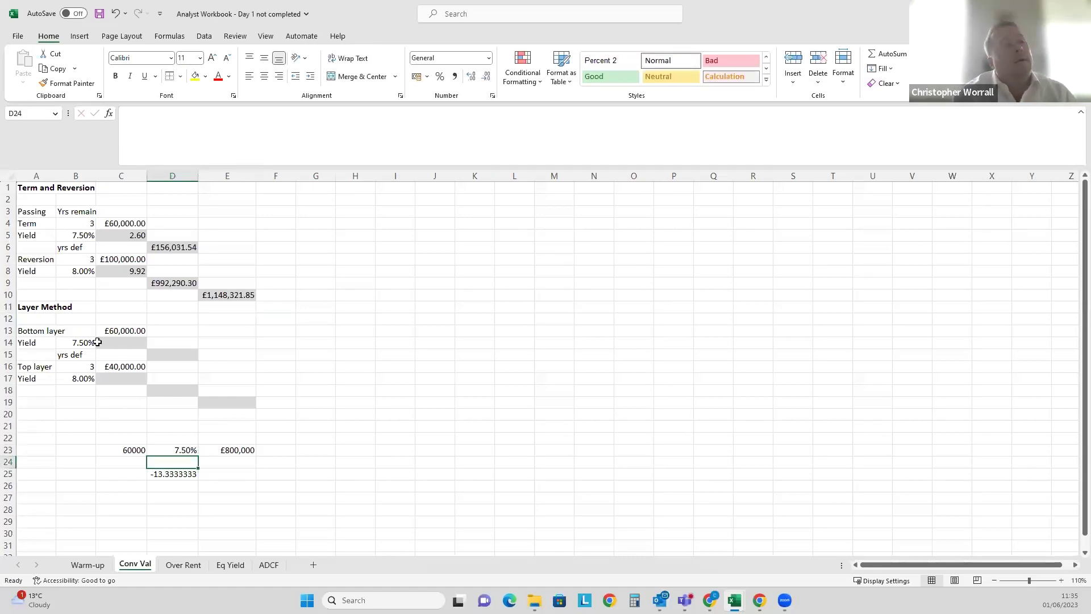
left_click(66, 232)
key("Down")
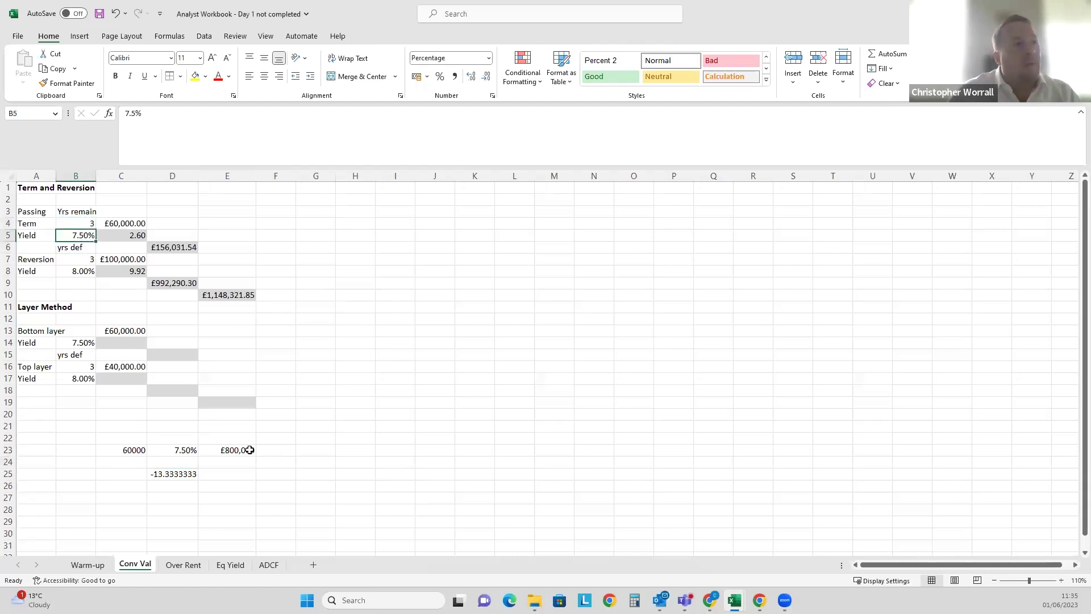
left_click(250, 449)
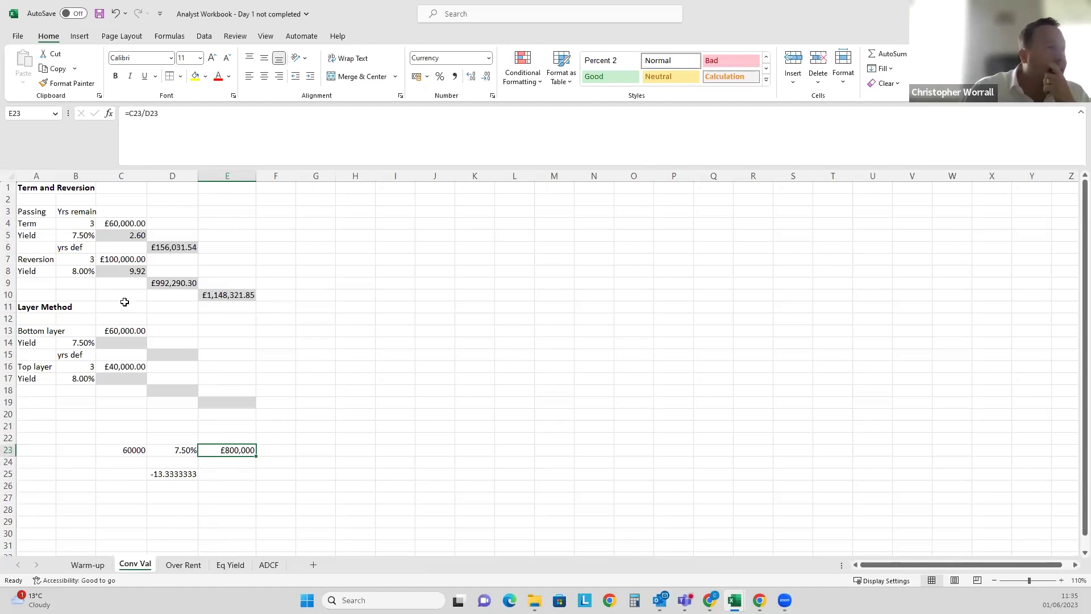
left_click(142, 353)
left_click(133, 344)
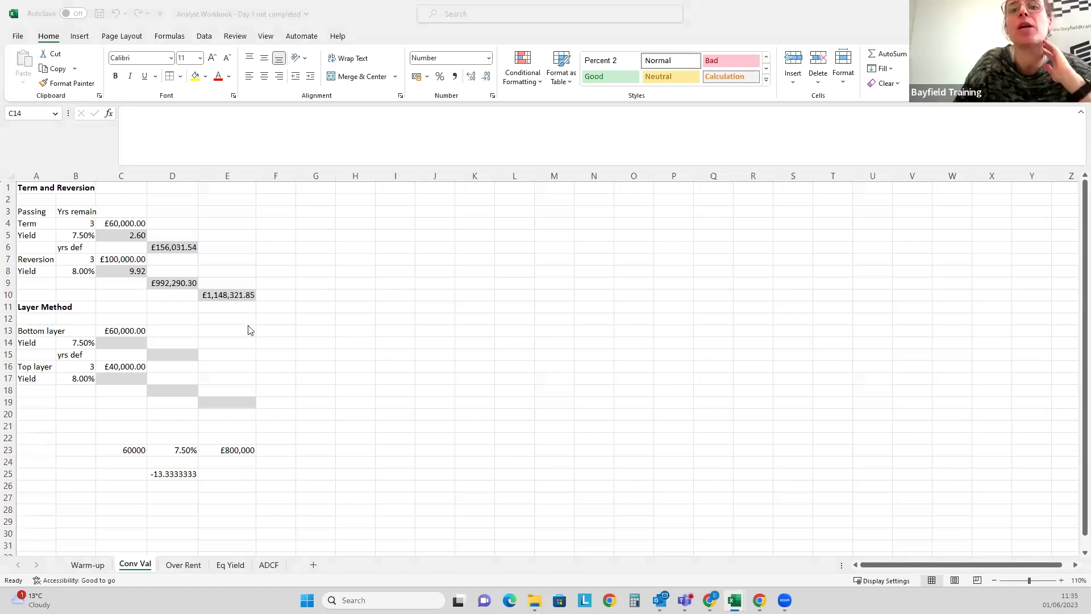
Examine the arguments of the Reversion multiplier's PV formula in C8, comparing its payment argument with the Term formula in C5.
left_click(144, 271)
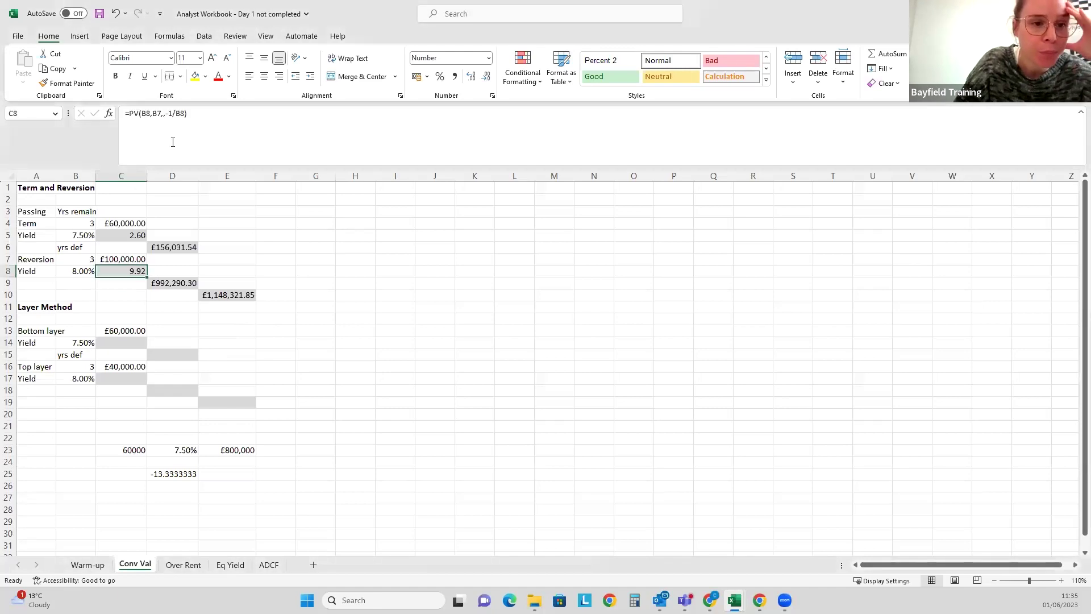
left_click(142, 113)
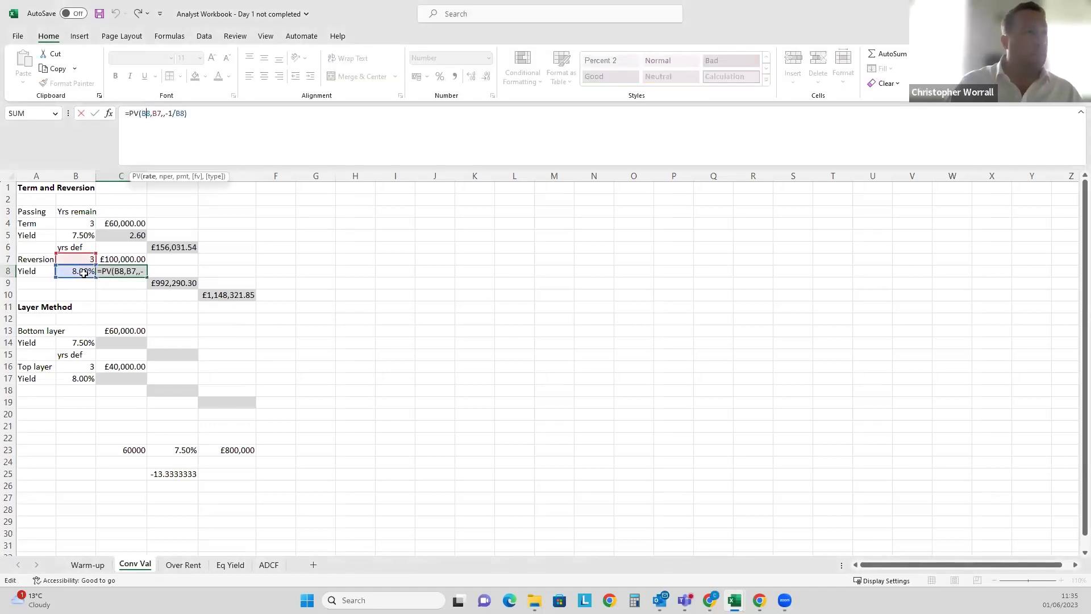
left_click(158, 113)
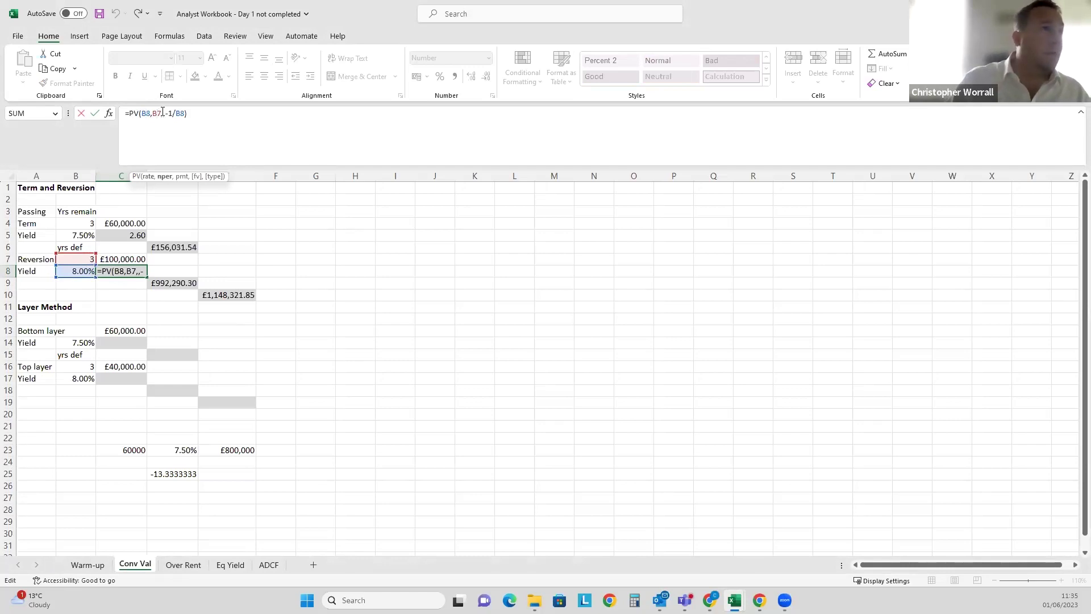
key("Right")
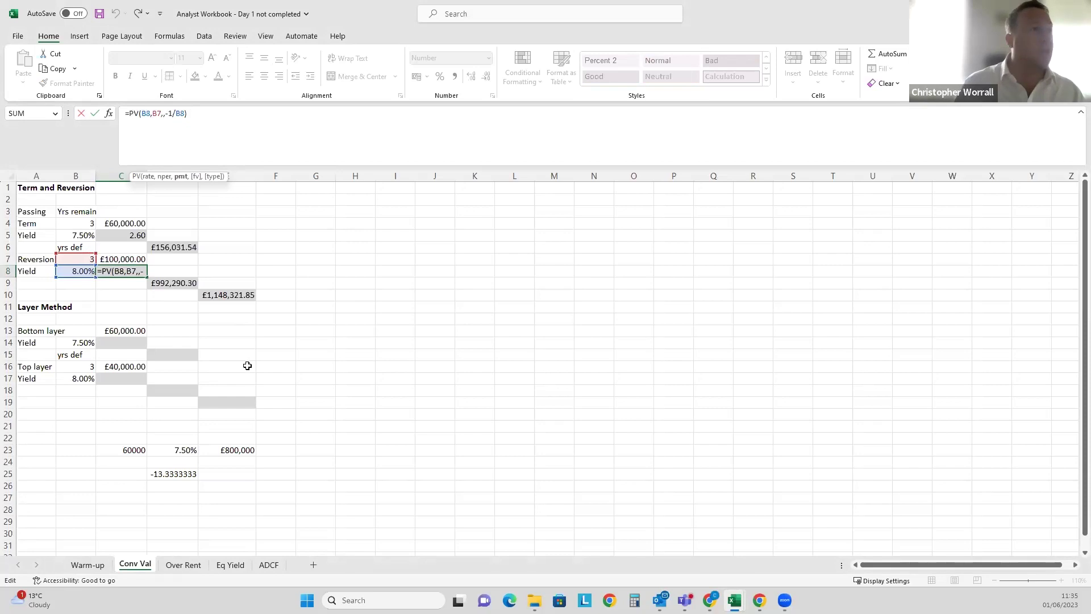
key("Escape")
left_click(130, 238)
left_click(168, 114)
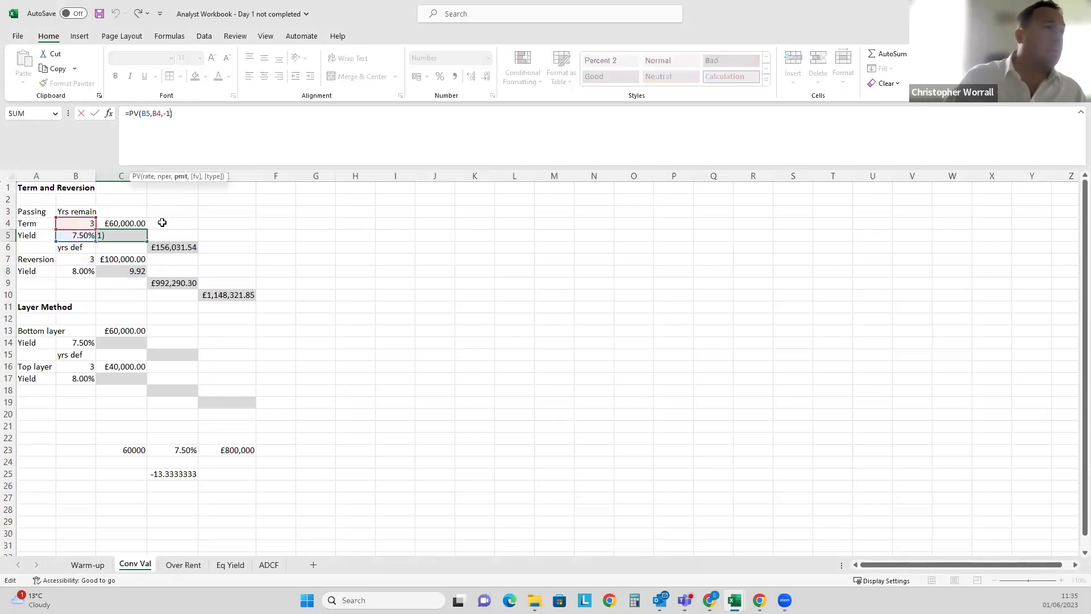
key("Escape")
left_click(136, 270)
left_click(162, 113)
type(",")
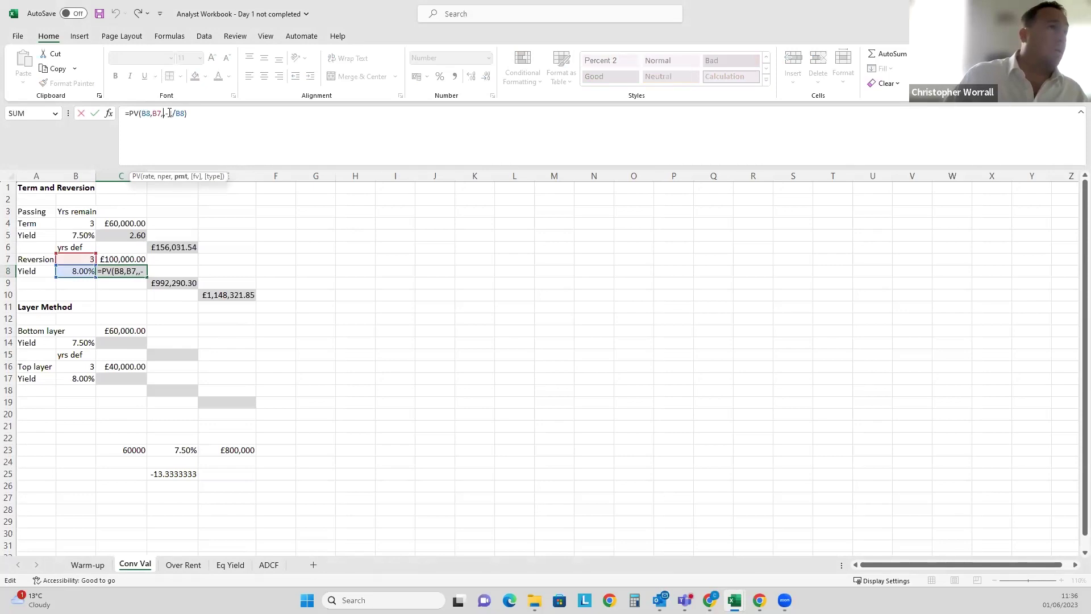
left_click(173, 113)
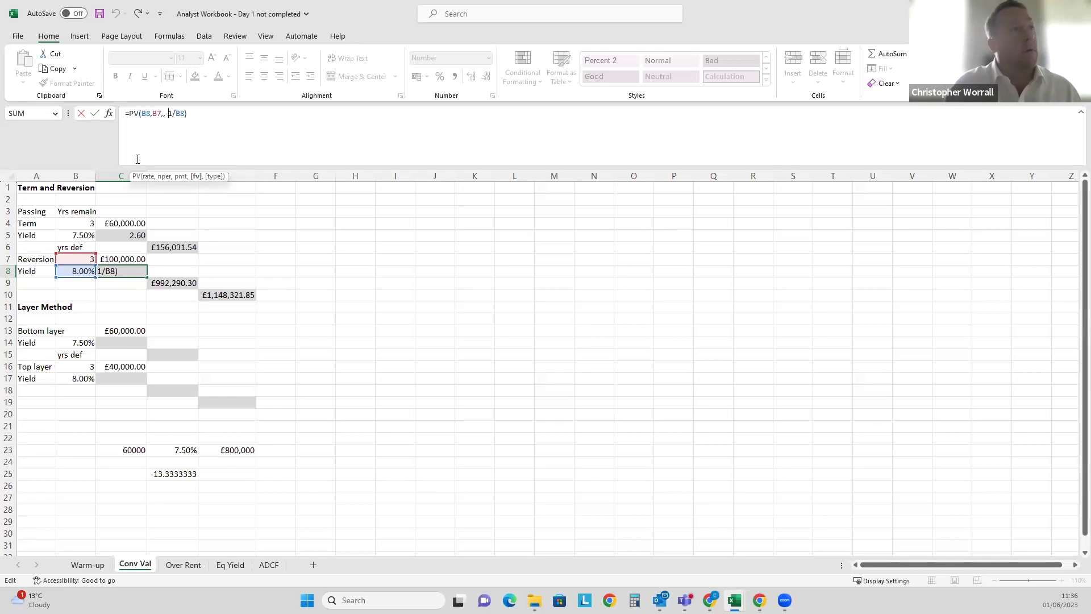
key("ctrl+Return")
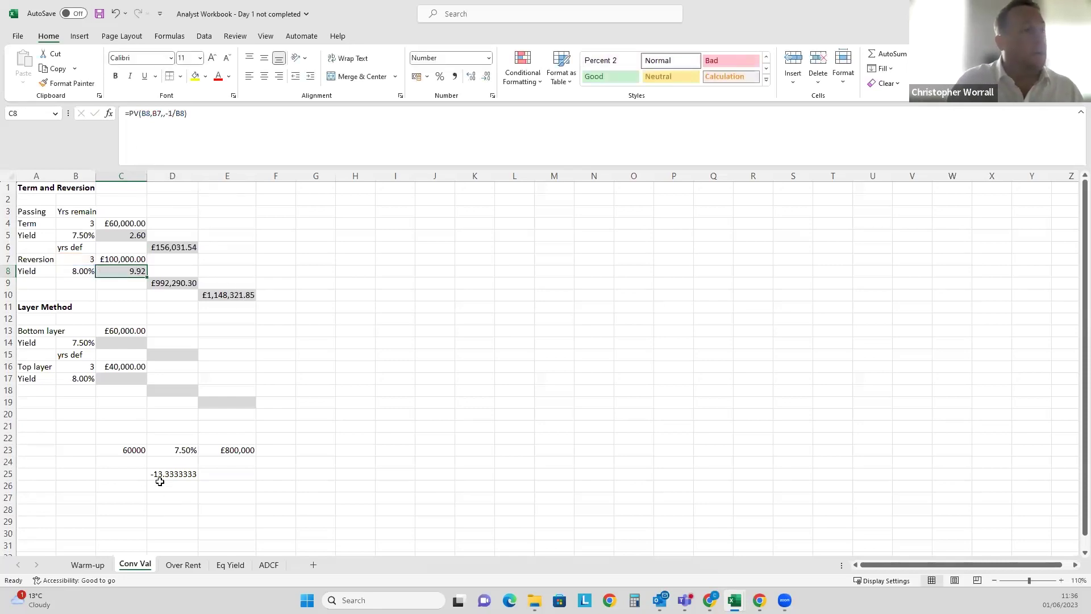
Set the example yield in D23 to 8% and check the perpetuity multiplier formula in D25.
left_click(160, 477)
left_click(171, 449)
type("8%")
key("Return")
key("Down")
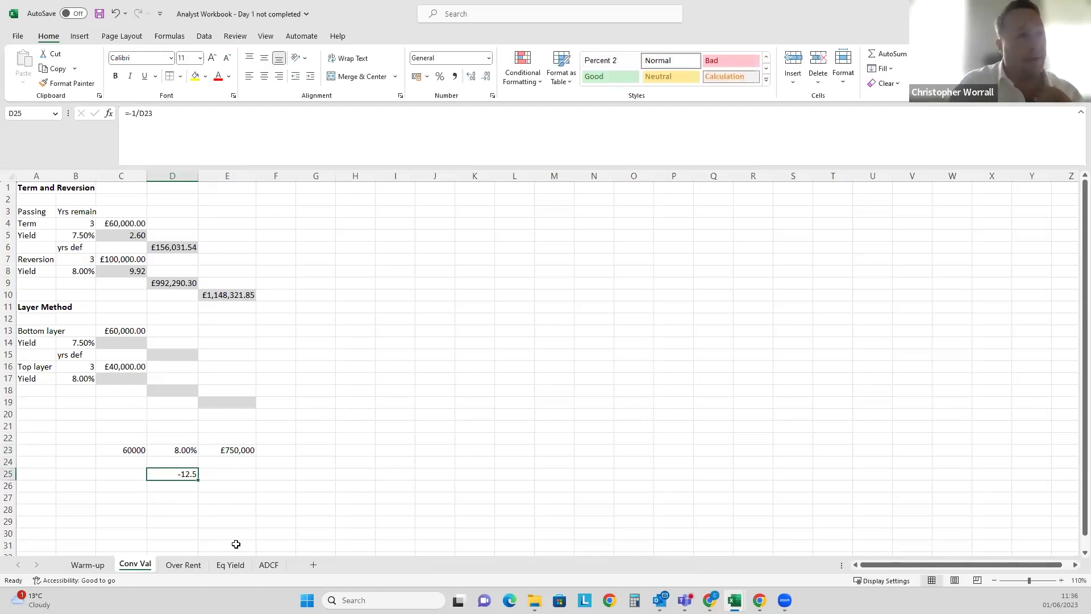
left_click(188, 490)
left_click(180, 474)
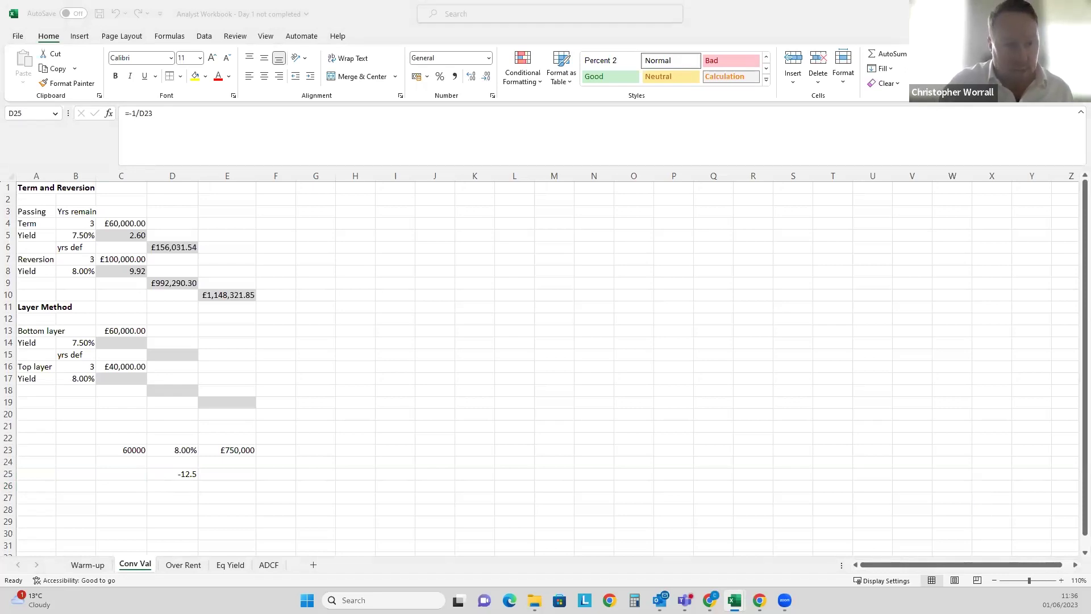
Paste the copied Term and Reversion diagram beside the valuation tables, spanning about columns J to Q.
left_click(440, 247)
key("ctrl+v")
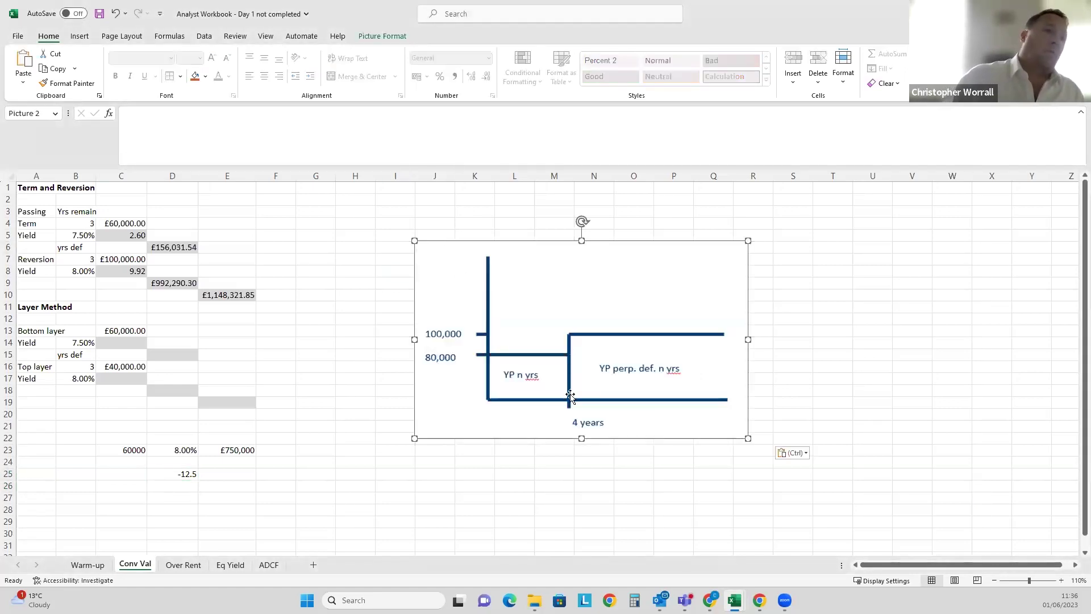
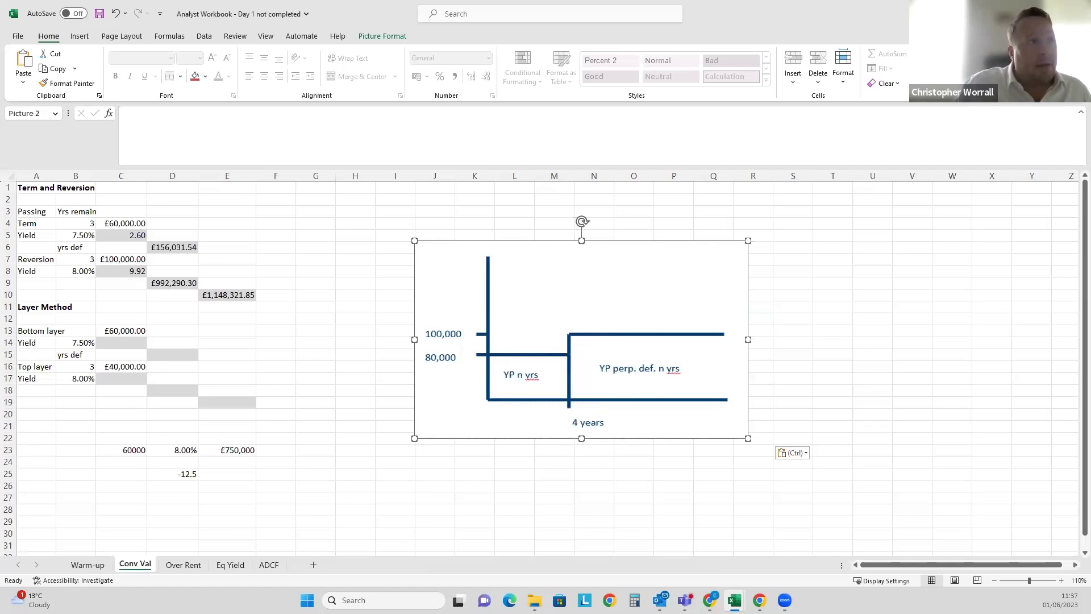
Compare the Reversion multiplier in C8 with the perpetuity multiplier in D25, and review the Term and Reversion capital value formulas.
left_click(134, 272)
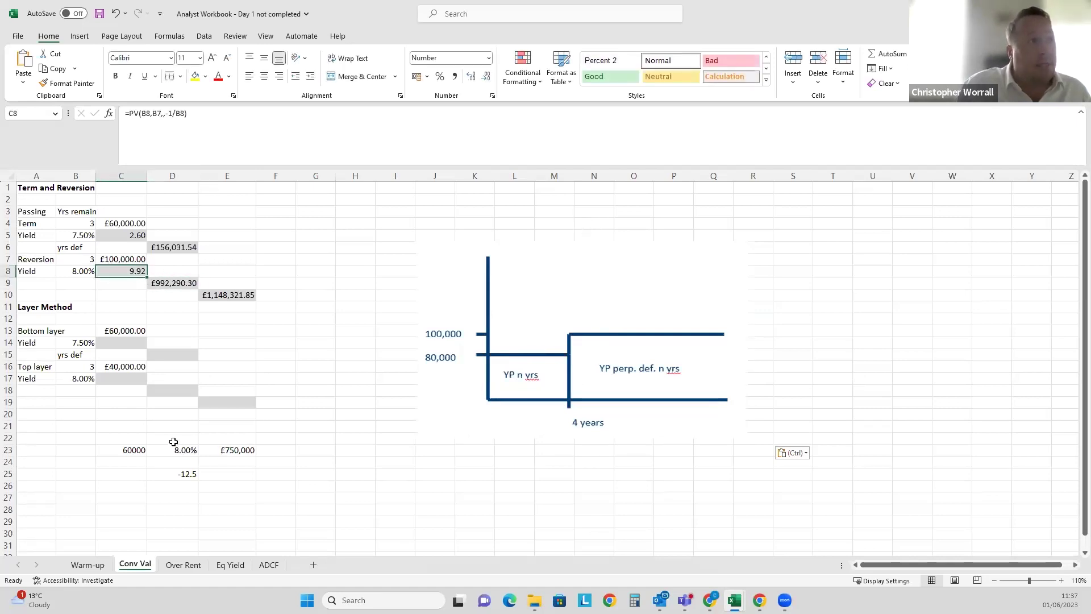
left_click(186, 480)
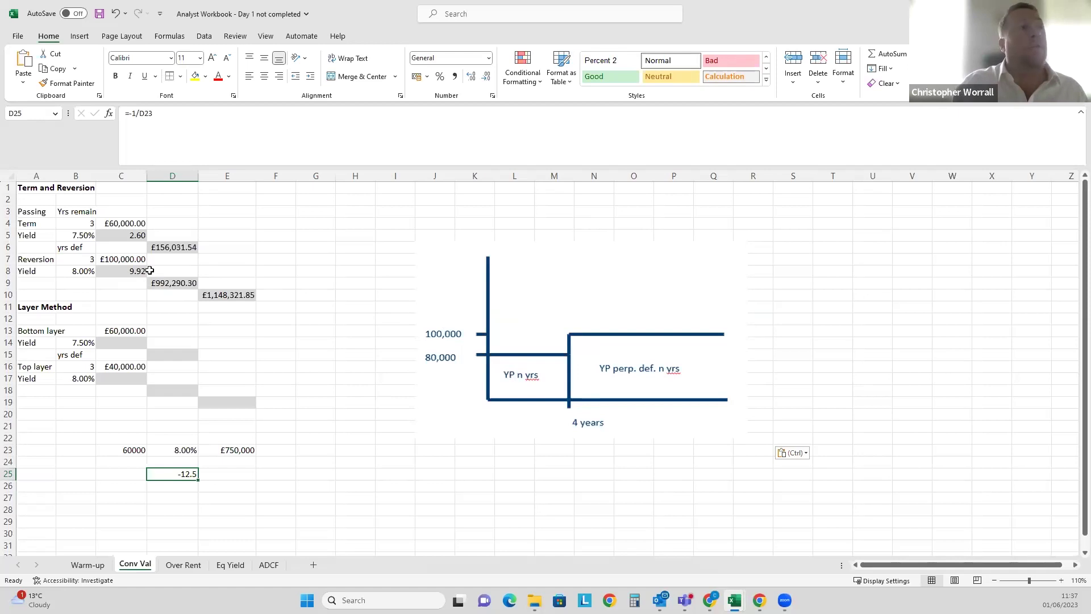
left_click(140, 238)
left_click(170, 249)
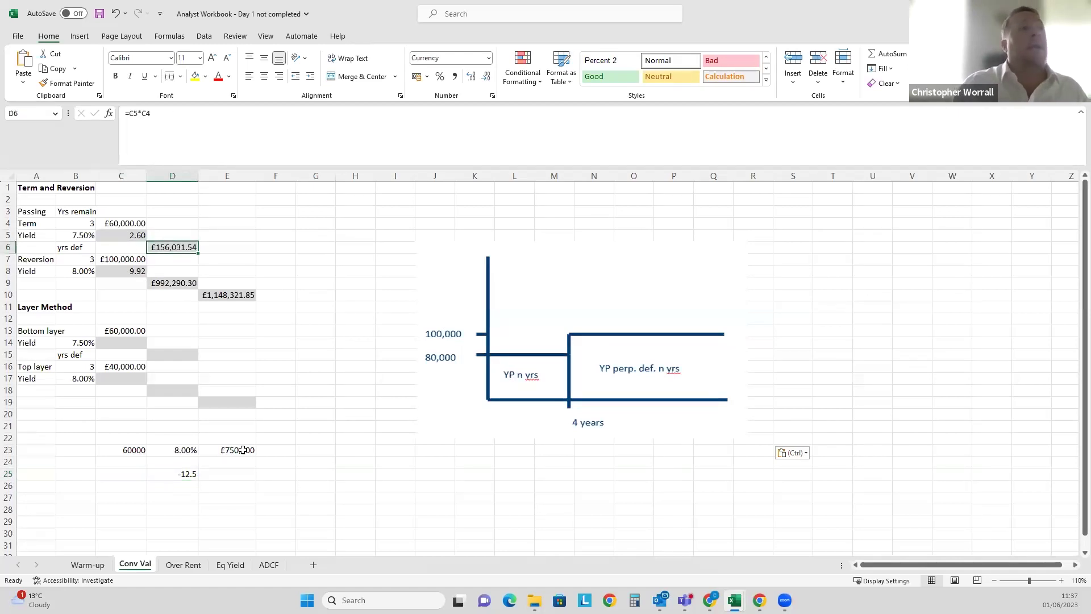
left_click(184, 477)
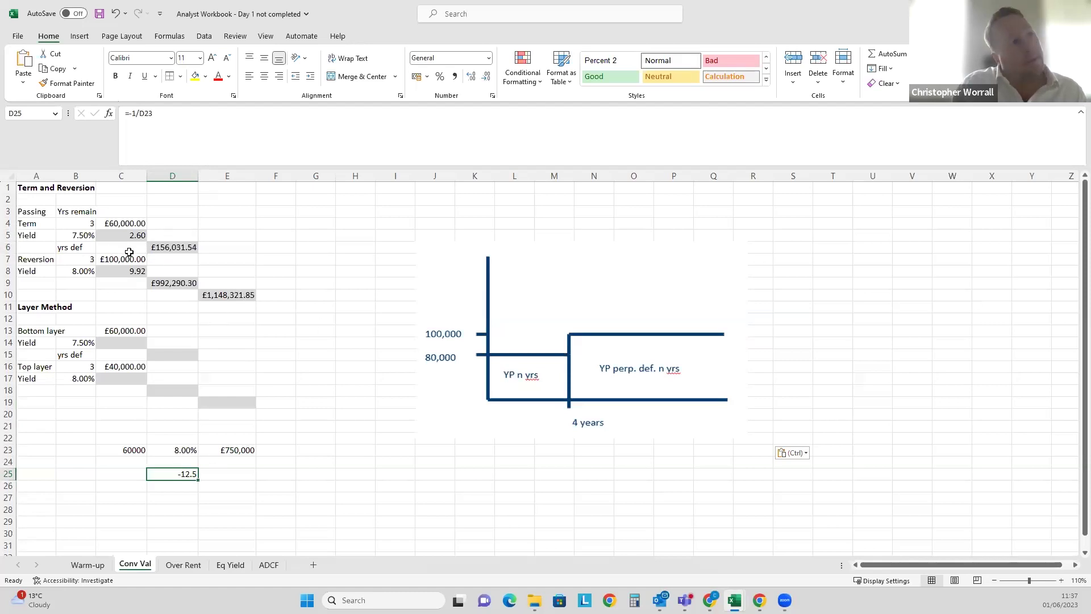
left_click(135, 272)
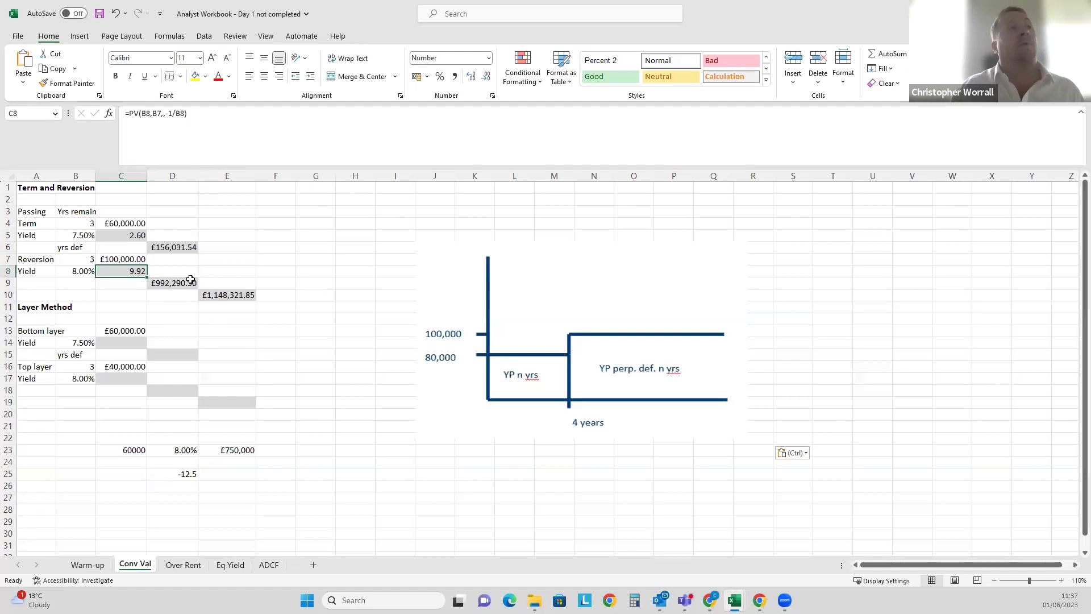
left_click(178, 473)
type("=-1/D23")
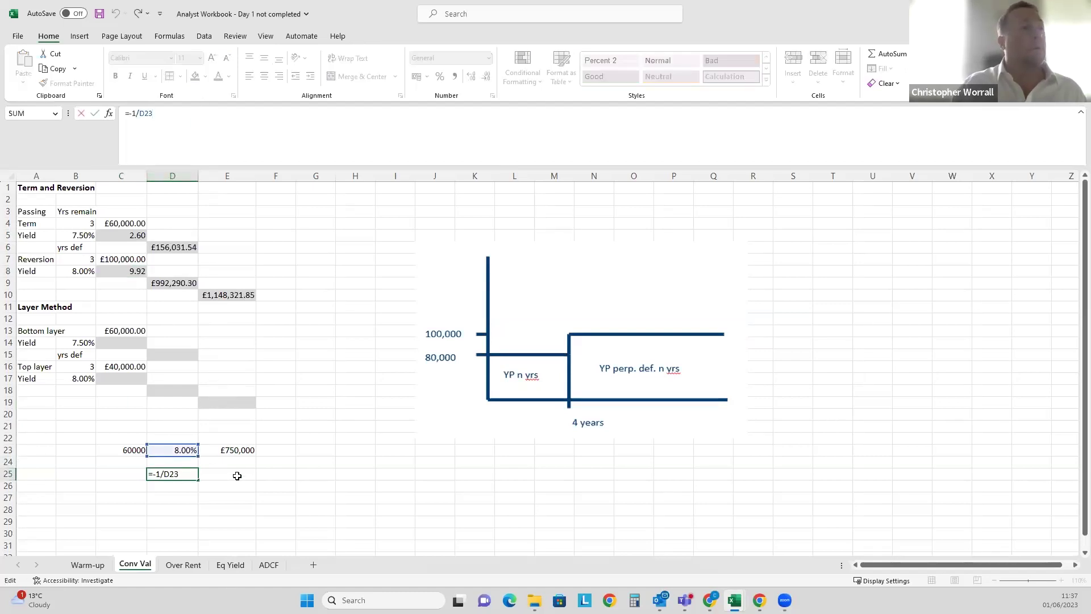
key("Return")
left_click(139, 272)
left_click(164, 283)
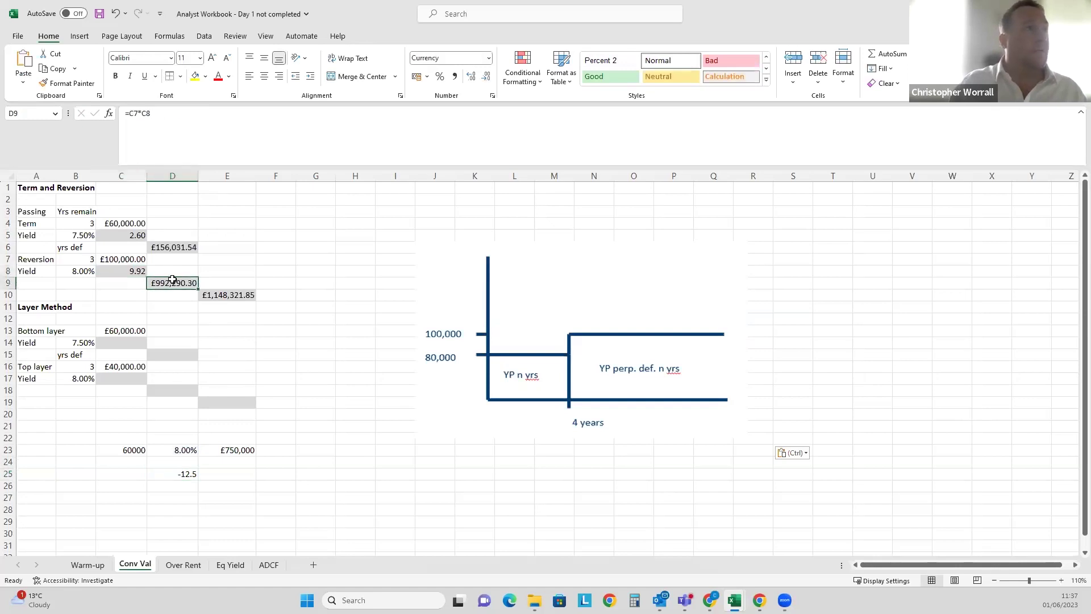
Inspect the future value argument -1/B8 within the Reversion multiplier's PV formula in C8.
left_click(136, 276)
left_click(167, 112)
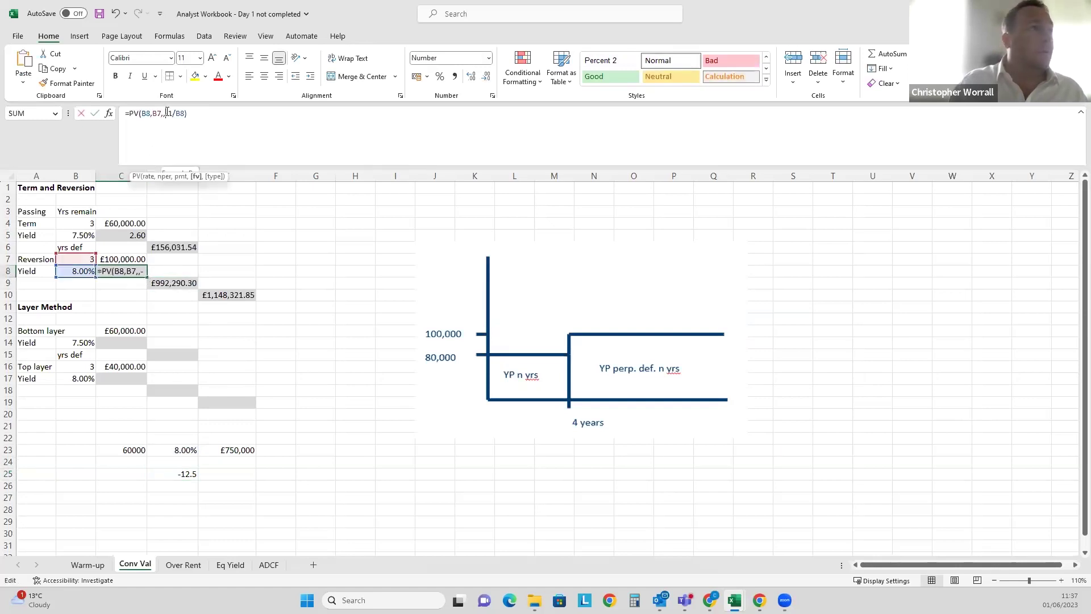
left_click_drag(165, 113, 181, 112)
key("F9")
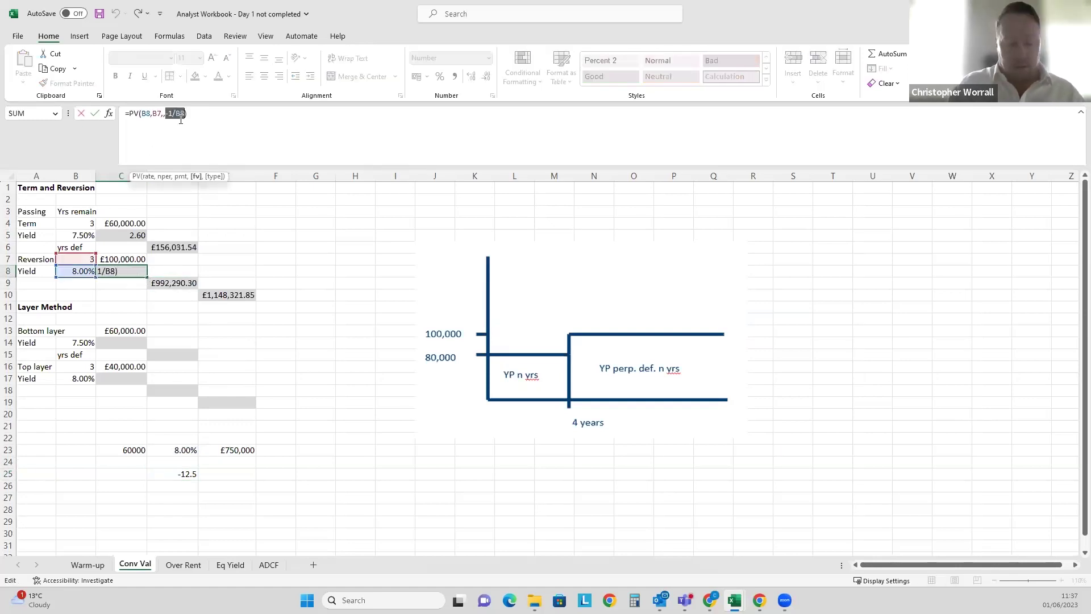
key("Escape")
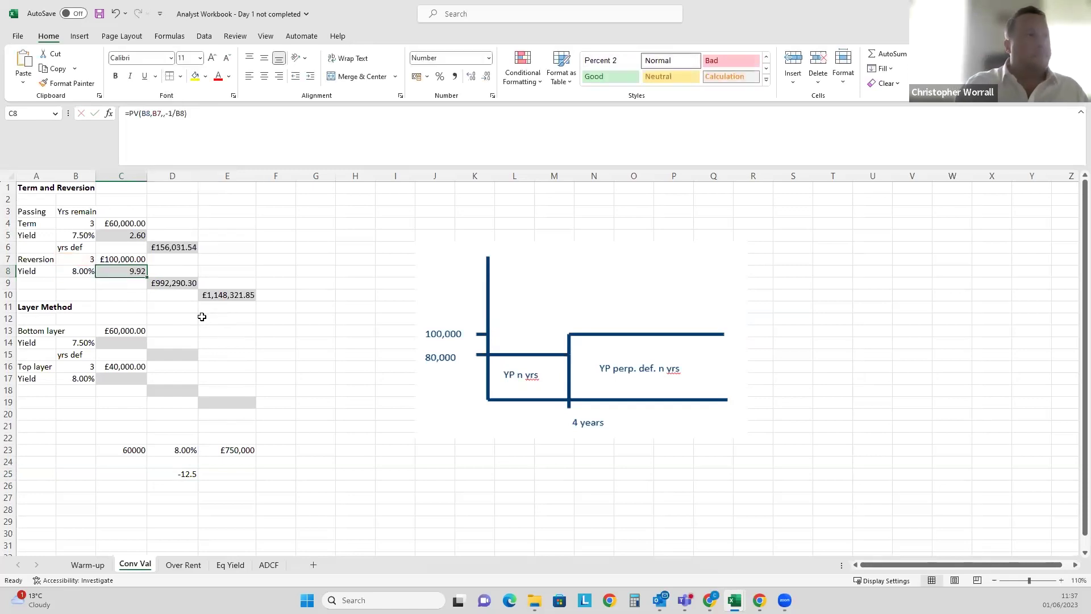
Delete the Term and Reversion diagram from the sheet.
left_click(140, 341)
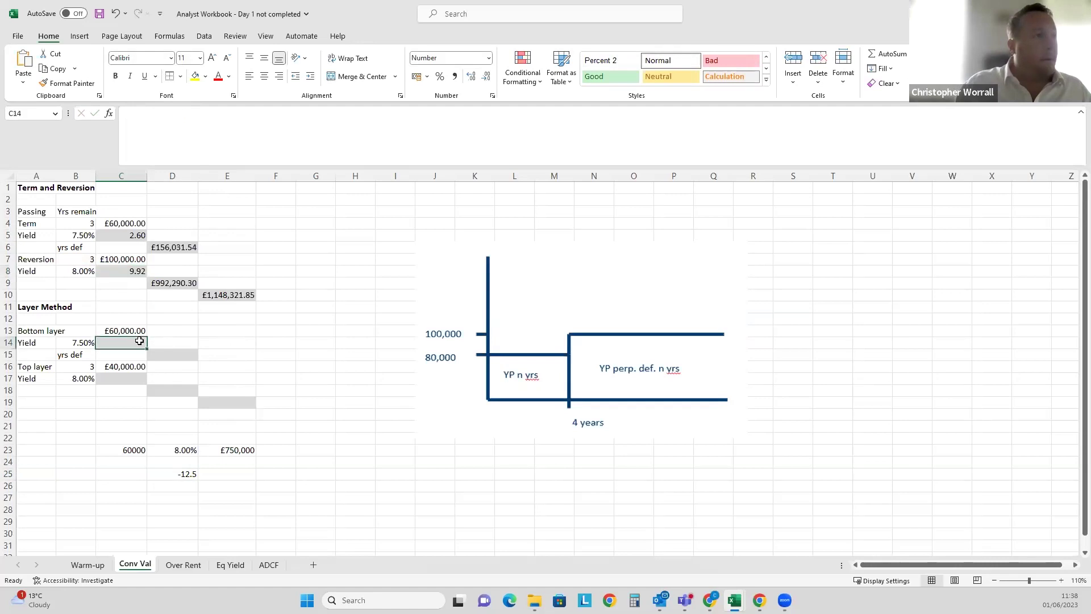
left_click(591, 295)
left_click_drag(447, 263, 484, 296)
key("Escape")
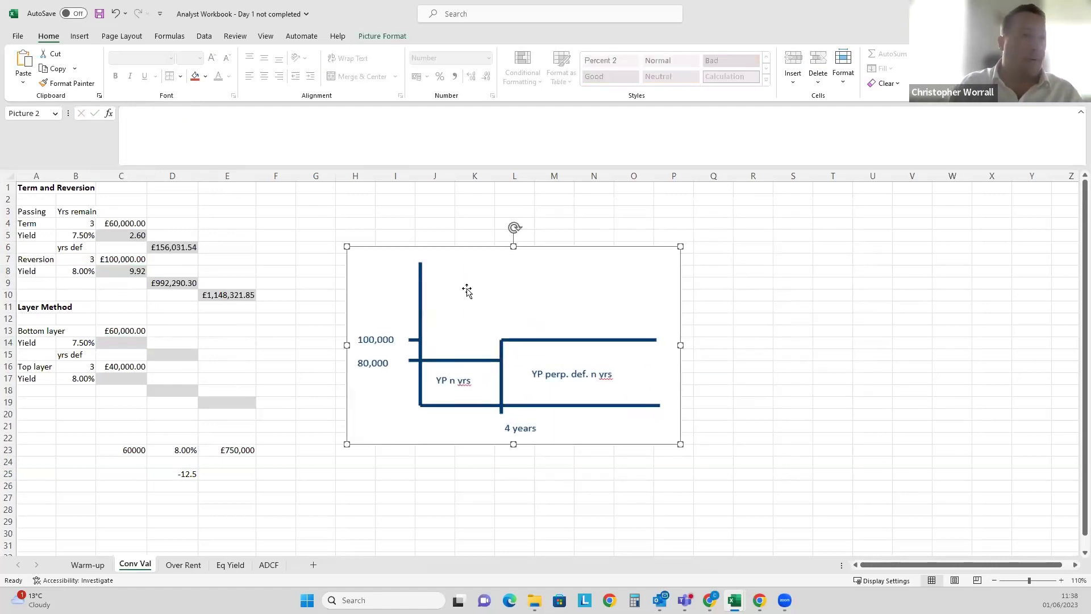
key("Delete")
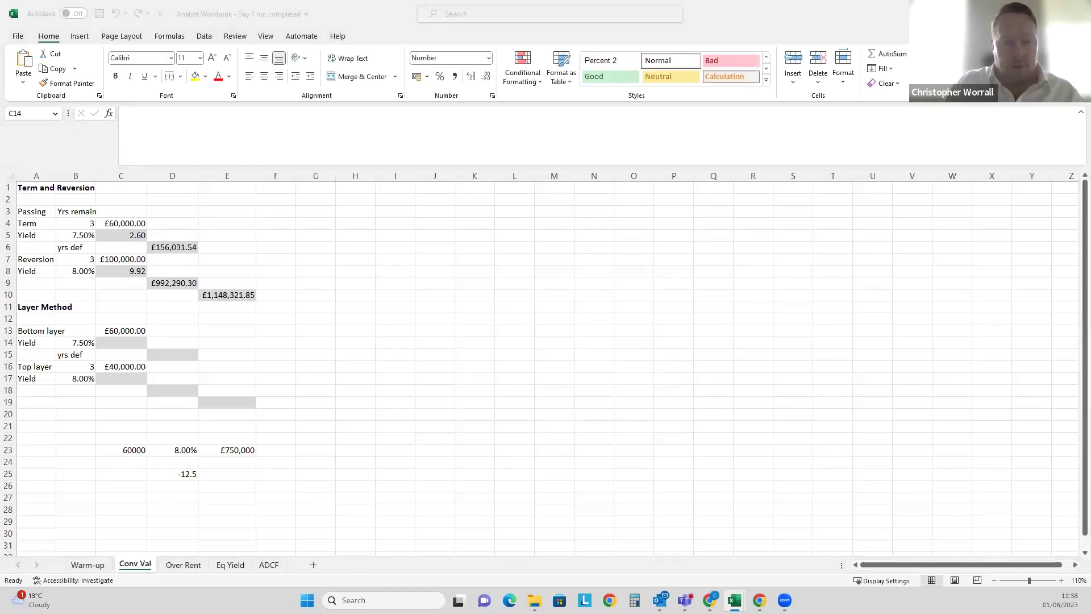
Paste the copied Layer Method diagram beside the valuation tables and place it across about columns M to U.
left_click(459, 258)
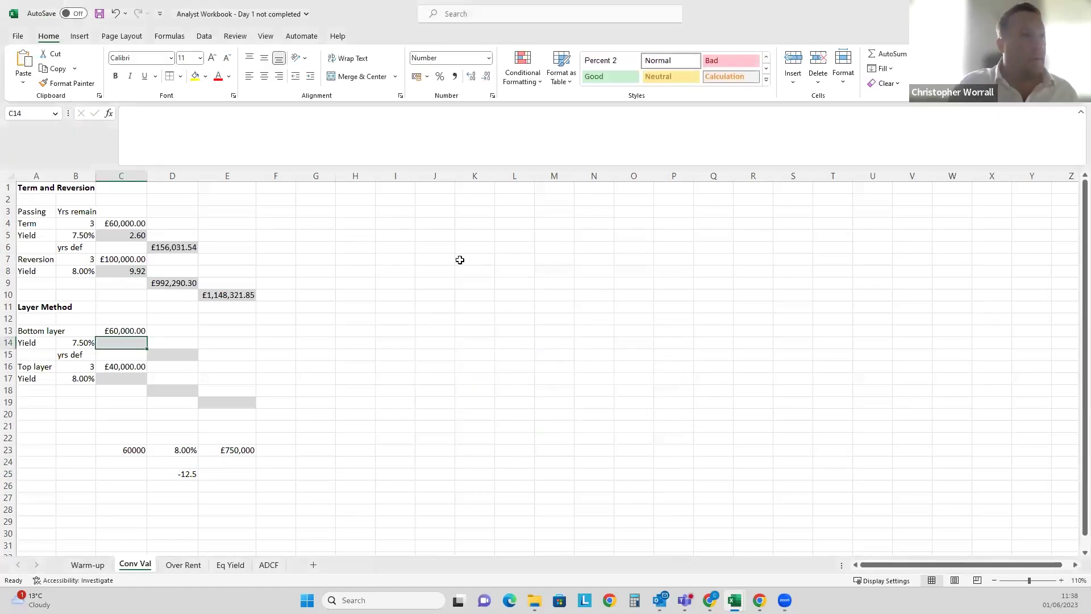
key("ctrl+v")
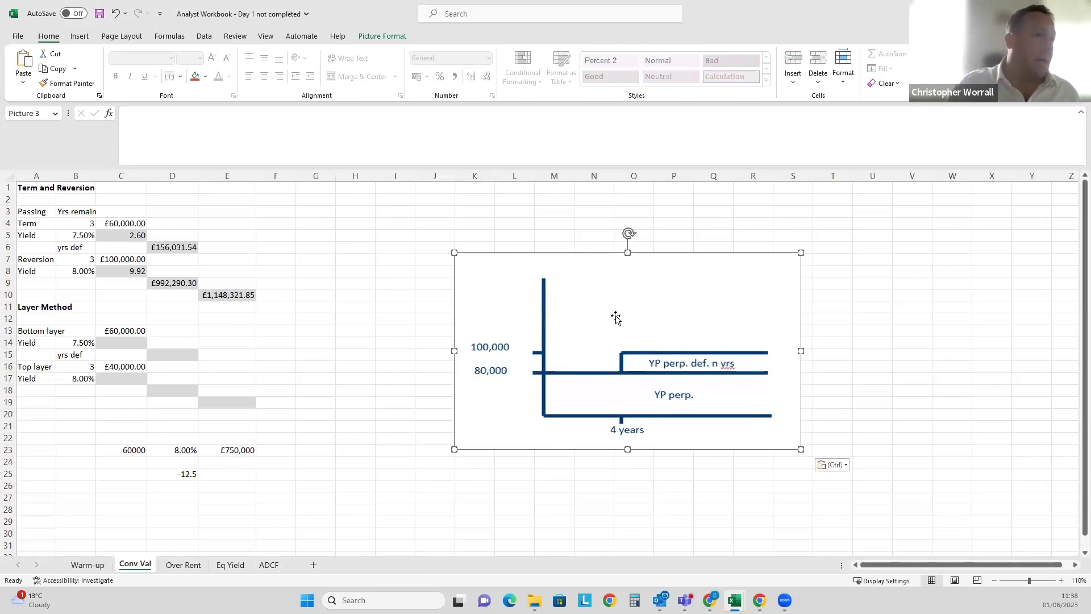
left_click(353, 325)
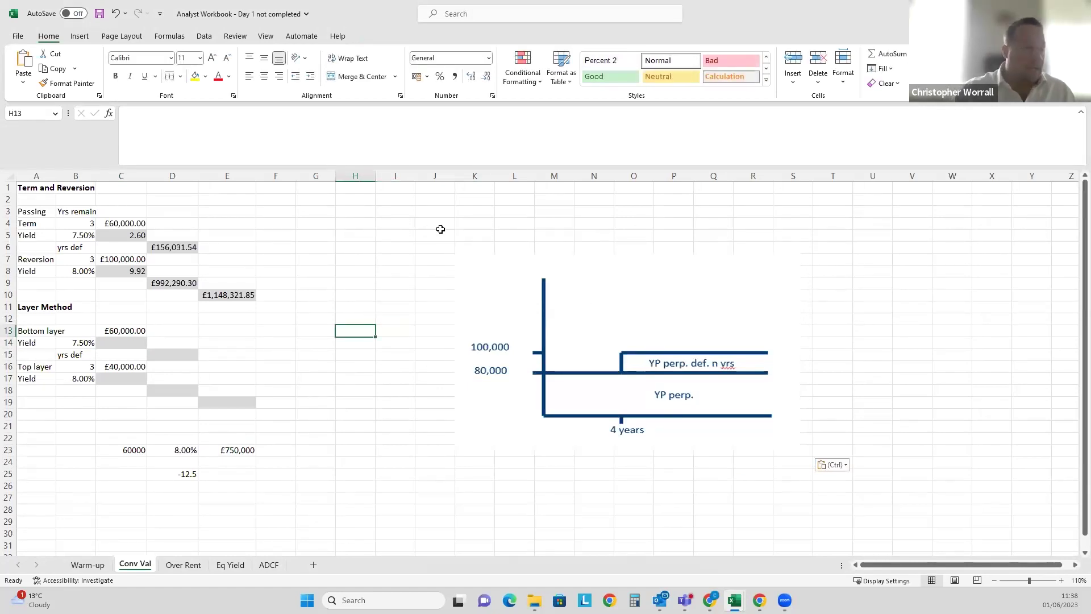
left_click_drag(617, 325, 722, 335)
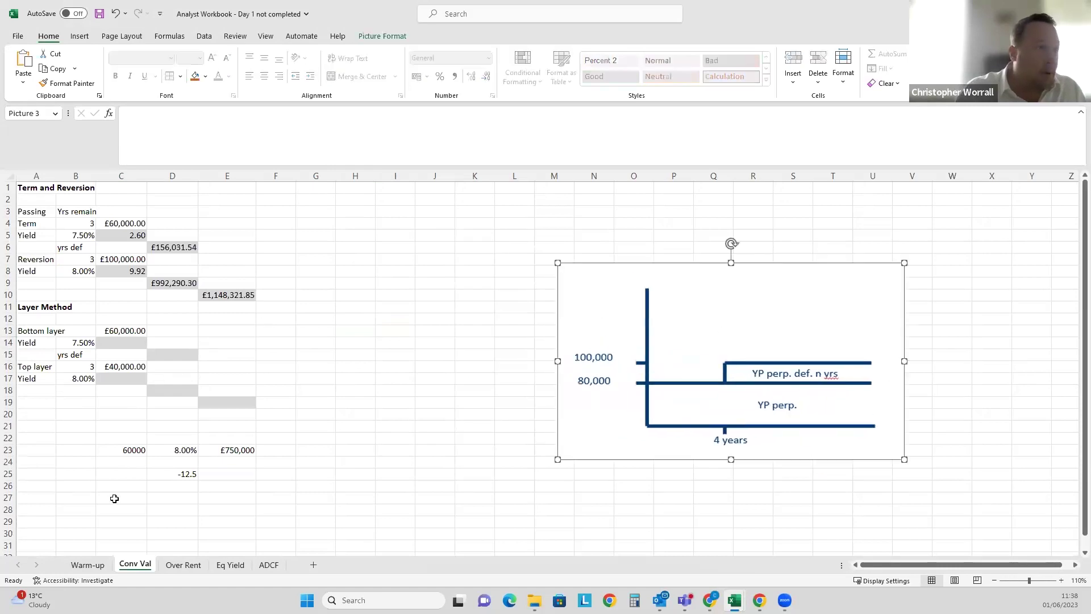
Set the Bottom layer rent in C13 to 80,000.
left_click(113, 340)
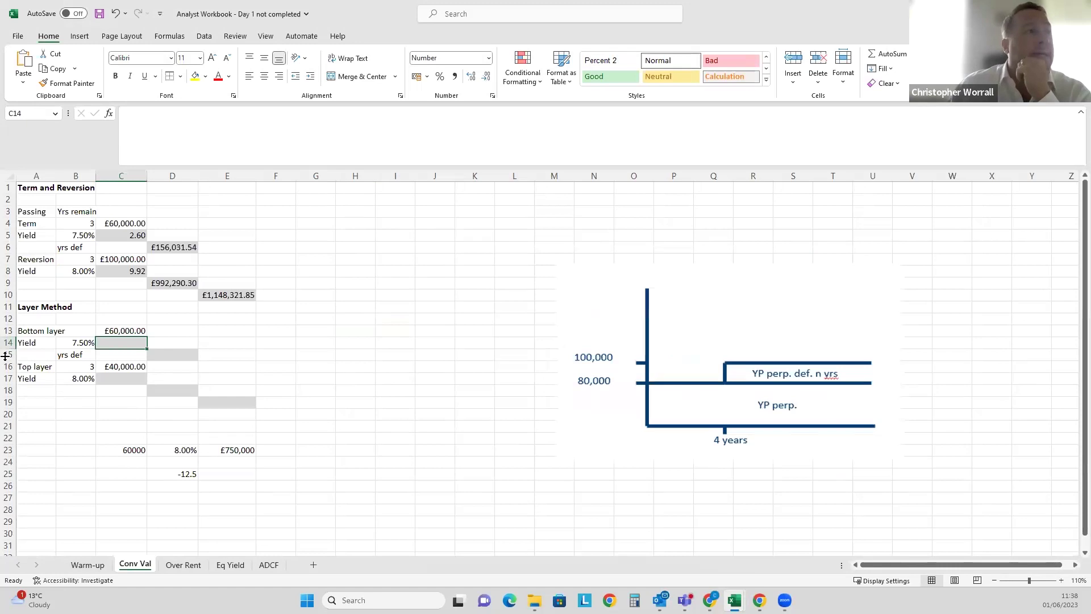
left_click(135, 330)
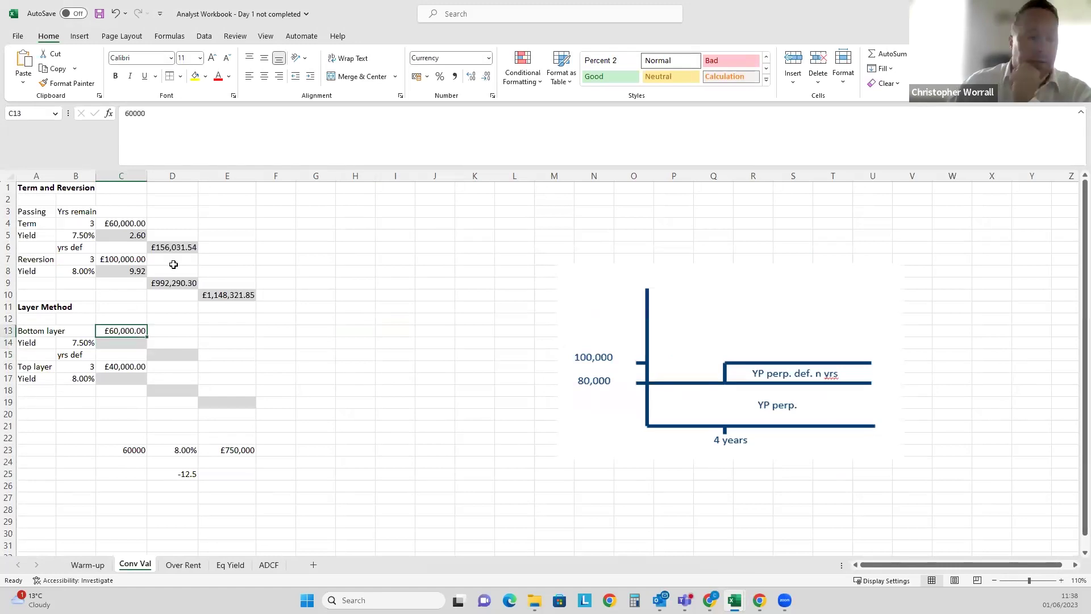
type("80,0")
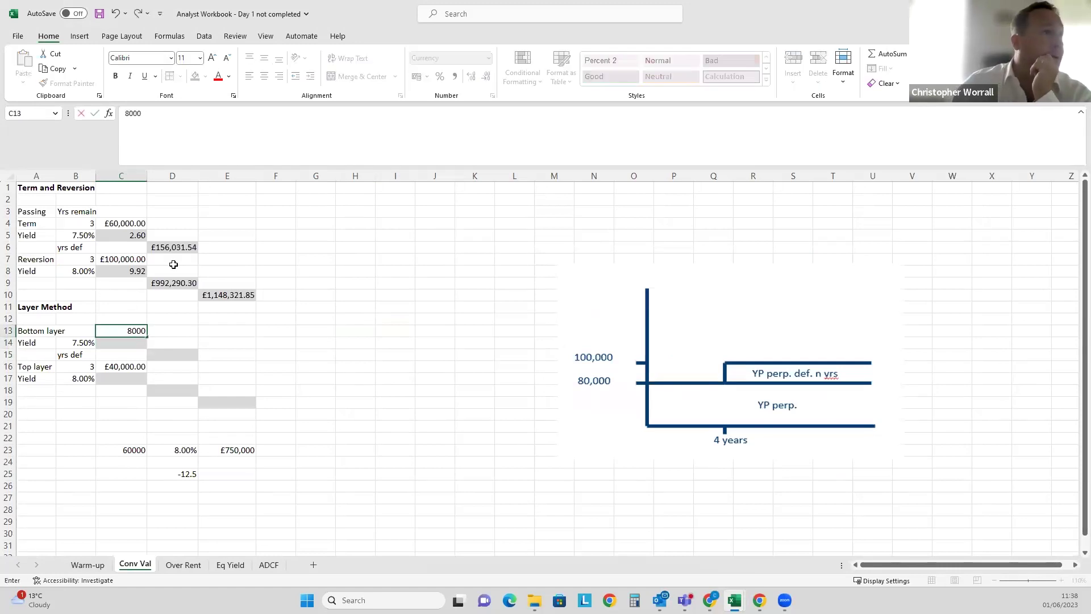
type("00")
key("Return")
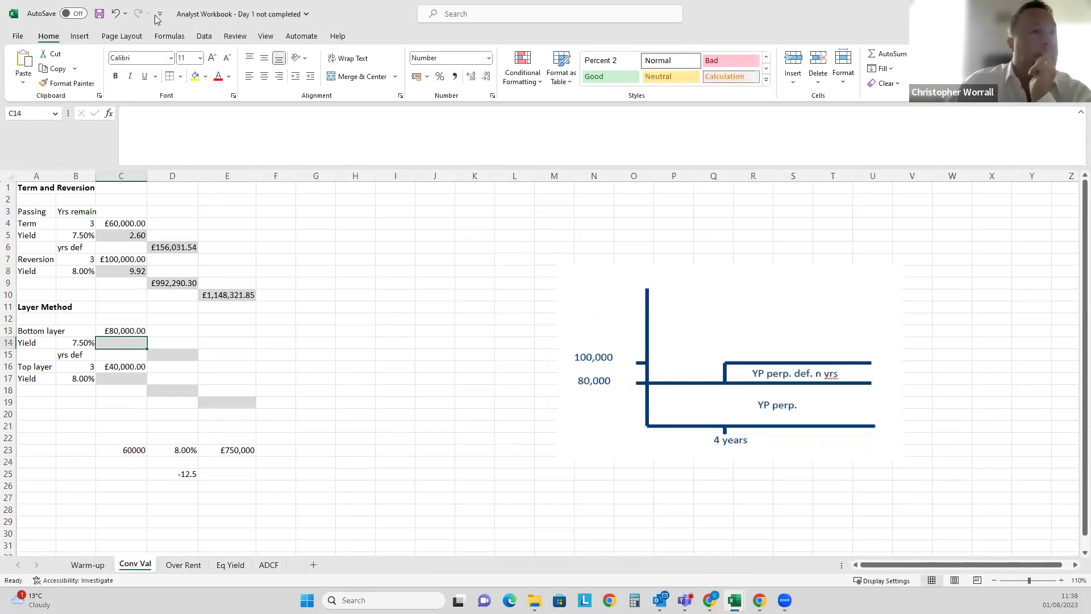
Restore the Bottom layer rent in C13 to 60,000.
left_click(128, 330)
type("60,0")
type("00")
key("Return")
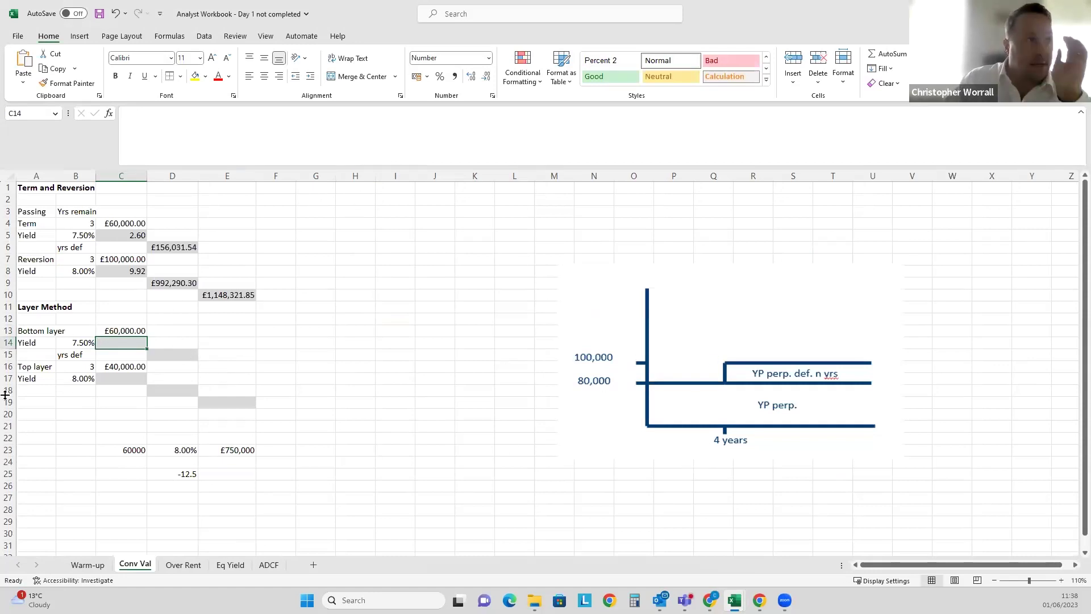
Calculate the Bottom layer's perpetuity multiplier in C14 with the formula =1/B14.
left_click(188, 472)
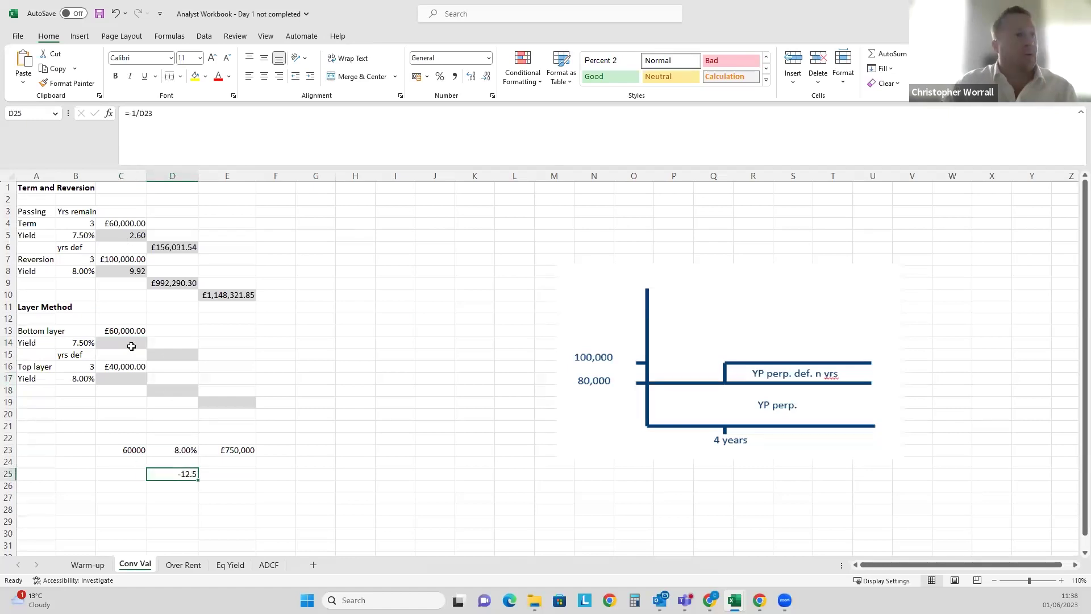
left_click(136, 344)
type("=1/B14")
key("Return")
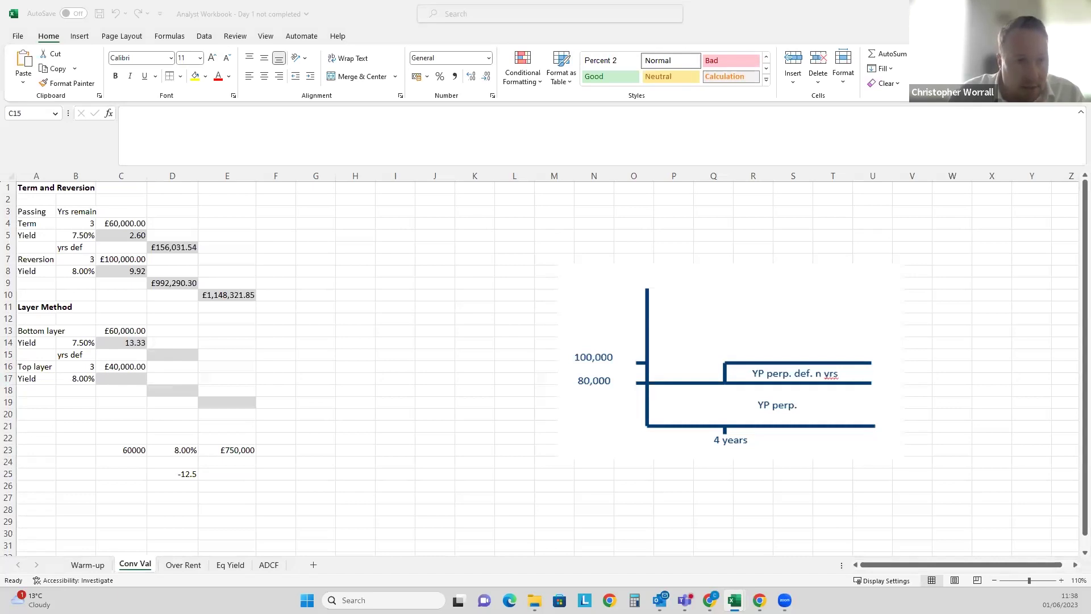
Calculate the Bottom layer's capital value in D15 by multiplying its rent and multiplier with =C13*C14.
left_click(121, 331)
mouse_move(100, 325)
left_mouse_down()
mouse_move(114, 331)
mouse_move(101, 327)
left_mouse_up()
left_click(155, 353)
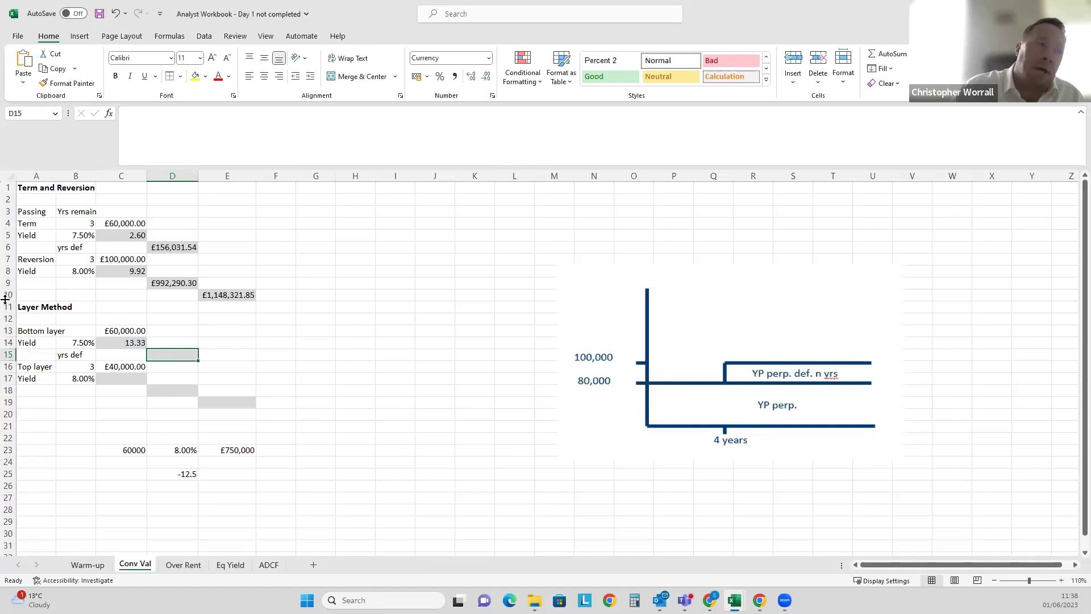
type("=")
key("Up")
key("Left")
key("Up")
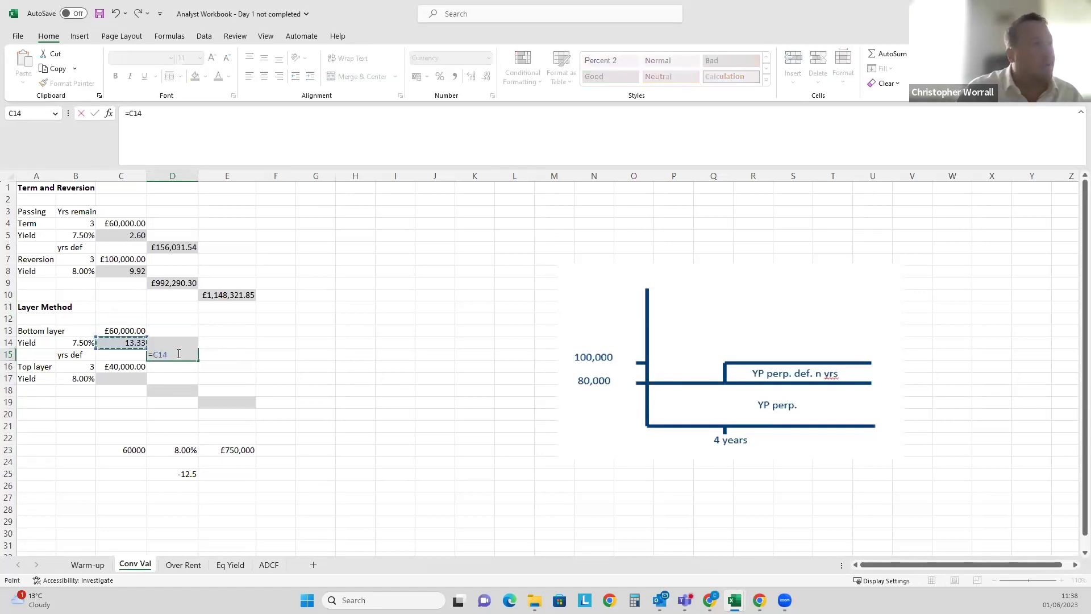
type("*")
key("Left")
key("Up")
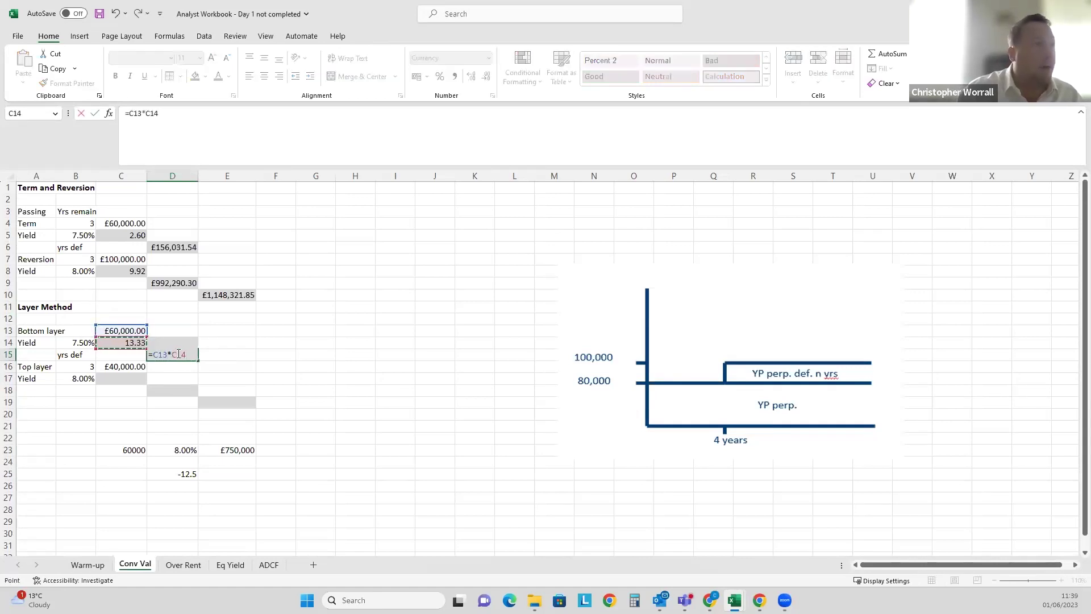
key("Return")
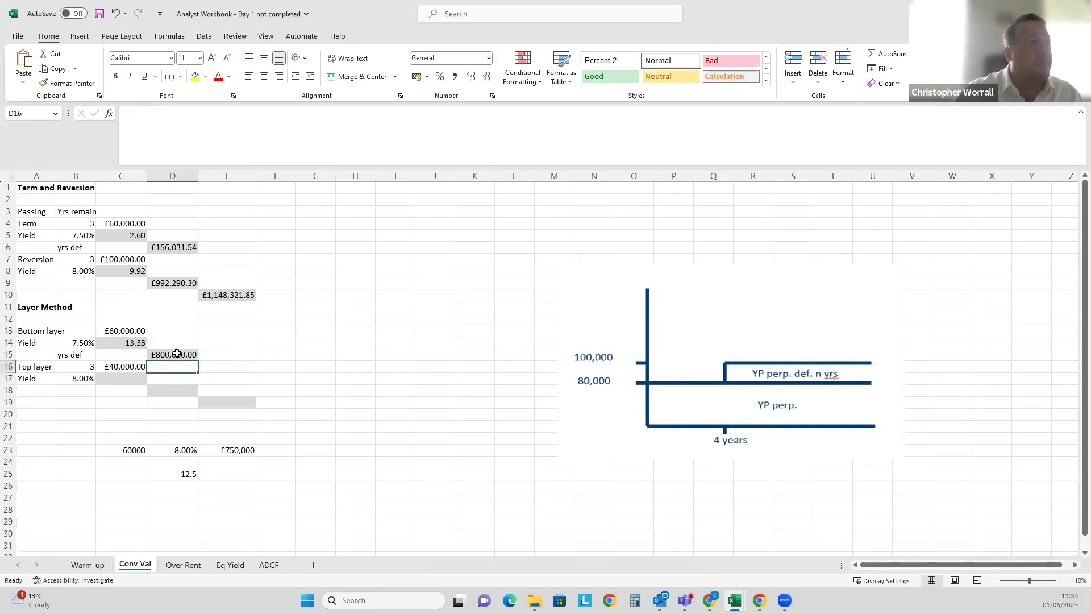
Set the Bottom layer yield in B14 to 8% and check the multiplier formula beside it.
key("Left")
key("Up")
key("Up")
key("Left")
type("8")
key("Return")
key("Right")
key("Up")
key("Down")
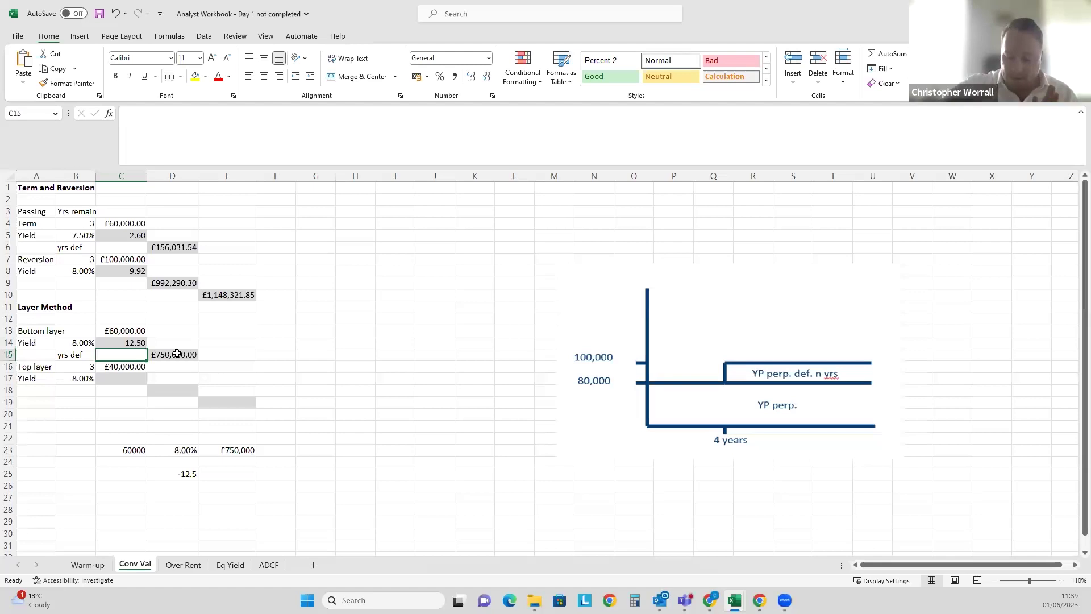
key("Up")
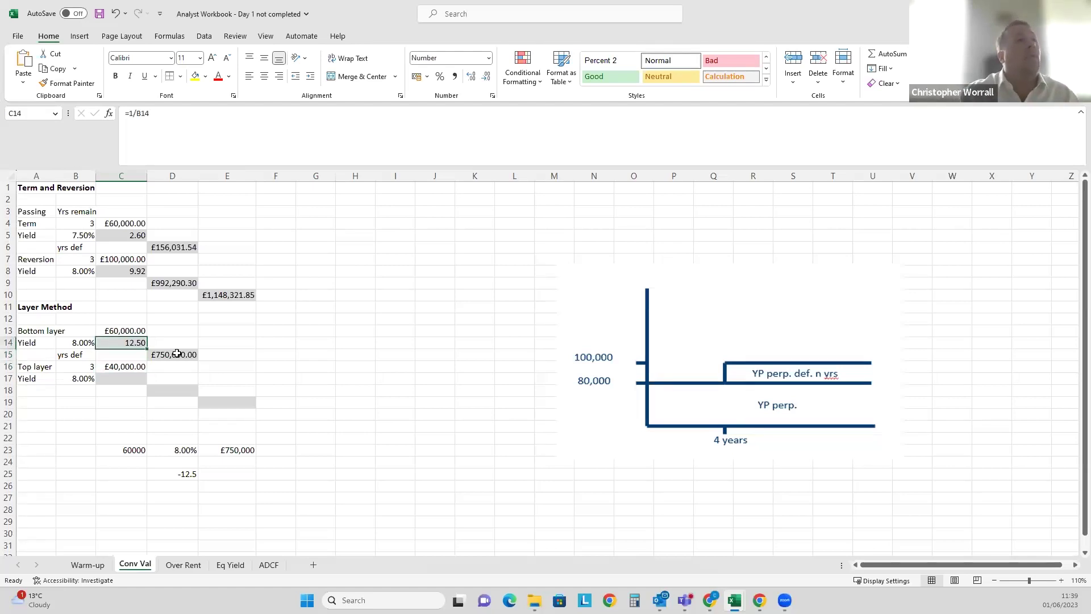
Examine the Reversion multiplier's PV formula in C8.
left_click(135, 271)
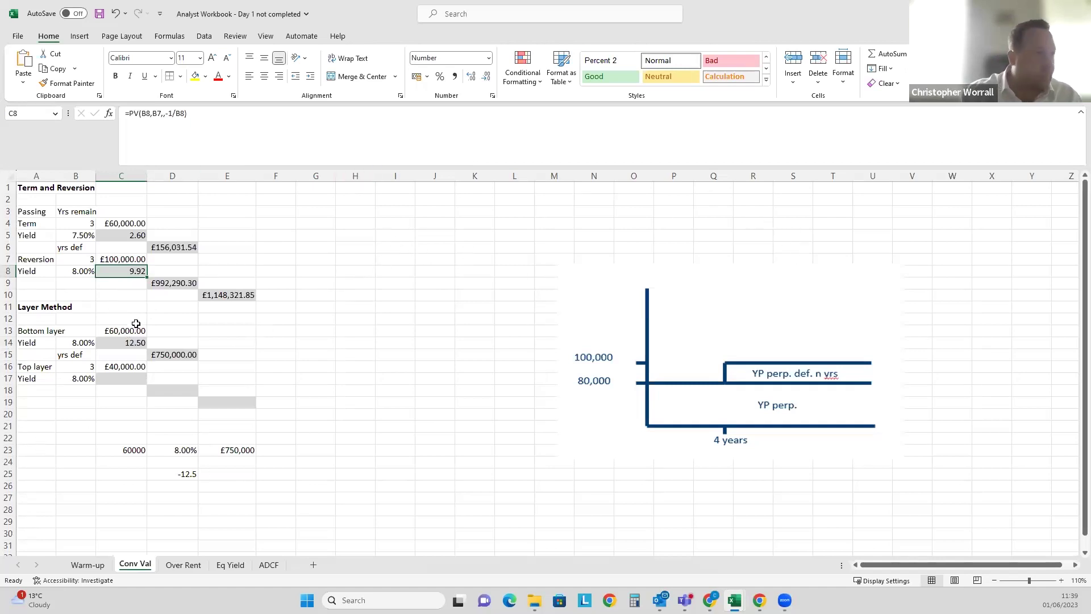
Set the Layer Method's bottom layer yield in B14 to 7.5%.
left_click(71, 345)
type("8%")
key("BackSpace")
key("BackSpace")
type("7.5%")
key("Return")
Format the bottom layer value in D15 as pounds currency with no decimal places.
left_click(174, 356)
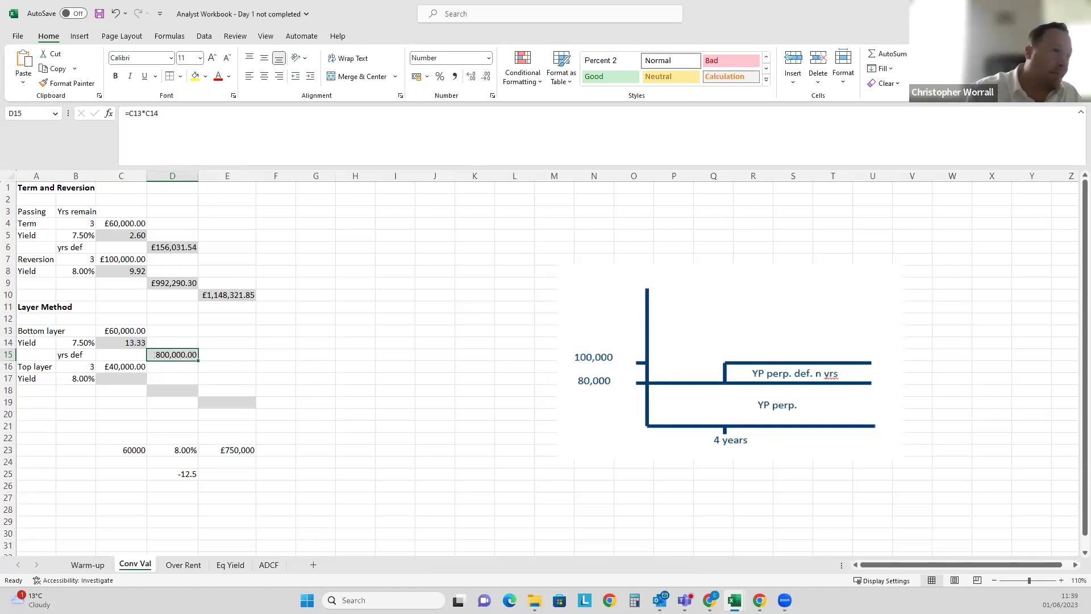
key("ctrl+shift+4")
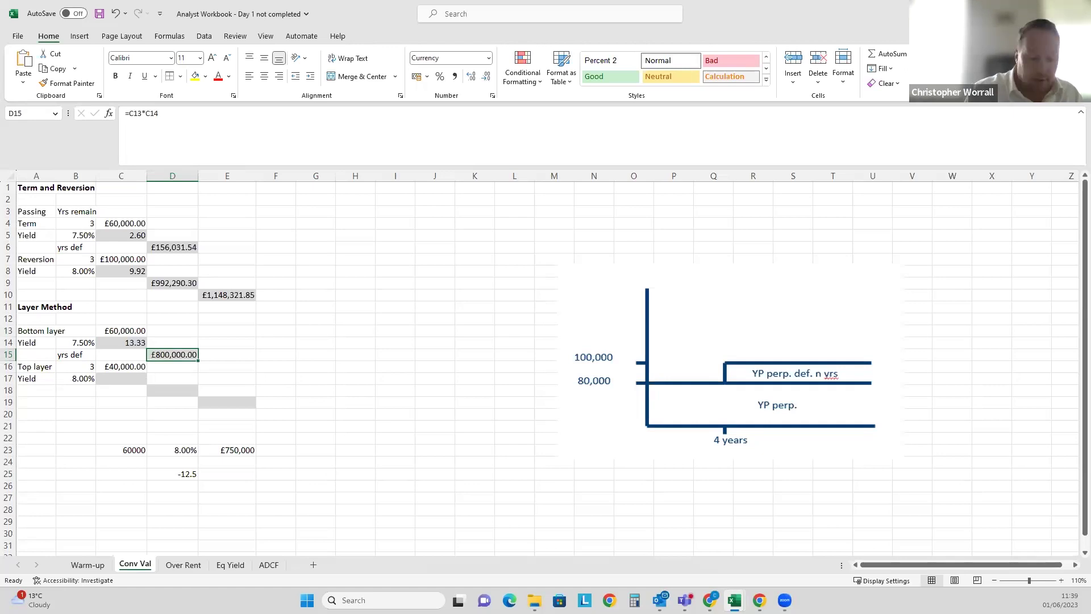
key("alt+h")
key("9")
key("alt+h")
key("9")
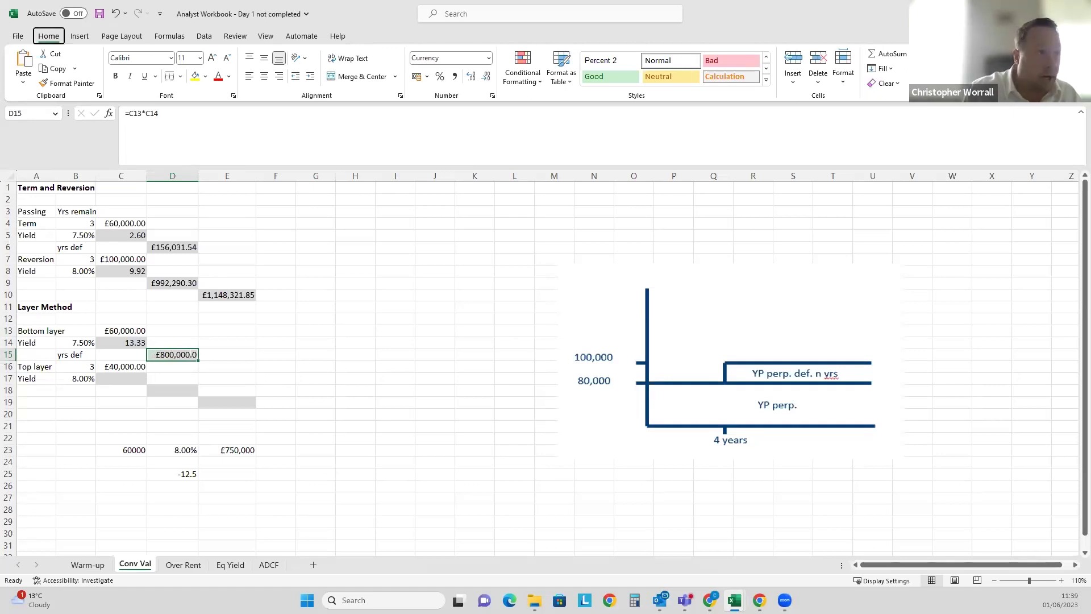
key("Down")
key("Left")
key("Down")
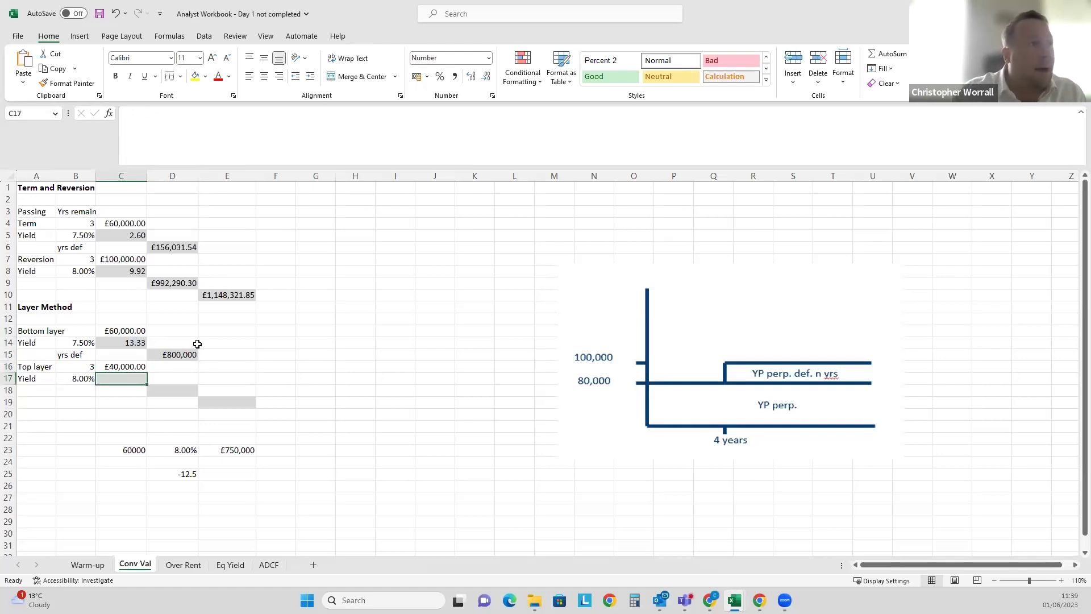
Cross-check the bottom layer value in E13 by dividing its rent by its yield with =C13/B14.
left_click(130, 344)
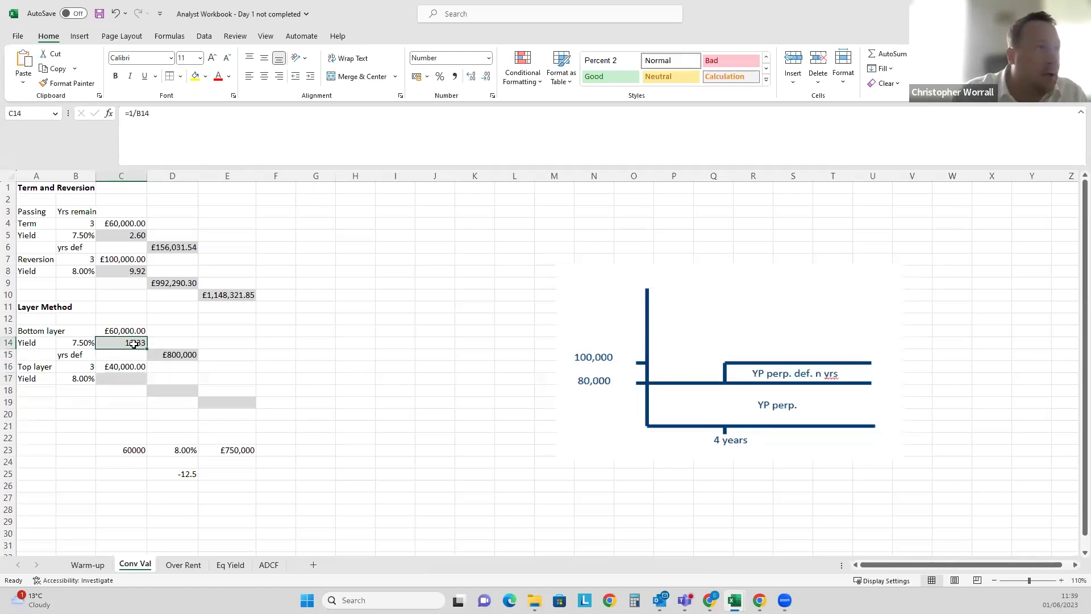
left_click(122, 333)
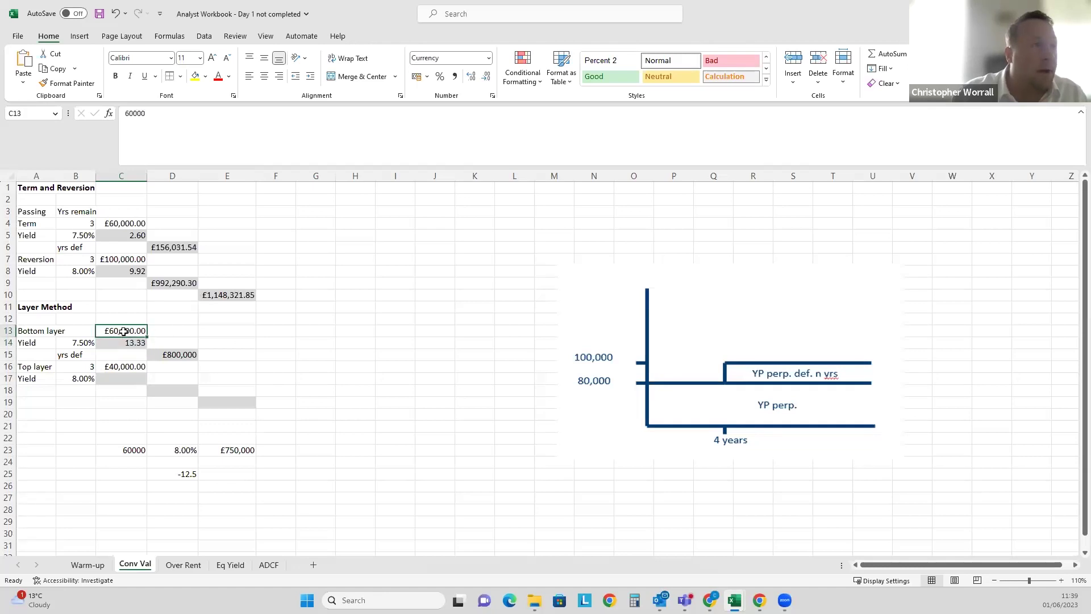
type("=")
key("Left")
key("Left")
key("Left")
key("Right")
type("/")
key("Left")
key("Left")
key("Left")
key("Down")
key("Return")
left_click(216, 333)
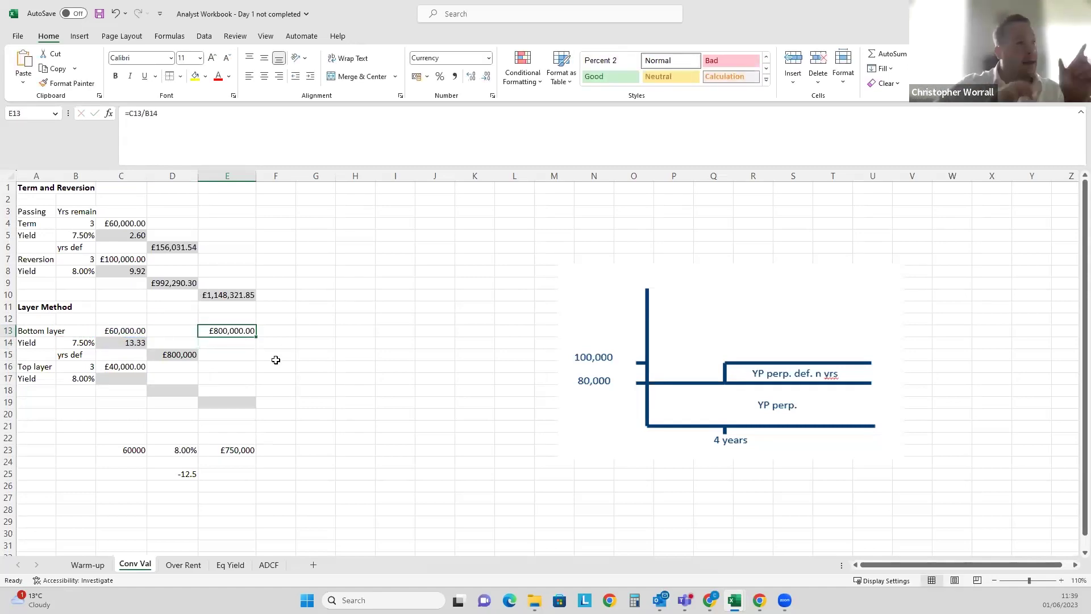
Clear the cross-check formula from E13 and return to the top layer multiplier cell C17.
key("Delete")
key("Left")
key("Down")
key("Left")
key("Down")
key("Down")
key("Down")
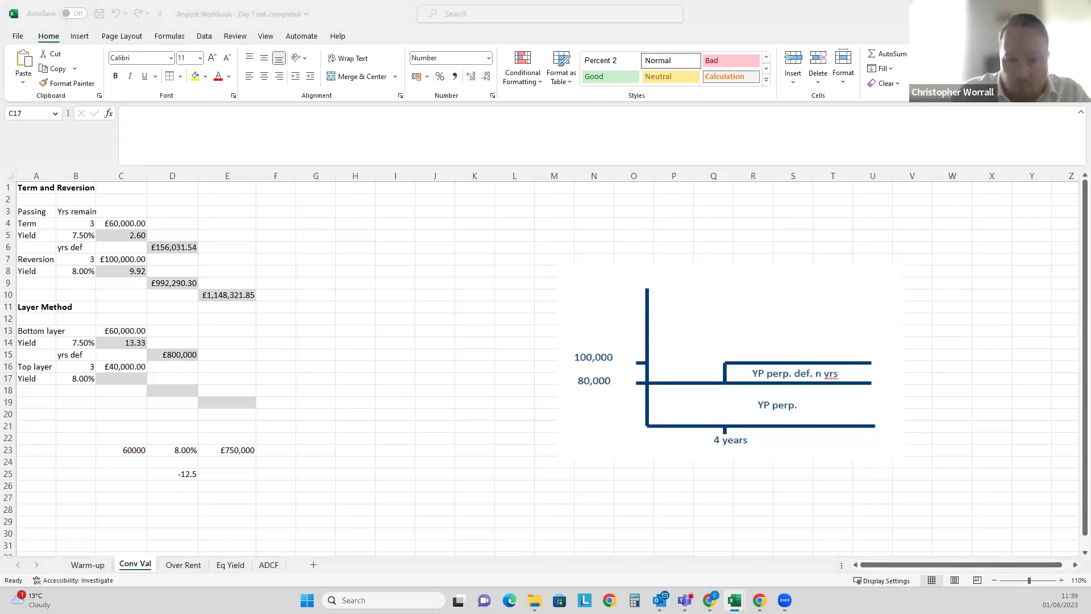
key("alt+Tab")
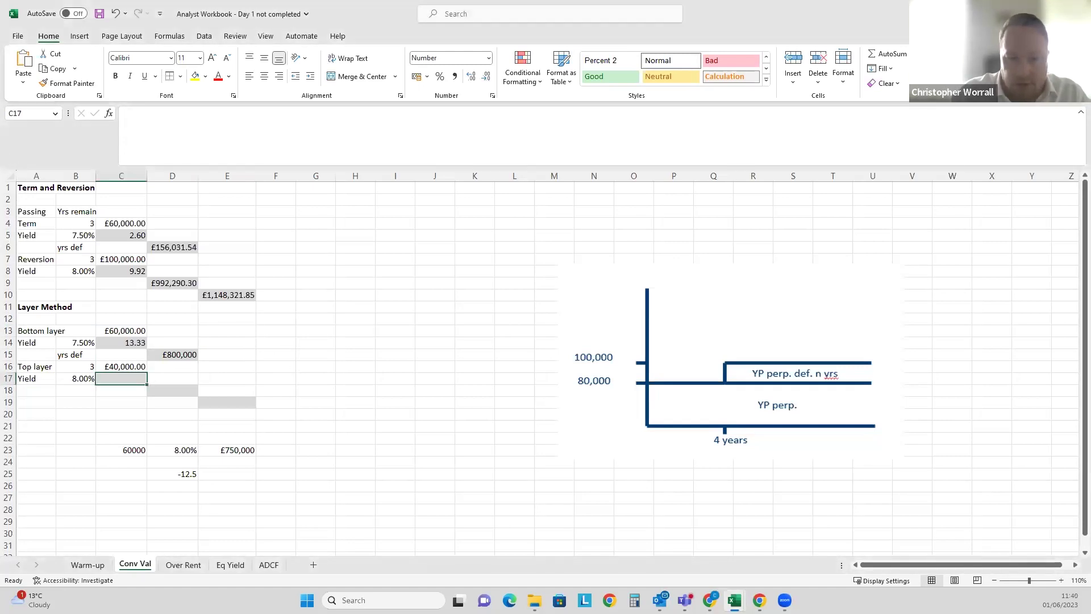
key("alt+Tab")
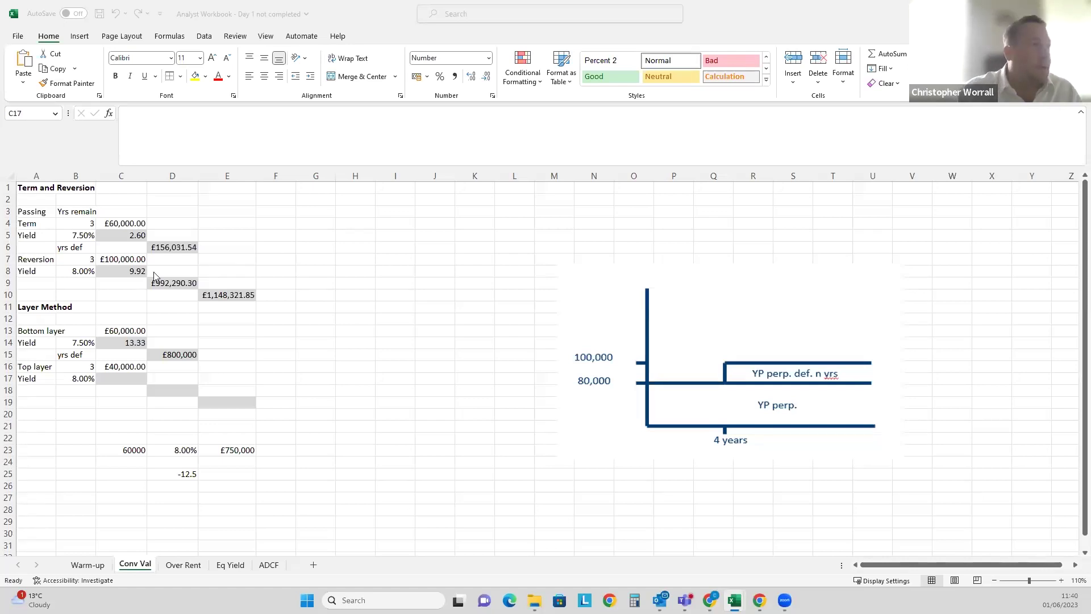
Enter the top layer's deferred perpetuity multiplier in C17 as =PV(B17,B16,,-1/B17), reviewing its arguments.
left_click(112, 274)
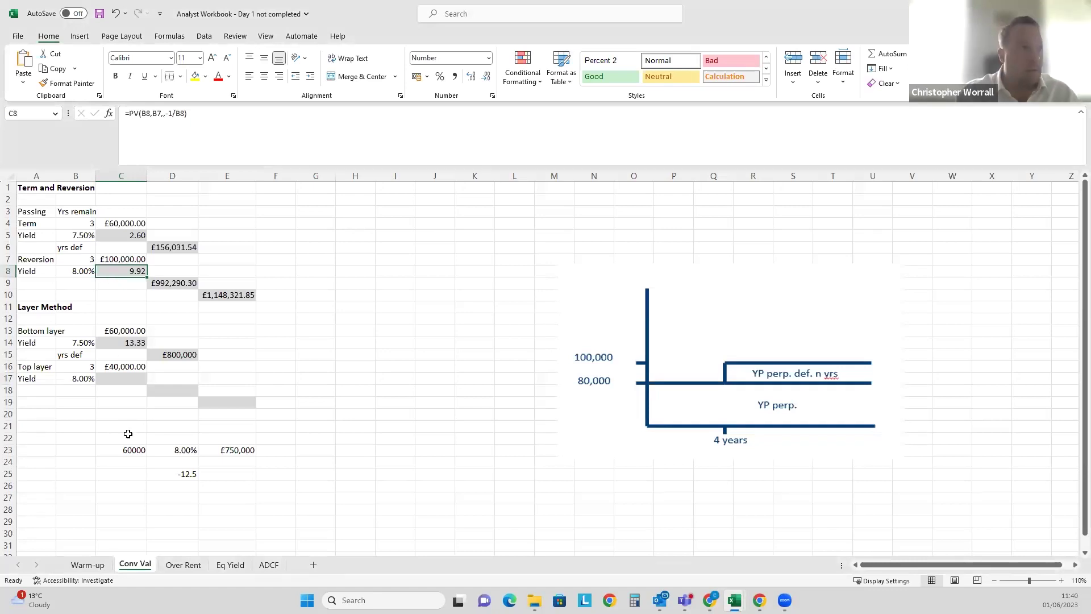
left_click(113, 375)
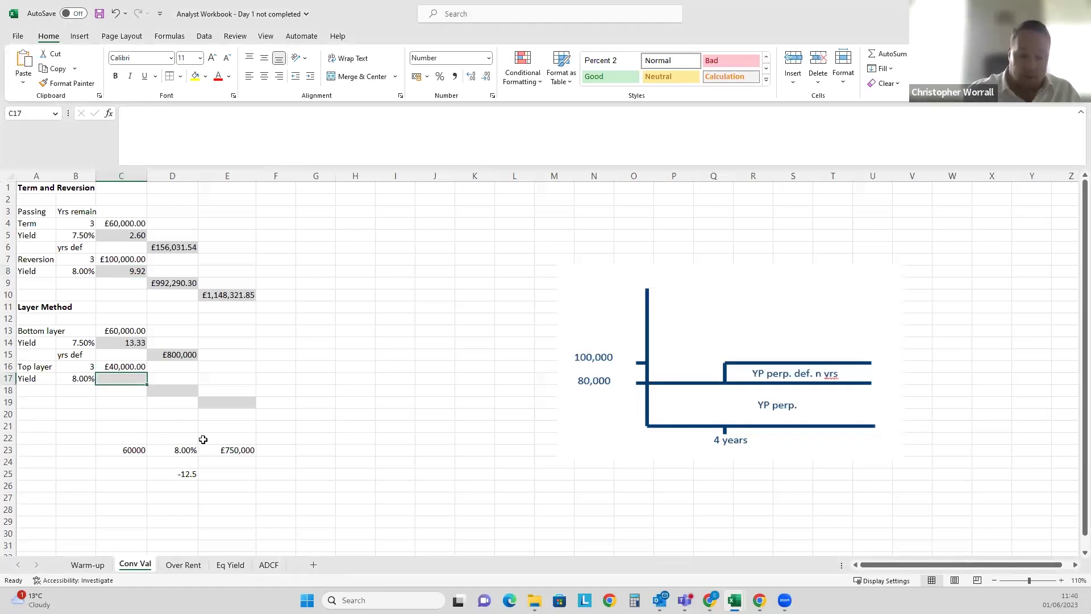
type("=")
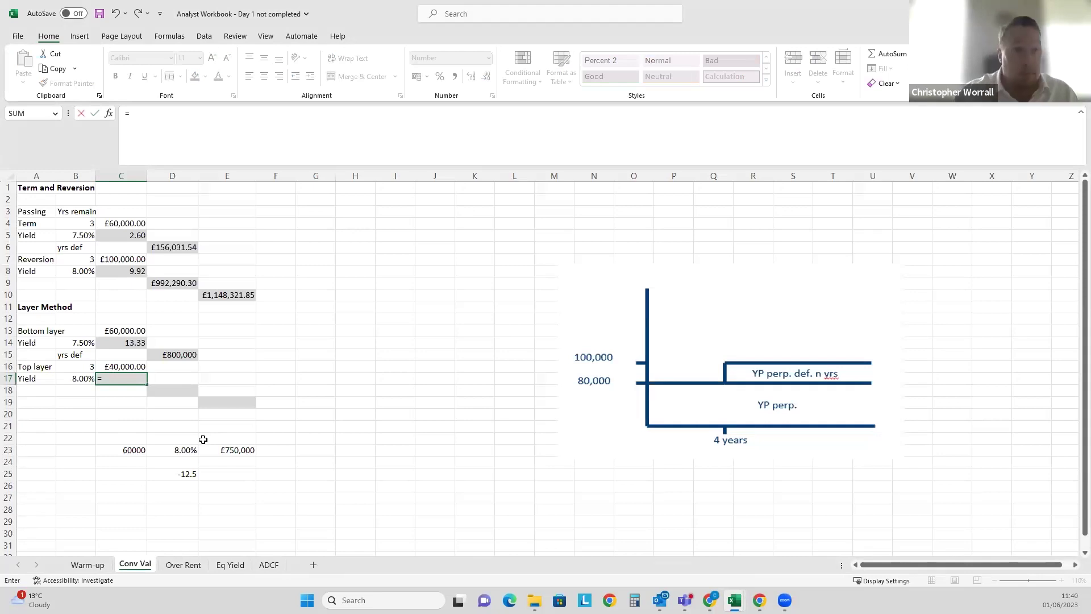
type("PV(")
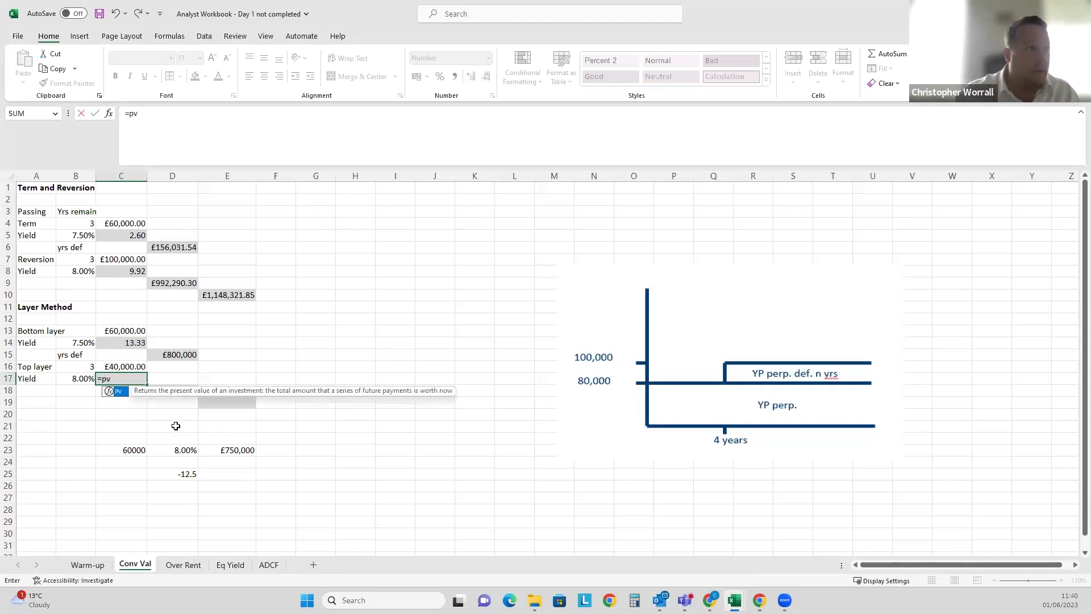
left_click(84, 376)
type(",")
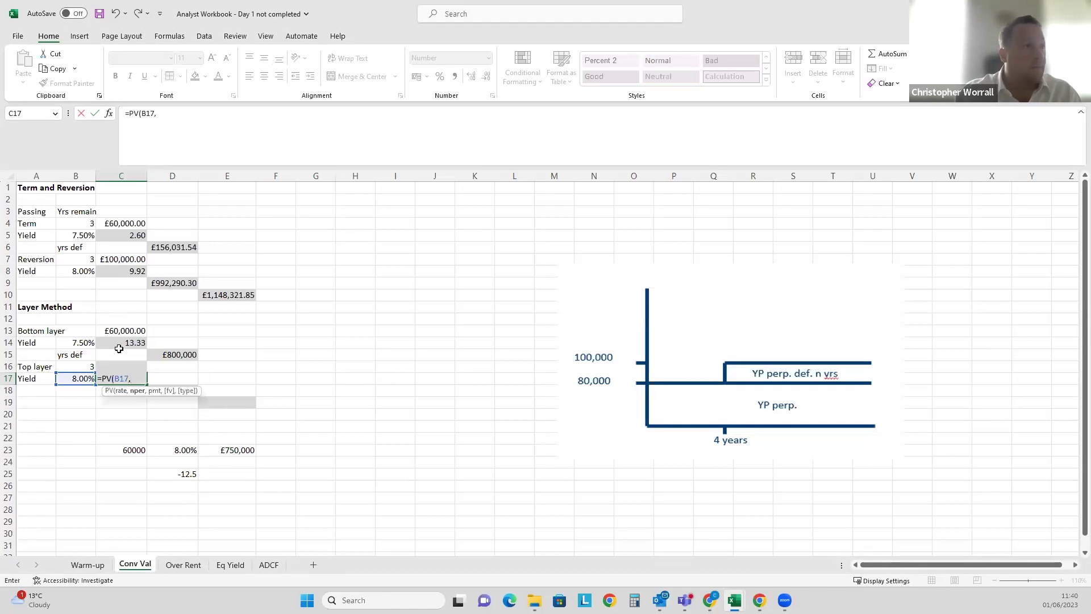
left_click(80, 364)
type(",")
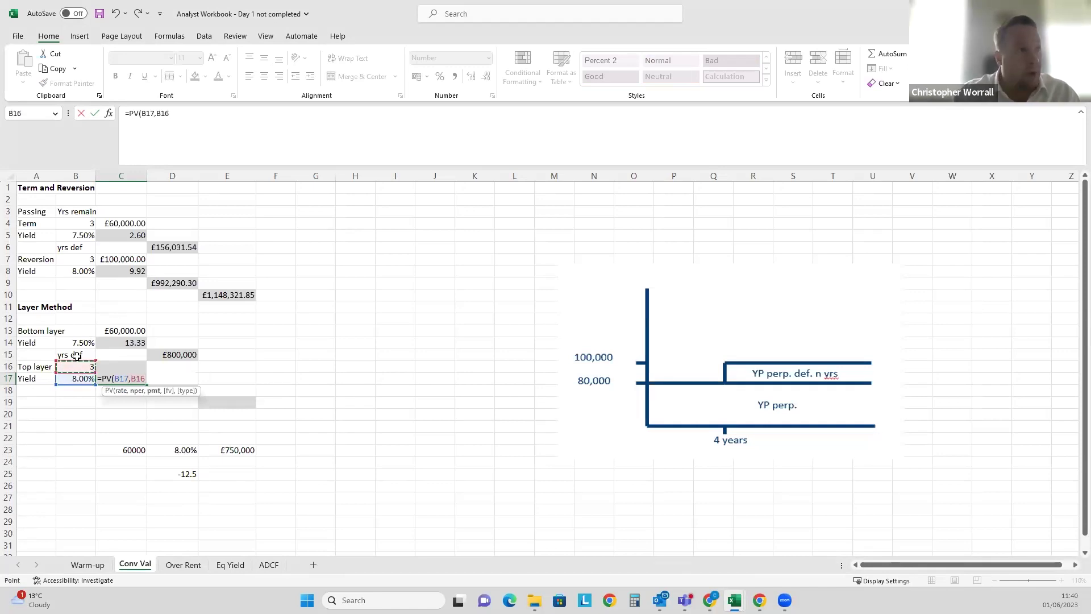
type(",")
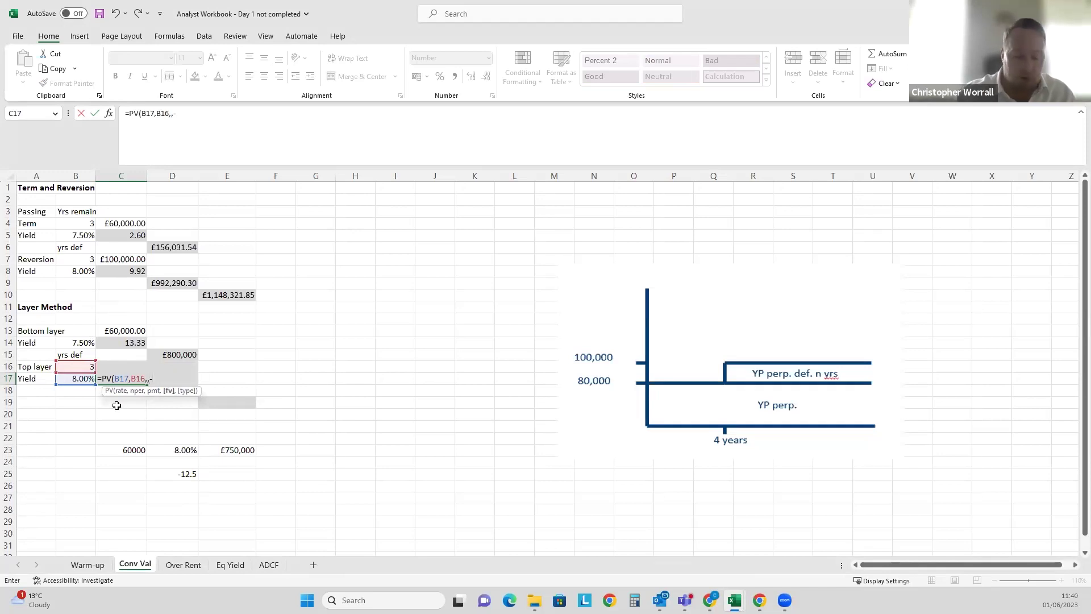
left_click(84, 377)
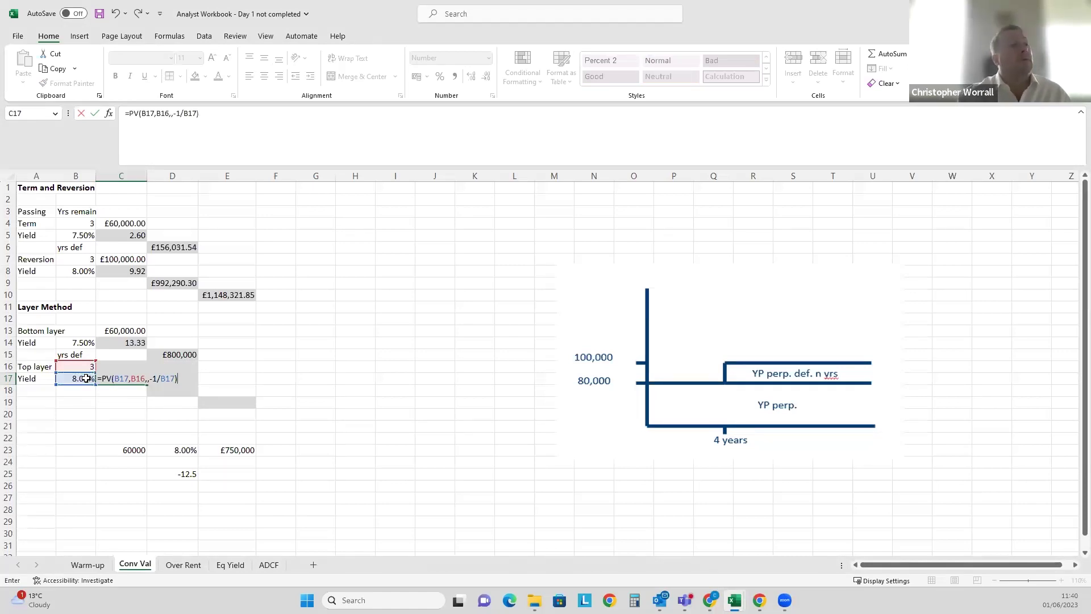
left_click(153, 113)
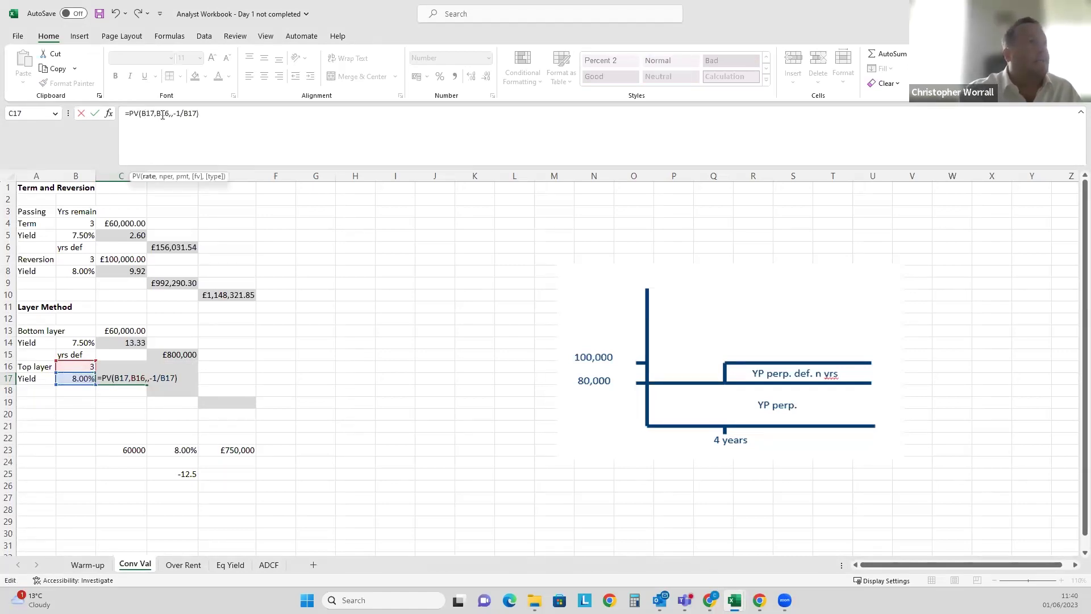
left_click(172, 114)
key("Right")
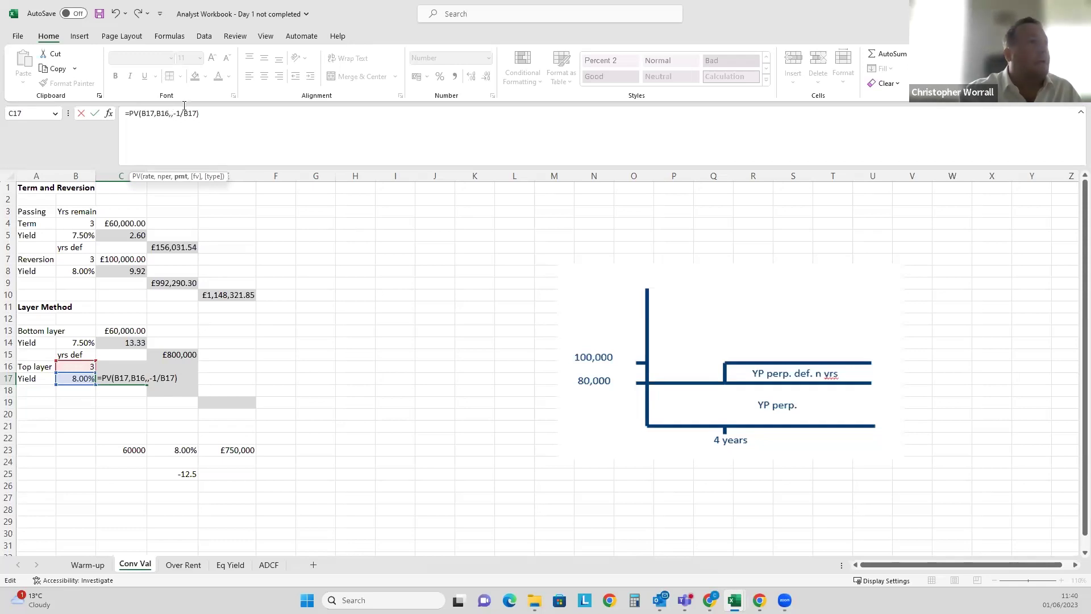
left_click(183, 114)
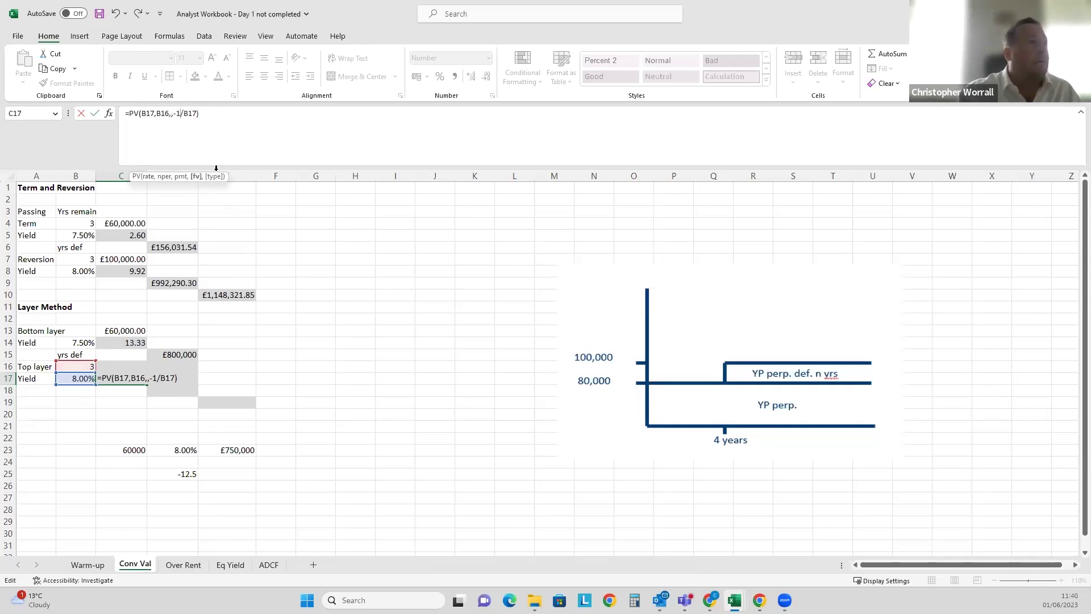
key("Tab")
Calculate the top layer value in D18 with =C17*C16.
key("Down")
type("=")
key("Up")
key("Left")
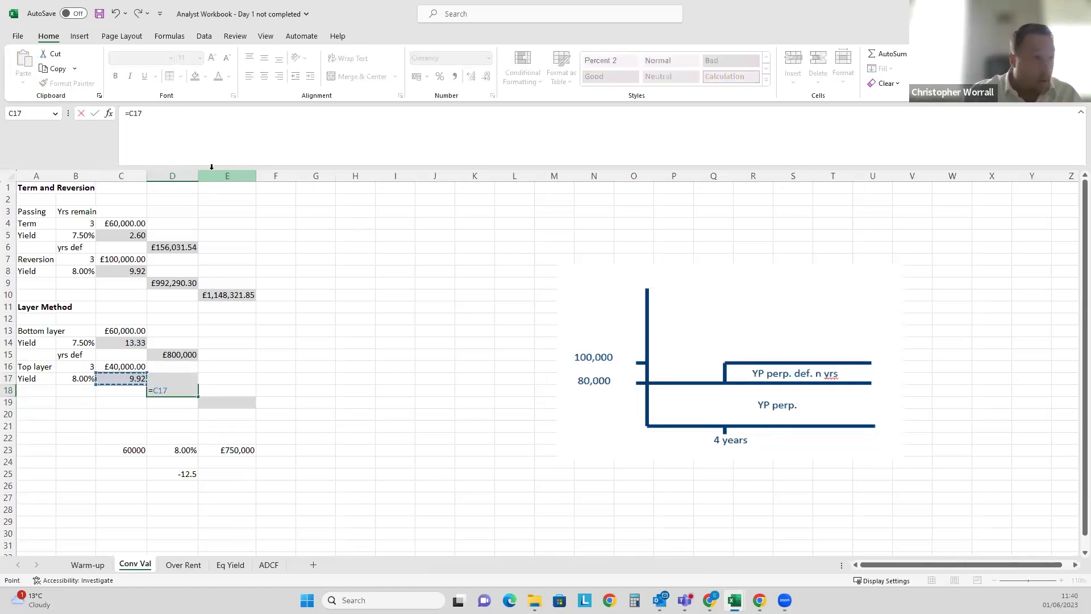
type("*")
key("Left")
key("Up")
key("Up")
key("Return")
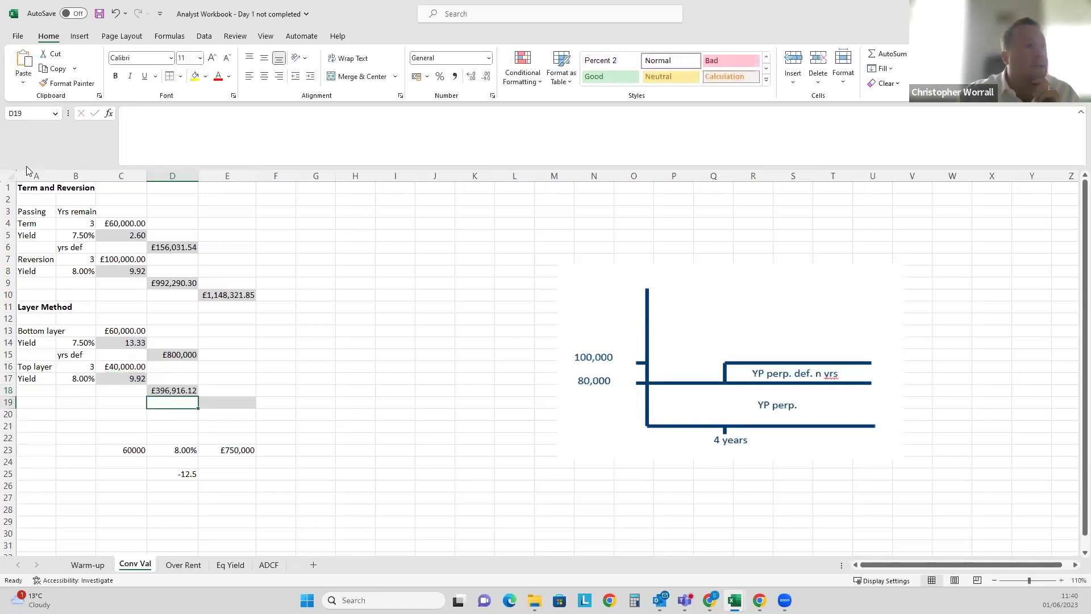
Examine the top layer rent formula in C16 and compare it with the reversion and bottom layer rents.
left_click(128, 365)
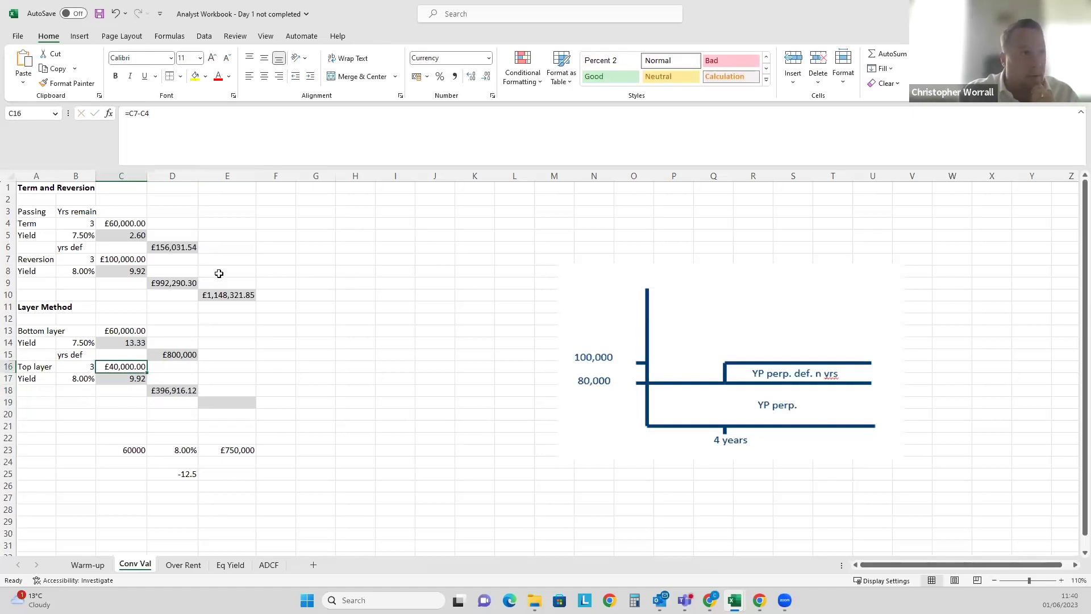
left_click(117, 328)
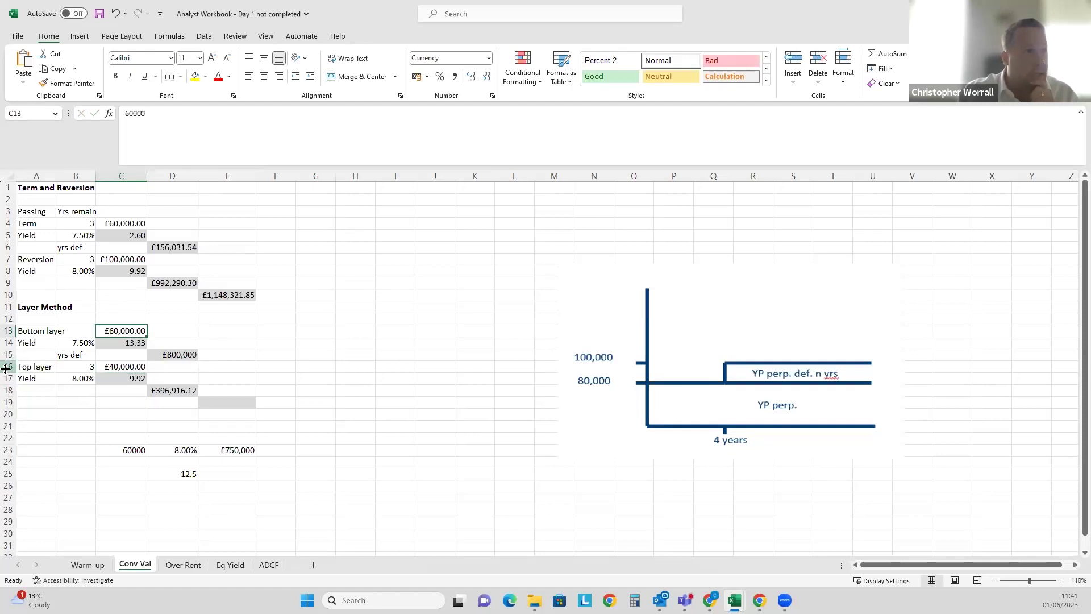
left_click(114, 256)
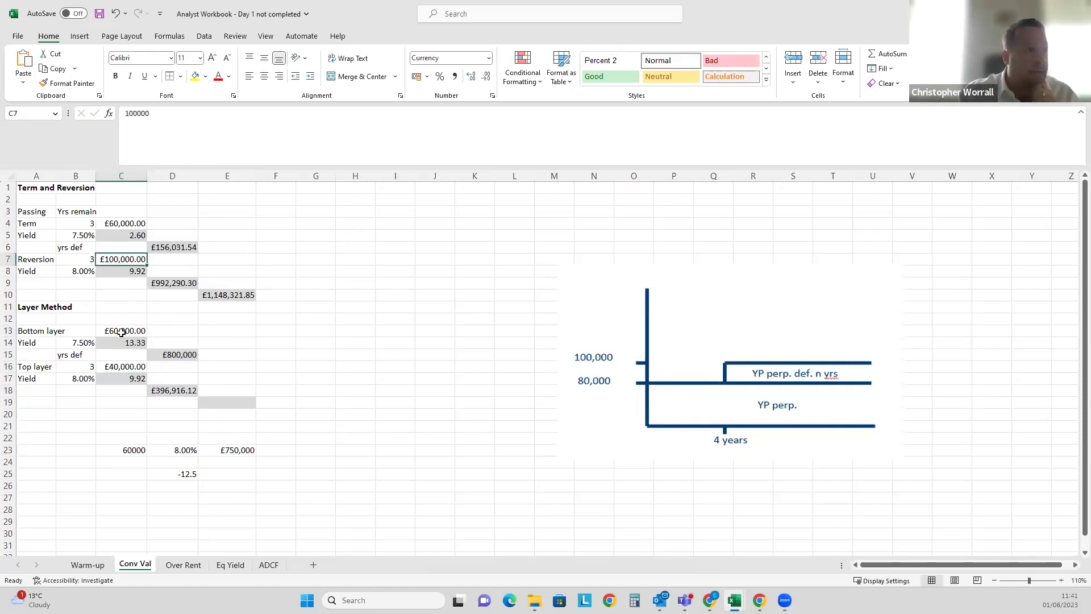
left_click(129, 364)
left_click(234, 143)
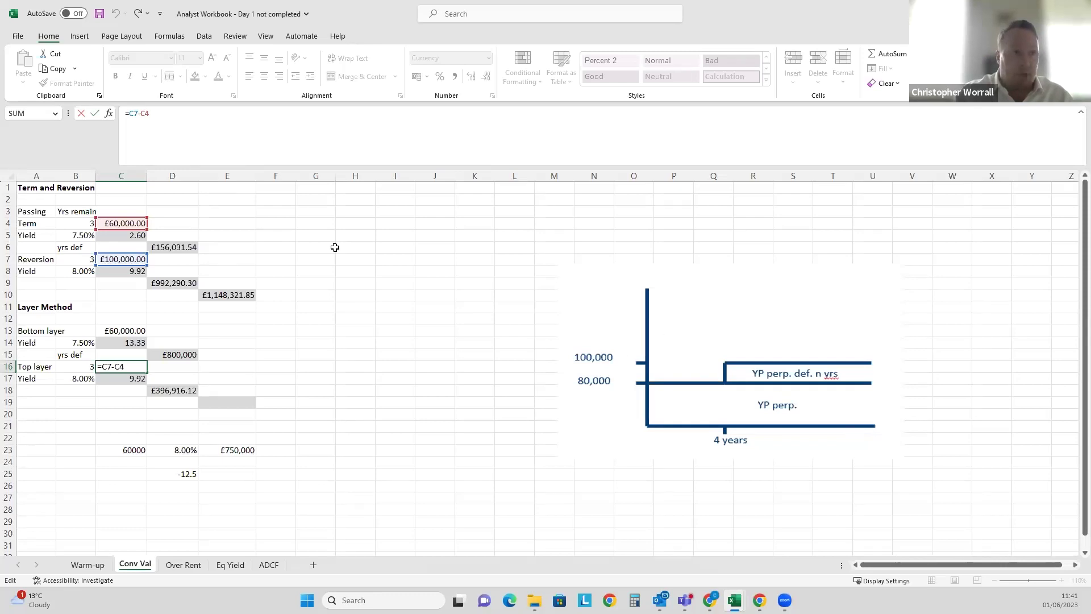
key("ctrl+Return")
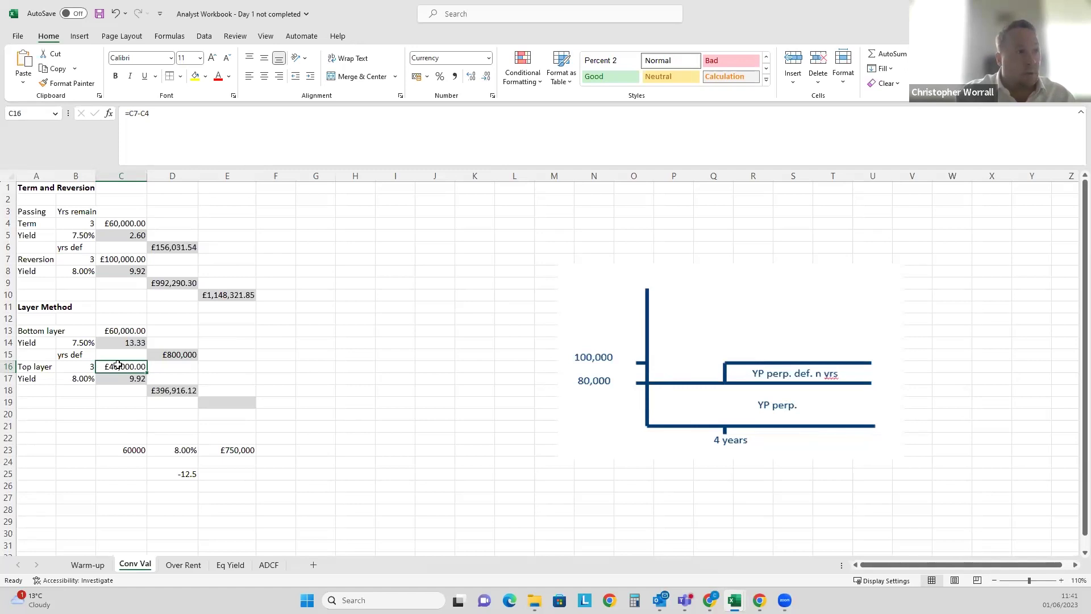
key("F2")
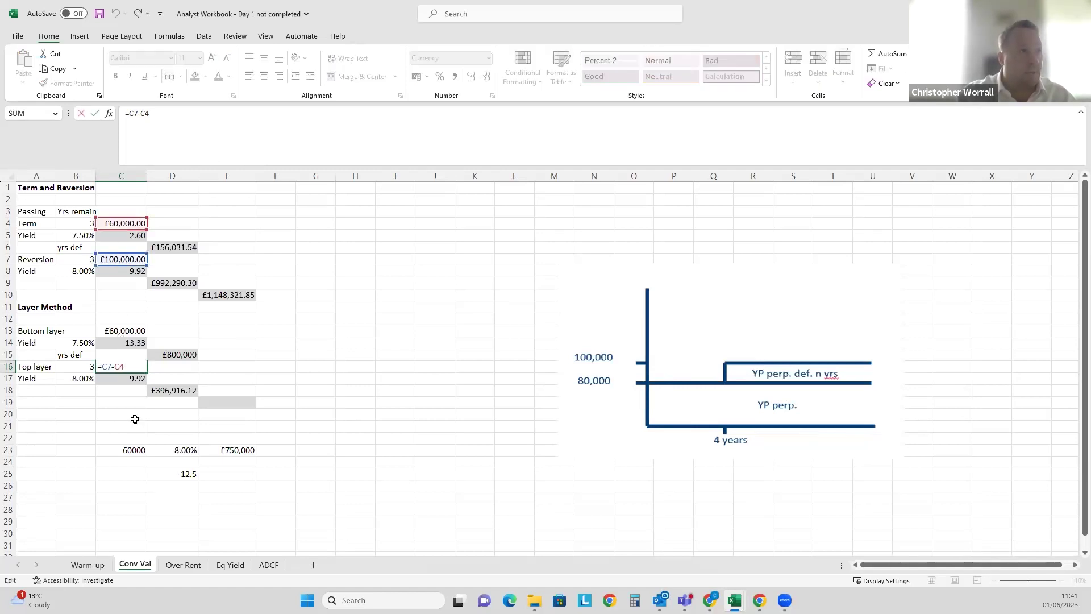
key("Escape")
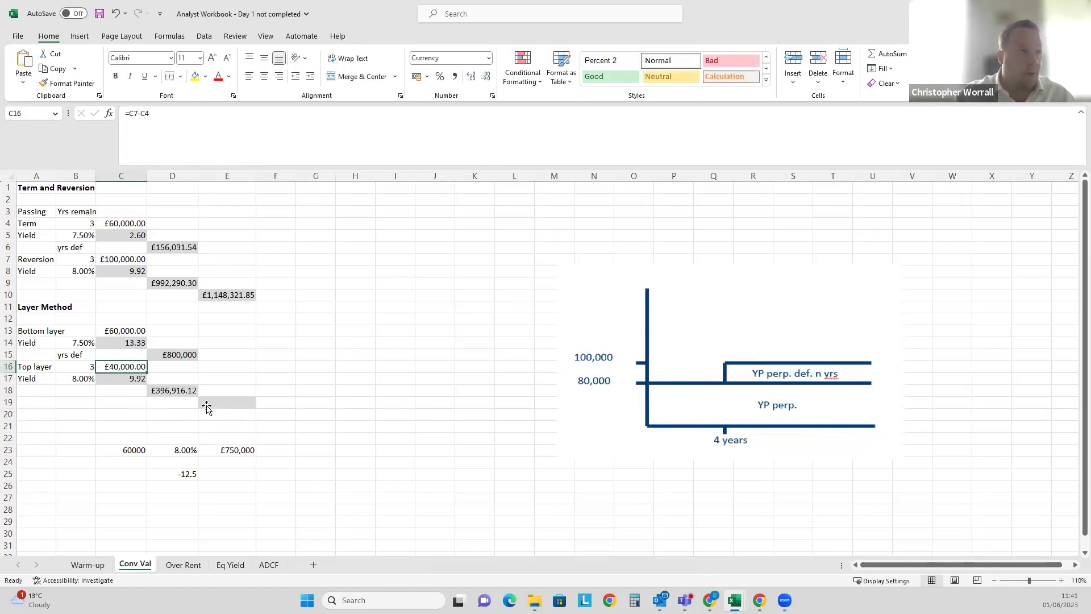
Display the top layer value in D18 with no decimal places.
left_click(207, 407)
key("Up")
key("Left")
key("alt")
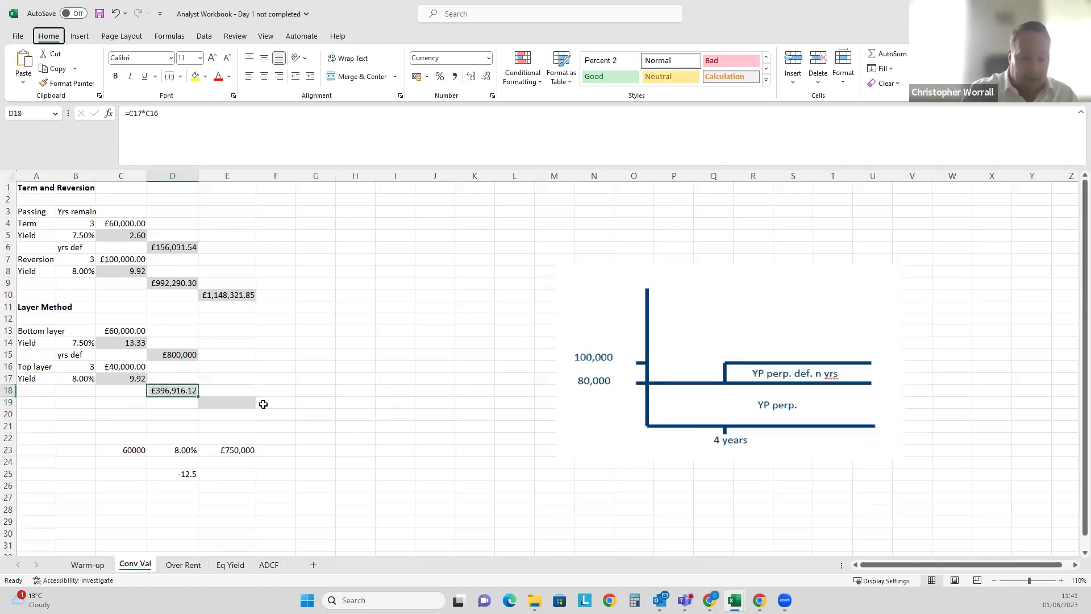
key("h")
key("9")
key("9")
Total the two layer values in E19 with =D15+D18.
key("Down")
key("Right")
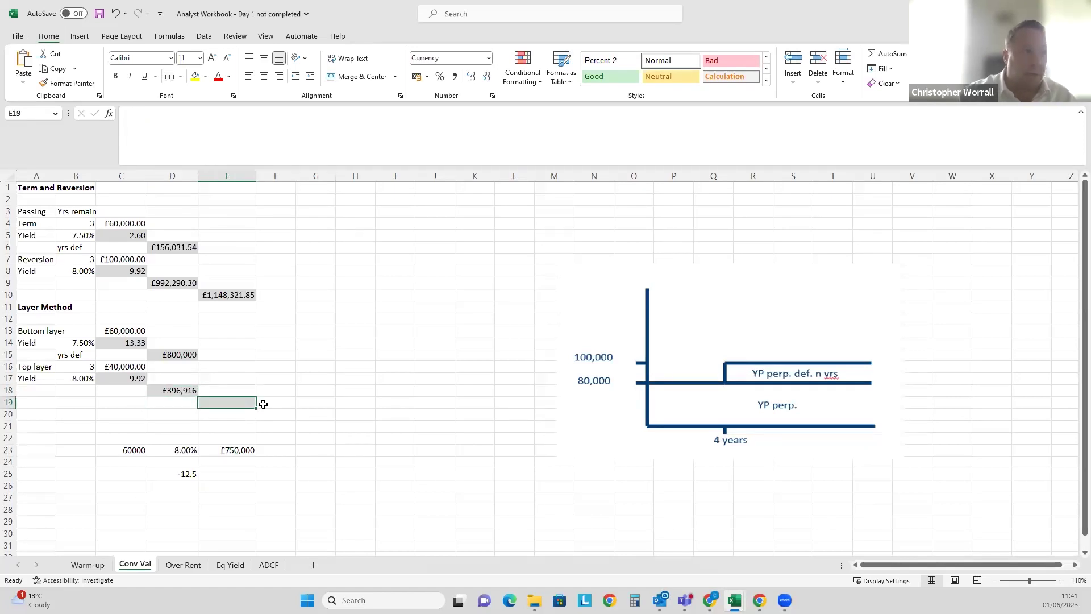
type("=")
key("Up")
key("Left")
key("Up")
key("Up")
key("Up")
type("+")
key("Up")
key("Left")
key("Return")
key("Up")
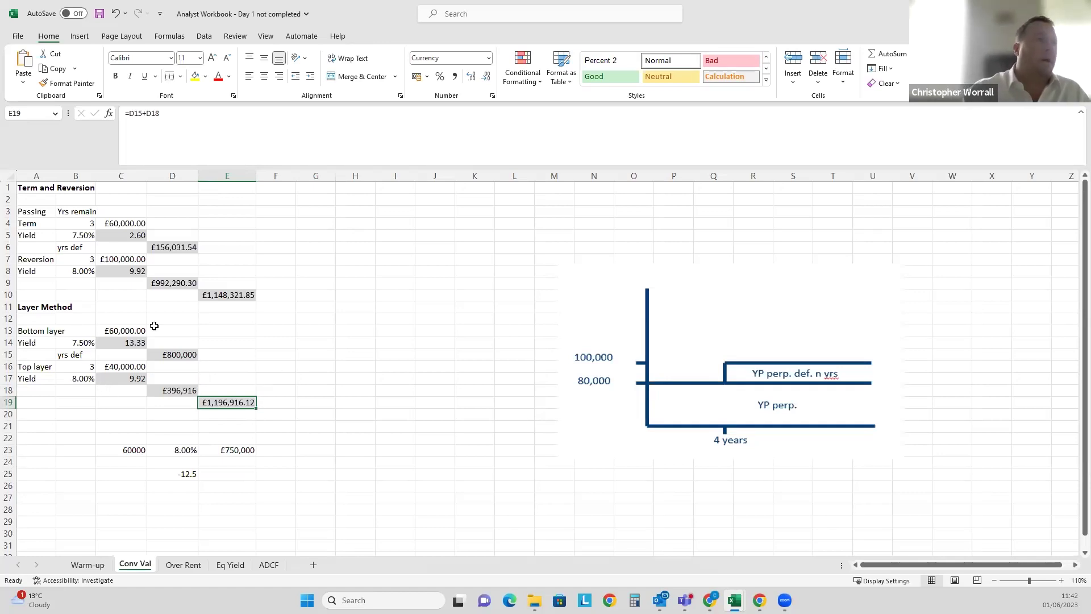
Check the bottom layer multiplier formula in C14 and select E10:E19 to compare both methods' total values.
left_click(147, 343)
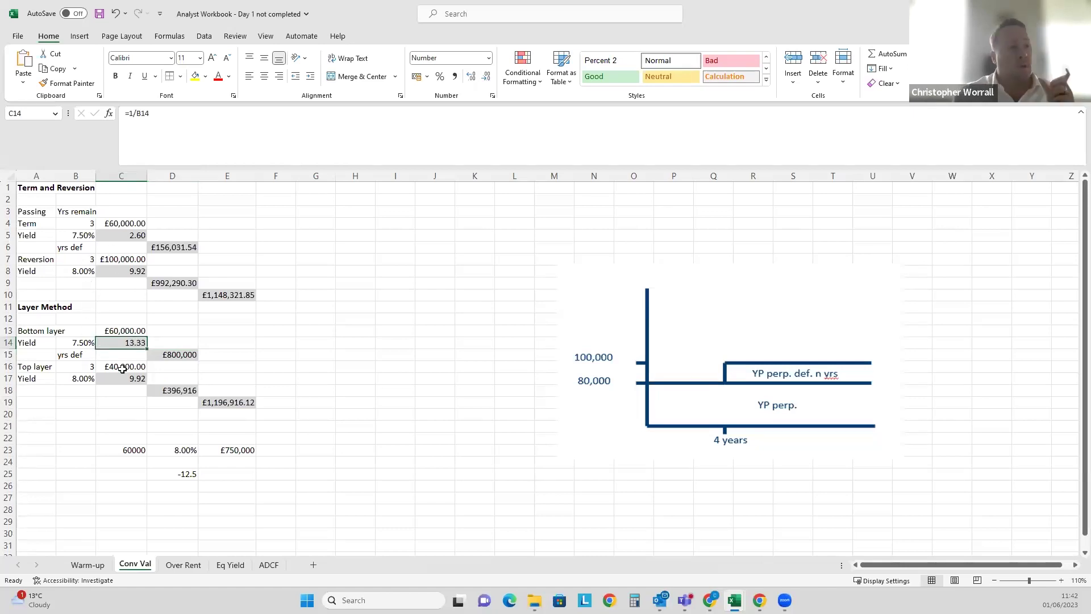
left_click(244, 403)
key("ctrl+shift+Up")
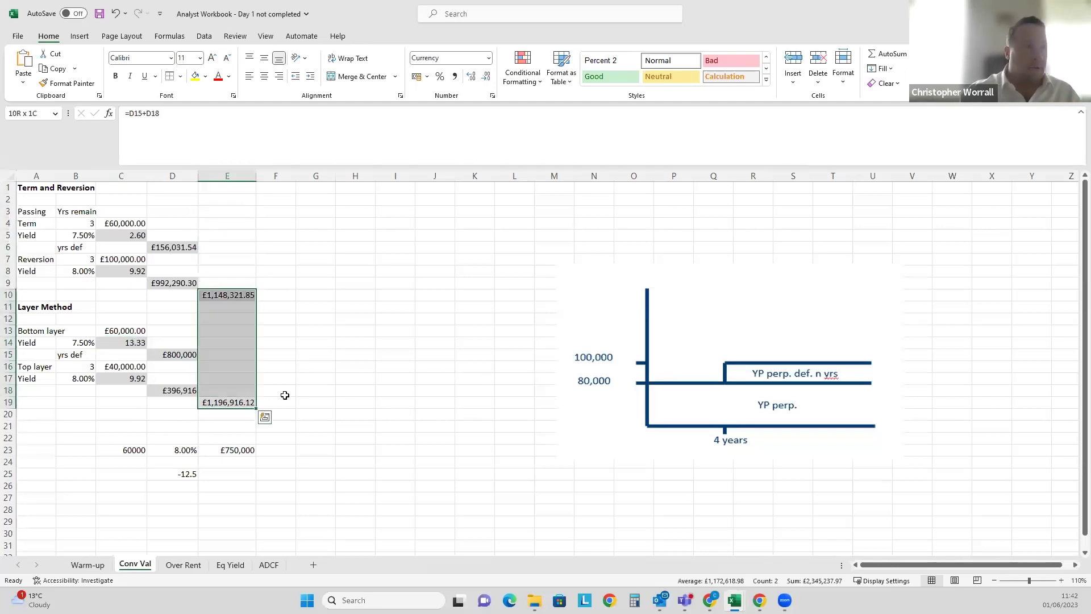
Display the two methods' total values in E10:E19 with no decimal places.
key("alt+h")
key("9")
key("alt+h")
key("9")
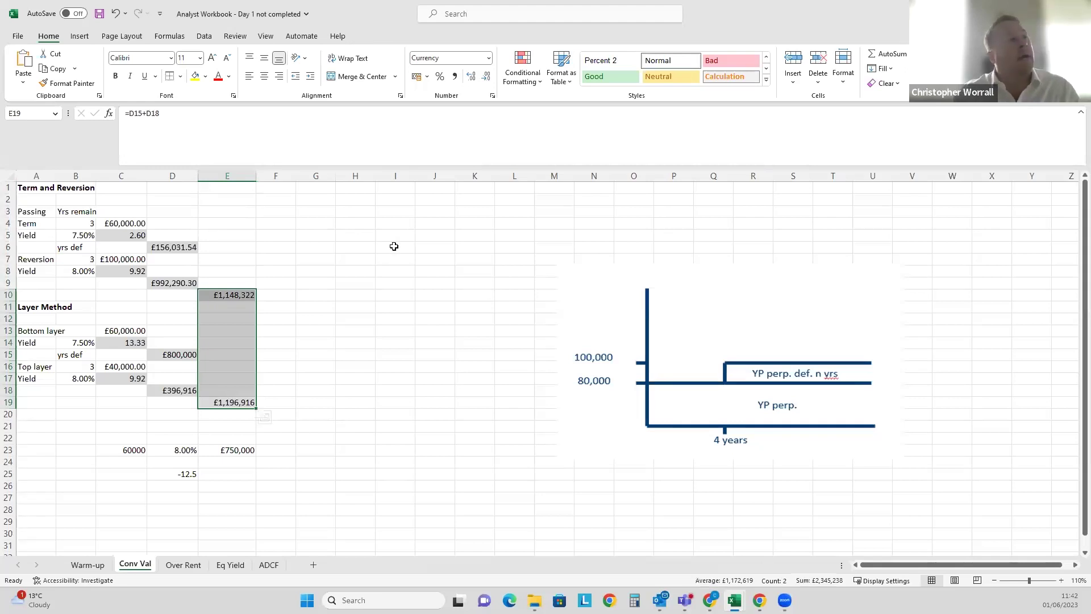
Compare the total values in E10 and E19 and check the top layer rent formula in C16.
left_click(374, 247)
left_click(206, 295)
left_click(221, 402)
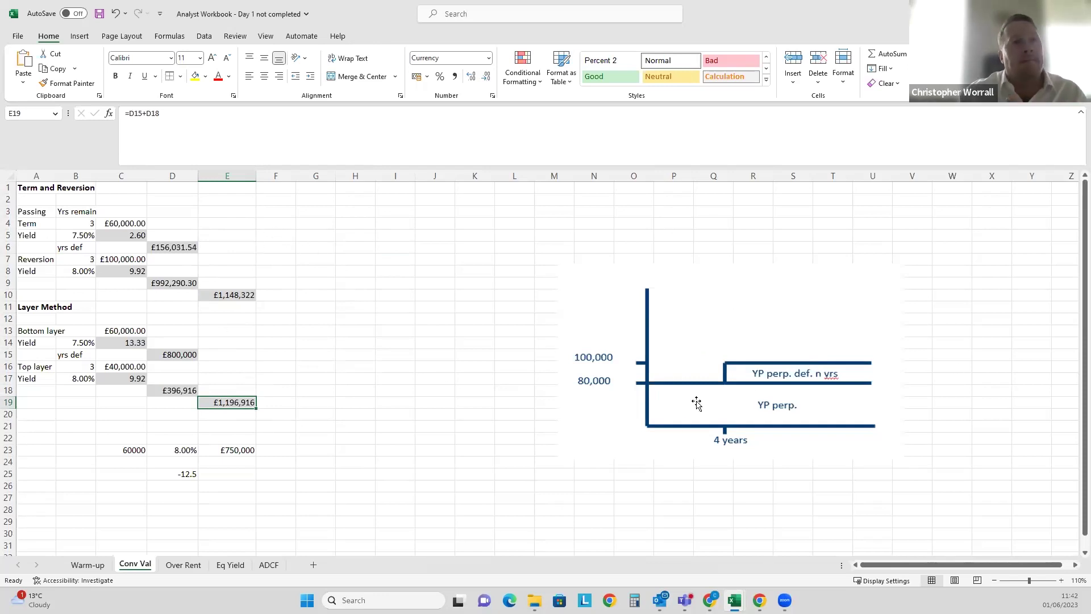
left_click(108, 368)
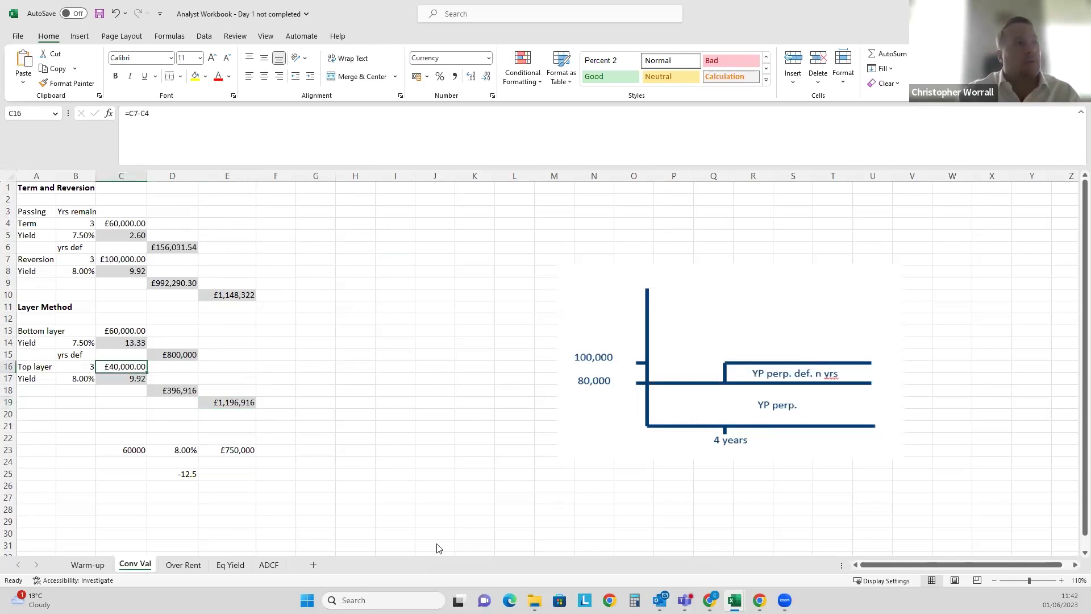
On the ADCF sheet, clear the cash flow contents in B14:G19 and the analysis results in B22:B24.
left_click(198, 569)
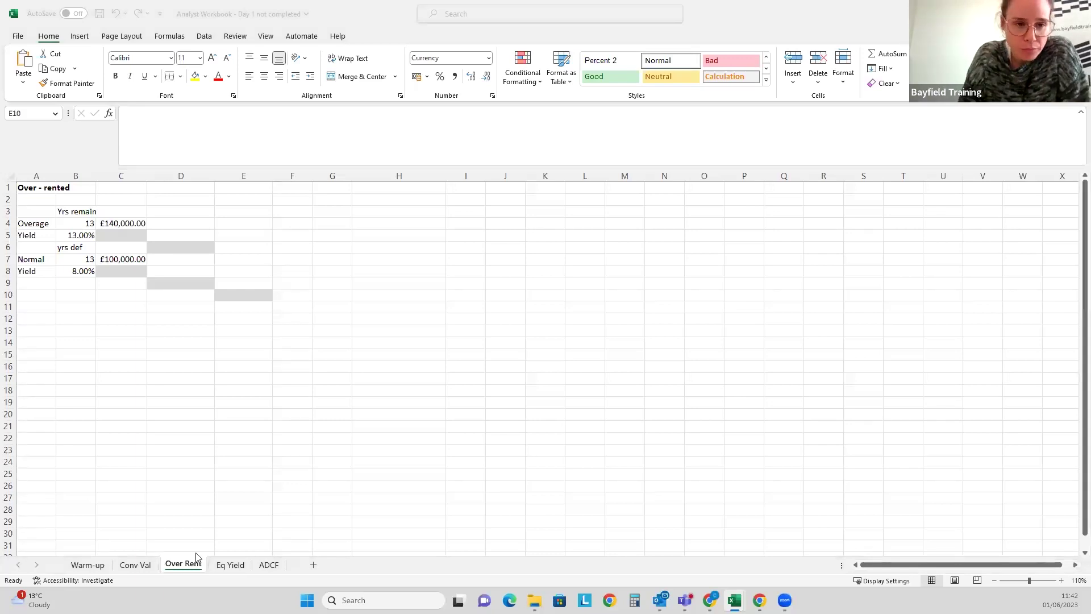
left_click(228, 564)
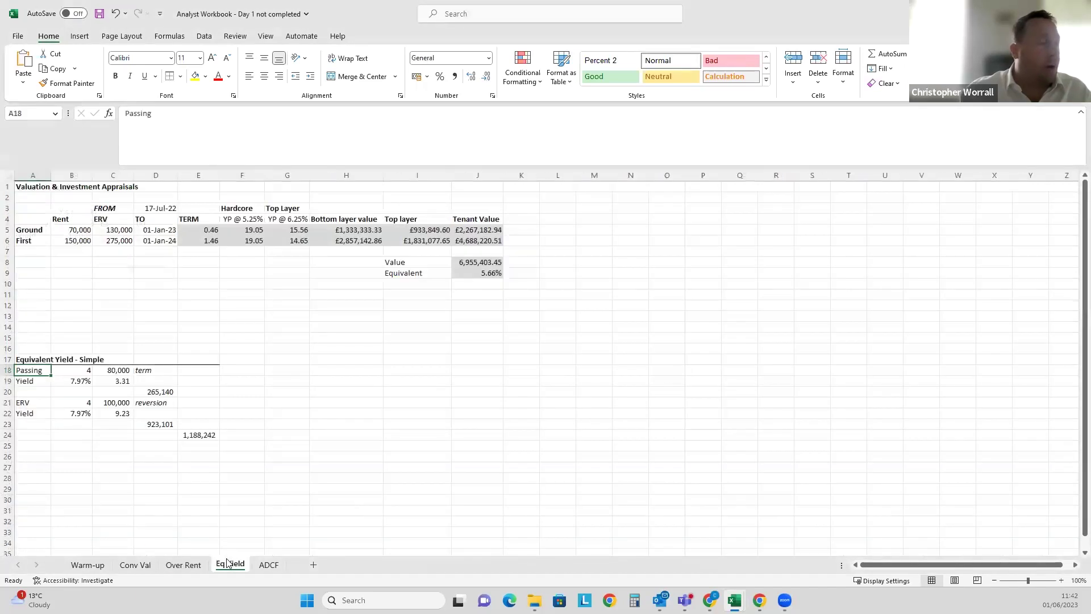
left_click(270, 564)
left_click_drag(108, 343, 368, 369)
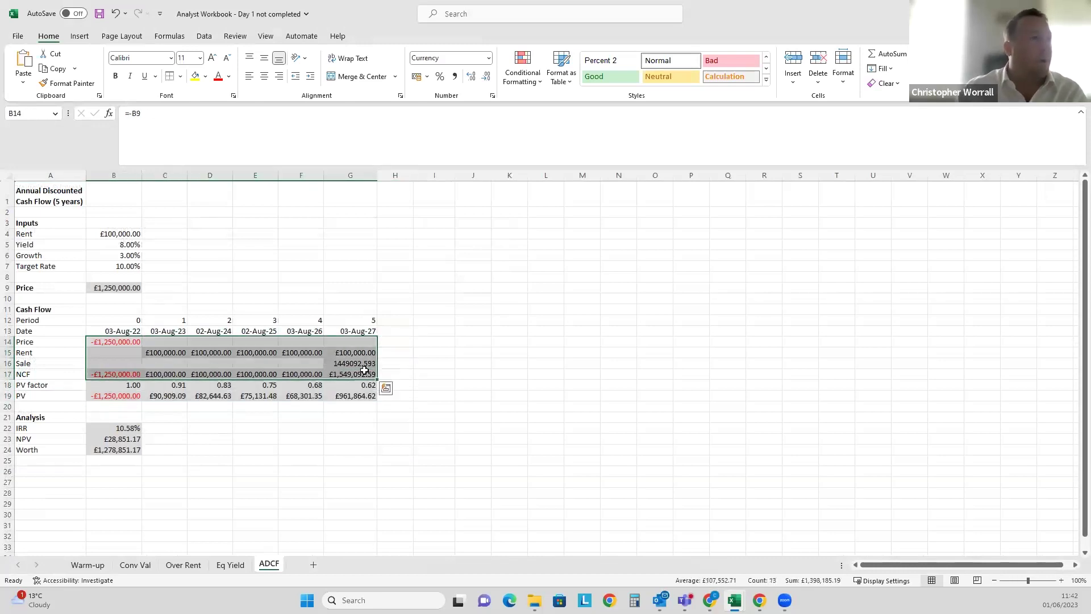
key("Delete")
left_click_drag(117, 390, 343, 387)
key("Delete")
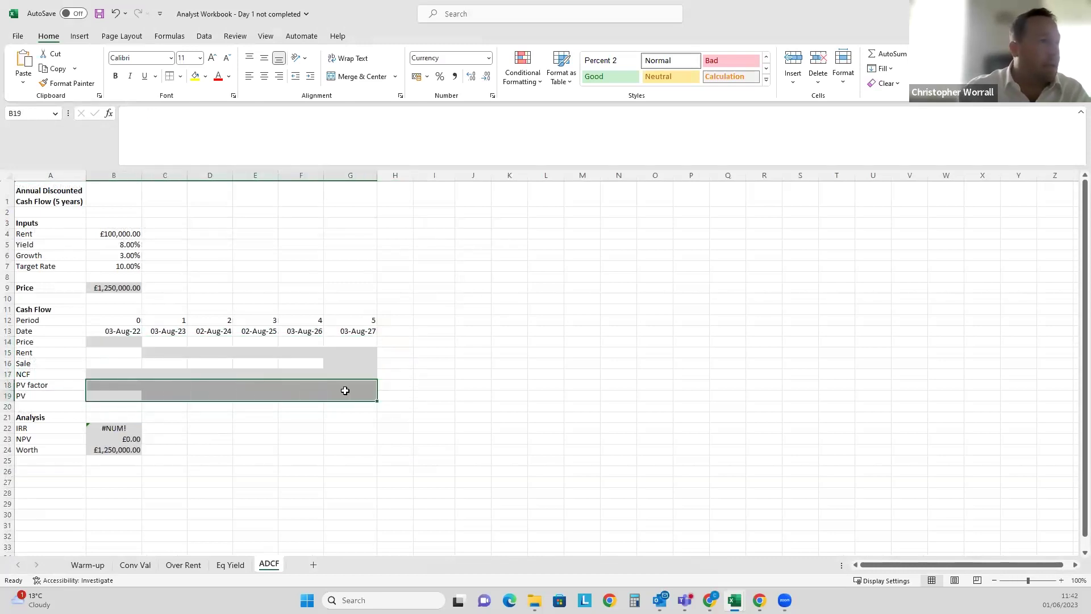
left_click_drag(122, 428, 126, 453)
key("Delete")
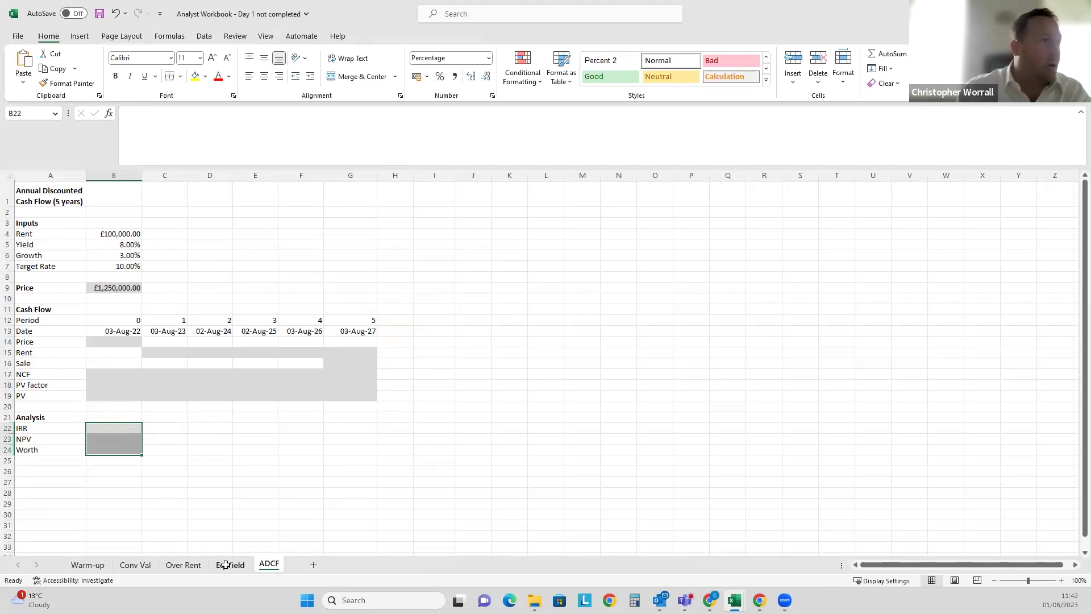
left_click(123, 235)
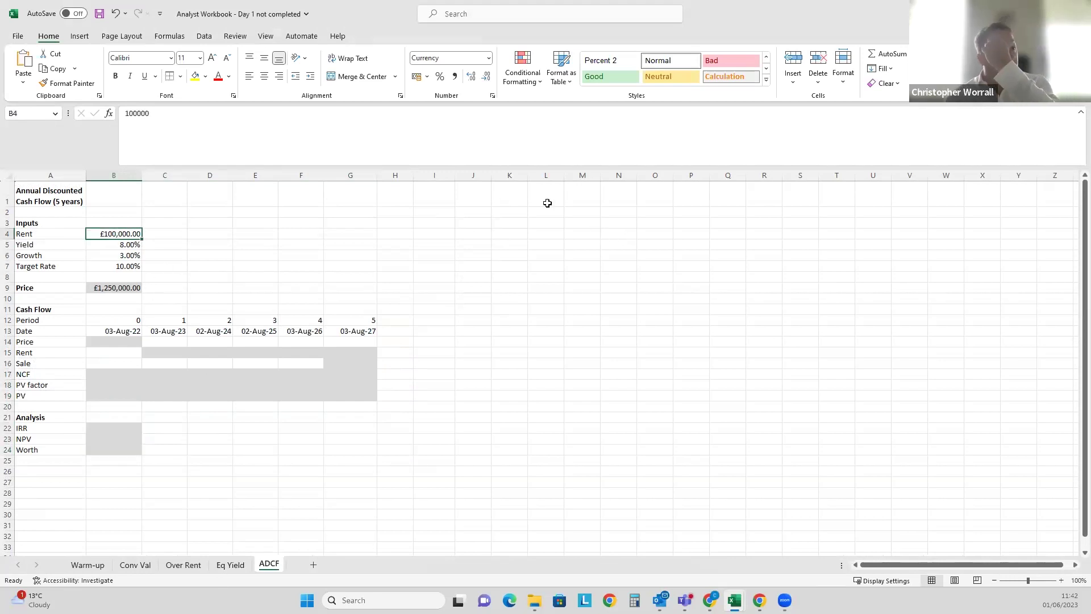
left_click_drag(137, 264, 126, 219)
key("ctrl+c")
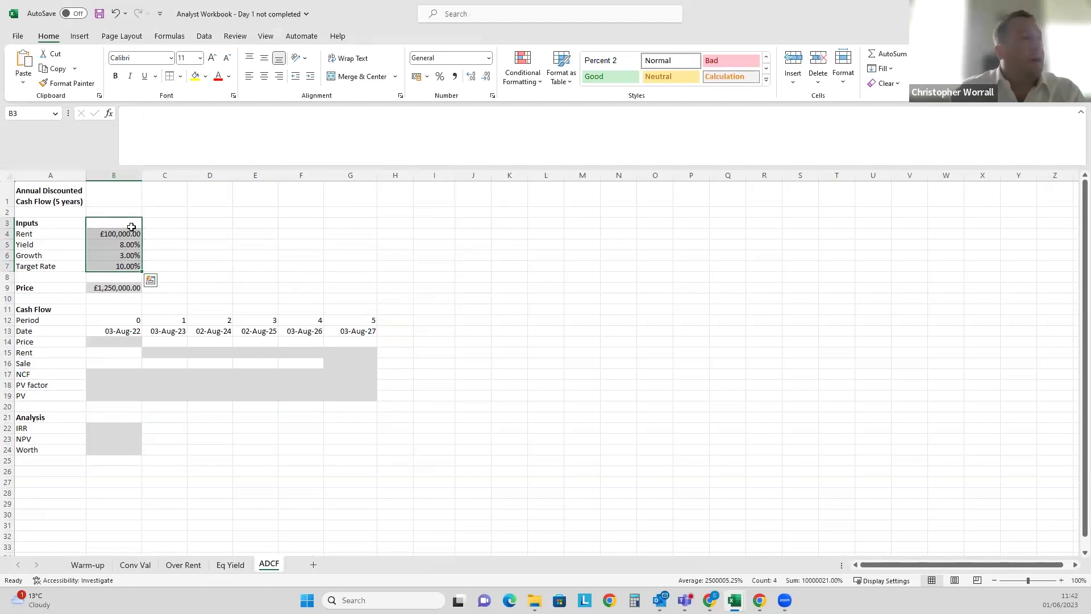
key("Delete")
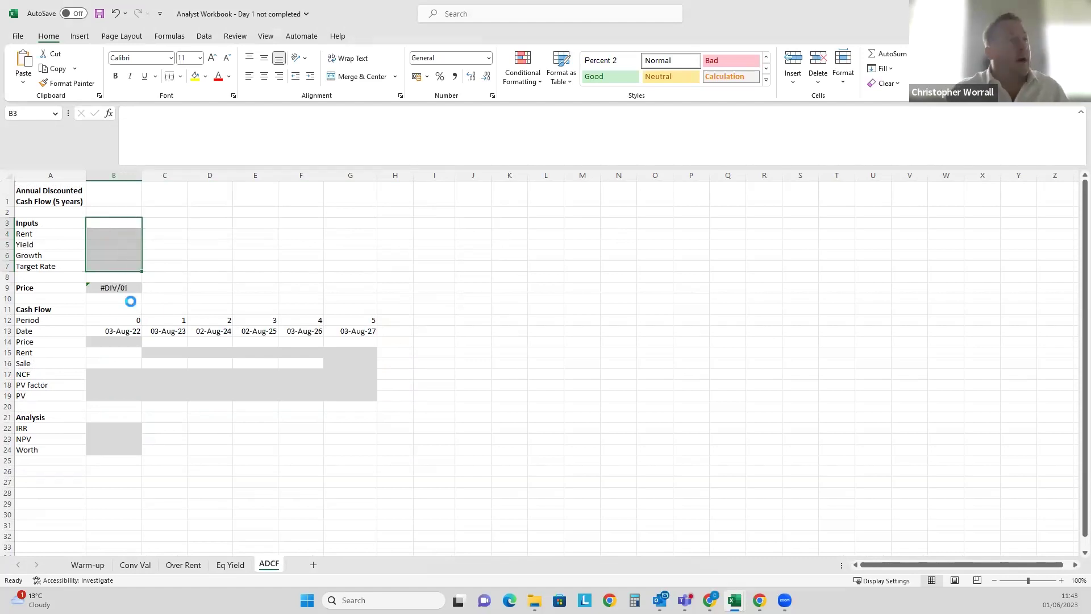
key("ctrl+v")
left_click(165, 234)
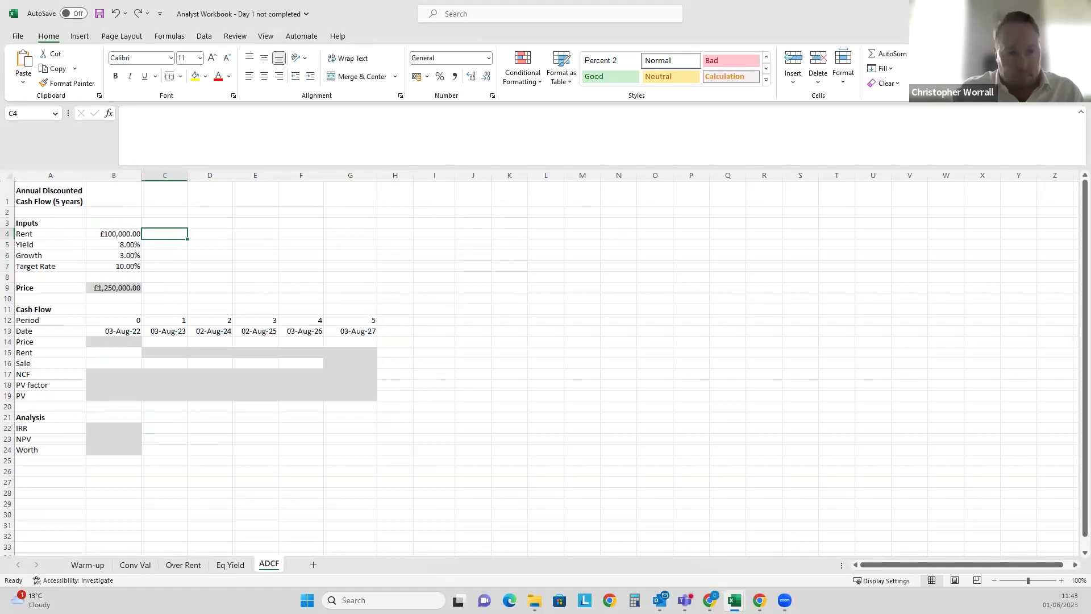
Check the yield, growth and target rate inputs in B5:B7.
key("alt+Tab")
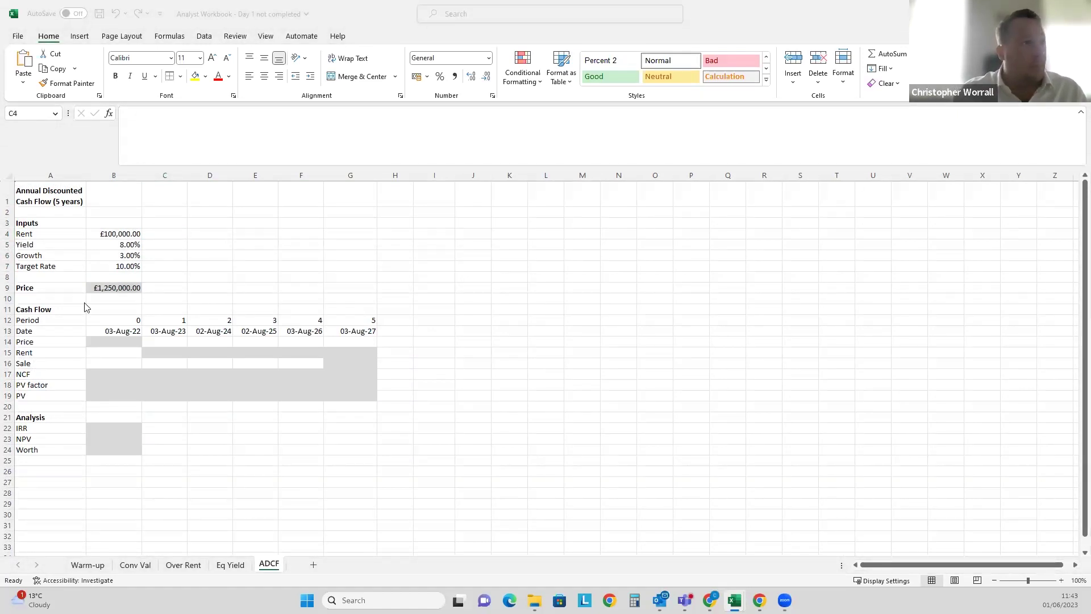
left_click(108, 245)
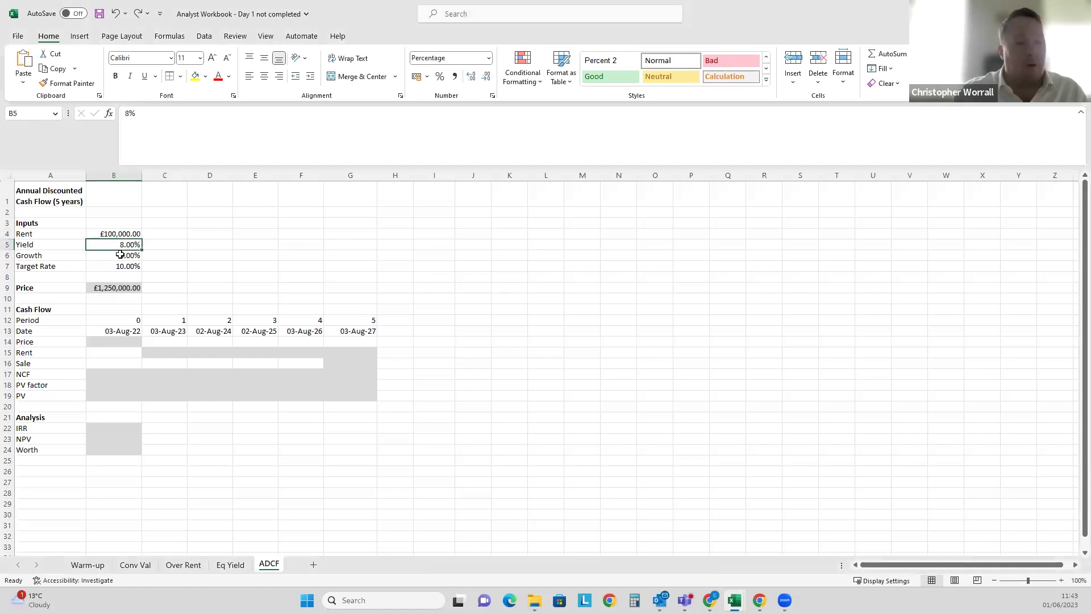
left_click(120, 255)
left_click(131, 265)
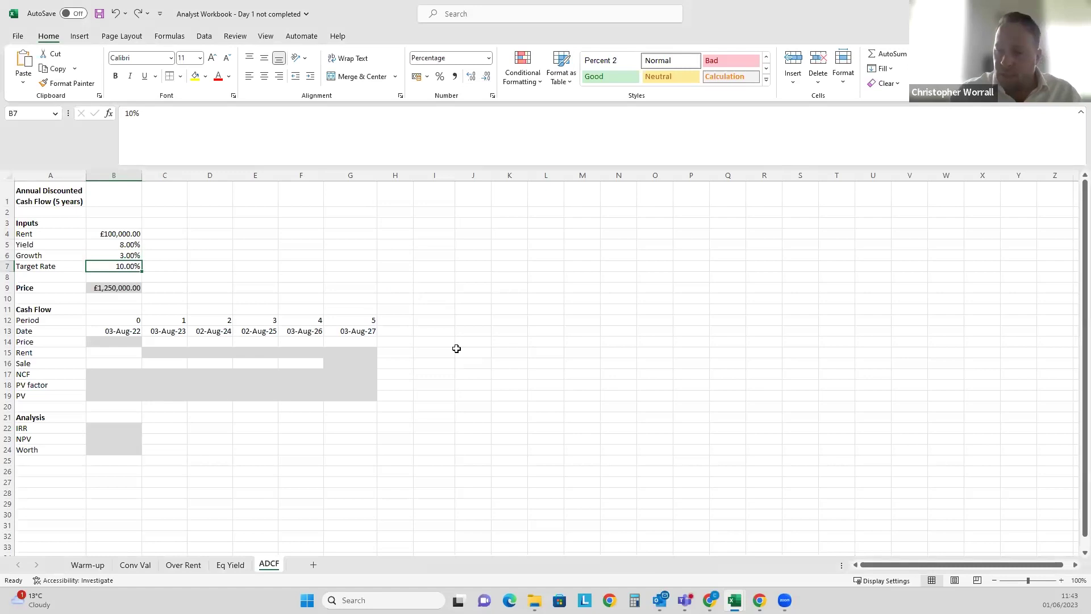
Display the price in B9 with no decimal places.
left_click(112, 286)
key("alt+h")
key("9")
key("9")
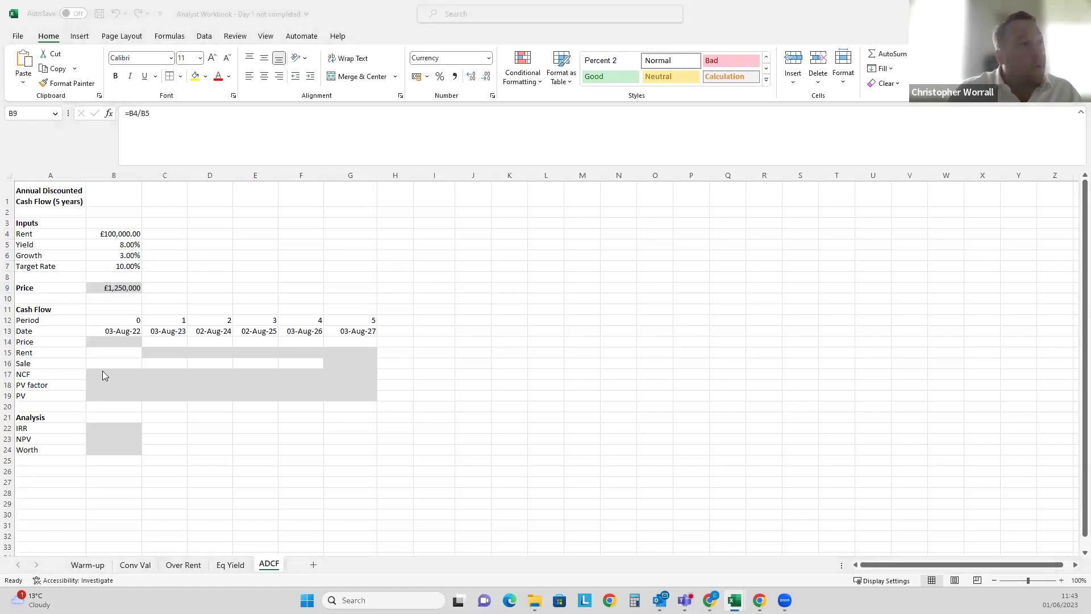
Enter =EDATE(B13,12) in C13 and copy it across the date row to G13.
left_click(109, 330)
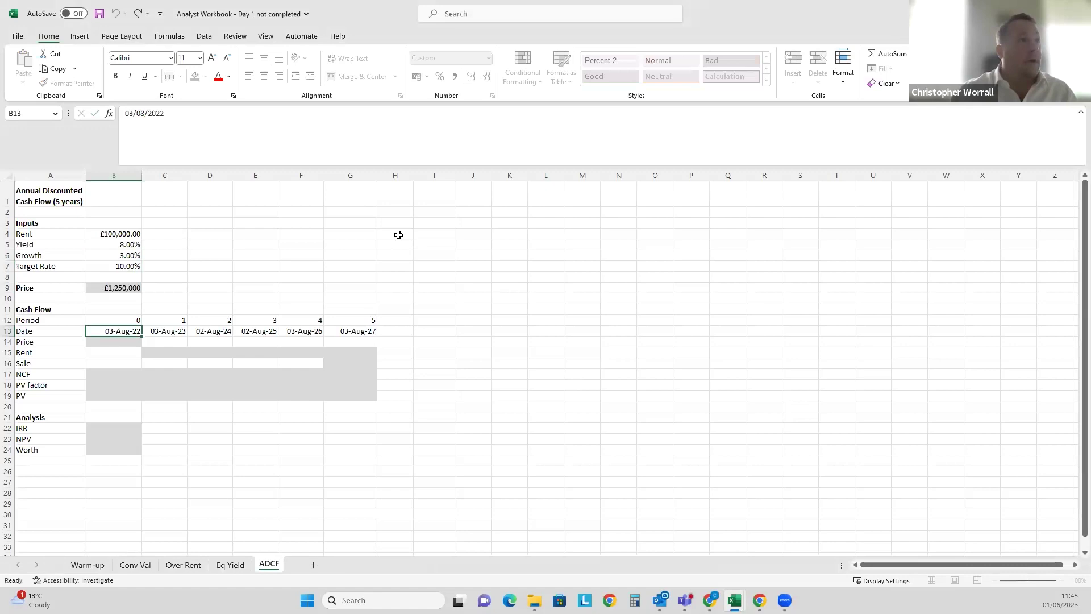
key("Right")
type("=EDATE(")
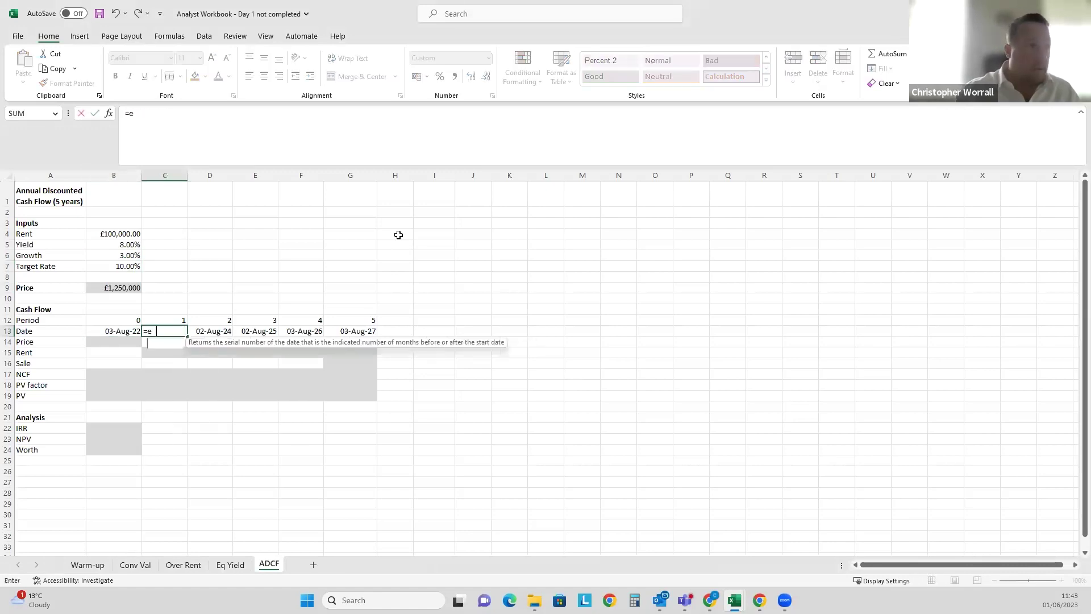
key("Left")
type(",12")
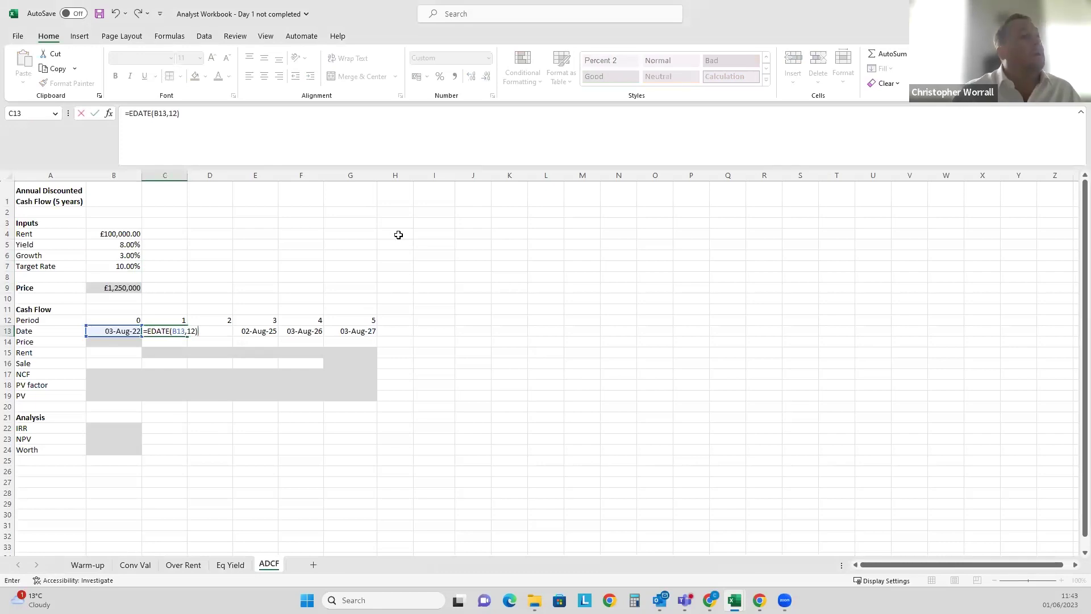
key("ctrl+Return")
key("ctrl+c")
key("ctrl+shift+Right")
key("Return")
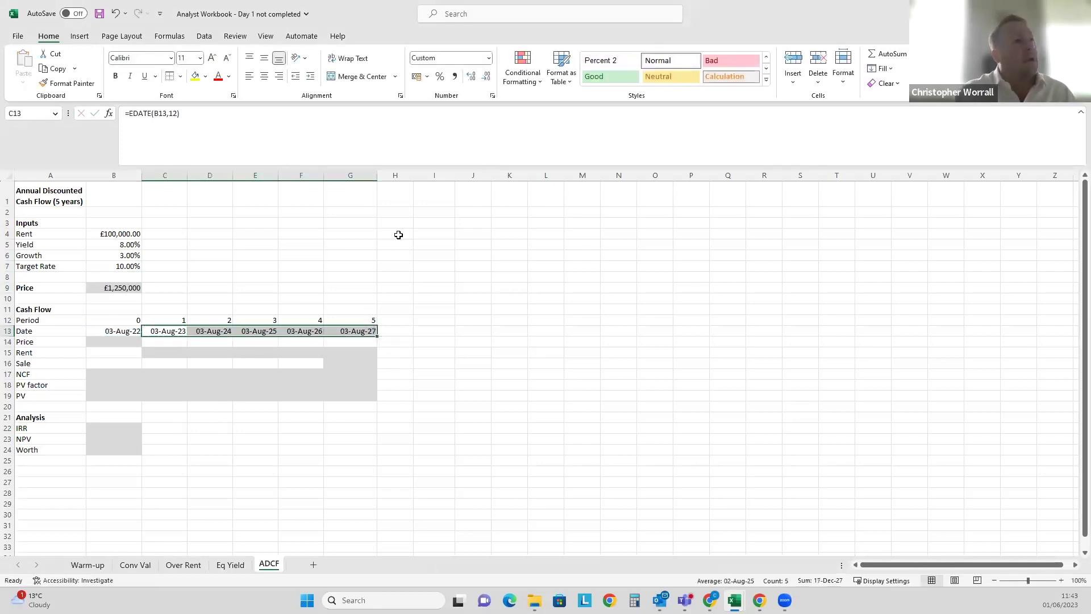
Examine the date formulas across C13:G13 and return to the start date in B13.
key("Left")
key("Right")
key("Right")
key("Right")
key("Right")
key("Right")
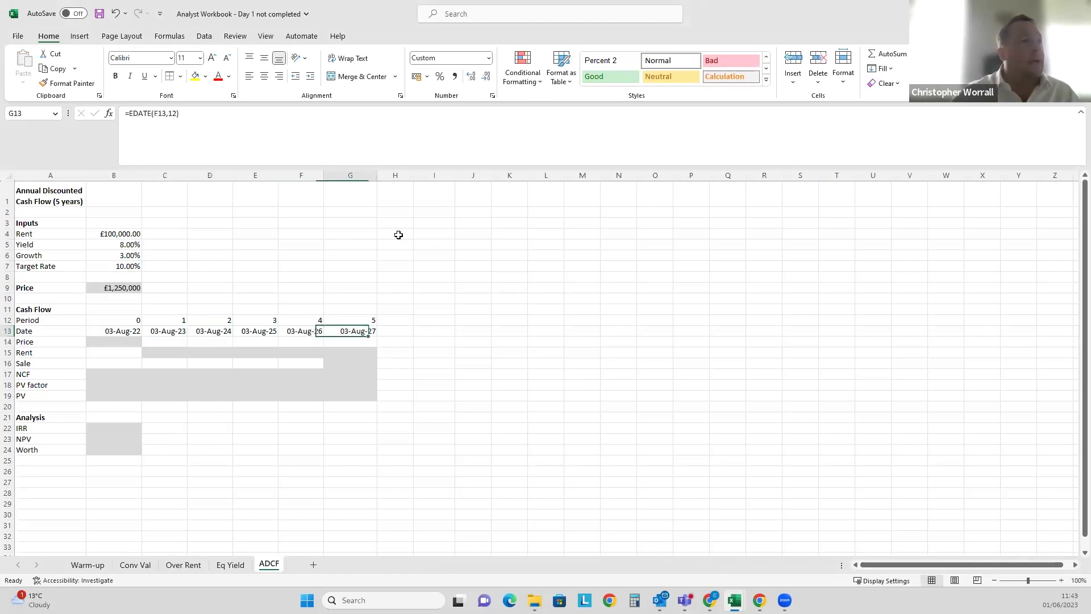
key("Left")
key("Left")
key("Left")
key("Left")
key("Left")
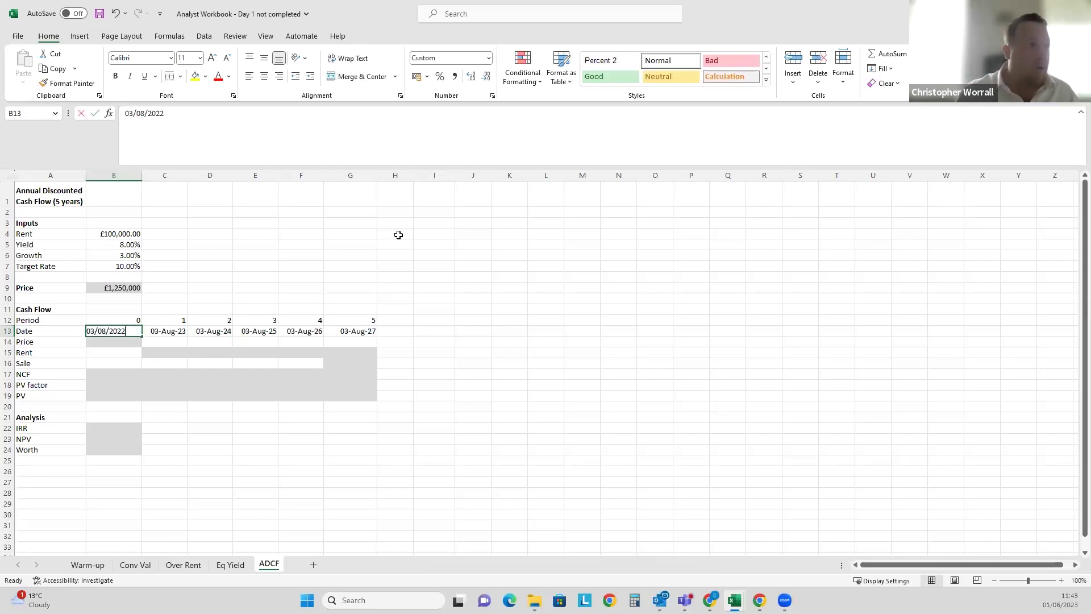
Re-enter 03/08/2022 as the start date in B13, try the number format on it and undo the formatting.
type("03/08/2022")
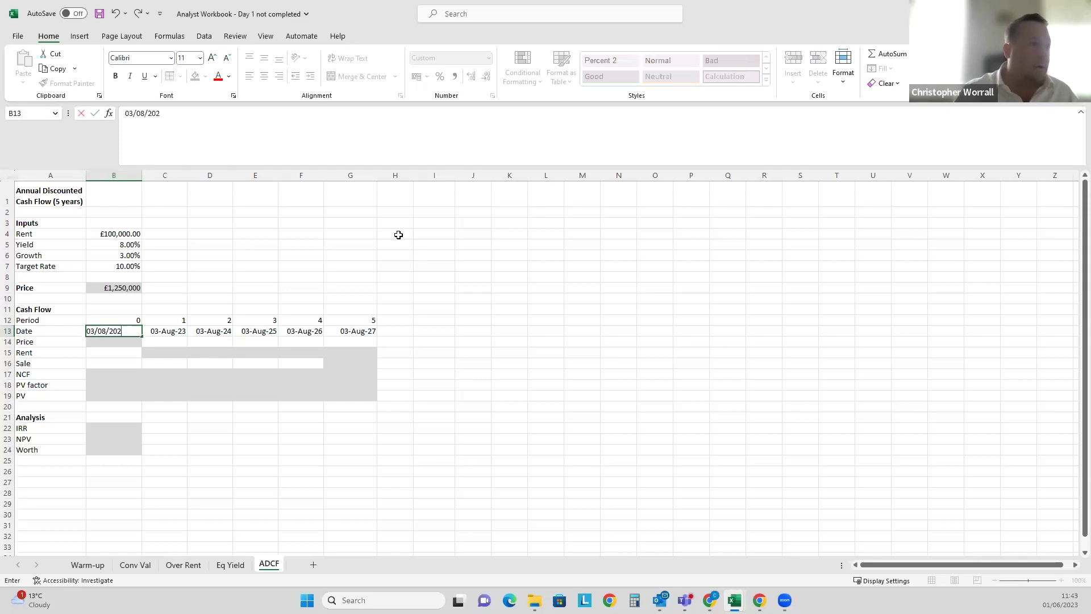
key("Return")
key("Up")
key("ctrl+shift+1")
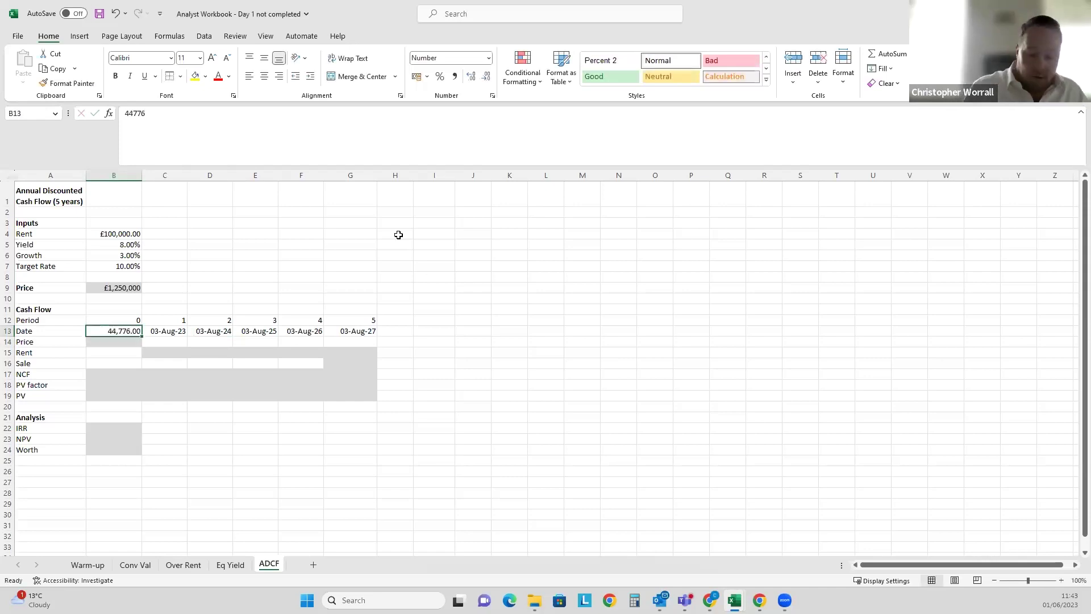
key("ctrl+z")
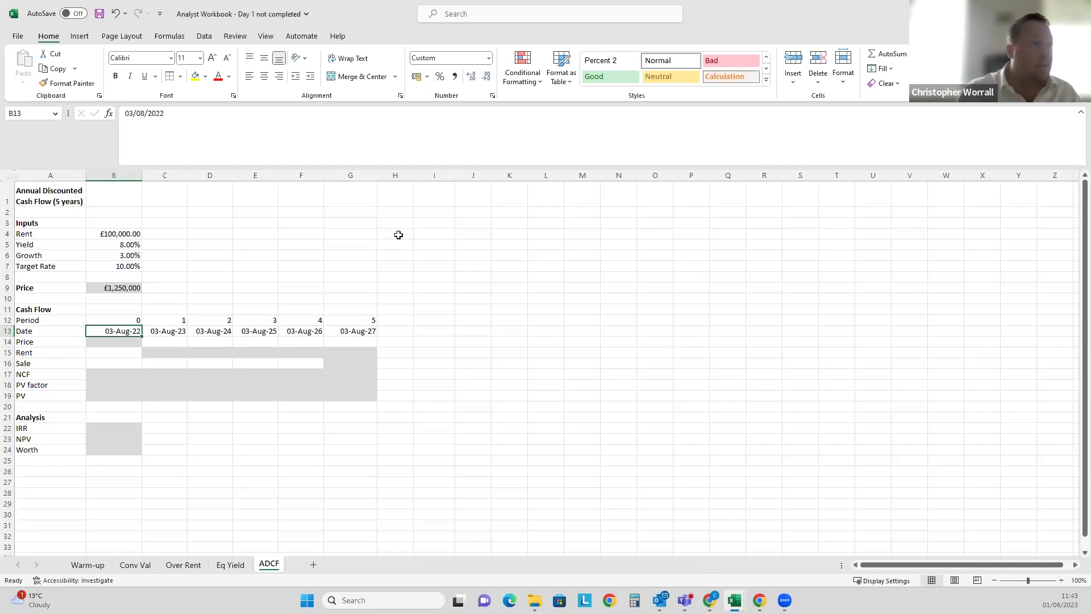
Show the dates in B13:G13 as serial numbers and restore their date format.
key("ctrl+shift+1")
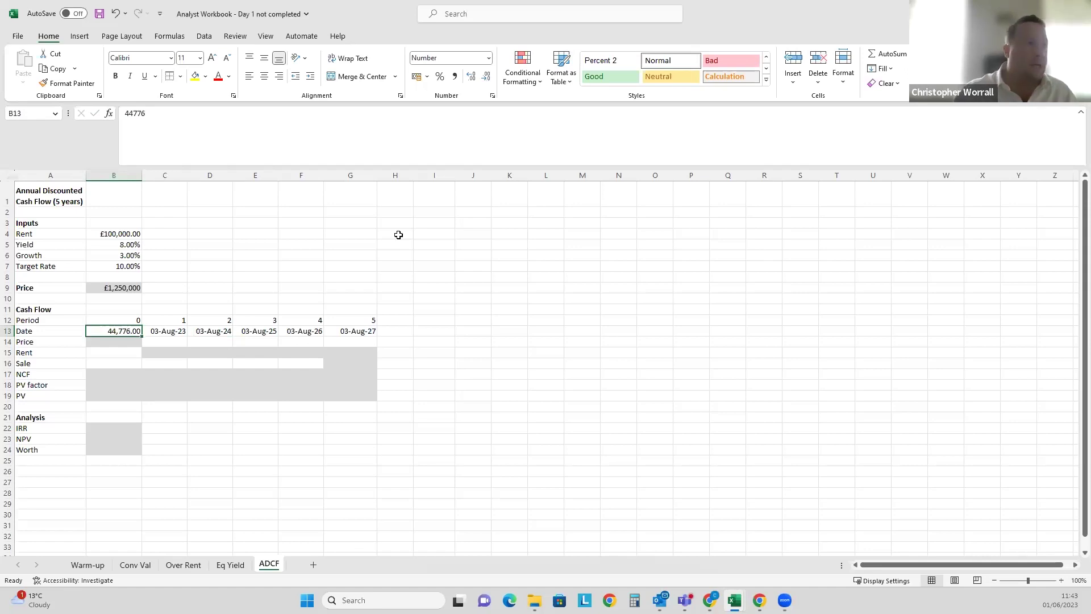
key("ctrl+shift+Right")
key("ctrl+shift+1")
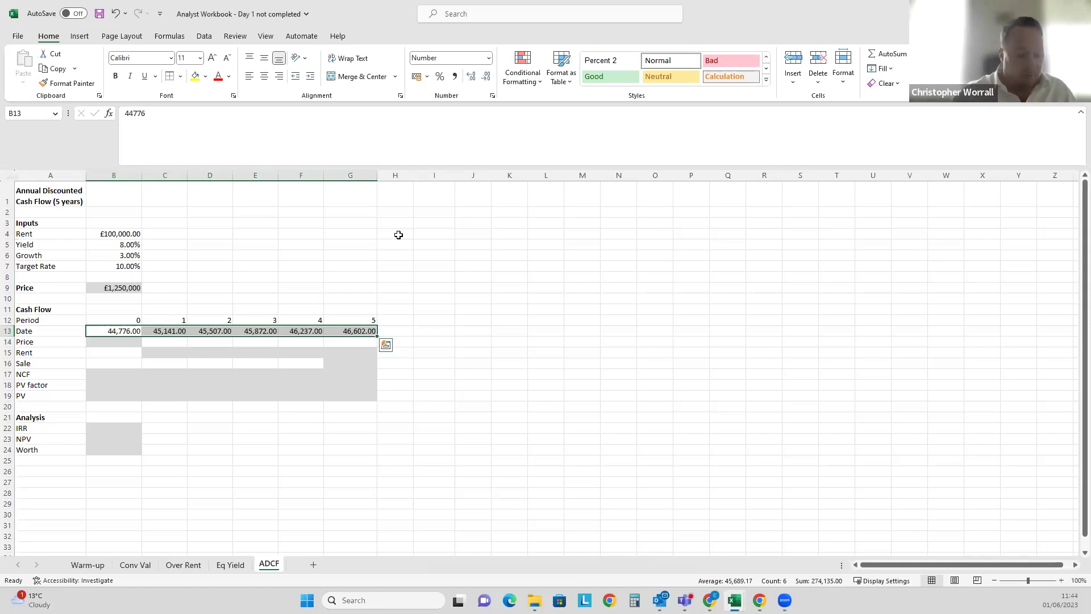
key("ctrl+shift+3")
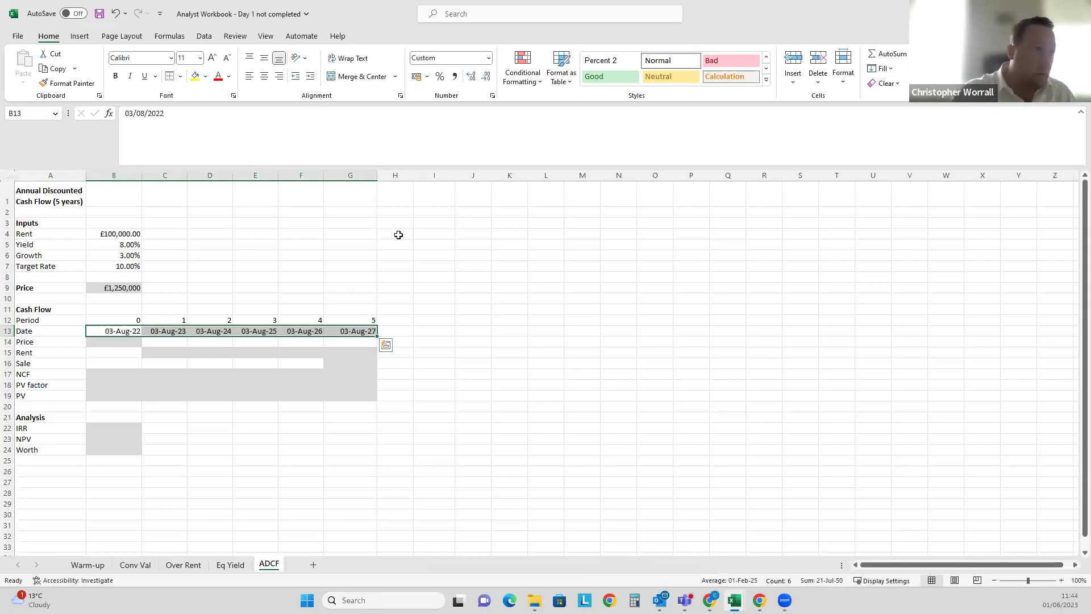
Re-enter the formula =EDATE(B13,12) in C13 and copy it through to G13.
key("Right")
key("Left")
key("Right")
type("=edate")
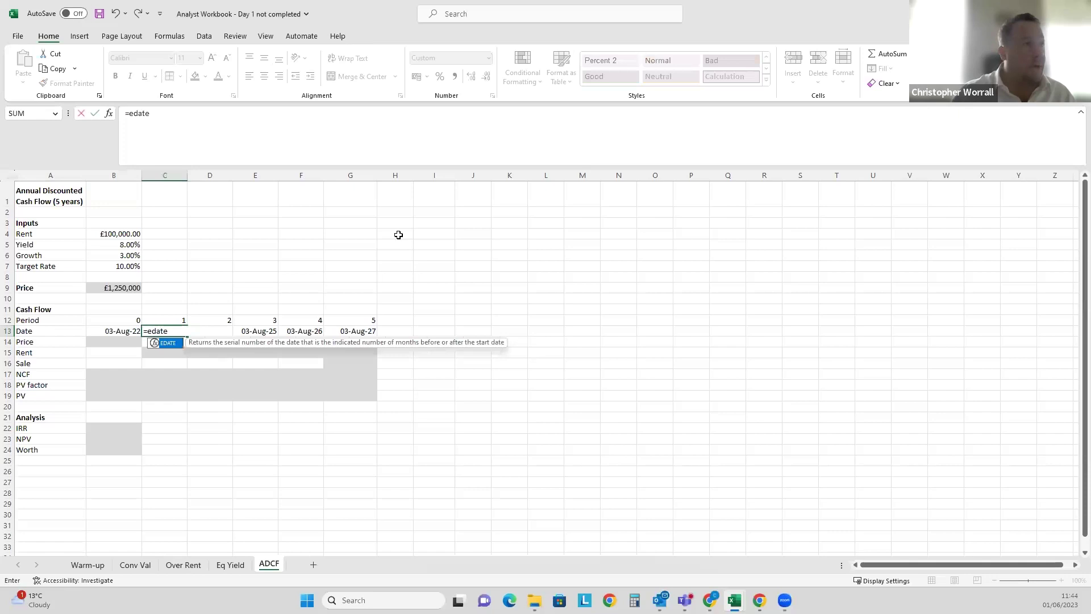
key("Tab")
key("Left")
type(",12)")
key("Return")
key("Up")
key("ctrl+c")
key("shift+Right")
key("shift+Right")
key("shift+Right")
key("shift+Right")
key("ctrl+v")
key("Escape")
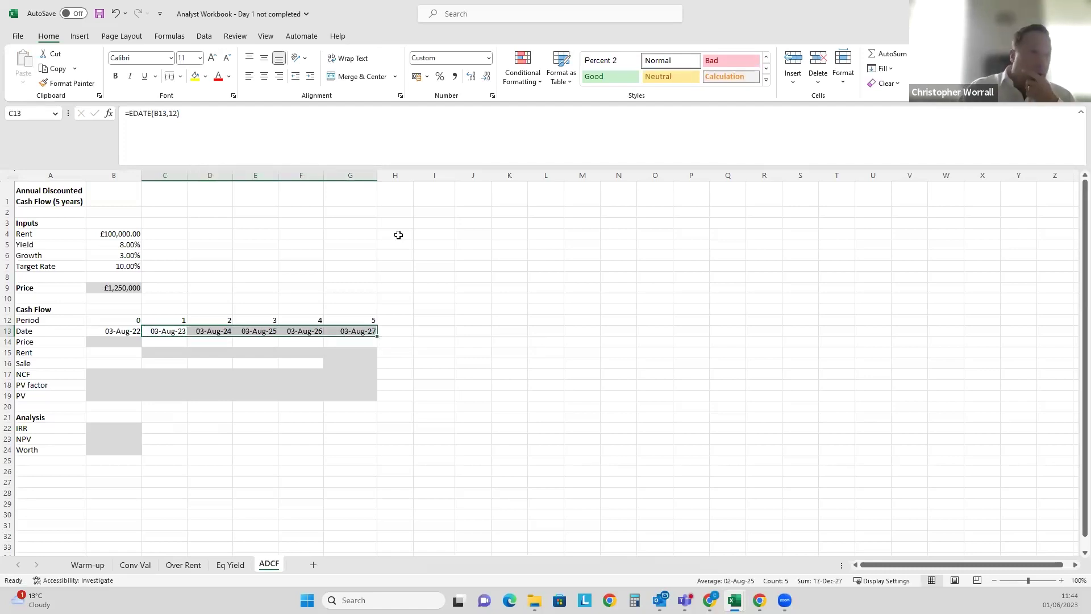
Enter the purchase price as a negative cash flow in B14 with =-B9.
key("Down")
key("Left")
type("=-")
key("Up")
key("Up")
key("Up")
key("Up")
key("Up")
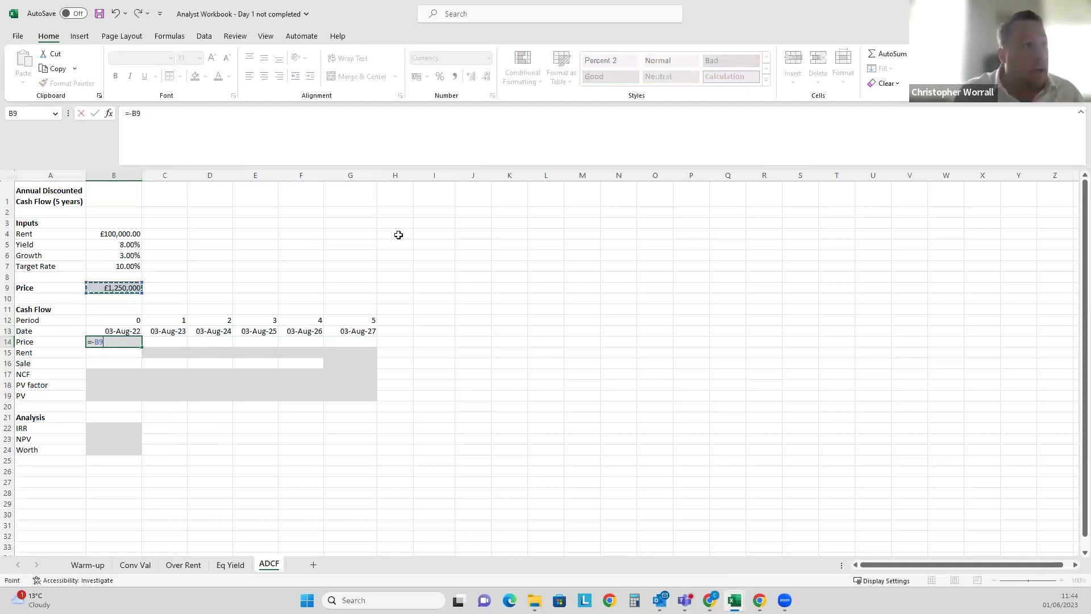
key("Return")
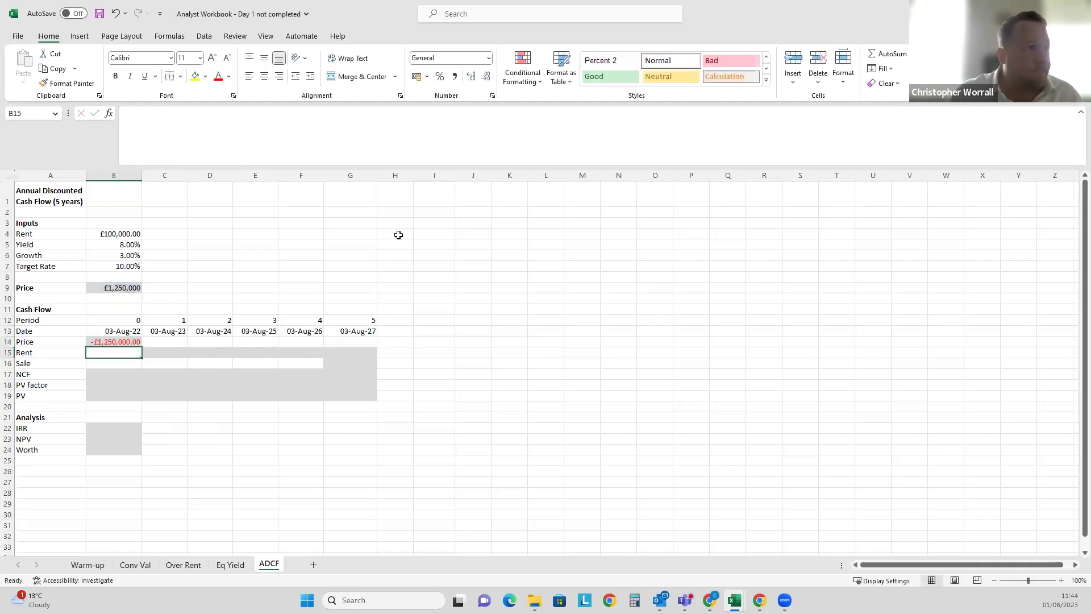
Display the negative price in B14 with no decimal places.
key("Up")
key("alt+h")
key("9")
key("9")
key("Down")
key("Right")
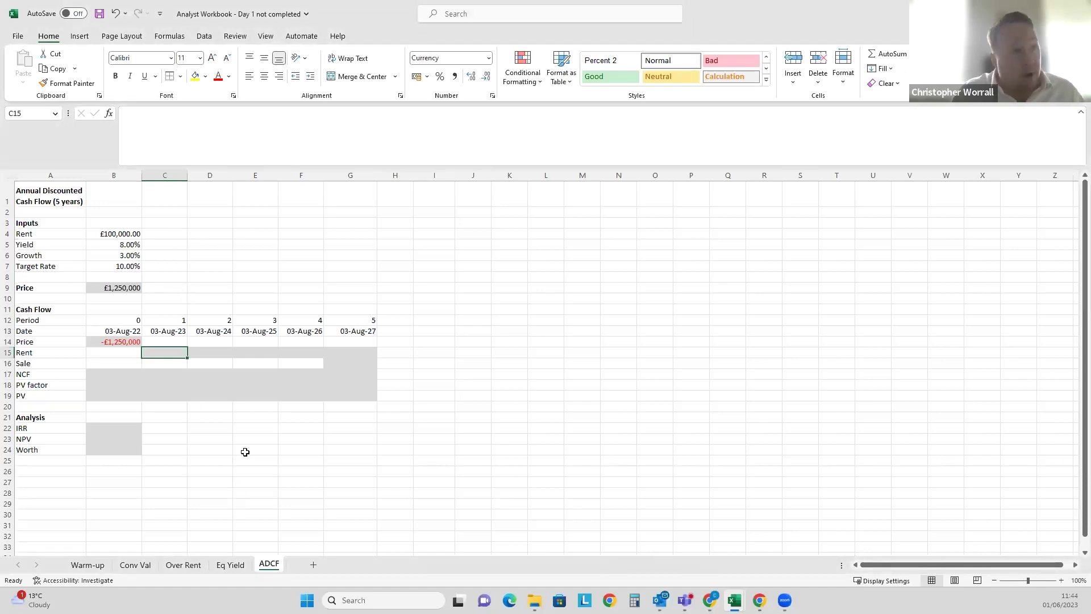
Display the rent input in B4 with no decimal places and select the first year's rent cell, C15.
left_click(107, 234)
key("alt+h")
key("9")
key("Down")
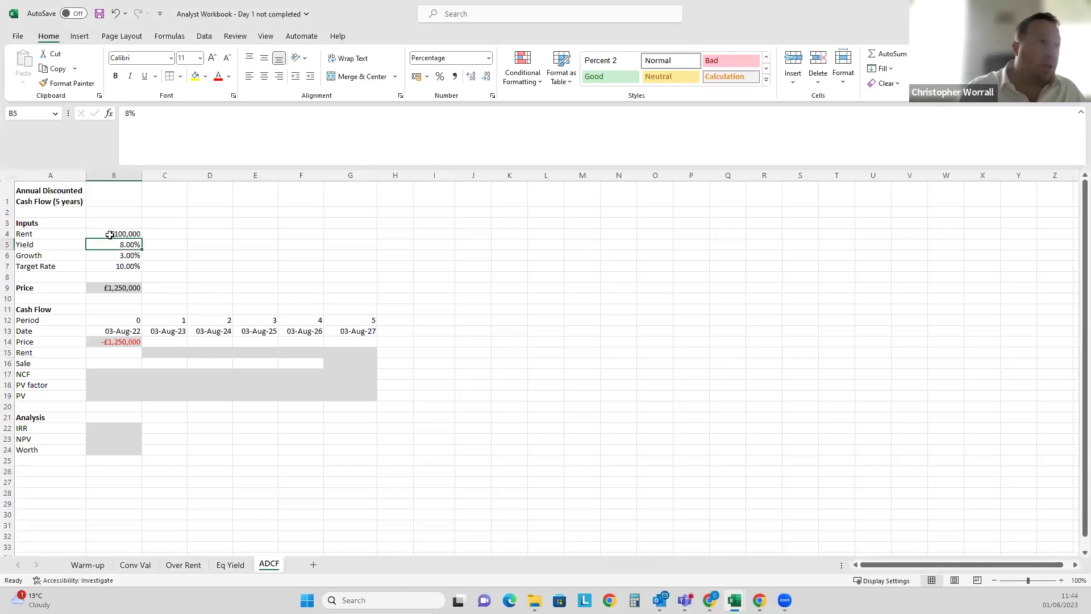
key("Right")
key("Down")
key("Down")
key("Down")
key("Down")
key("Down")
key("Down")
key("Down")
key("Down")
key("Down")
key("Down")
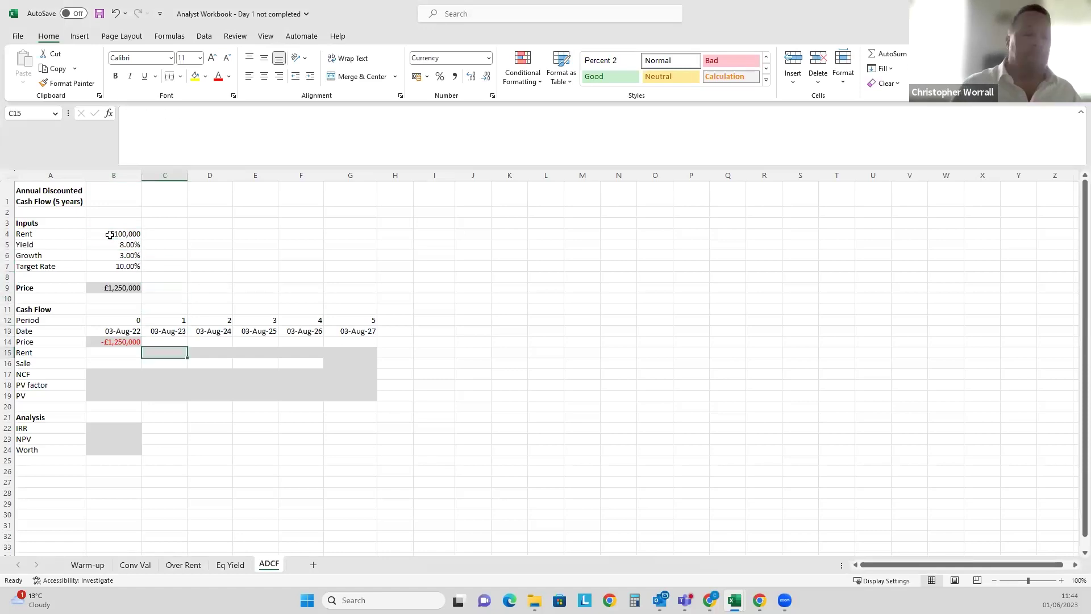
Enter the first year's rent in C15 as =$B$4 and display it with no decimal places.
type("=")
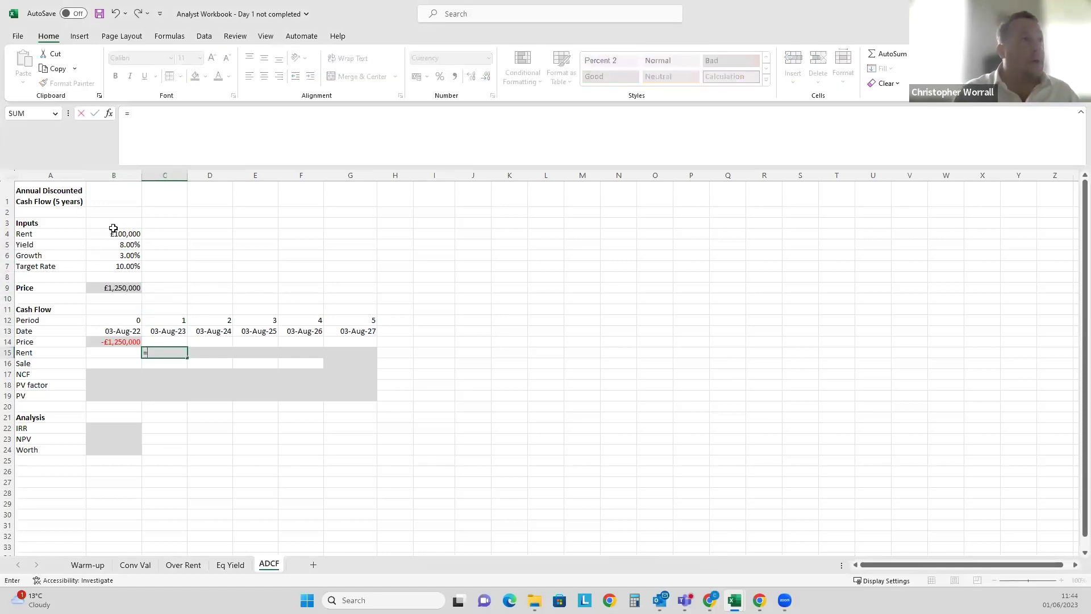
left_click(118, 234)
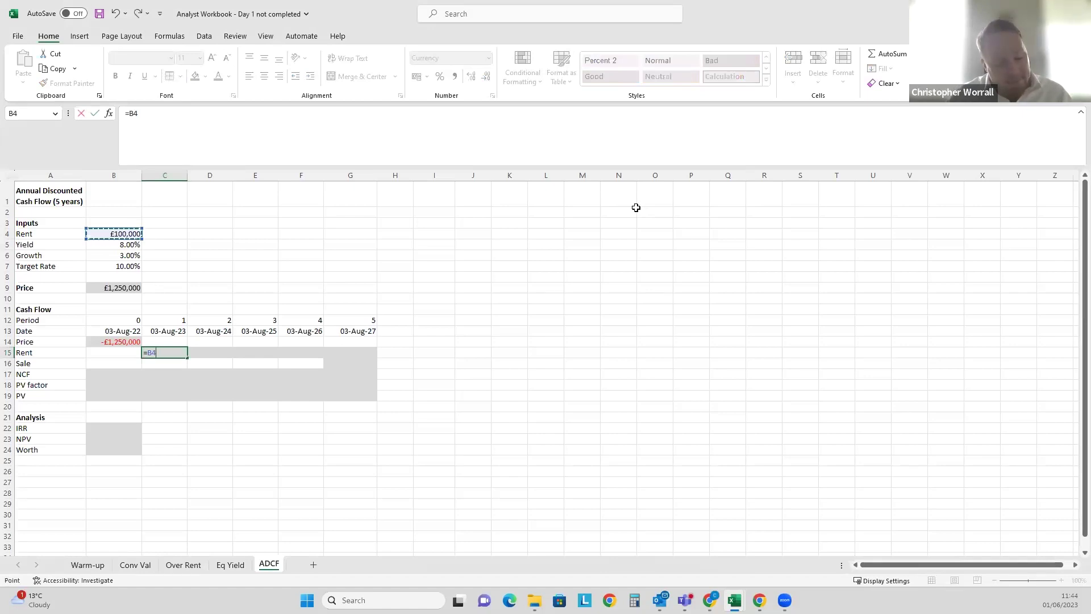
key("F4")
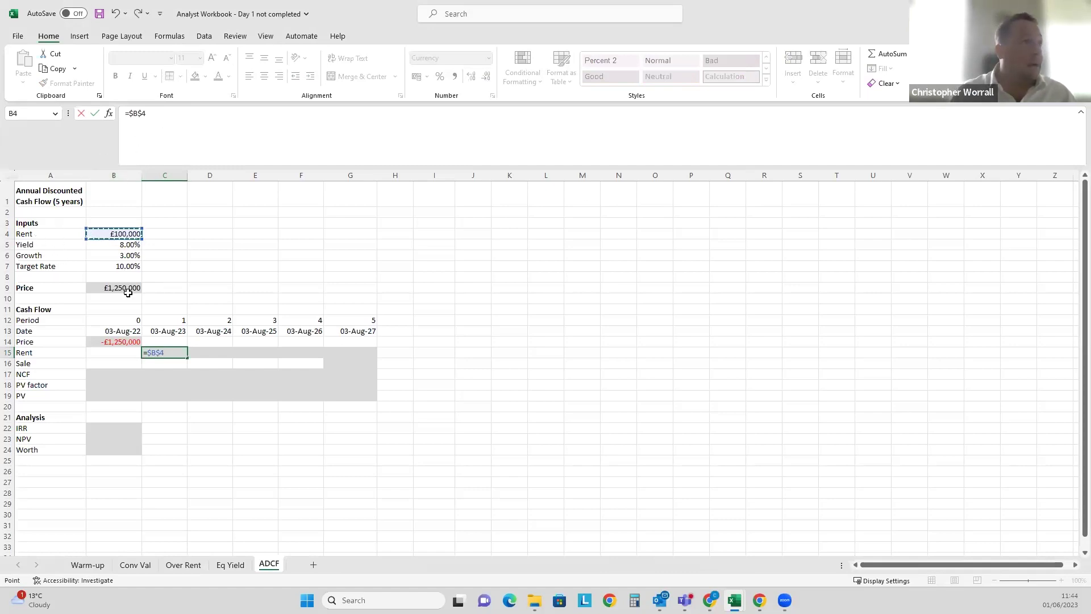
key("Return")
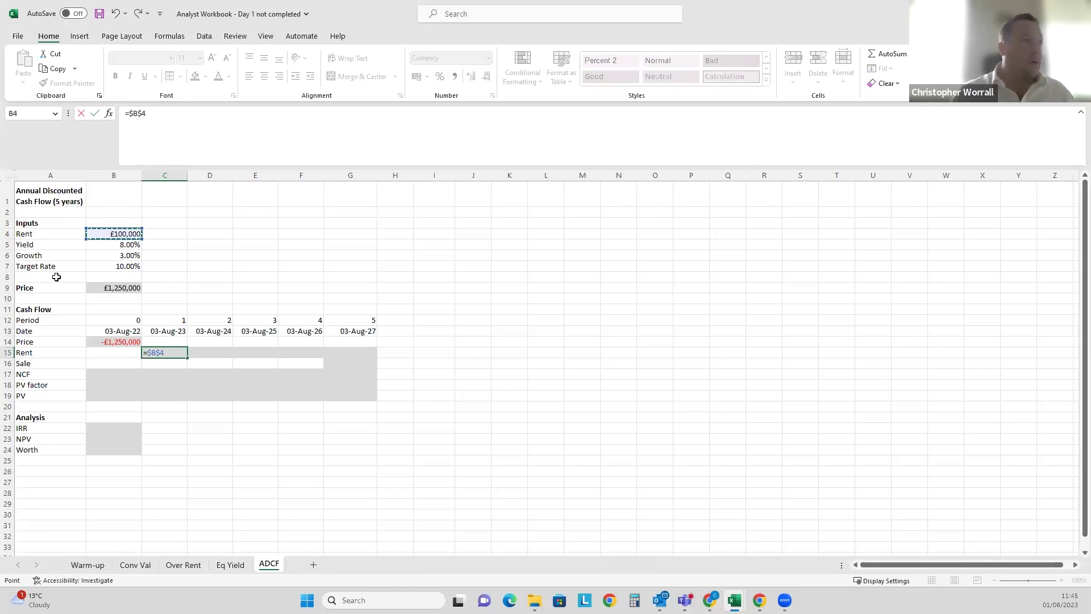
key("Up")
key("alt")
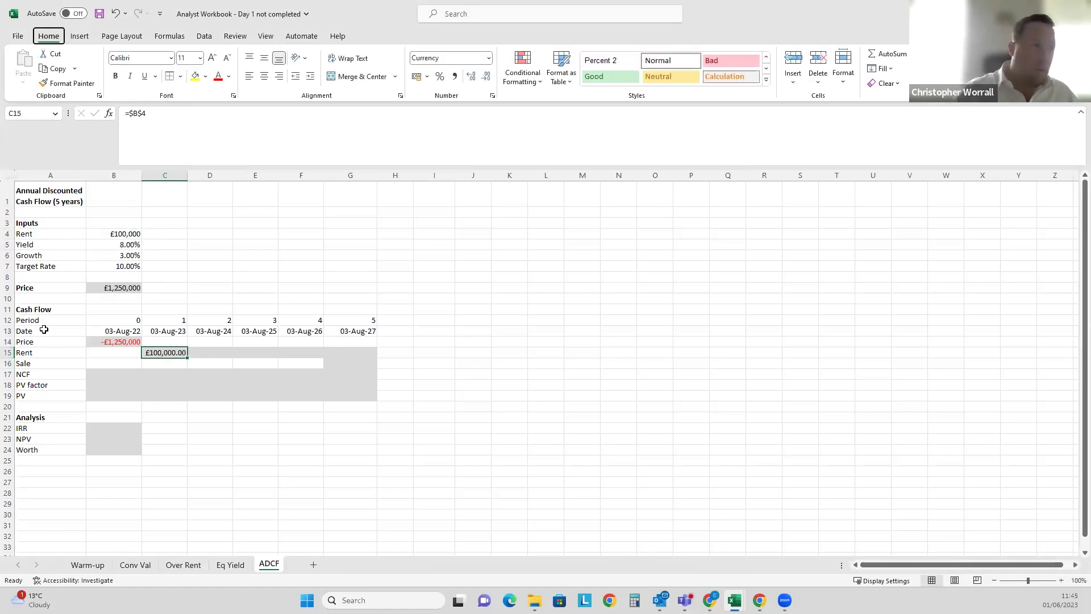
key("h")
key("9")
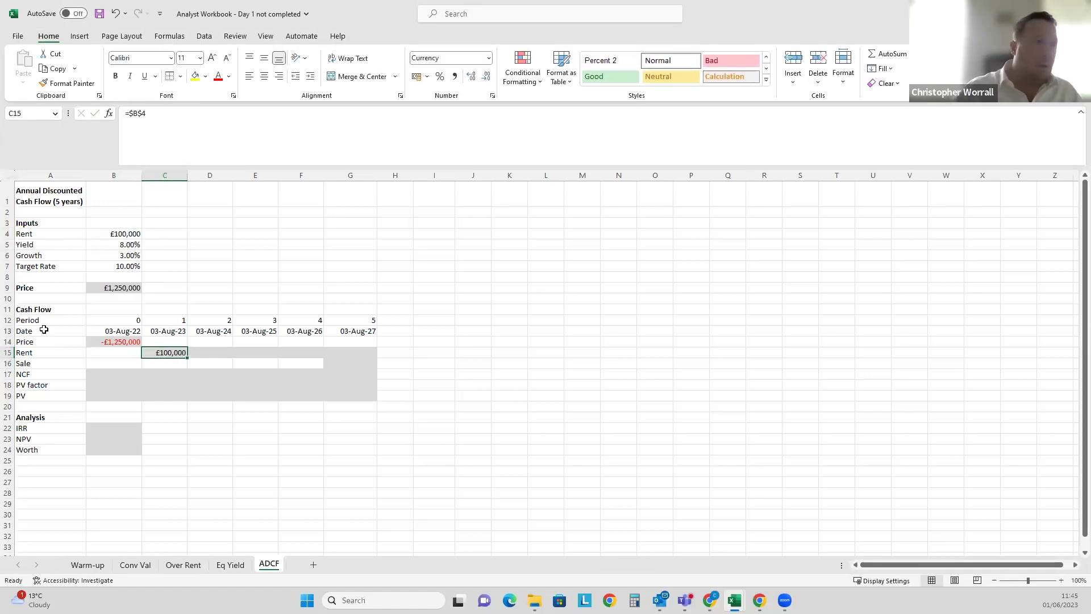
Copy the absolute rent formula from C15 through to G15 and check the references in the copied cells.
left_click_drag(191, 353, 375, 355)
left_click(211, 352)
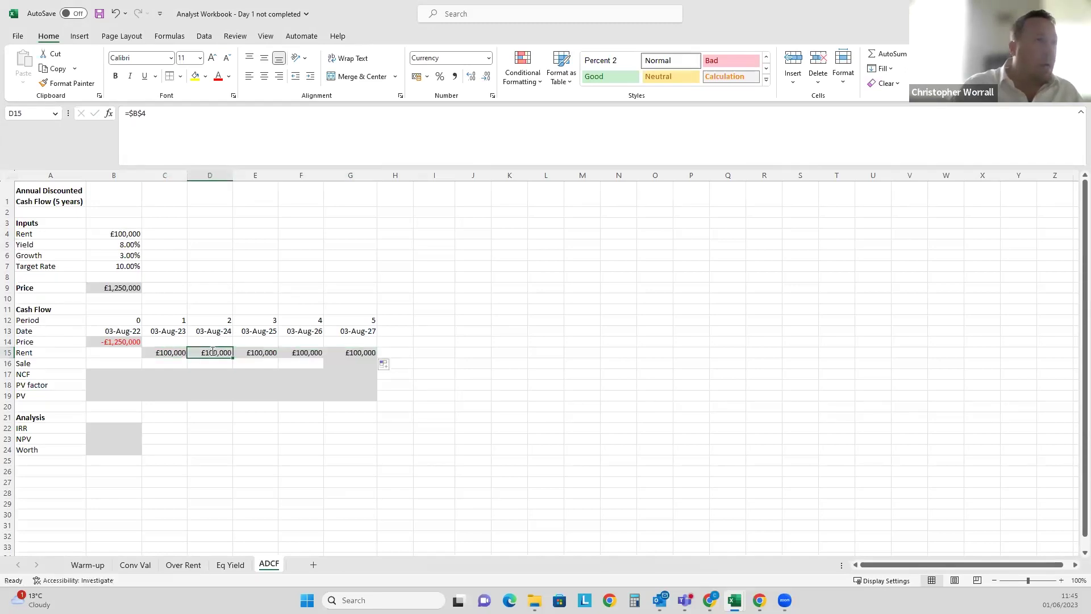
left_click(278, 352)
double_click(267, 352)
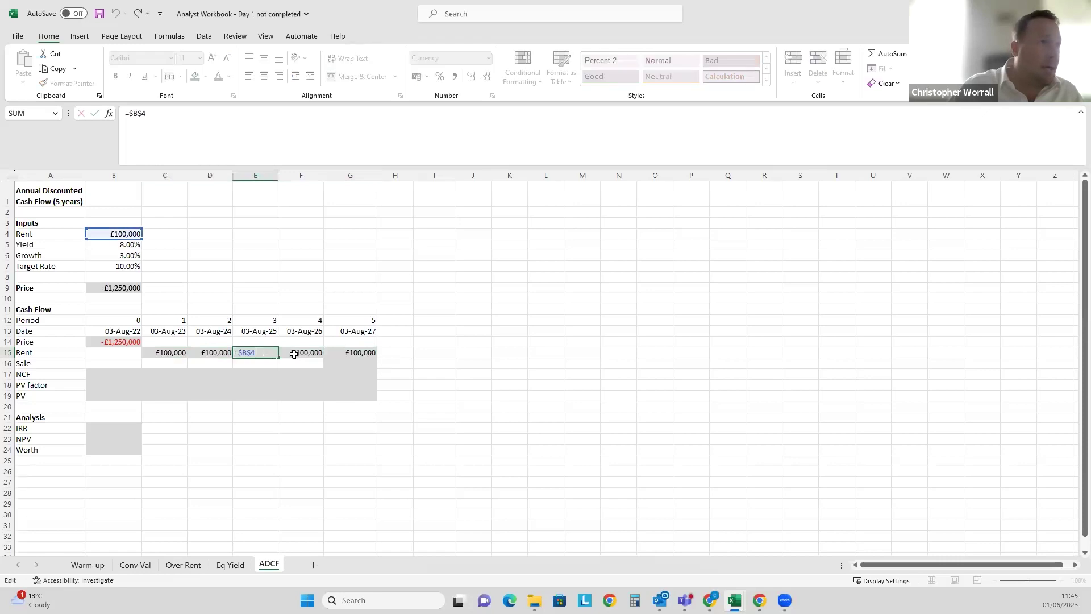
double_click(299, 352)
double_click(353, 353)
left_click(154, 352)
key("ctrl+shift+Right")
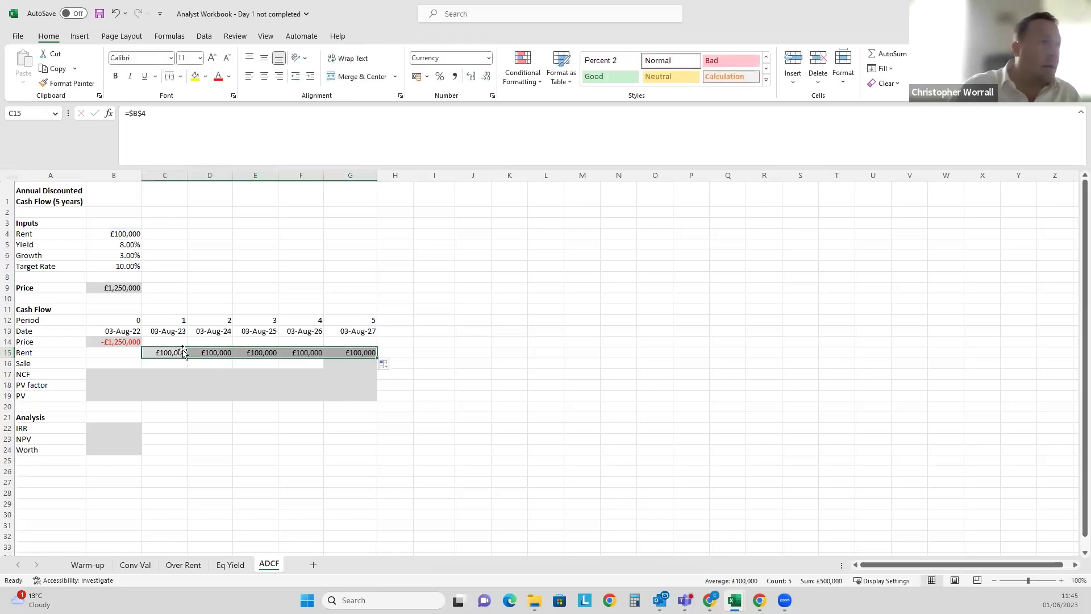
key("Up")
left_click(172, 351)
key("ctrl+shift+Right")
Replace the rent formula in C15 with the relative reference =B4.
double_click(168, 352)
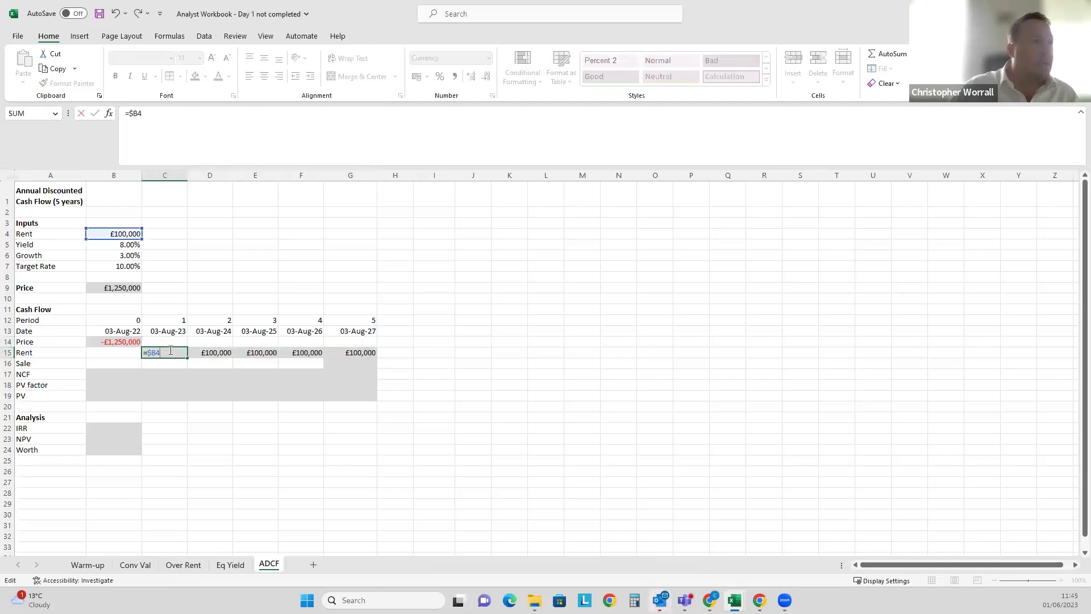
key("Return")
left_click(169, 350)
key("Delete")
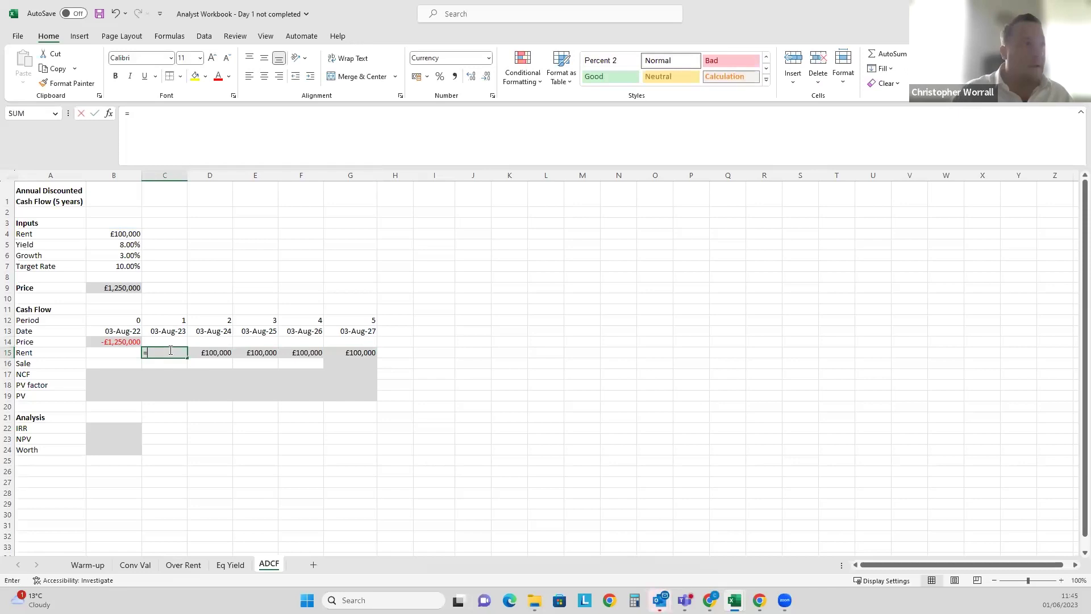
type("=")
left_click(121, 234)
key("ctrl+Return")
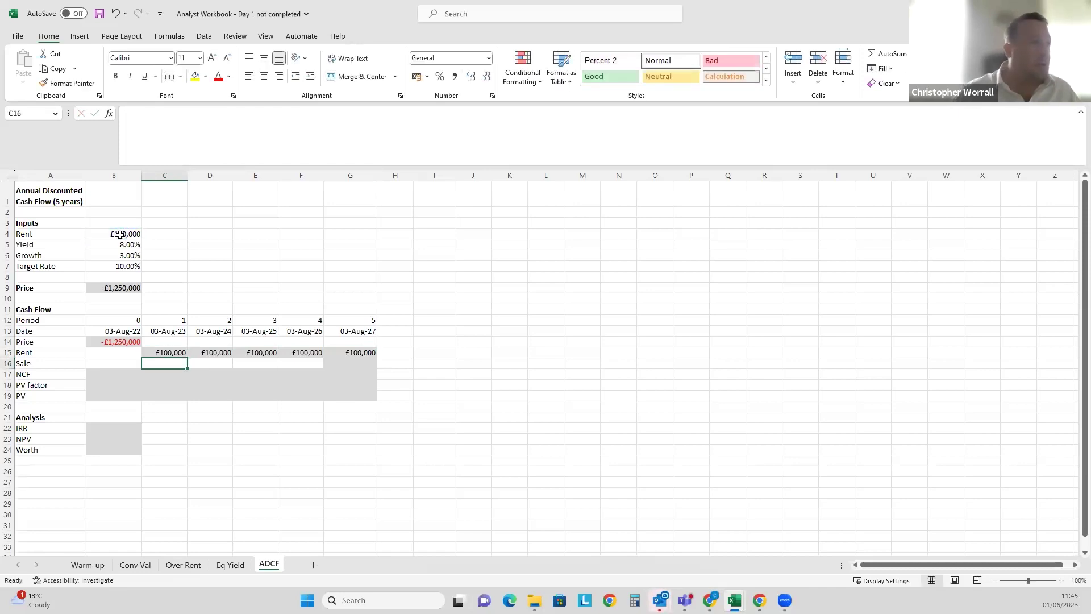
Copy the relative rent formula from C15 across to G15.
key("ctrl+c")
key("shift+Right")
key("shift+Right")
key("shift+Right")
key("shift+Right")
key("ctrl+v")
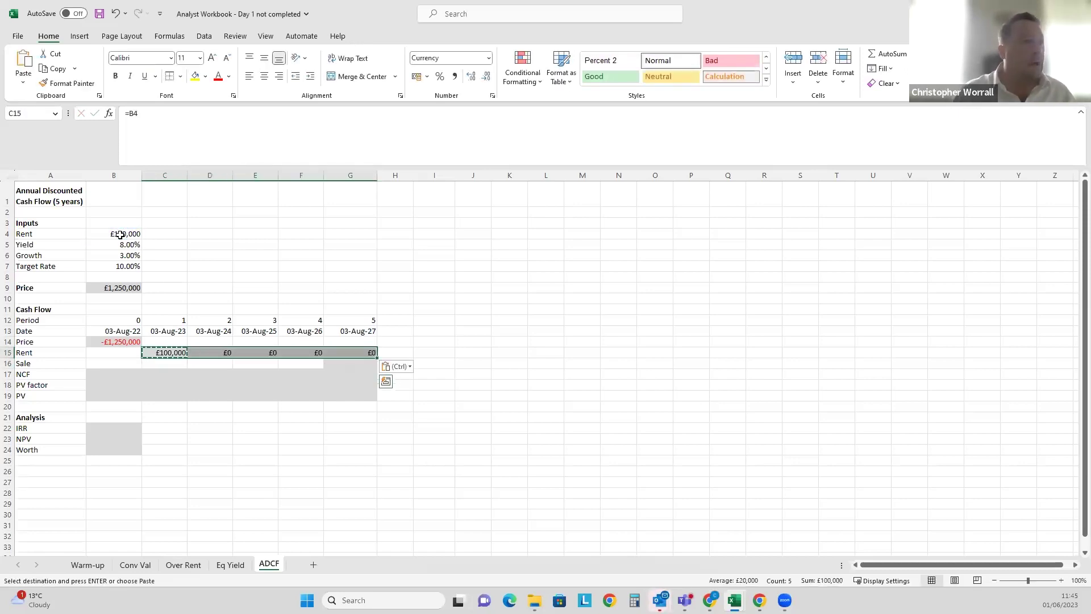
key("Escape")
Examine which cells the copied relative rent formulas in D15 to G15 refer to.
key("Right")
key("F2")
key("Tab")
key("F2")
key("Tab")
key("F2")
key("Tab")
key("F2")
key("ctrl+Return")
Make the rent reference in C15 absolute again as =$B$4.
key("ctrl+Left")
key("F2")
key("F4")
key("F3")
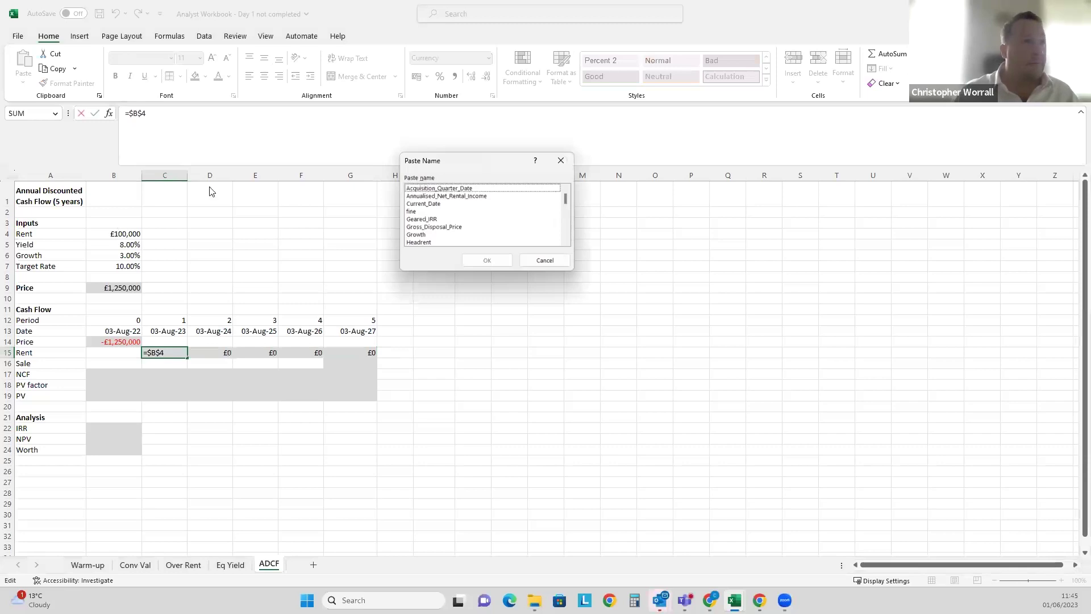
left_click(546, 261)
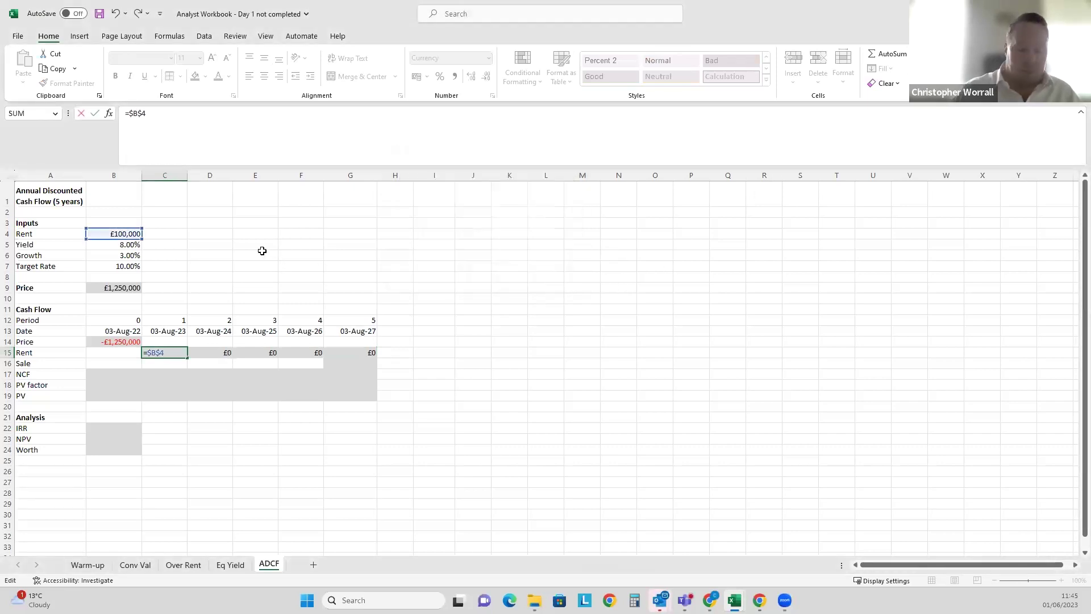
key("ctrl+Return")
Copy the absolute rent formula from C15 over the cells through to G15.
key("ctrl+c")
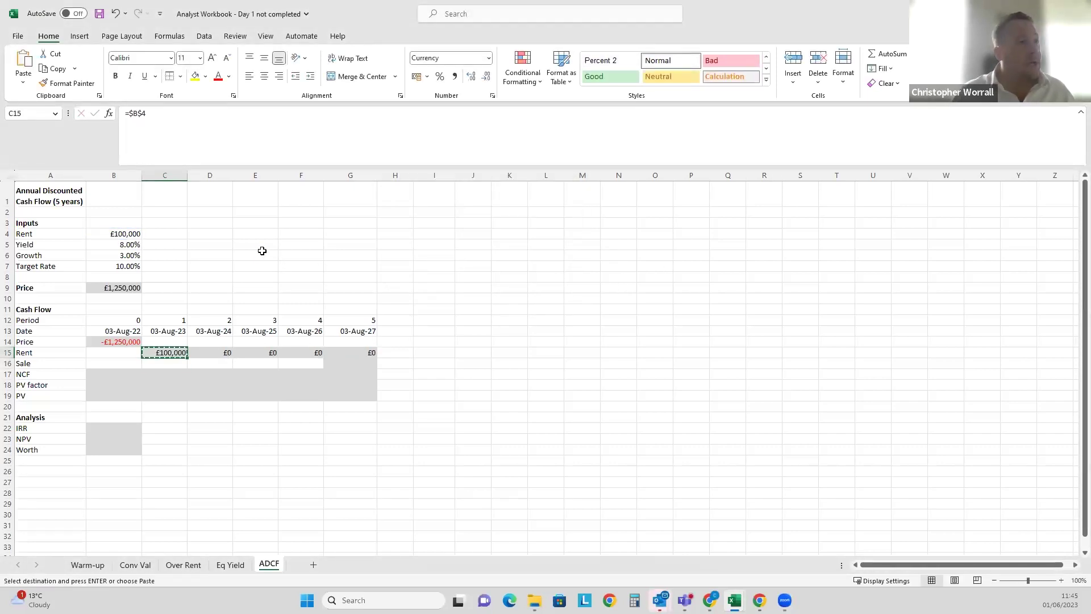
key("shift+Right")
key("shift+Right")
key("shift+Right")
key("shift+Right")
key("shift+Right")
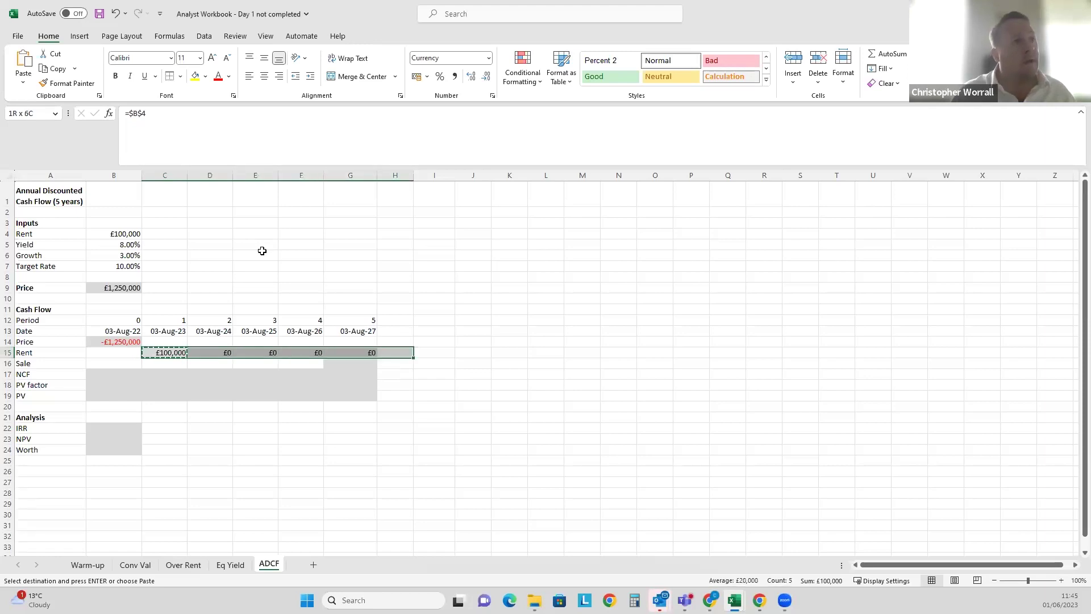
key("shift+Left")
key("ctrl+v")
key("Escape")
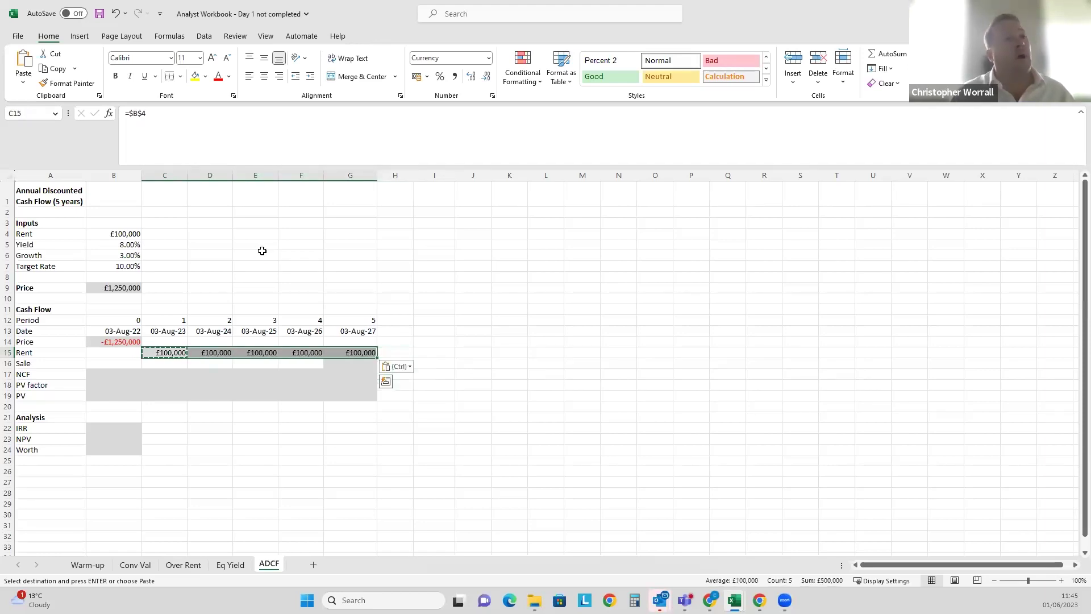
Check the rent formulas year by year across C15 to G15.
key("Right")
key("Right")
key("Right")
key("Right")
key("Right")
key("Left")
key("Left")
key("Left")
key("Left")
key("Left")
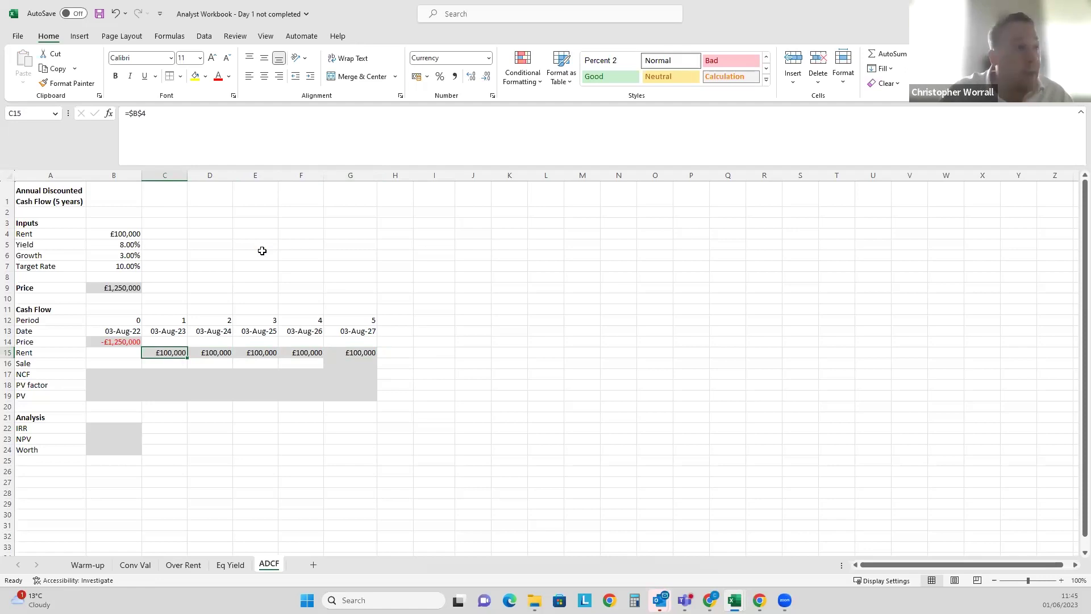
key("Left")
key("Right")
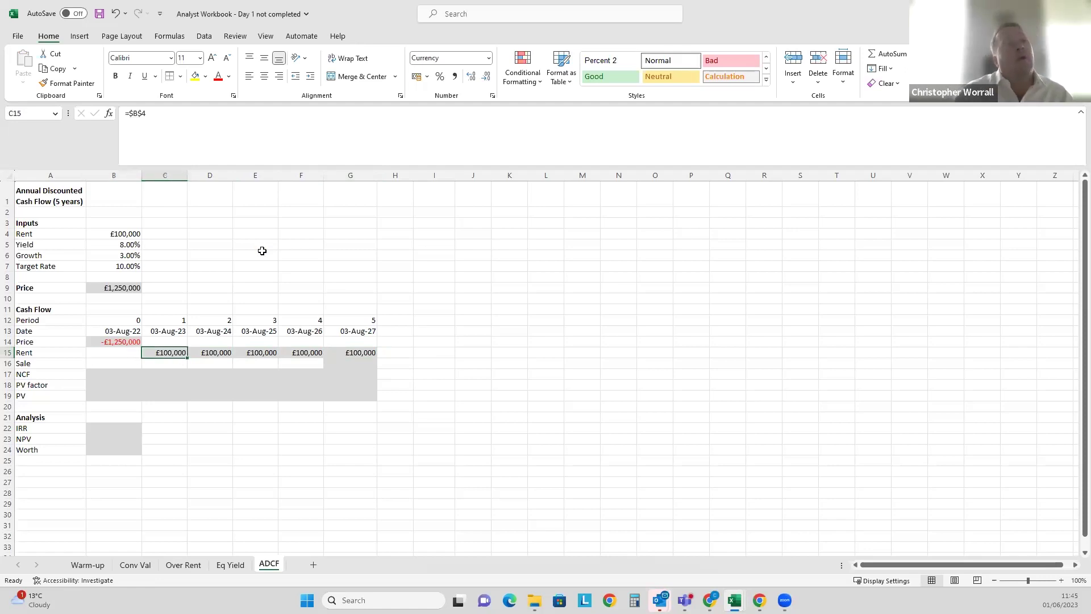
key("Right")
key("Left")
Calculate the year 5 sale value in G16 by capitalising the rent with =G15/B5.
key("Right")
key("Right")
key("Right")
key("Right")
key("Right")
key("Left")
key("Down")
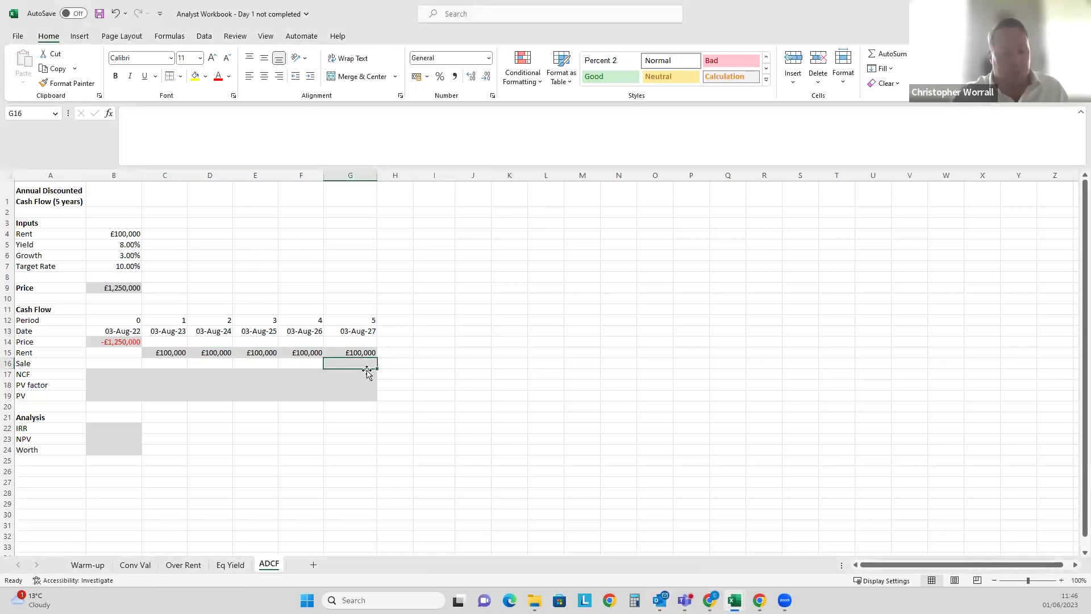
type("=")
key("Up")
type("/")
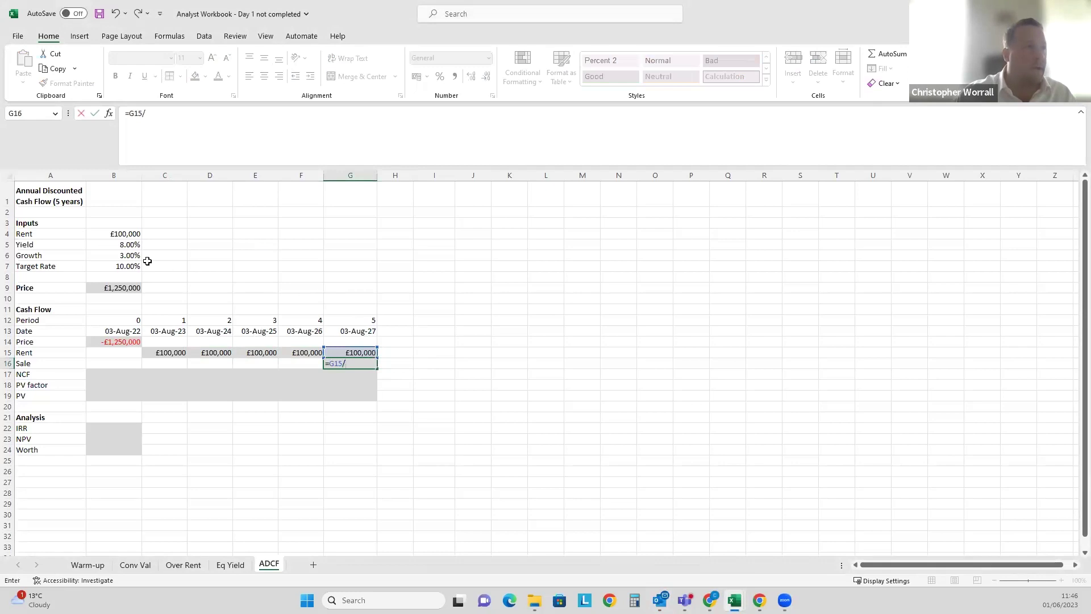
left_click(130, 246)
key("Return")
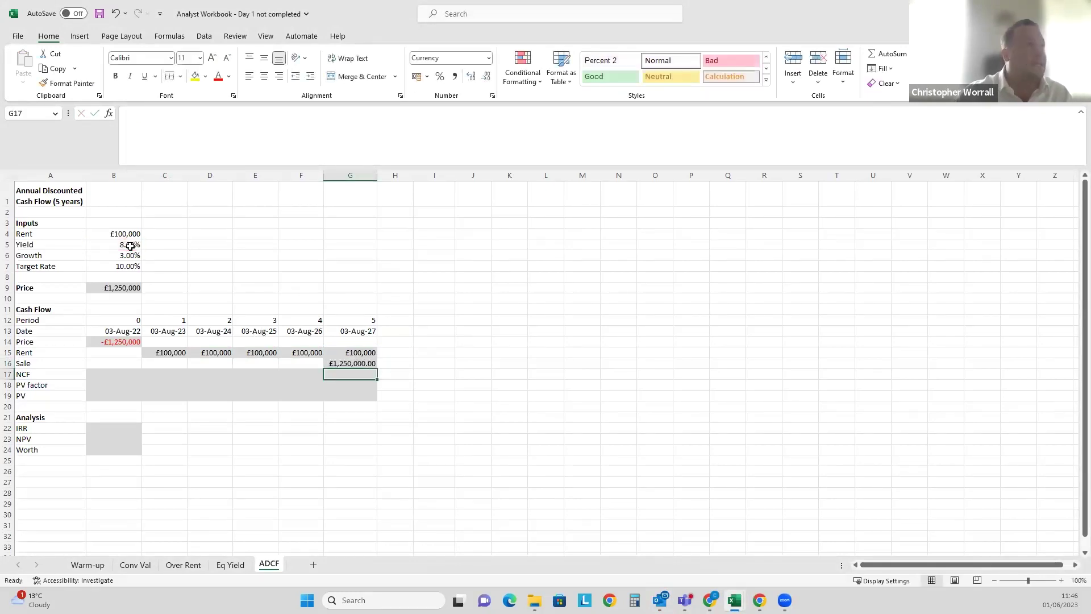
Rename the yield label in A5 as Exit Yield.
left_click(55, 248)
type("Exit Yield")
key("Return")
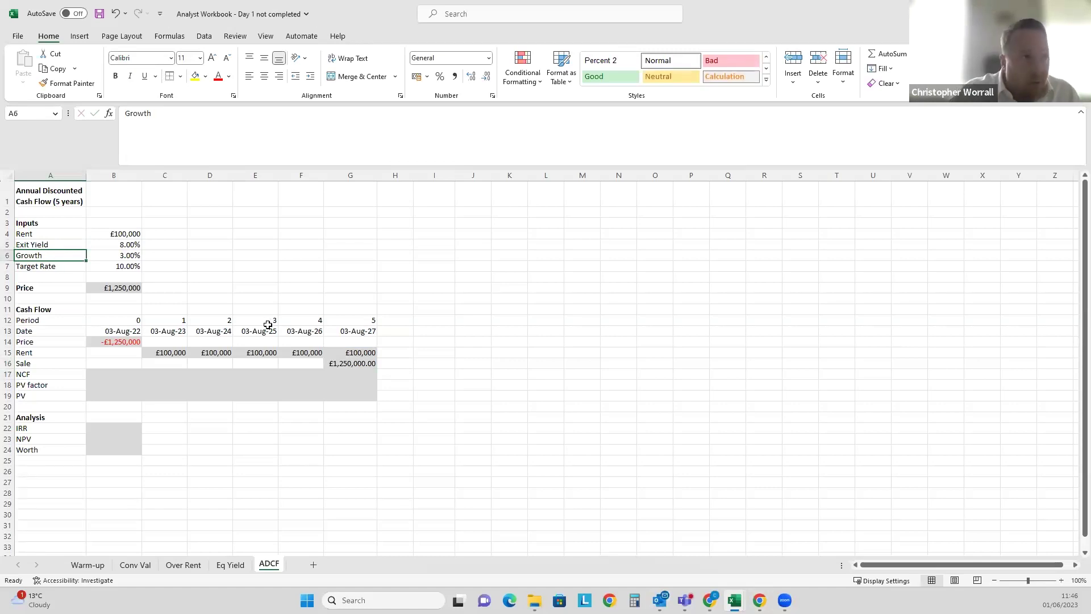
Display the sale value in G16 with no decimal places.
left_click(338, 362)
key("alt+h")
key("9")
key("alt+h")
key("9")
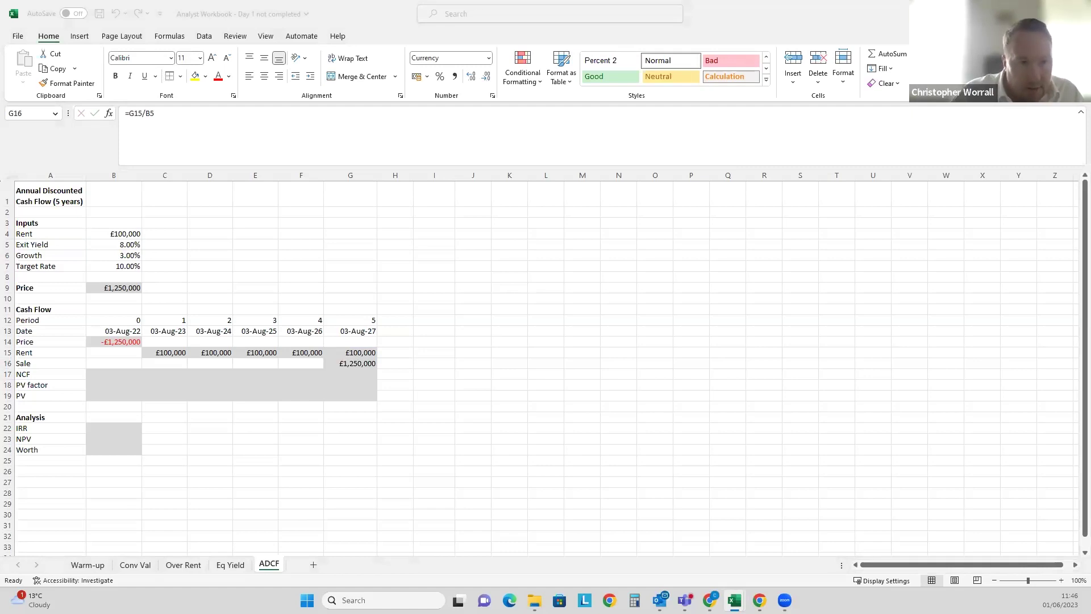
Examine the exit yield input row and the references used by the sale formula in G16.
left_click(56, 234)
left_click(54, 249)
key("shift+space")
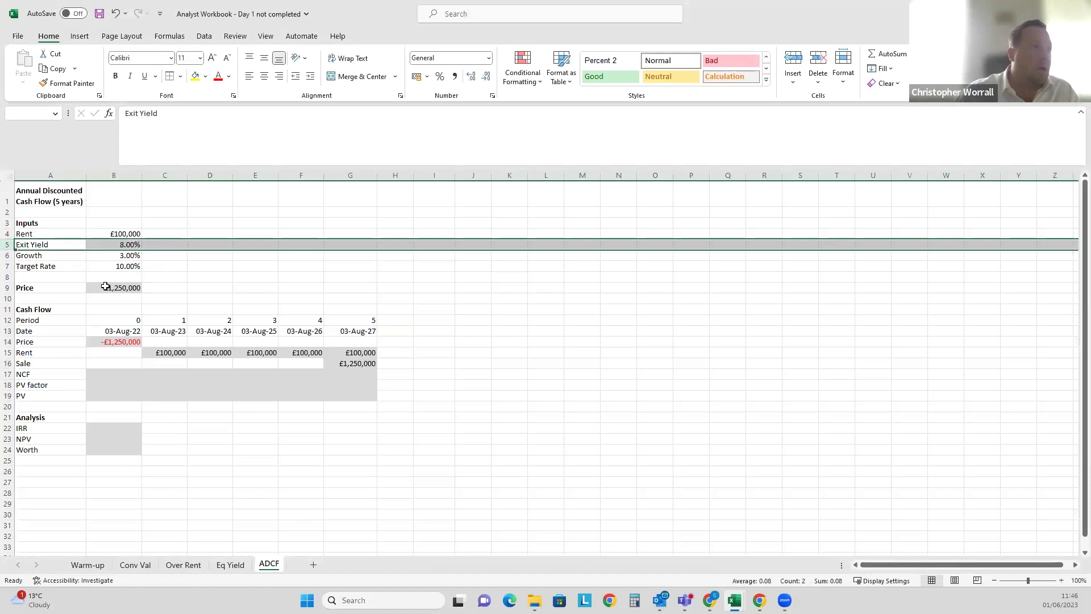
left_click(236, 265)
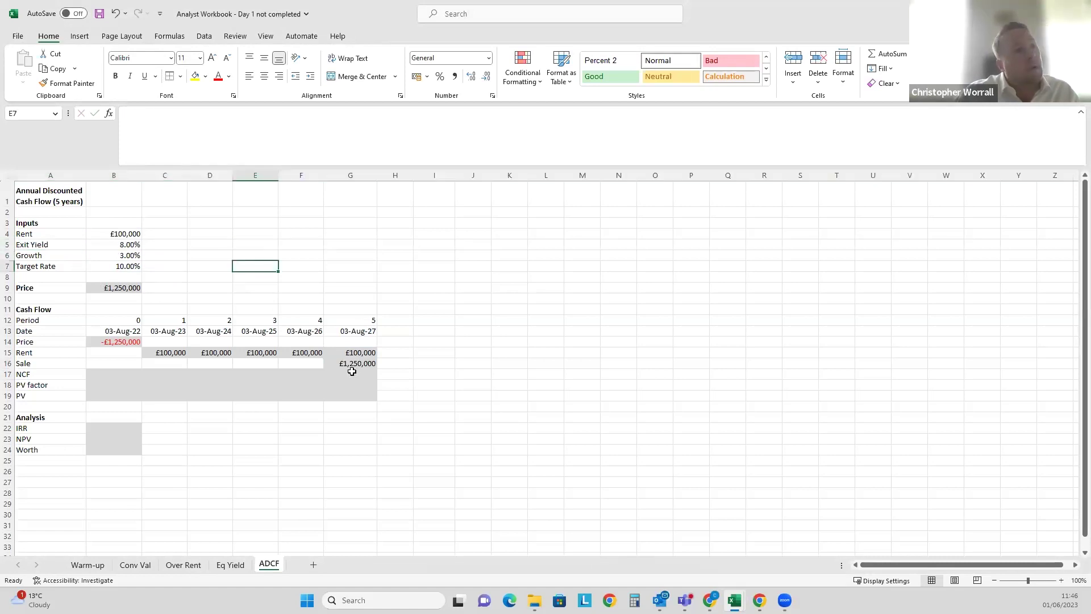
left_click(352, 368)
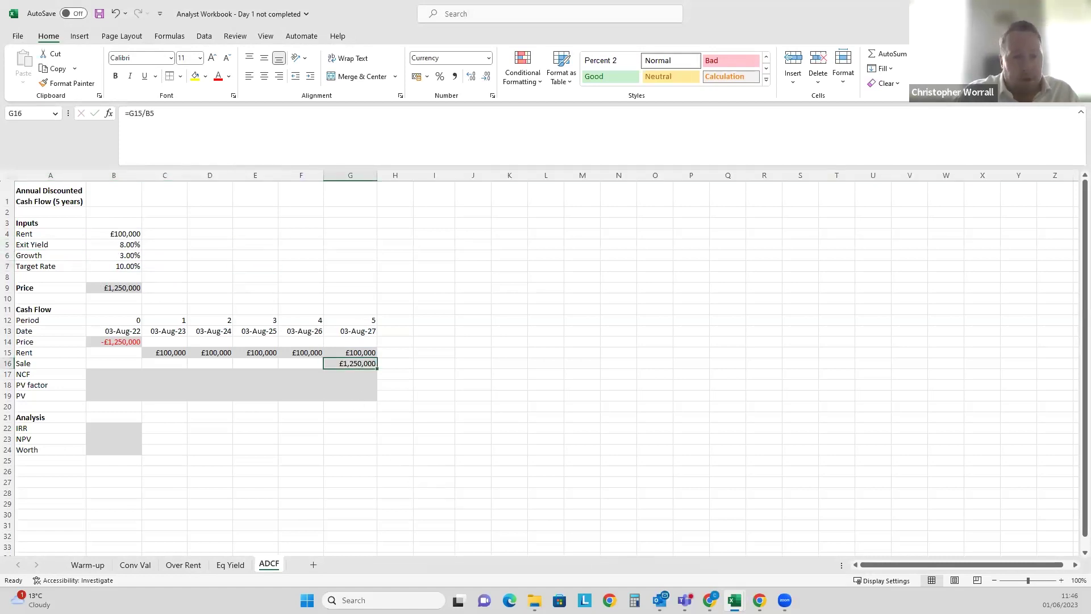
key("alt+Tab")
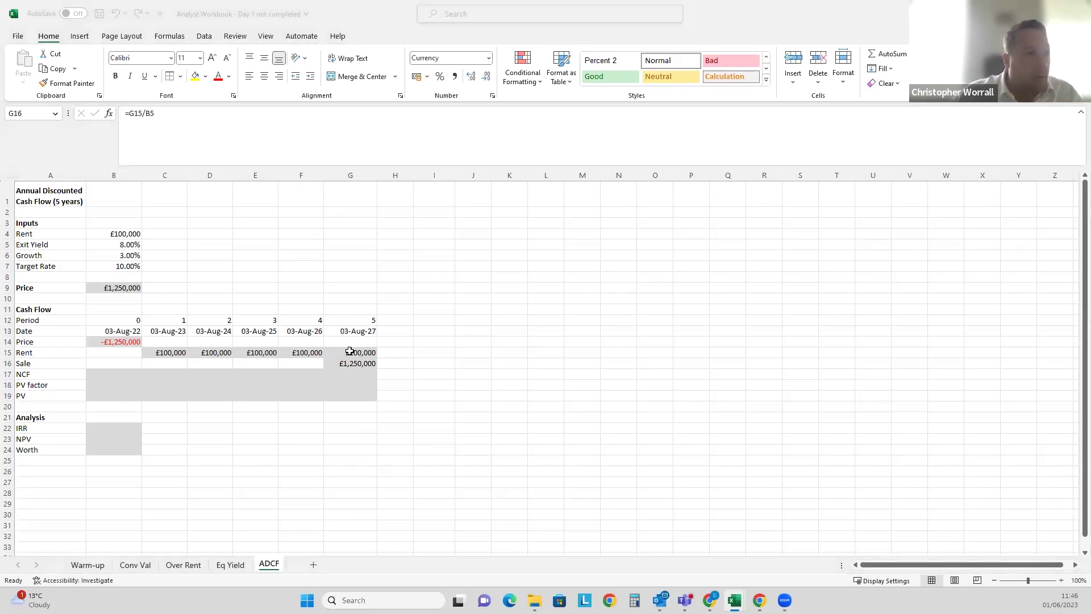
key("alt+Tab")
key("alt+Tab")
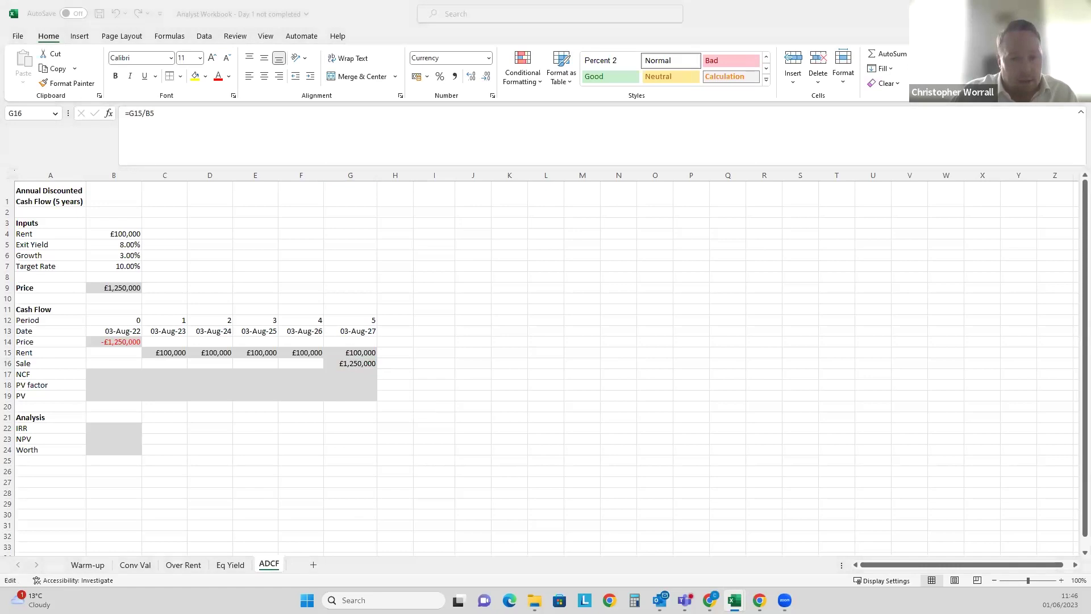
key("alt+Tab")
key("F2")
key("Escape")
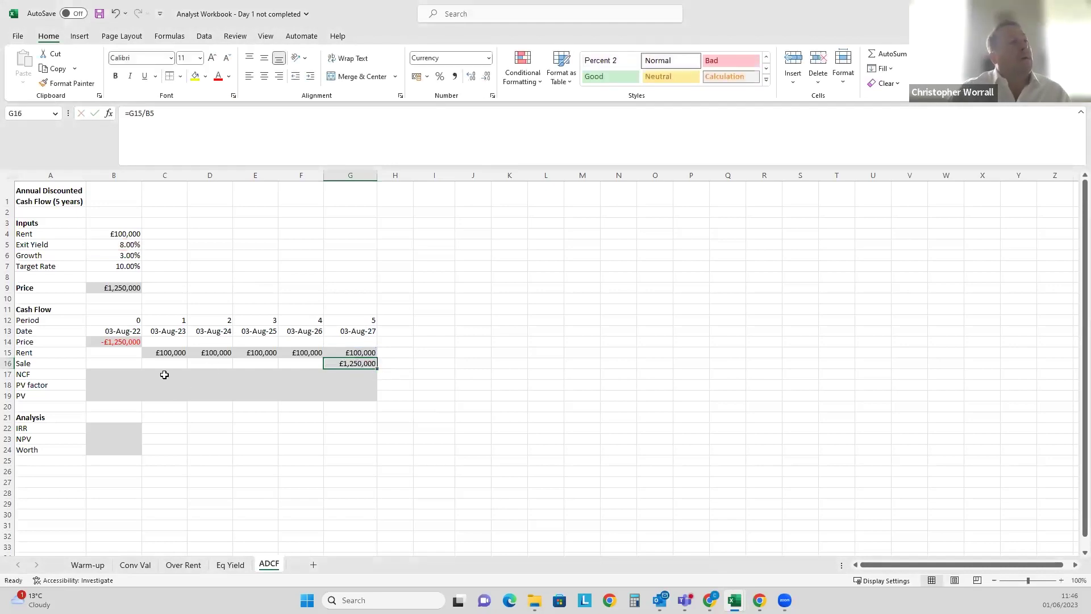
key("F2")
key("Escape")
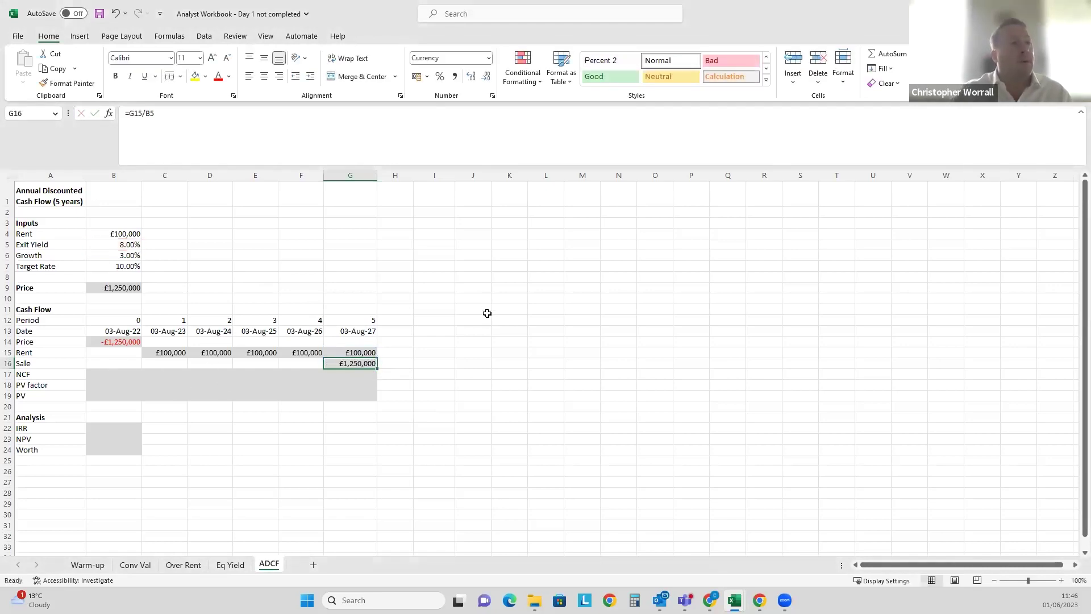
left_click(100, 373)
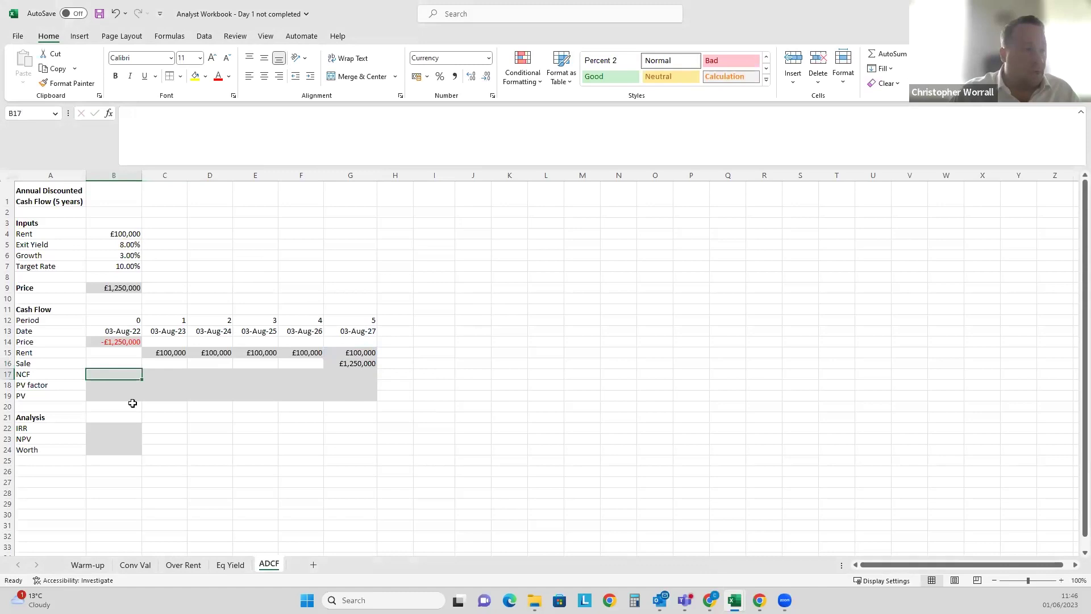
type("=SUM(")
key("Up")
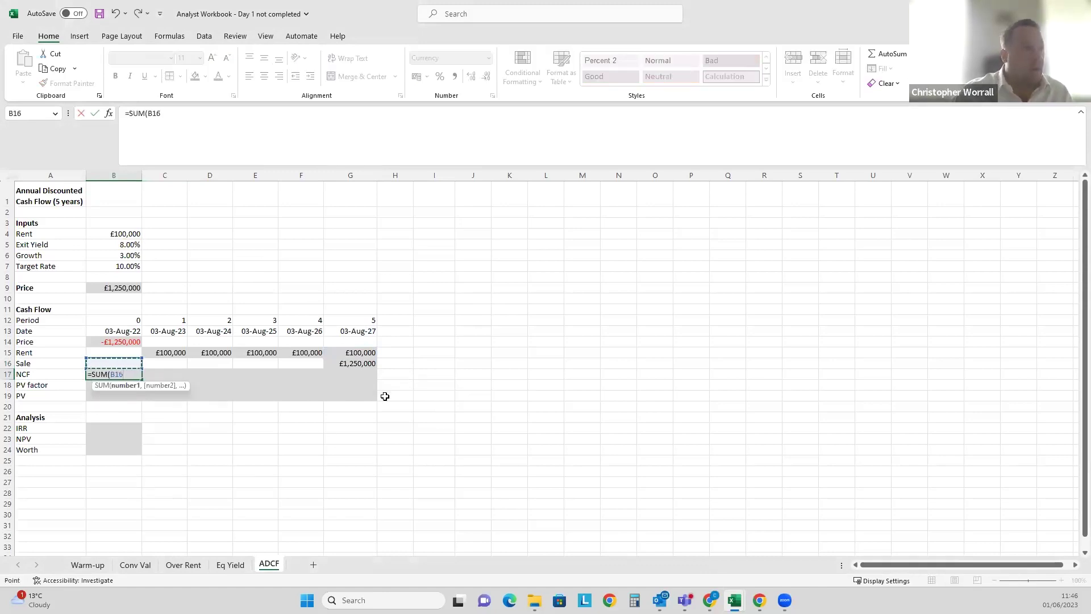
key("Escape")
Add top and bottom borders to the NCF row across A17:G17.
key("Left")
key("shift+Right")
key("shift+Right")
key("shift+Right")
key("shift+Right")
key("shift+Right")
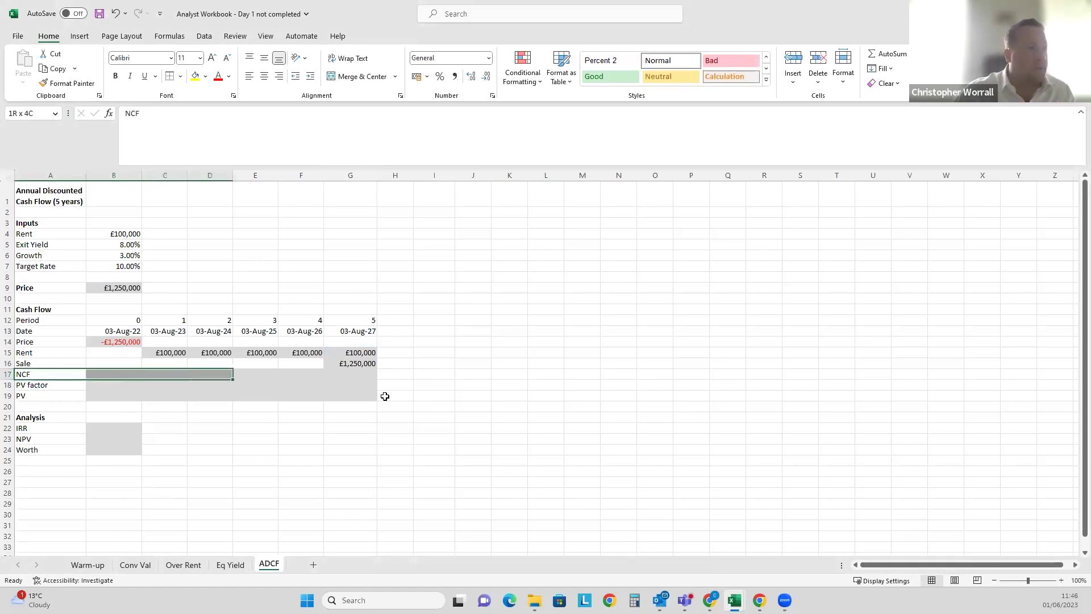
key("shift+Right")
key("alt+h")
key("b")
key("d")
key("Right")
key("Right")
key("Left")
key("Right")
key("Left")
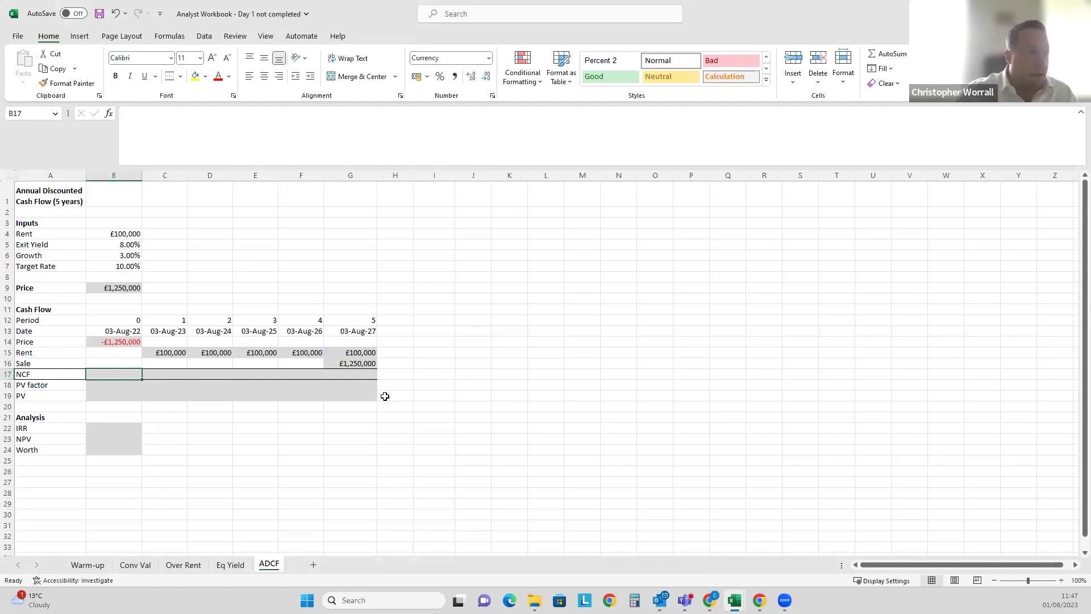
Calculate the period 0 net cash flow in B17 with =SUM(B14:B16) and display it with no decimal places.
key("alt+equal")
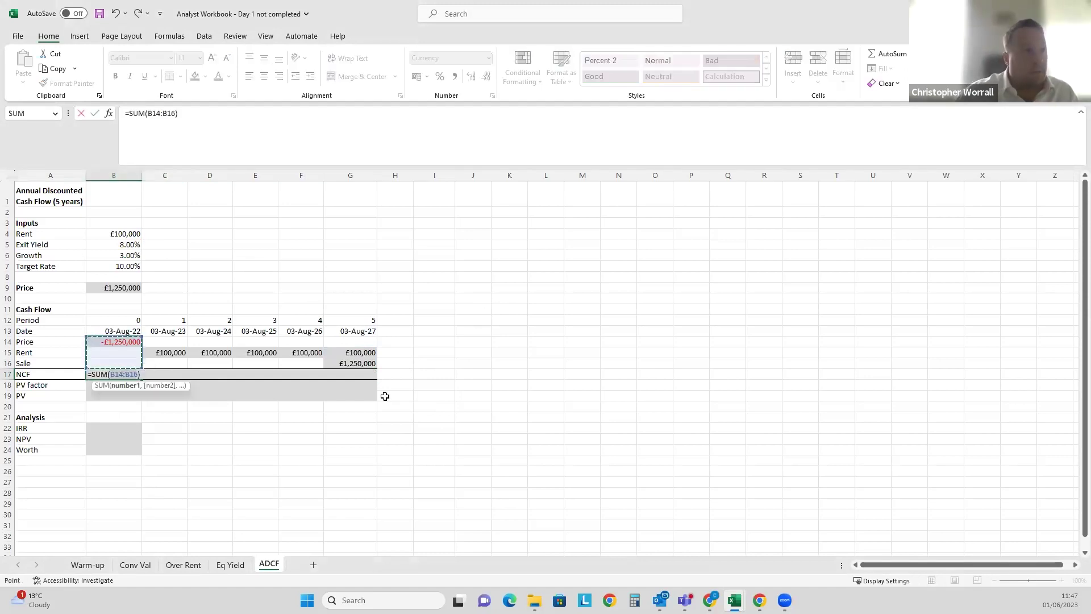
key("Escape")
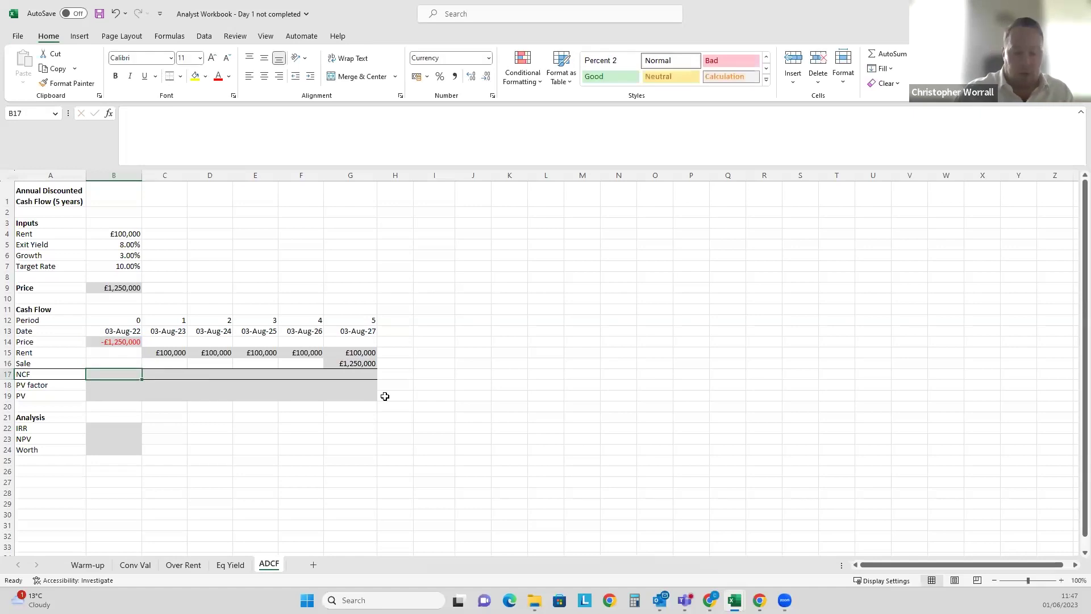
type("=SUM(")
key("Up")
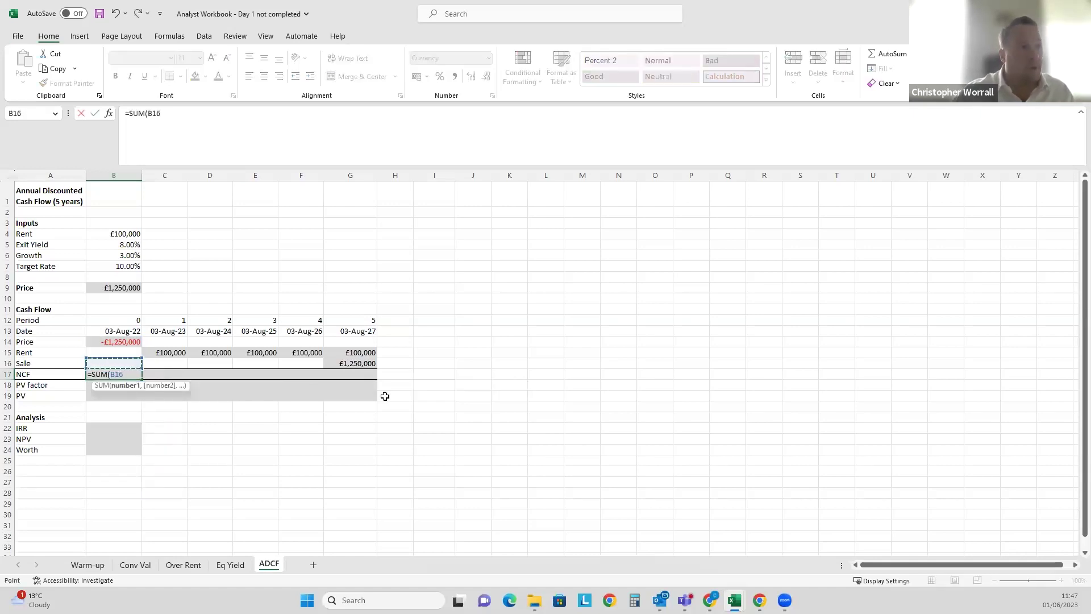
key("shift+Up")
key("shift+Up")
key("ctrl+Return")
key("alt+h")
key("9")
key("9")
Copy the net cash flow formula from B17 across periods 1 to 5 in C17:G17.
key("ctrl+c")
key("shift+Right")
key("shift+Right")
key("shift+Right")
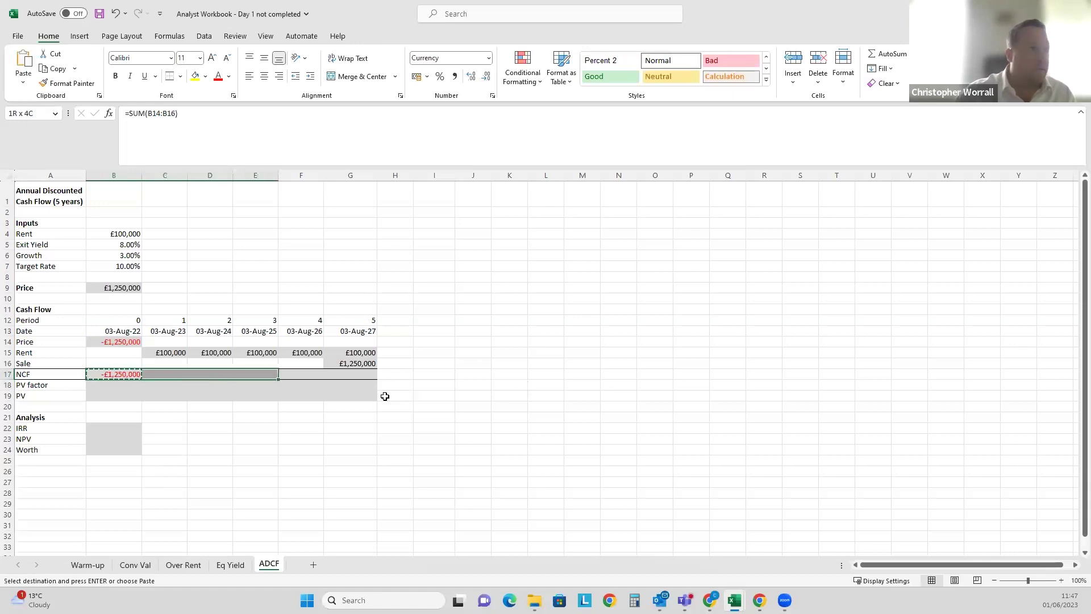
key("shift+Right")
key("shift+Right")
key("Return")
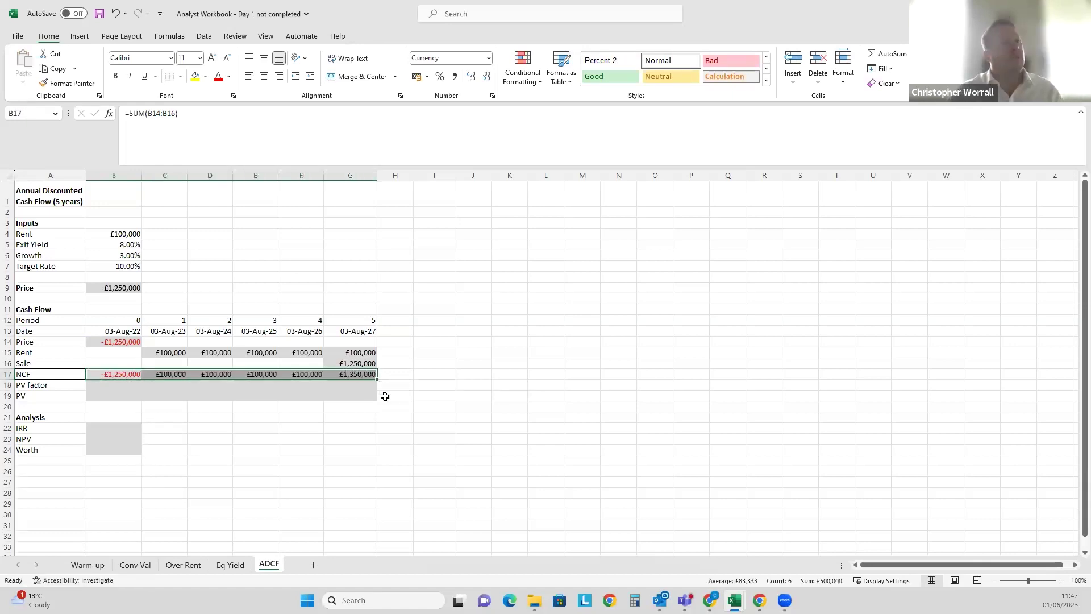
key("shift+BackSpace")
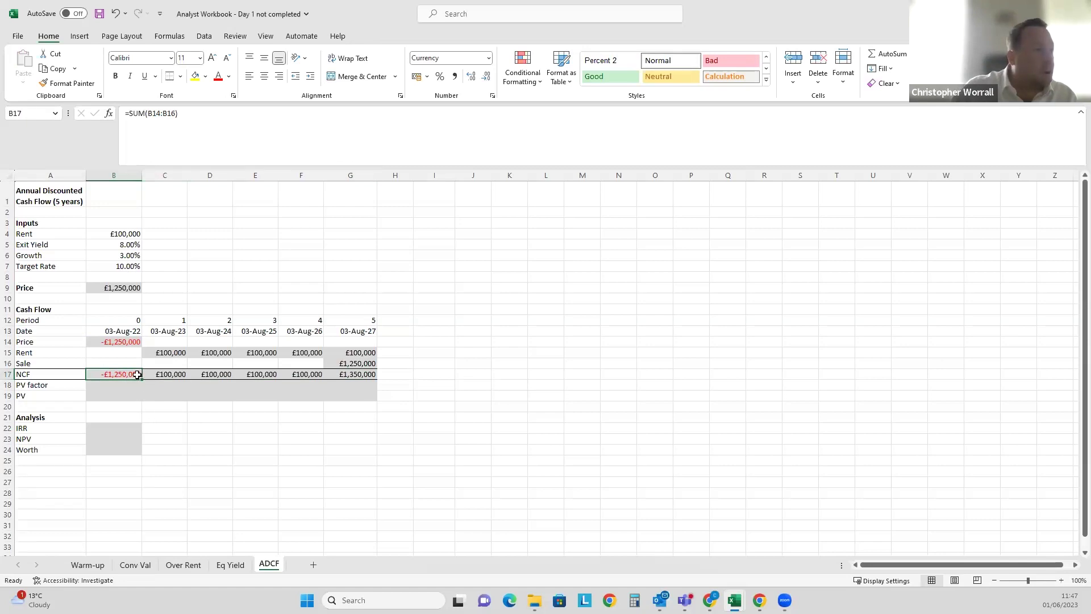
left_click_drag(140, 378, 361, 389)
left_click(432, 340)
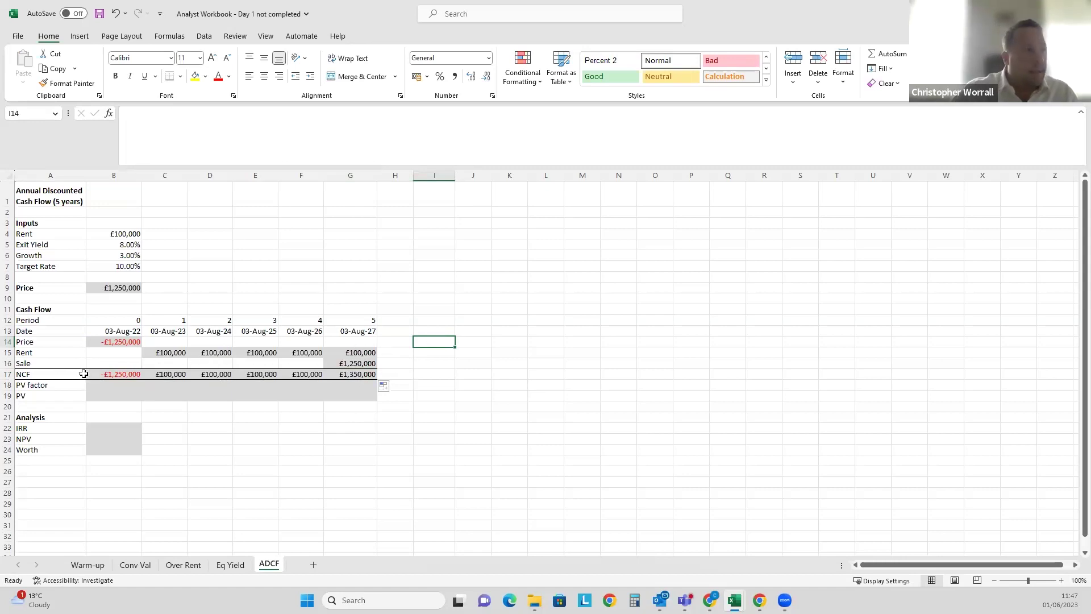
Calculate the period 0 PV factor in B18 with =1/(1+$B$7)^B12, following the present value formula in D9 on the Warm-up sheet.
left_click(102, 385)
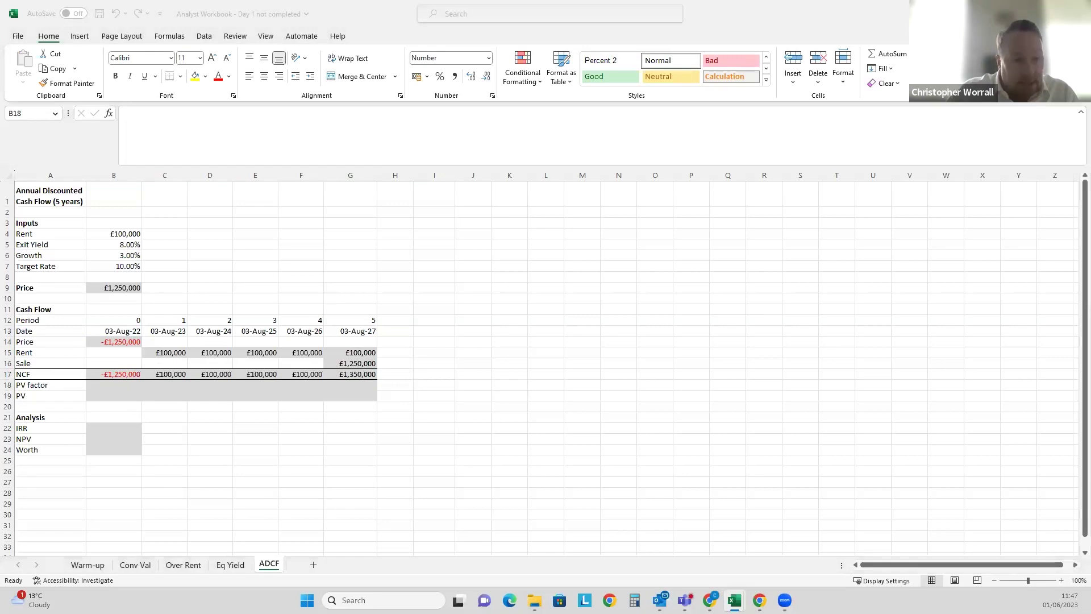
left_click(79, 566)
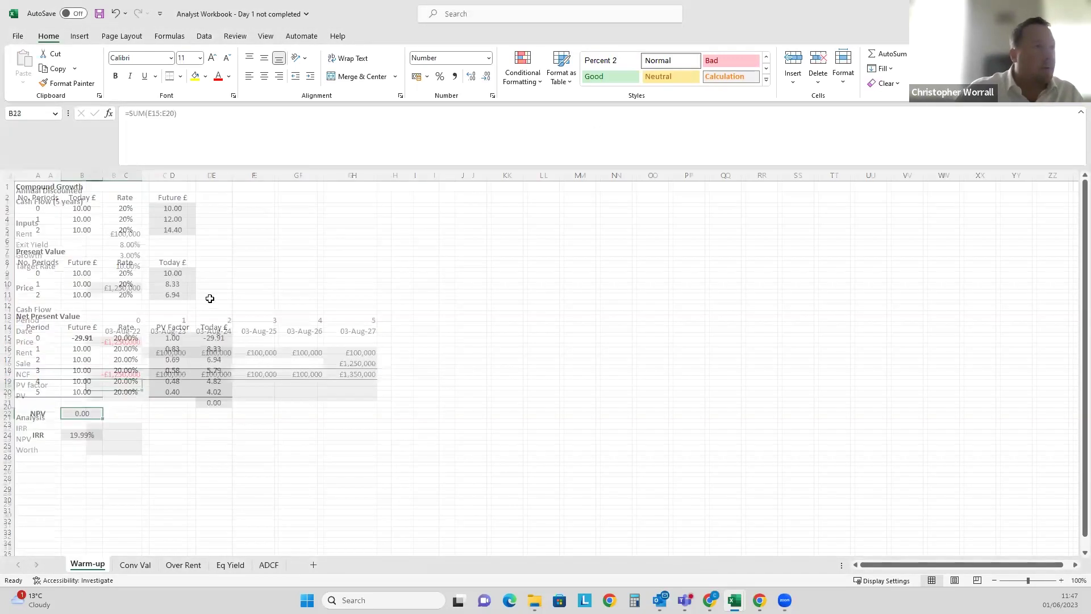
left_click(179, 276)
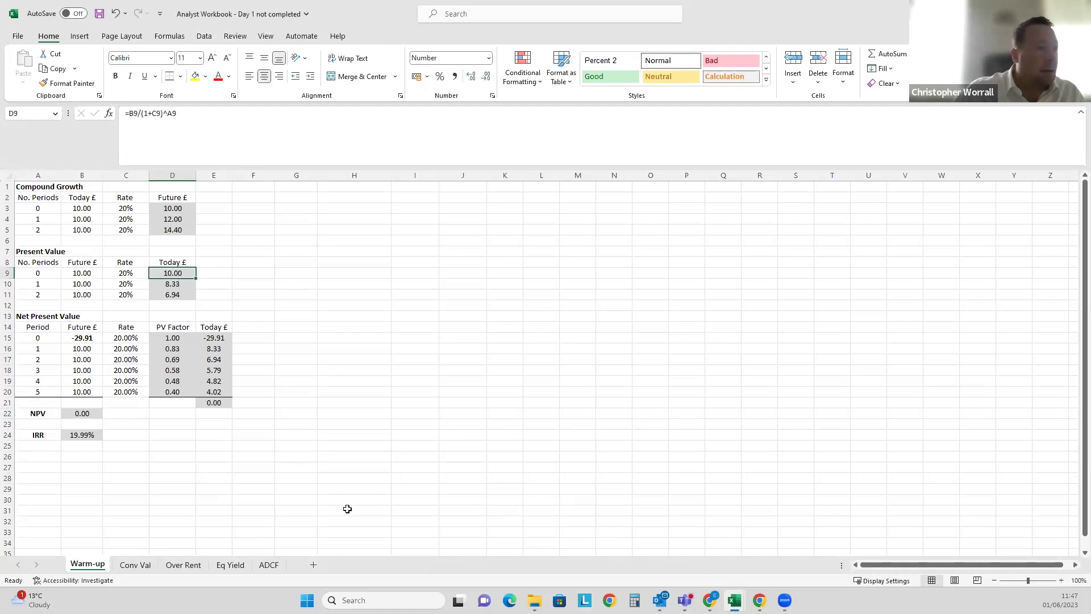
left_click(268, 564)
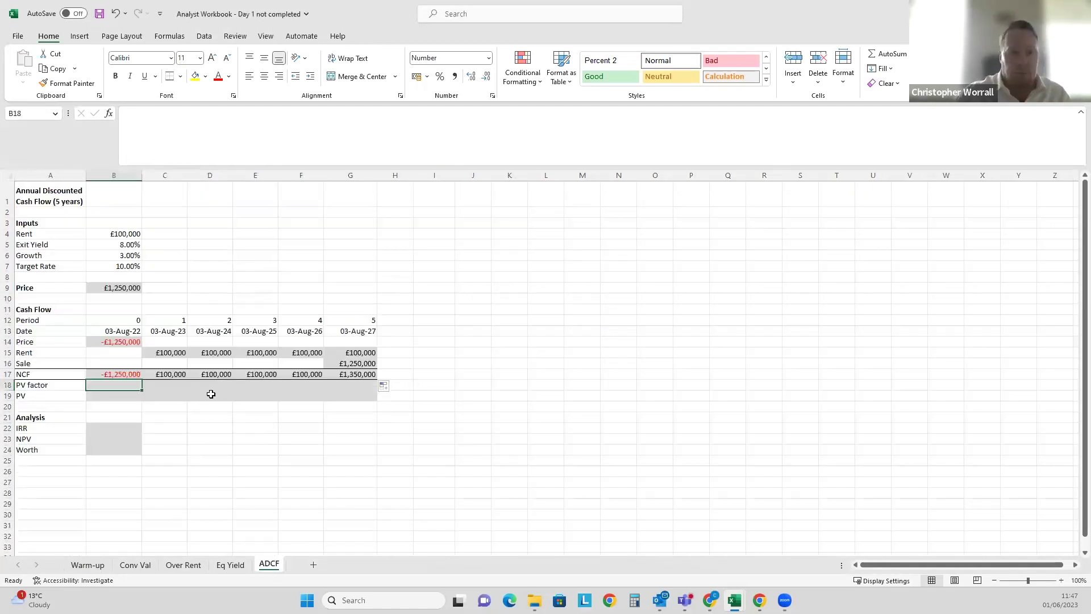
type("=1")
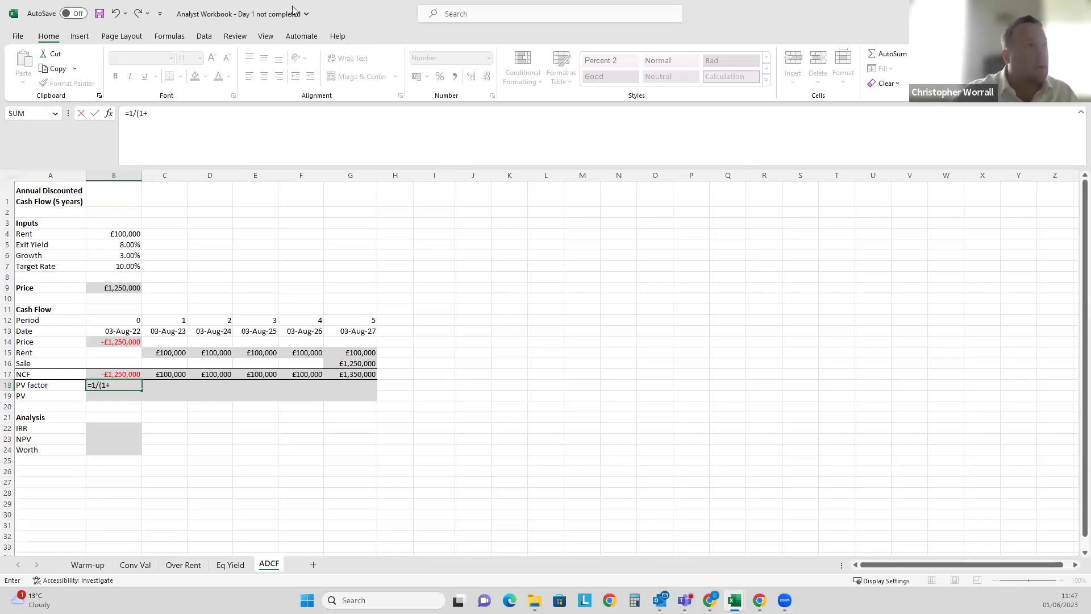
type("/(1+")
left_click(132, 268)
key("F4")
type(")")
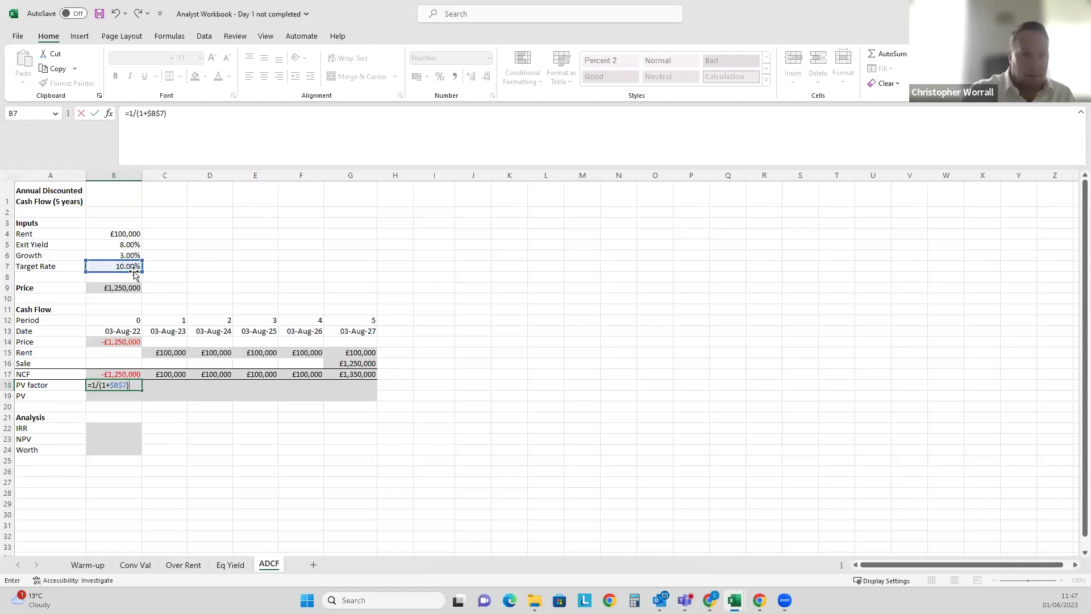
type("^")
left_click(133, 323)
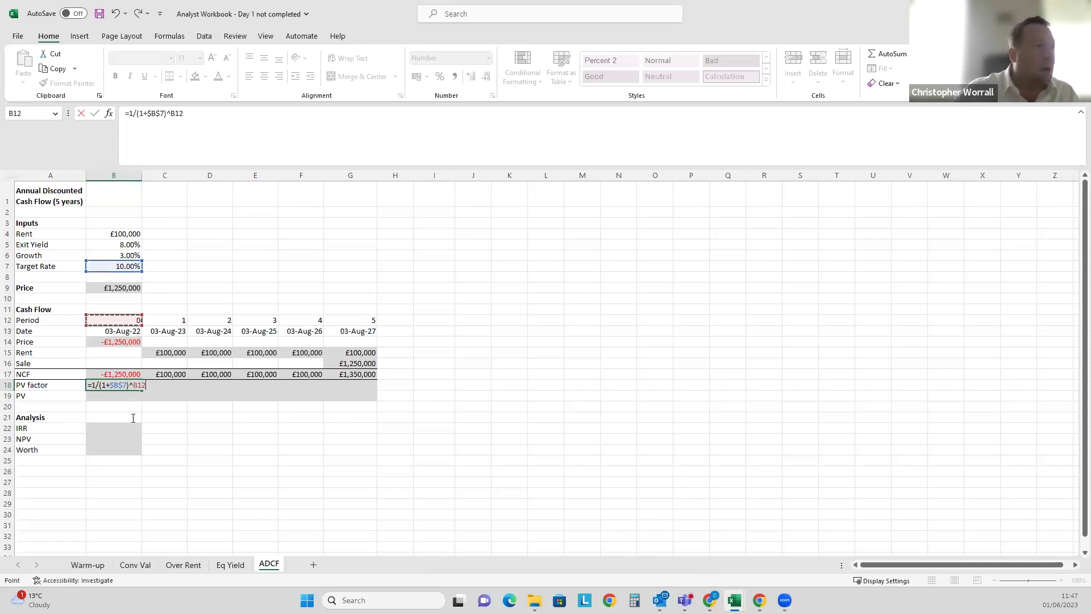
left_click(111, 384)
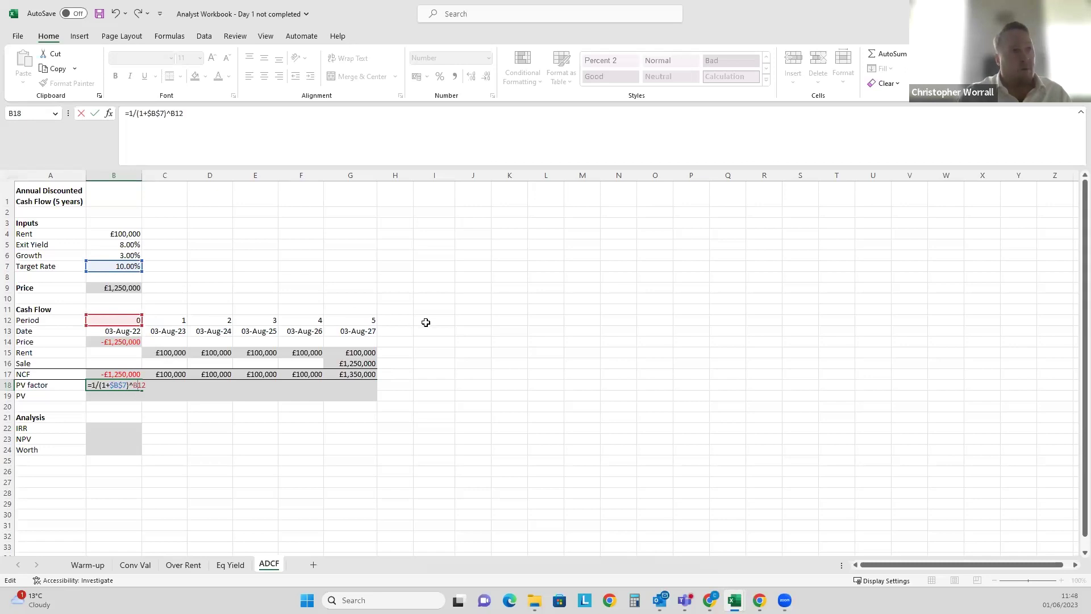
key("ctrl+Return")
Copy the PV factor formula from B18 across periods 1 to 5 in C18:G18.
key("ctrl+c")
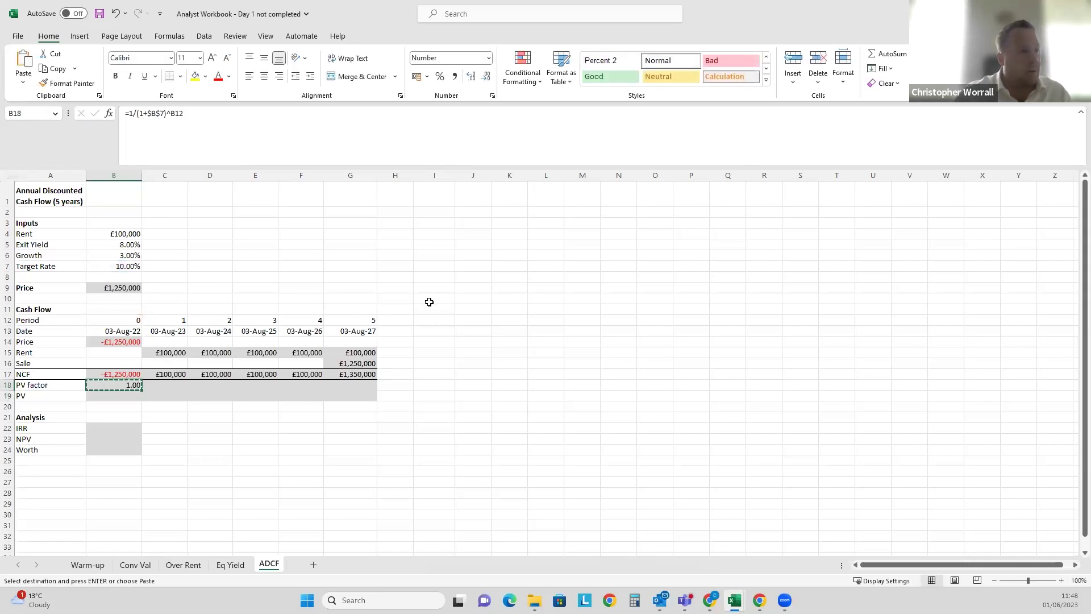
key("shift+Right")
key("shift+Right")
key("shift+Right")
key("shift+Right")
key("shift+Right")
key("ctrl+v")
key("Escape")
key("shift+Left")
key("shift+Left")
key("shift+Left")
key("shift+Left")
key("shift+Left")
key("shift+Right")
key("shift+Right")
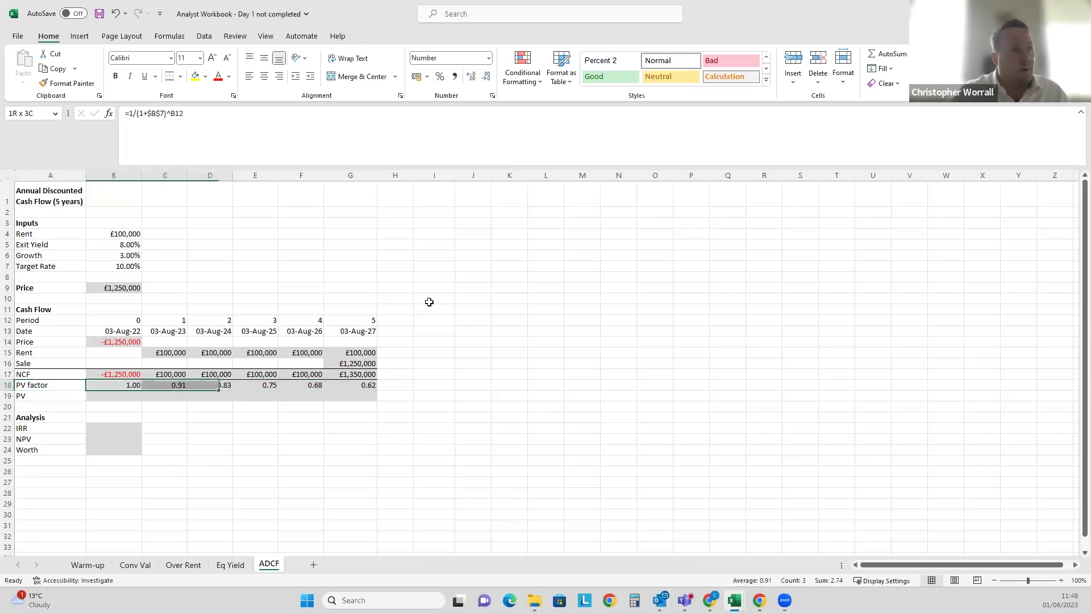
key("shift+Right")
key("shift+Right")
key("shift+Right")
key("shift+Left")
key("shift+Left")
key("shift+Left")
key("shift+Left")
key("shift+Left")
key("ctrl+c")
key("shift+Right")
key("shift+Right")
key("shift+Right")
key("shift+Right")
key("shift+Right")
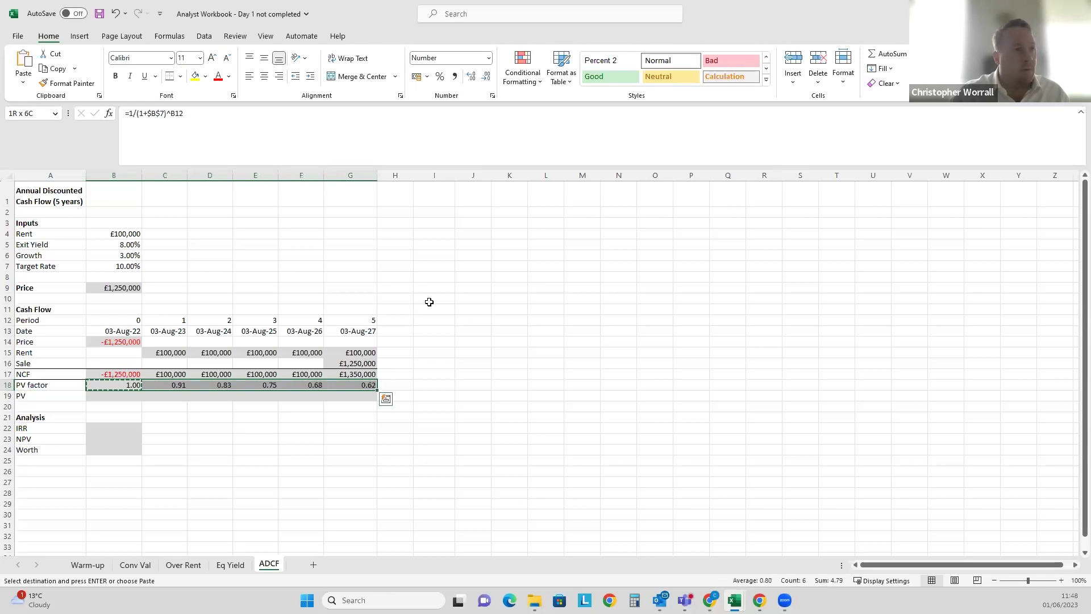
key("Return")
Calculate the period 0 present value in B19 with =B17*B18 and display it with no decimal places.
key("Down")
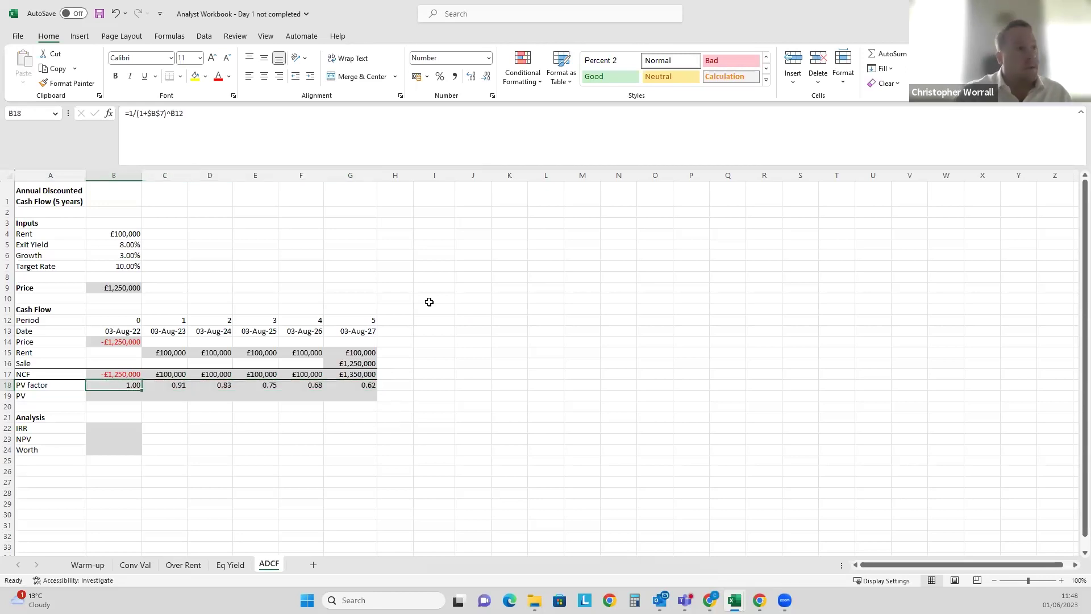
type("=")
key("Up")
key("Up")
type("*")
key("Up")
key("ctrl+Return")
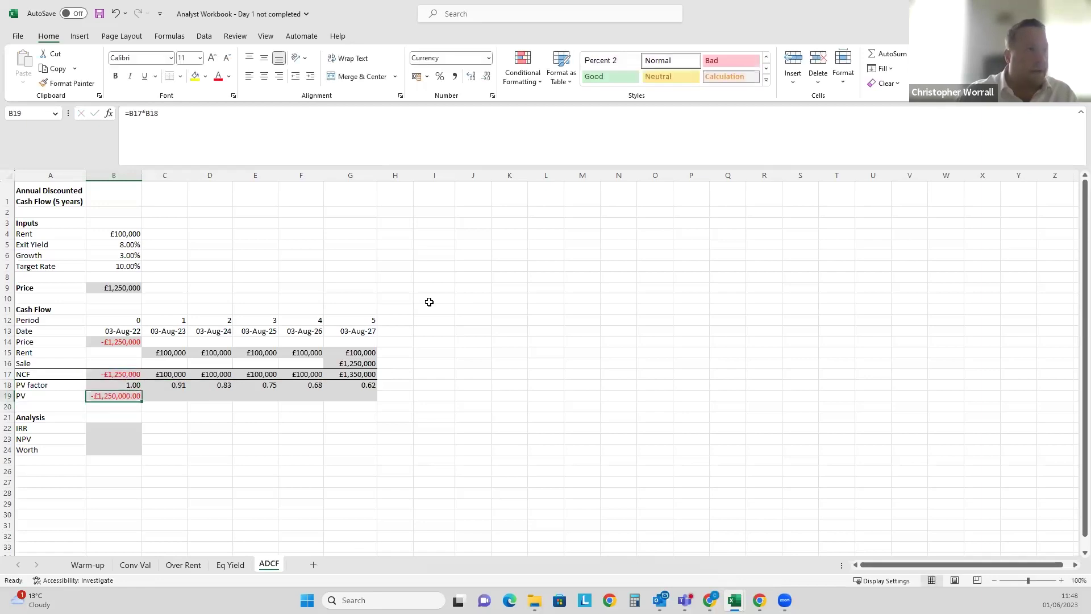
key("alt+h")
key("9")
key("9")
Copy the present value formula from B19 across periods 1 to 5 in C19:G19.
key("ctrl+c")
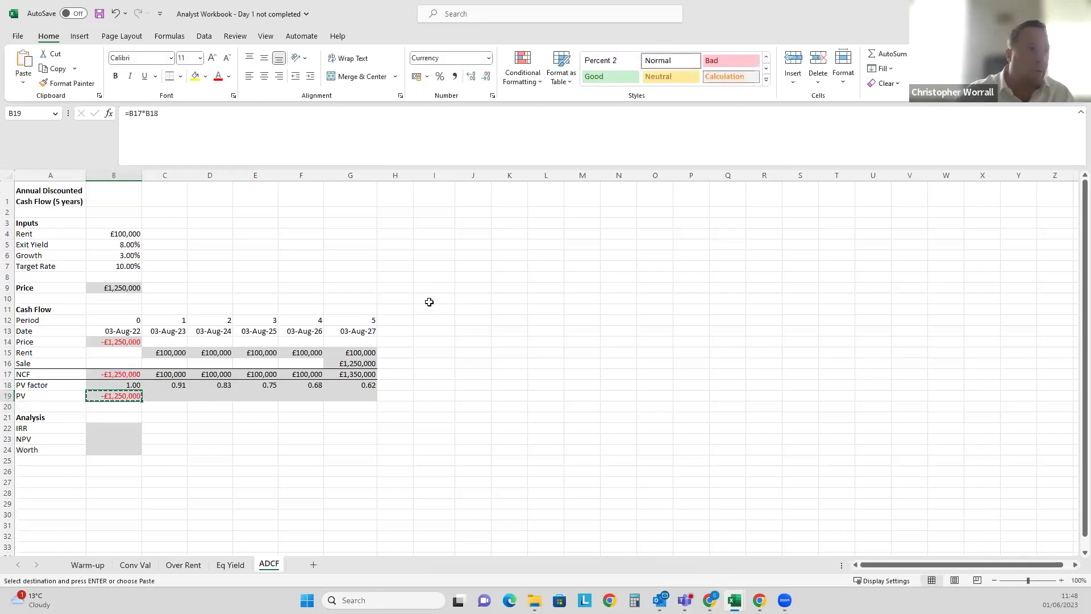
key("shift+Right")
key("shift+Right")
key("shift+Right")
key("shift+Right")
key("shift+Right")
key("ctrl+v")
key("Escape")
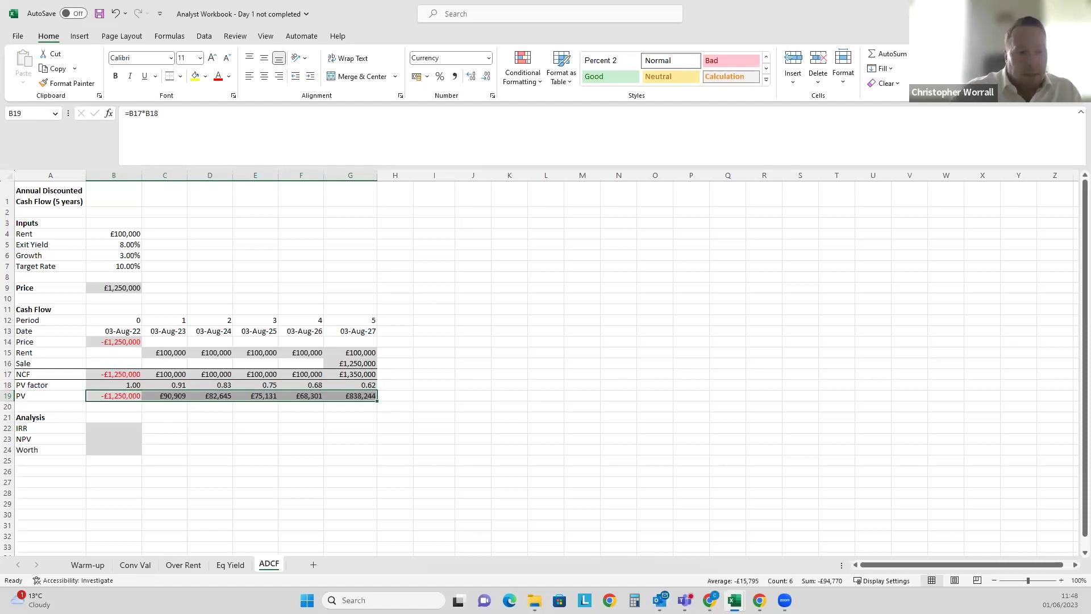
left_click(138, 393)
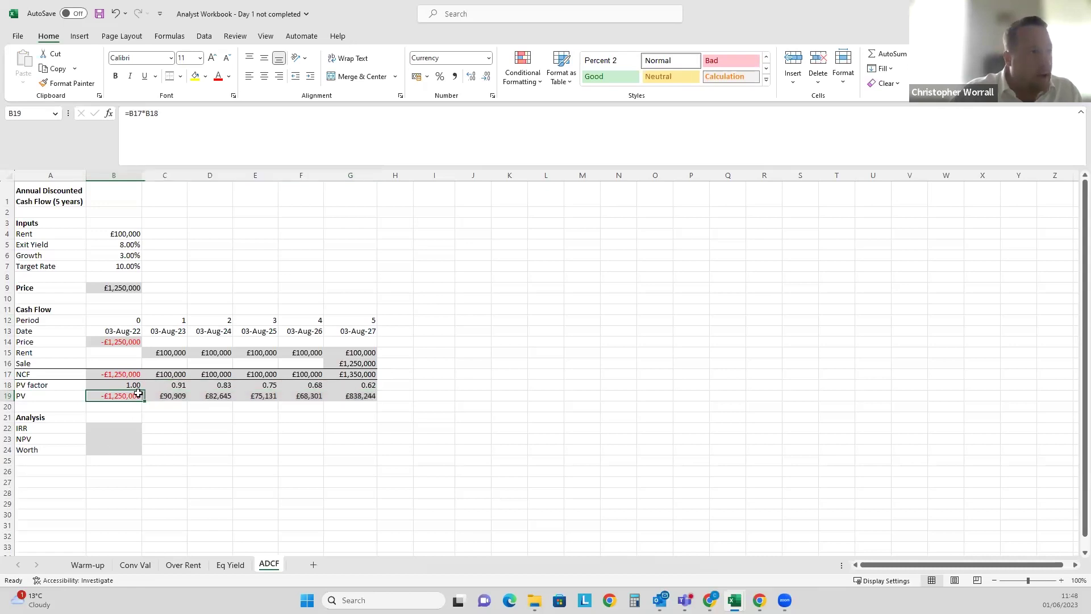
left_click_drag(110, 395, 346, 400)
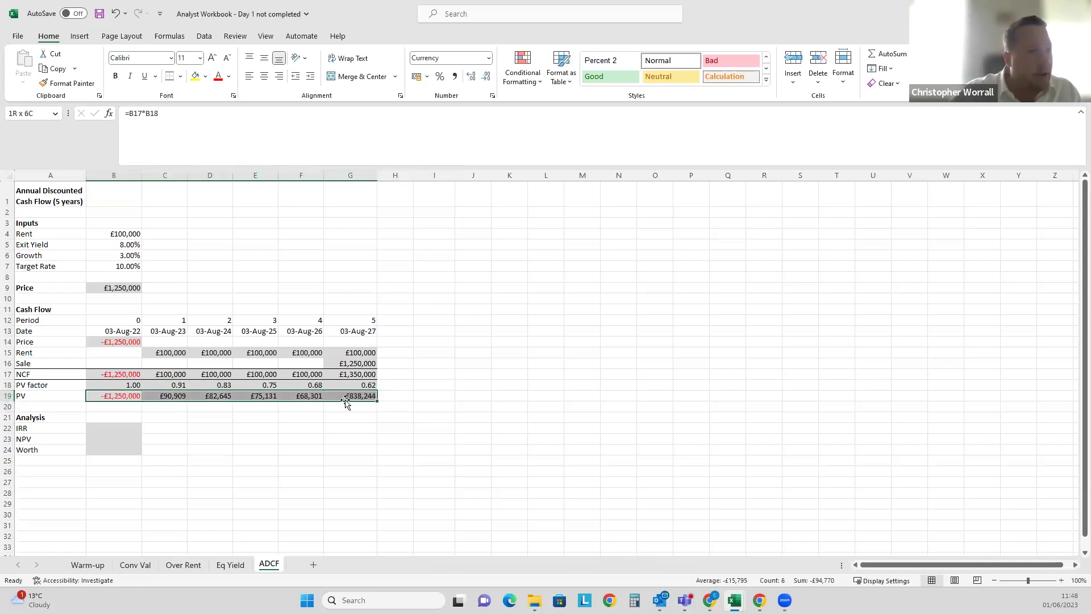
left_click(102, 418)
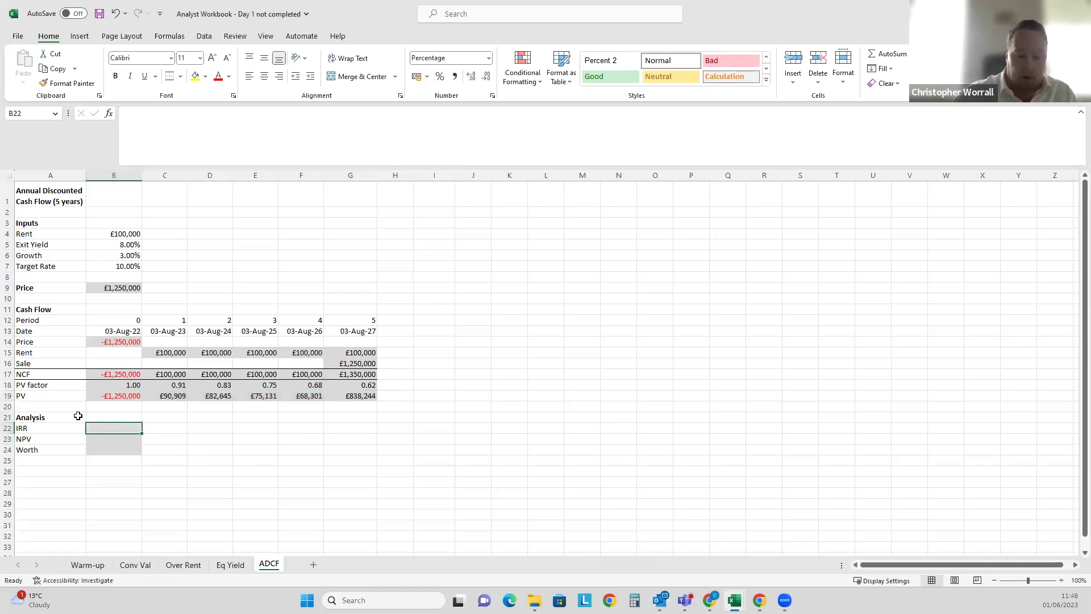
type("=irr(")
key("Escape")
key("Up")
key("Up")
key("Up")
key("Down")
key("Down")
key("Down")
key("Down")
type("=IRR")
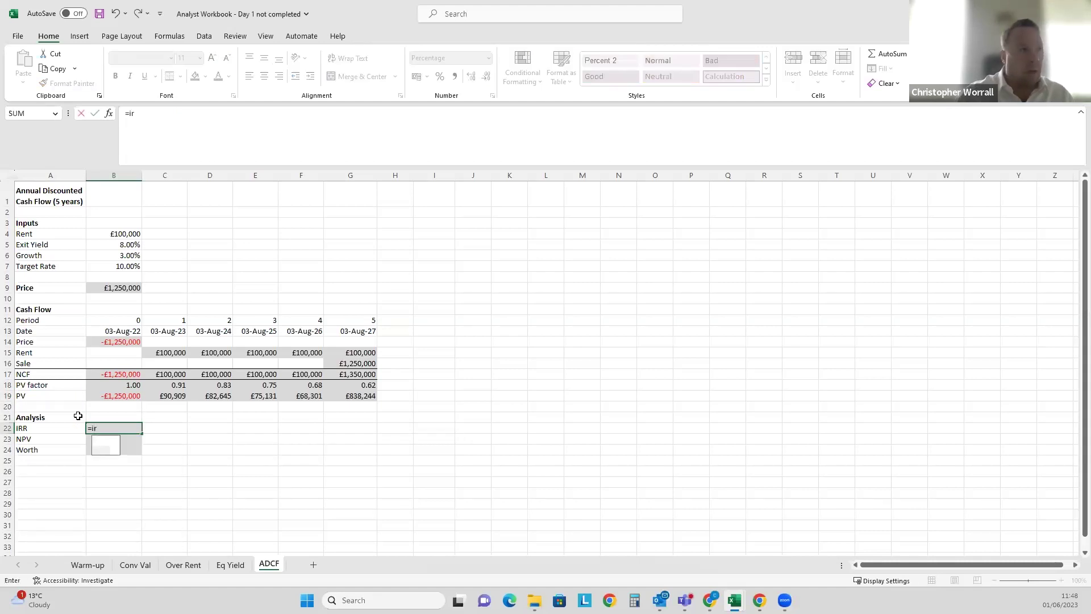
key("Return")
key("Up")
Calculate the IRR of the net cash flow row in B22 with =IRR(B17:G17).
type("=")
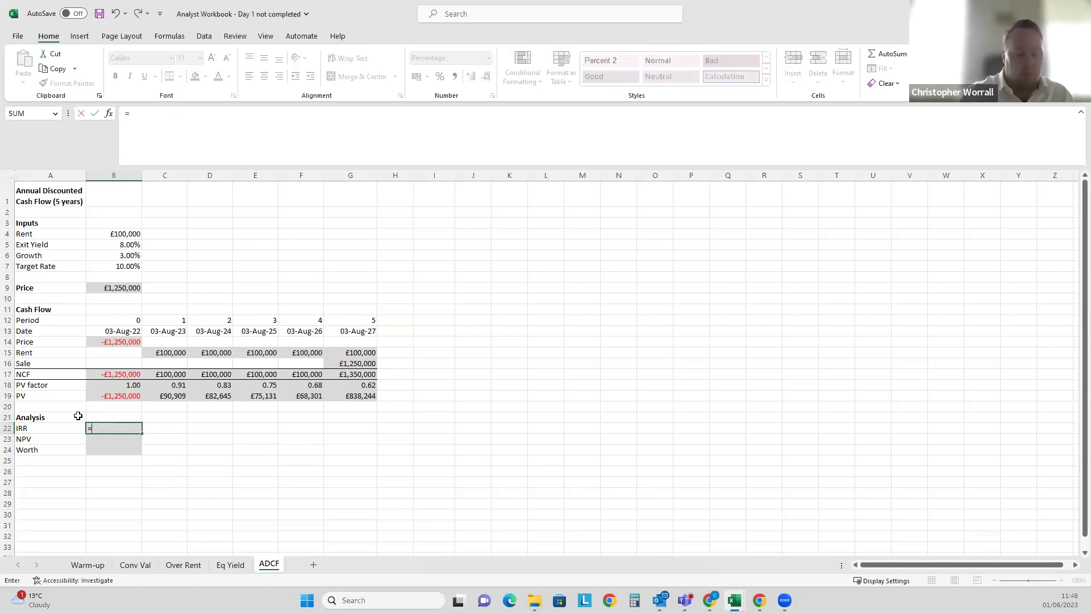
type("IRR(")
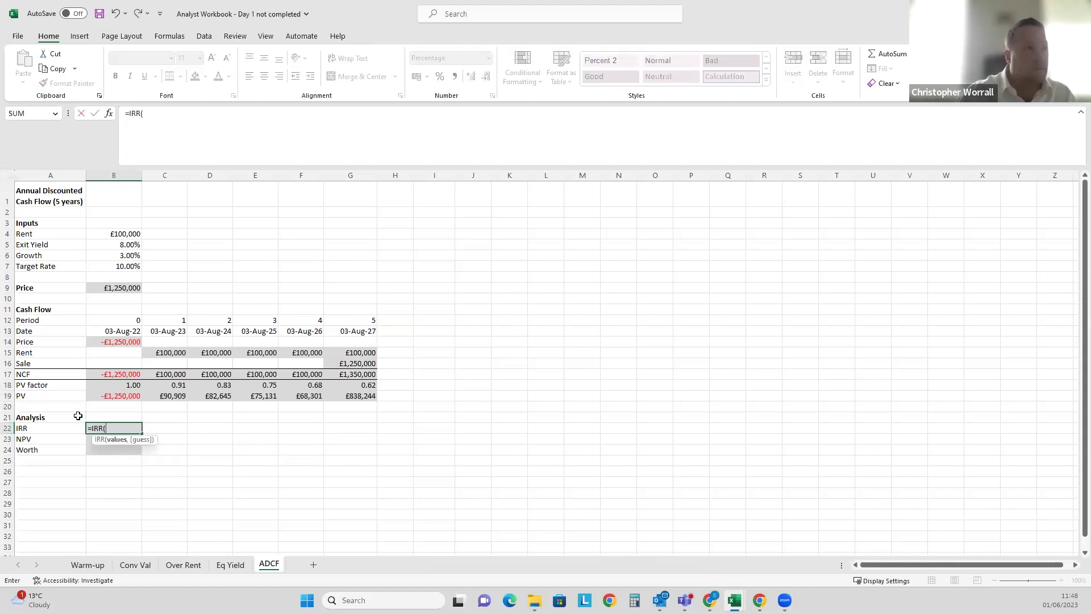
left_click_drag(105, 373, 366, 375)
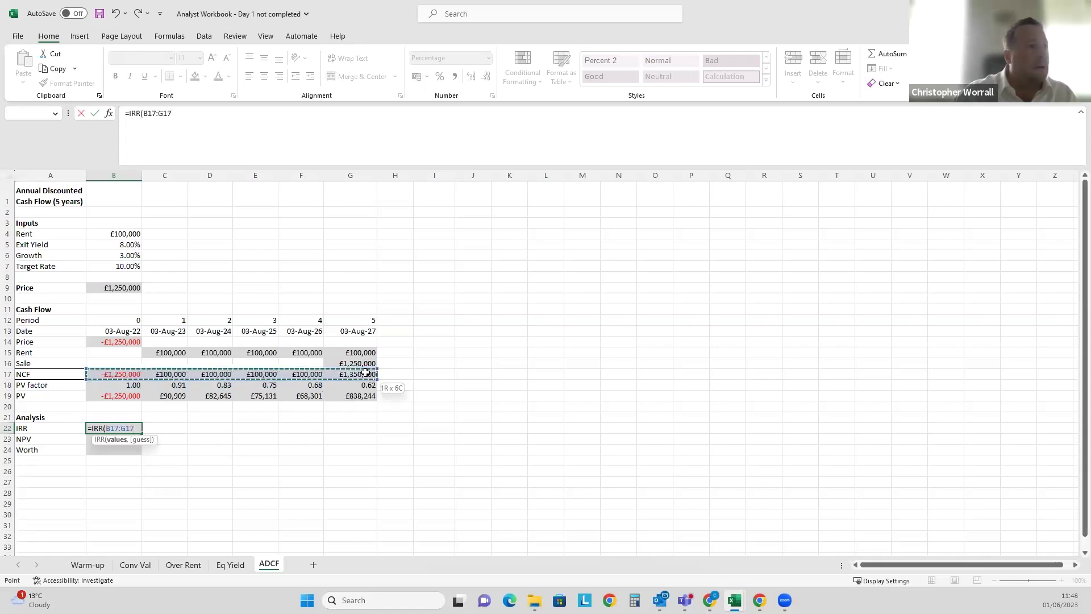
type(")")
key("ctrl+Return")
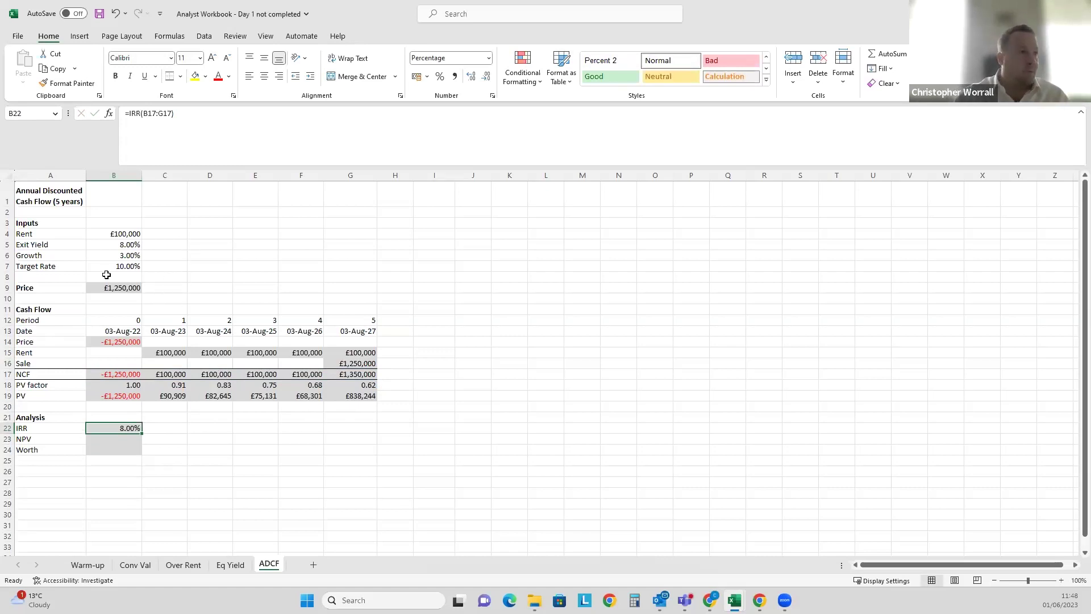
Insert a row above Exit Yield for a new Initial Yield input and set its value to 8%.
left_click(73, 244)
key("shift+space")
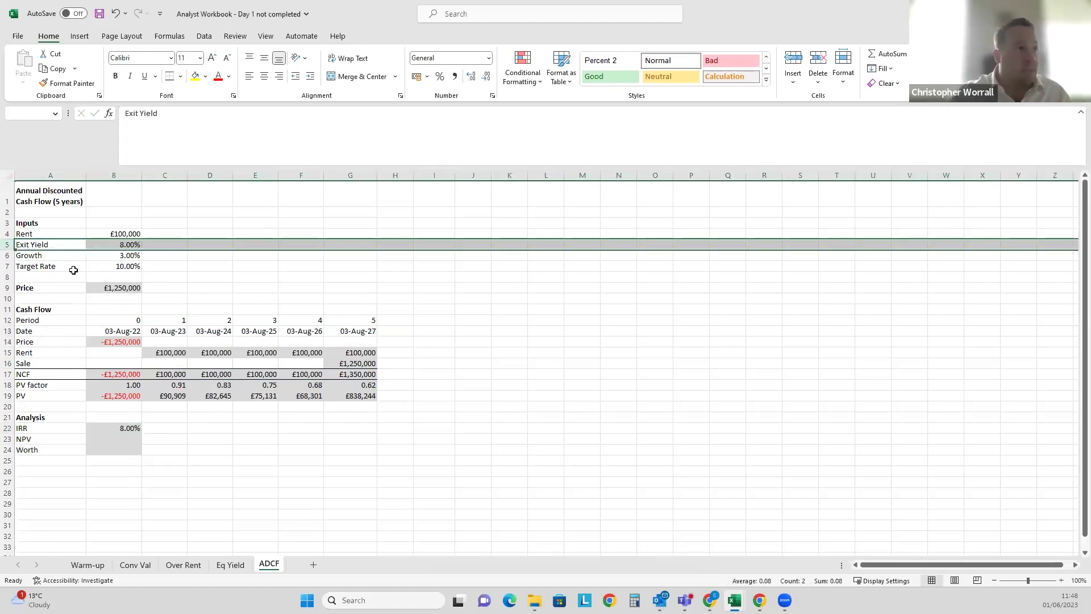
key("ctrl+shift+plus")
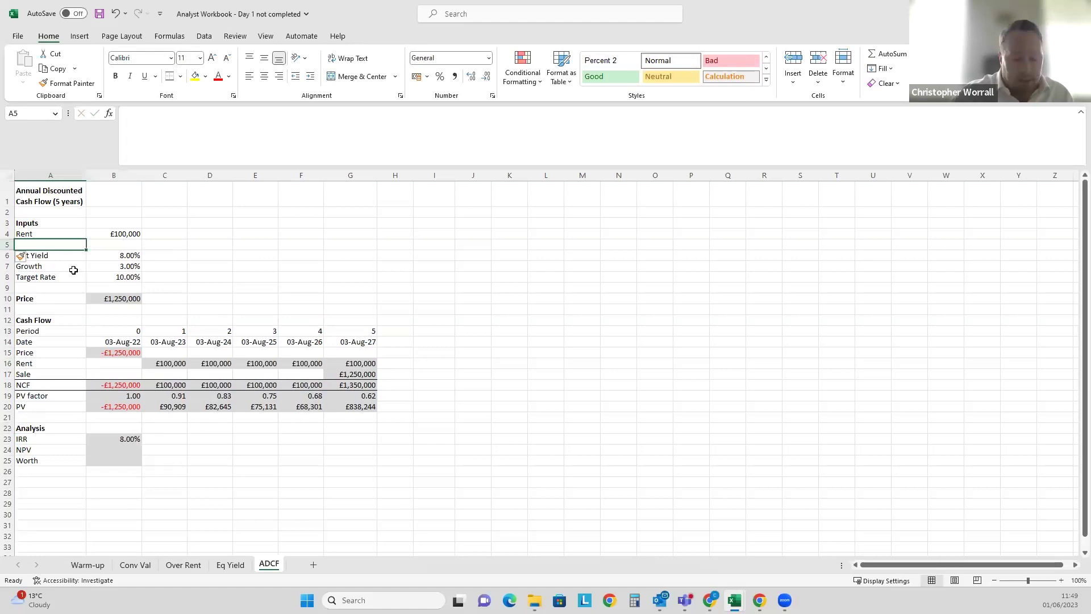
type("Initial Yield")
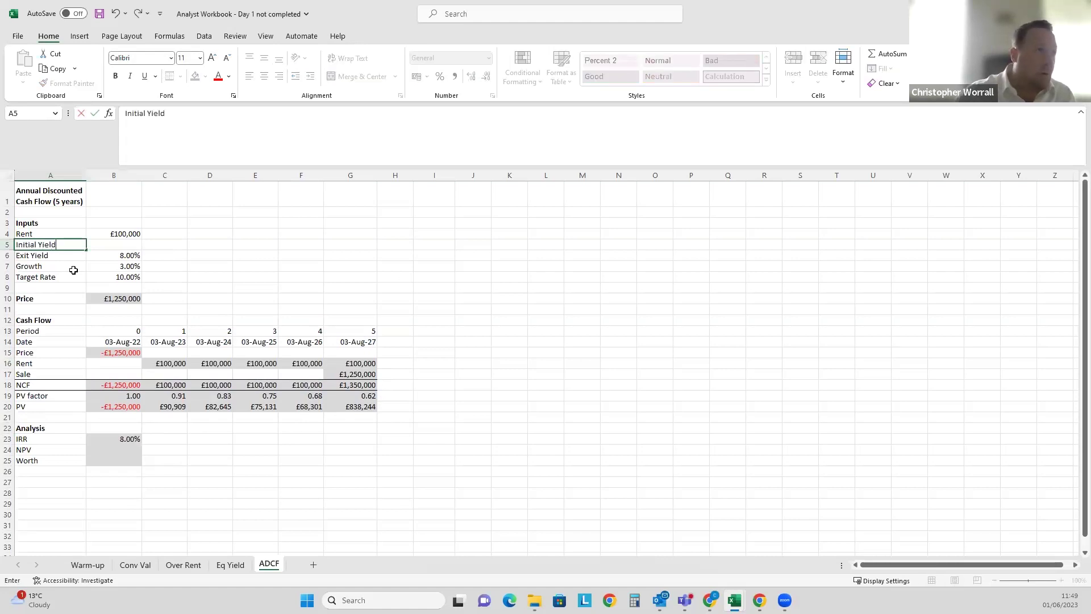
key("Tab")
type("8%")
key("Return")
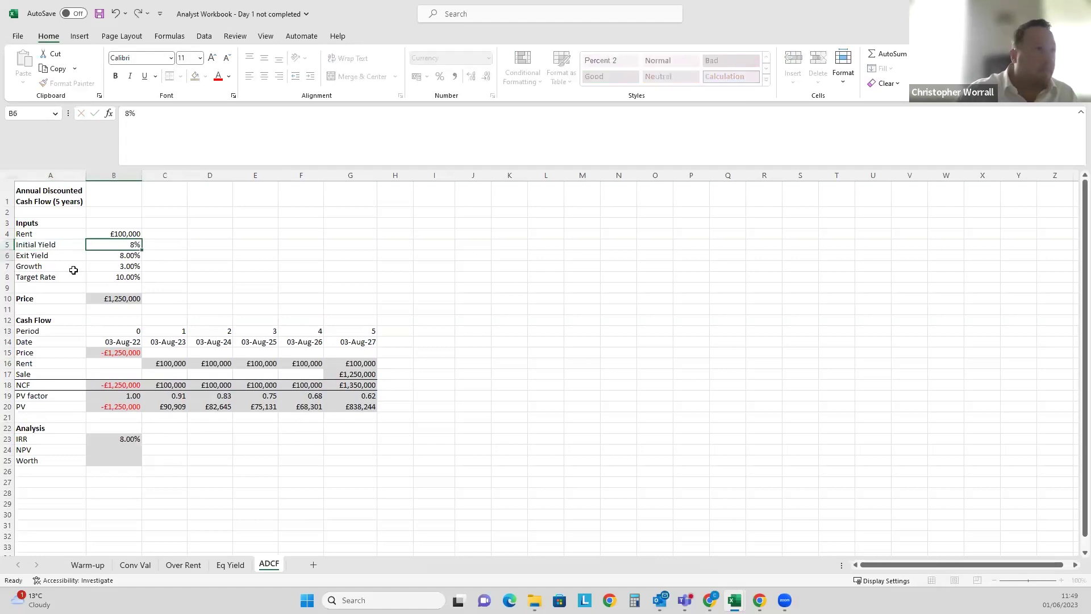
Display the Initial Yield value in B5 with two decimal places.
key("Up")
key("alt+h")
key("0")
key("alt+h")
key("0")
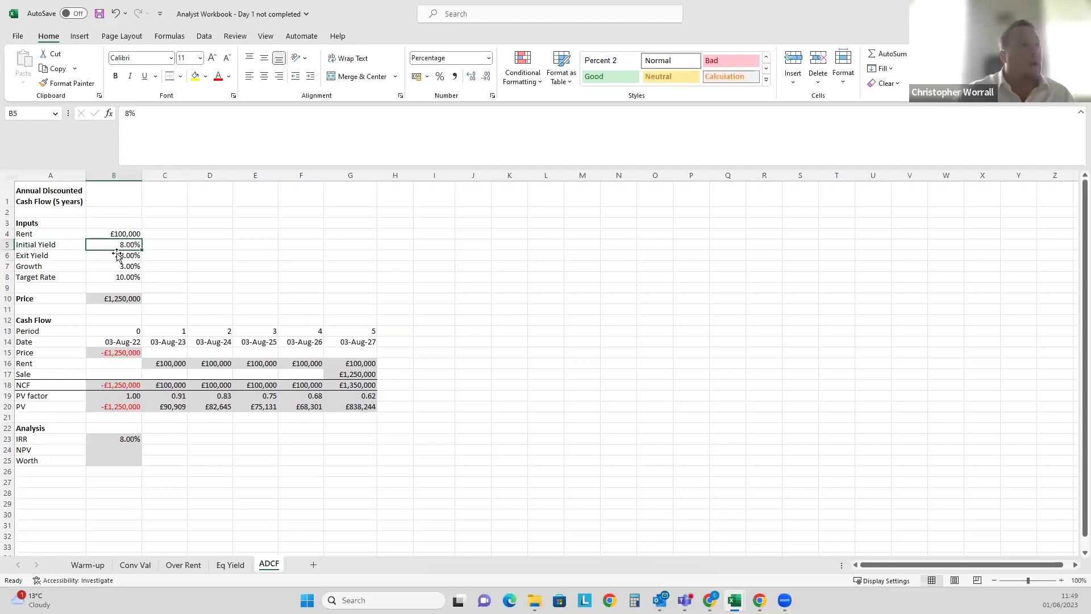
Recalculate the price in B10 from the rent and initial yield with =B4/B5.
left_click(113, 290)
left_click(117, 297)
type("=")
left_click(119, 232)
type("/")
left_click(126, 244)
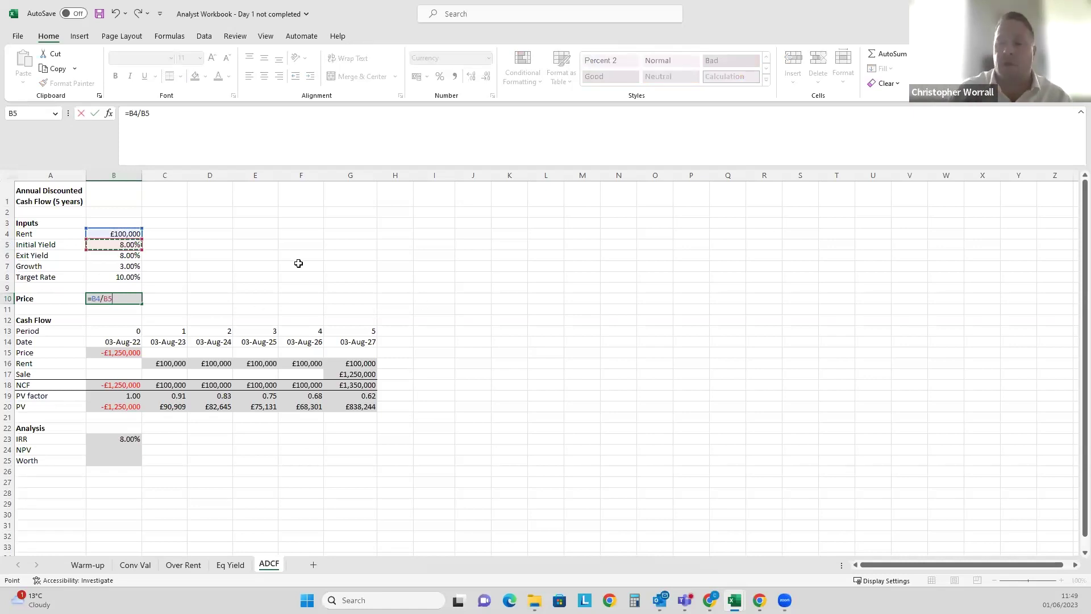
key("Return")
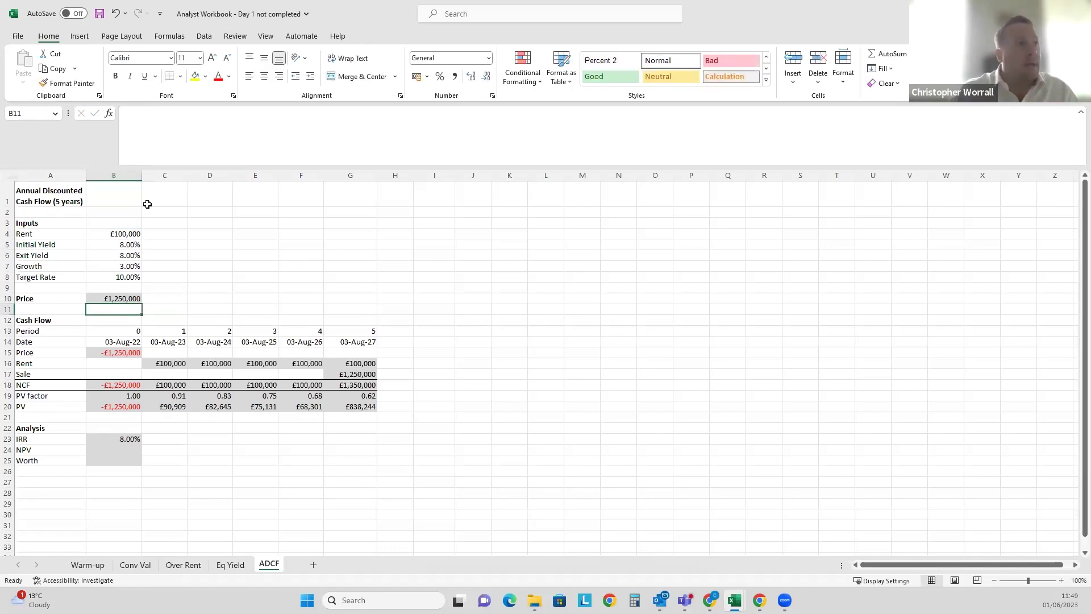
Examine how the rent and yield inputs feed the price, rent and sale cells and which cash flows the IRR formula uses.
left_click(128, 244)
left_click(125, 233)
left_click(123, 352)
left_click(157, 359)
left_click(270, 364)
left_click(304, 363)
left_click(380, 374)
left_click(365, 374)
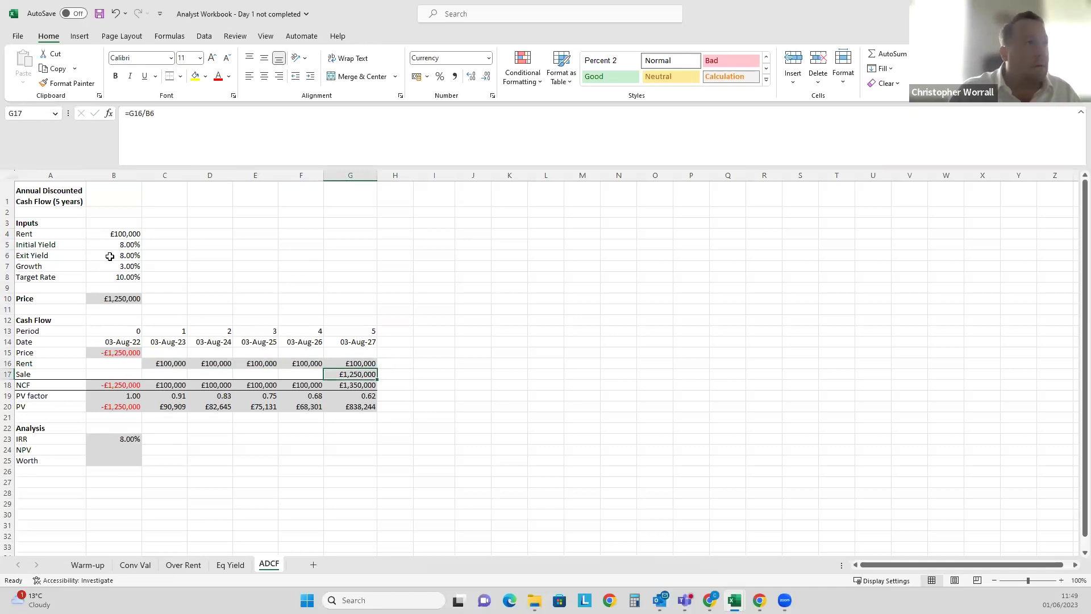
left_click(110, 257)
left_click(357, 373)
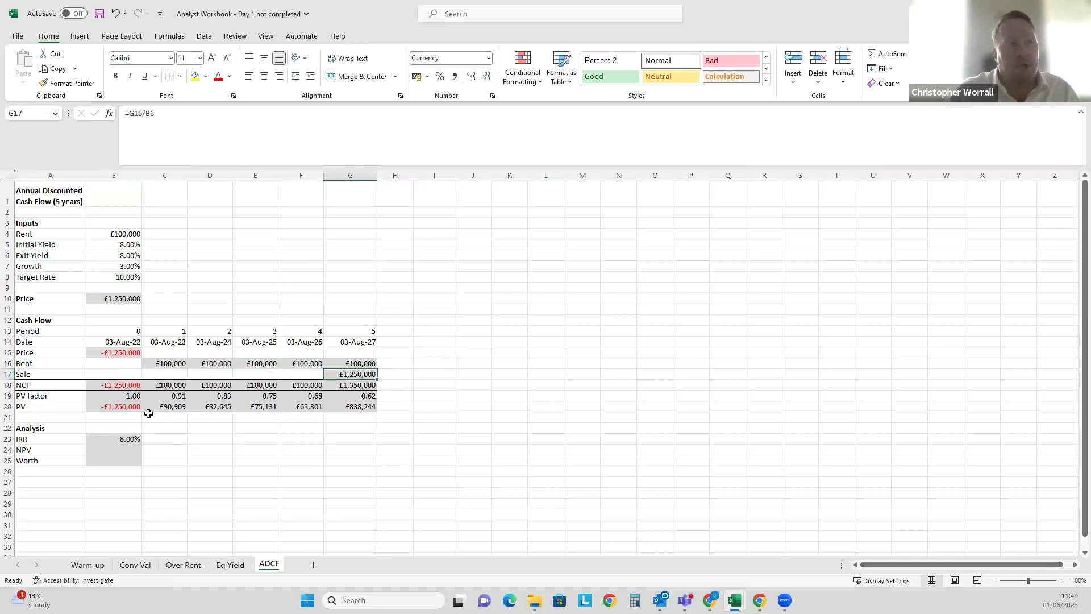
left_click(124, 440)
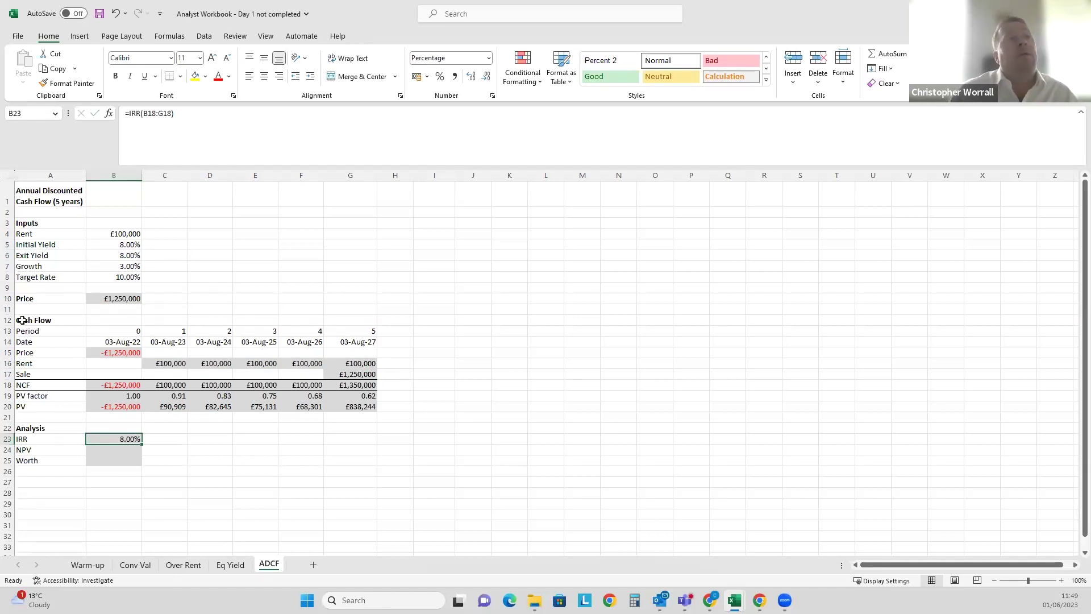
left_click(368, 372)
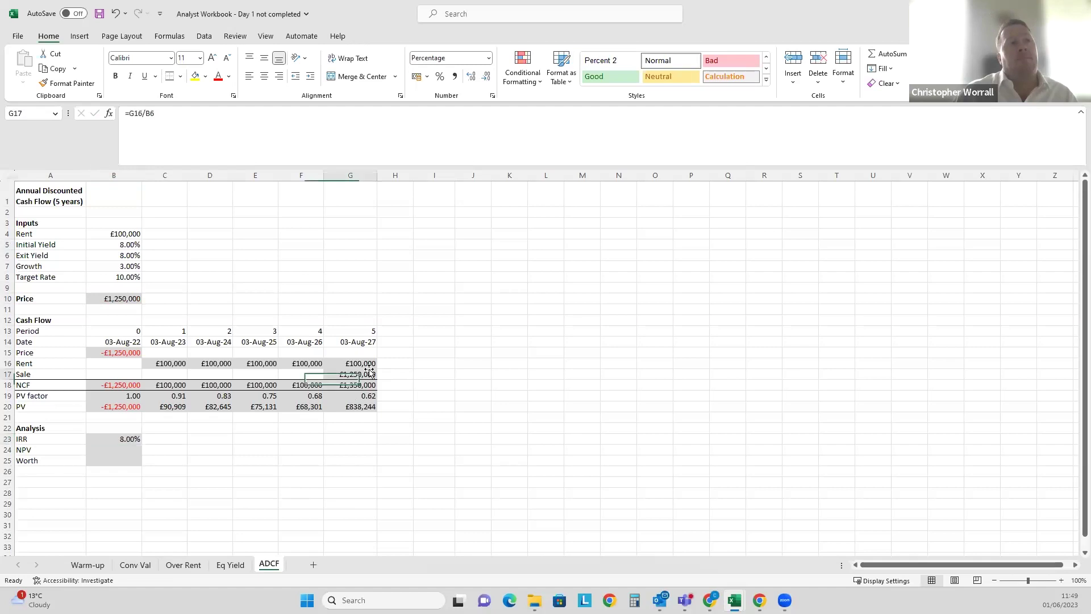
left_click(123, 440)
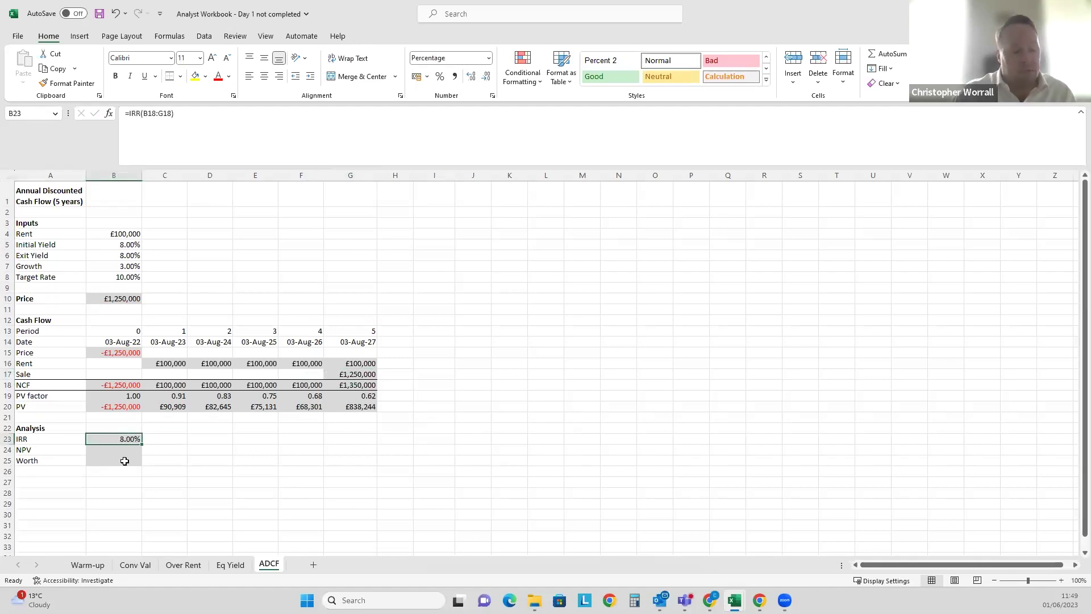
key("F2")
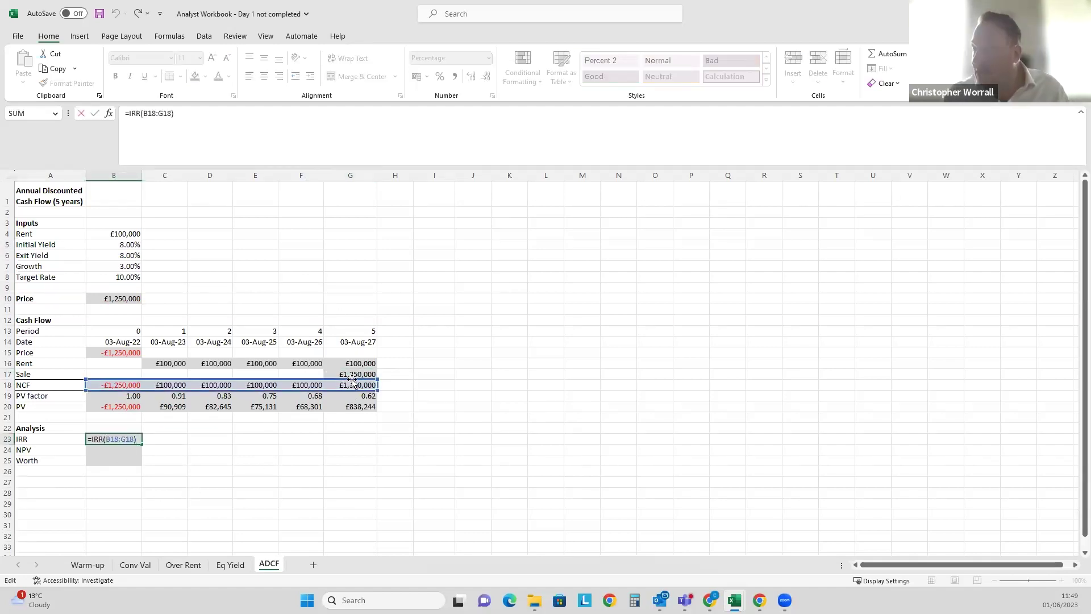
key("ctrl+Return")
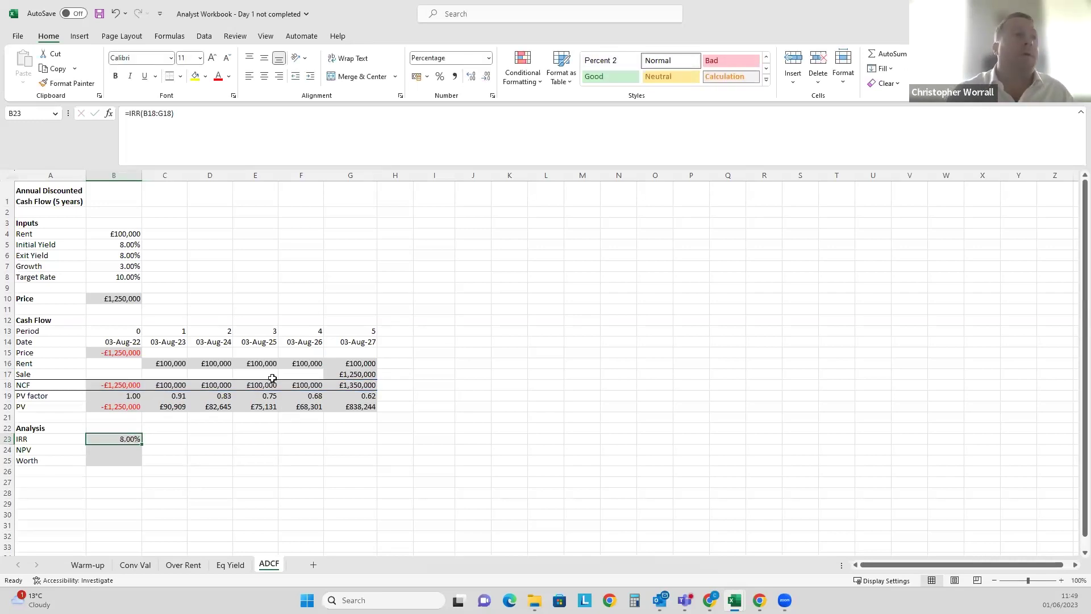
left_click(354, 378)
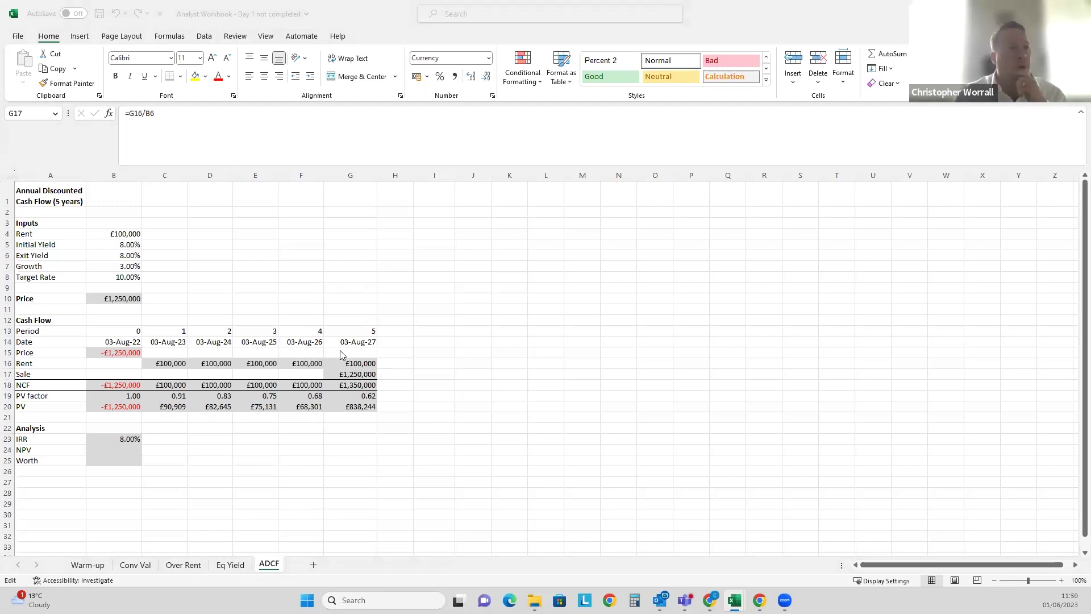
left_click(355, 389)
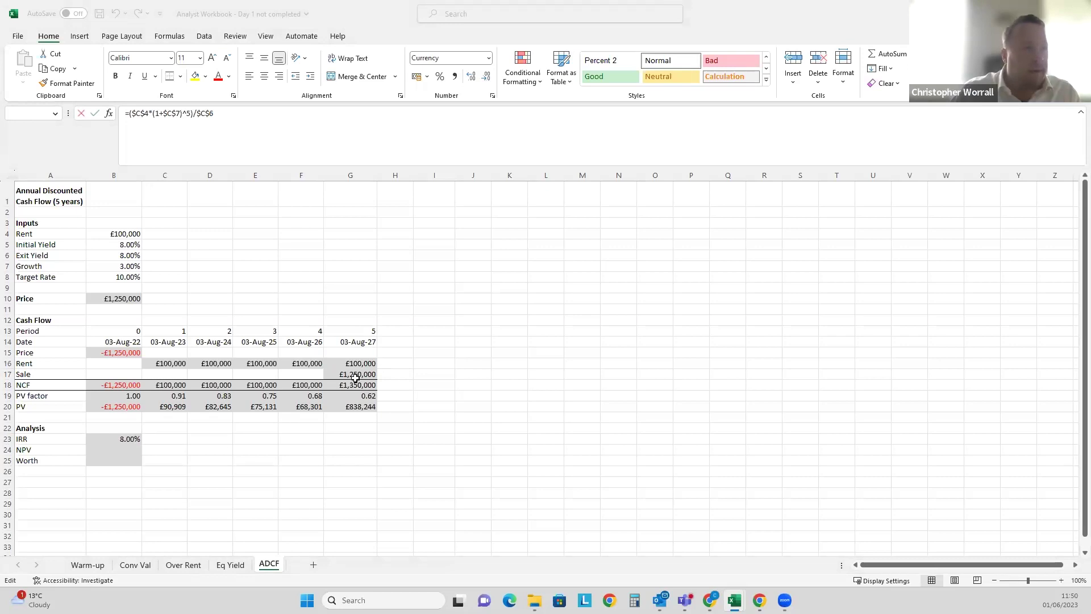
key("Escape")
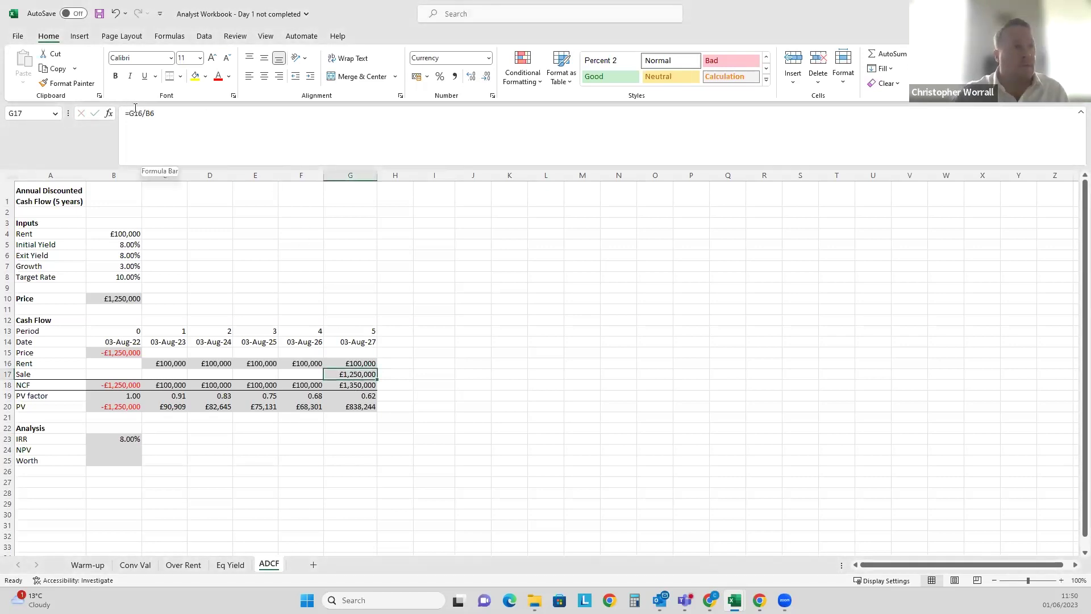
Insert two blank rows above the Cash Flow heading and label A12 as ERV.
left_click(78, 311)
left_click(78, 318)
key("shift+space")
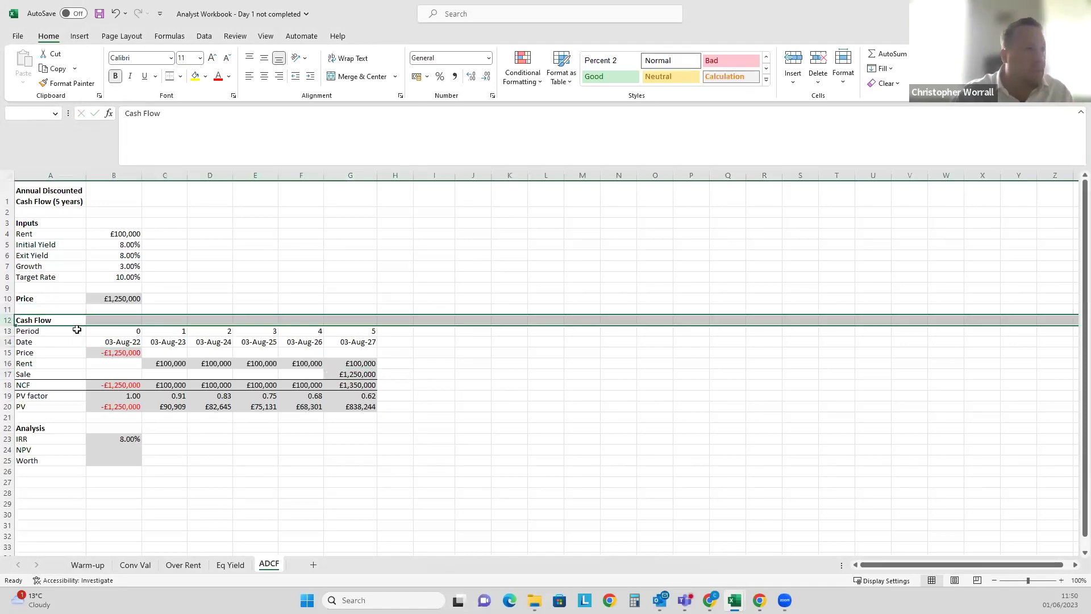
key("ctrl+shift+plus")
key("ctrl+shift+plus")
key("Right")
left_click(65, 321)
type("E")
key("Tab")
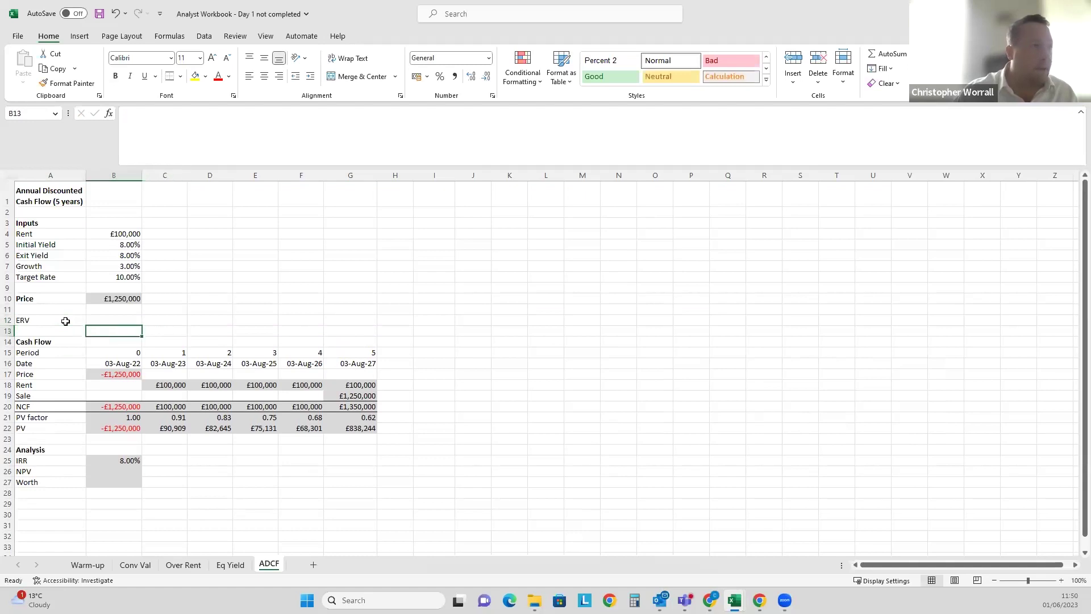
Link the starting ERV in B12 to the rent input with =B4.
type("=")
left_click(115, 233)
key("Tab")
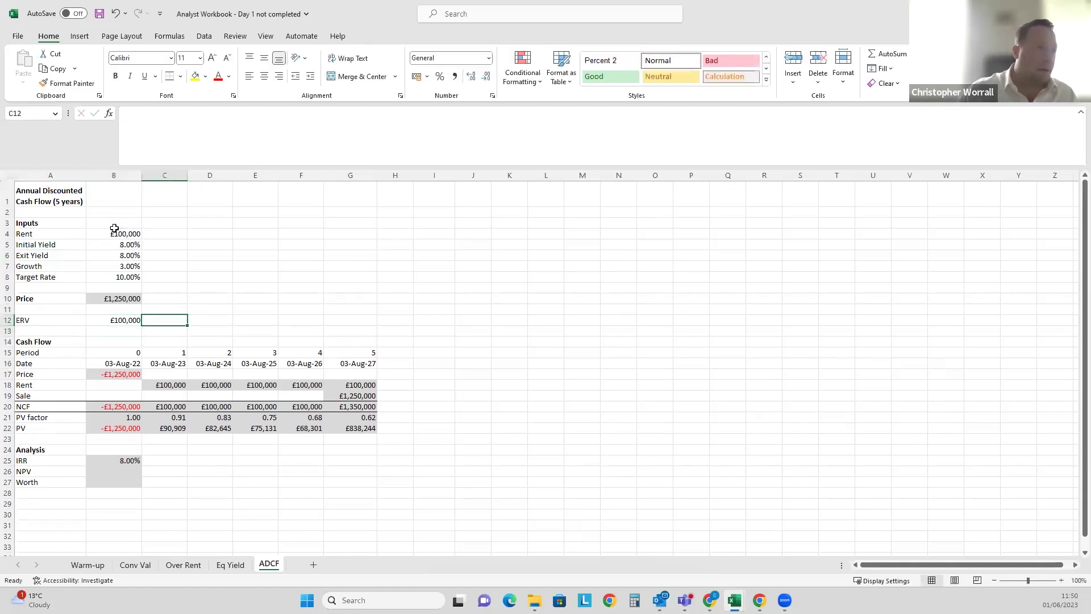
Calculate the first year's grown ERV in C12 with =(1+$B$7)*B12 and display it with no decimal places.
type("=(1")
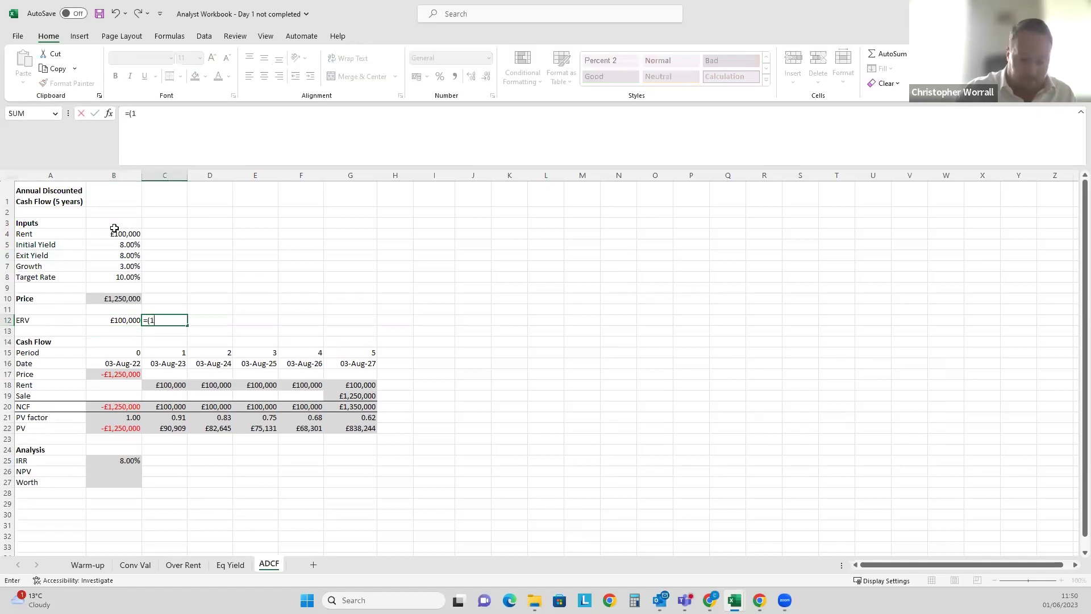
type("+")
left_click(132, 267)
key("F4")
type(")*")
key("Left")
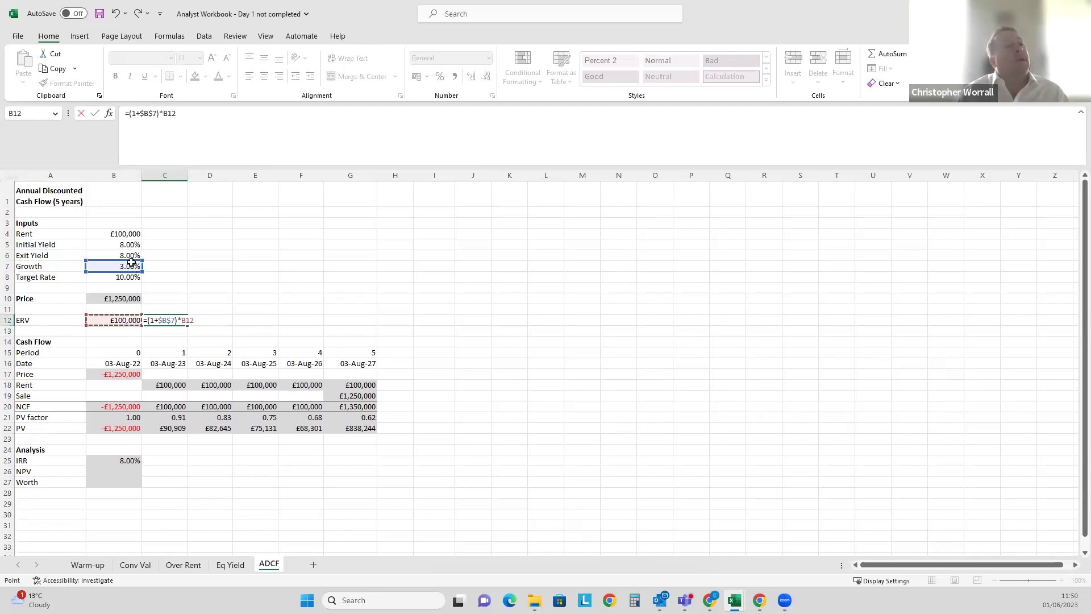
key("ctrl+Return")
key("alt+h")
key("9")
key("9")
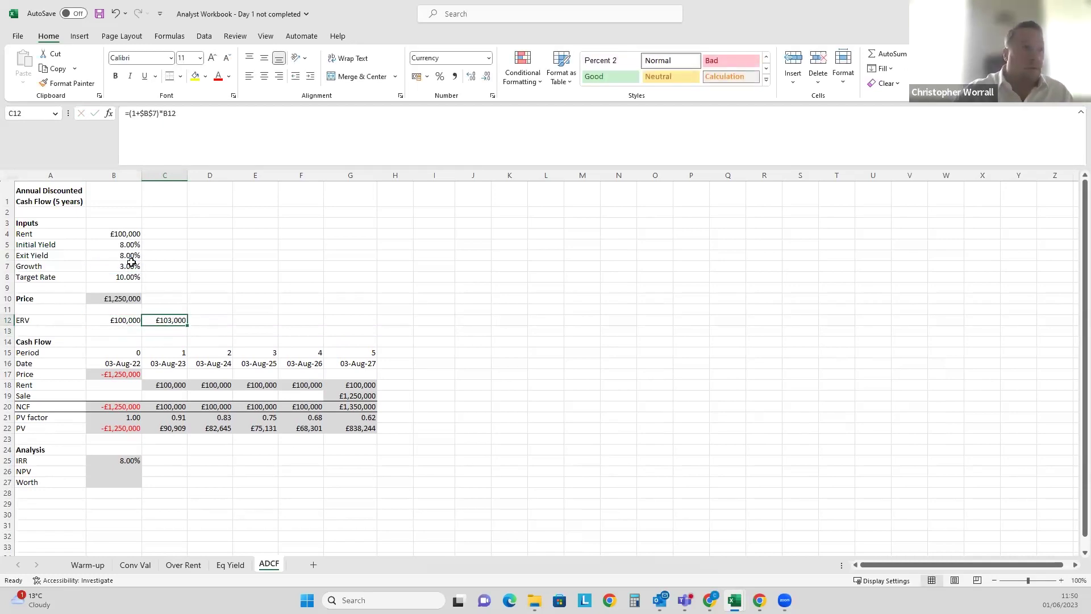
Copy the ERV growth formula from C12 across periods 1 to 5 in C12:G12.
key("ctrl+c")
key("shift+Right")
key("shift+Right")
key("shift+Right")
key("shift+Right")
key("ctrl+v")
key("Escape")
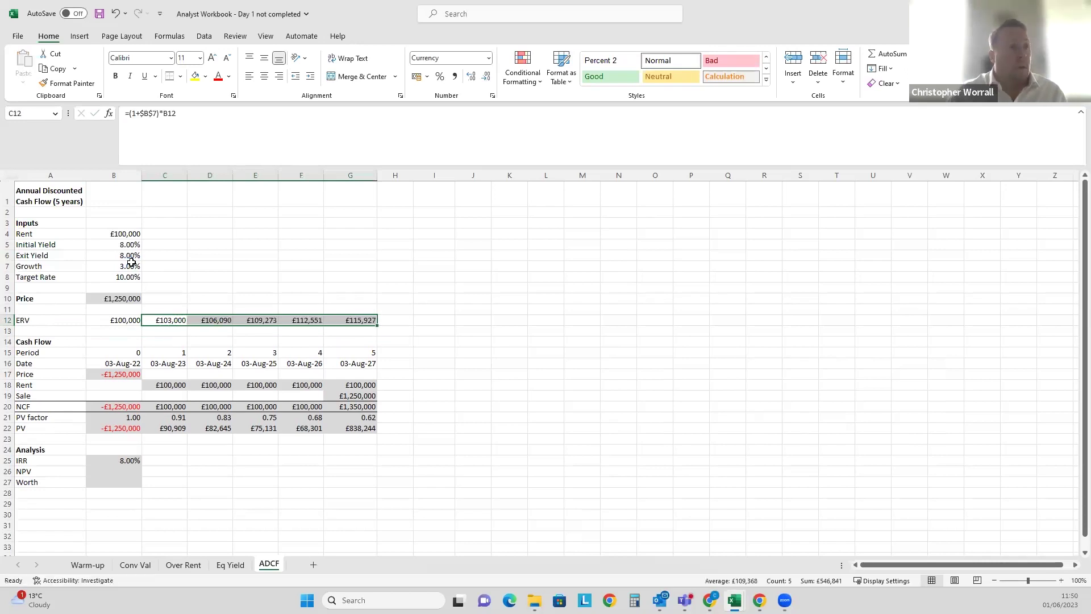
Examine the ERV growth formulas cell by cell across row 12.
key("Down")
key("Right")
key("Right")
key("Right")
key("Right")
key("Right")
key("Up")
key("Left")
key("Left")
key("Left")
key("Left")
key("Left")
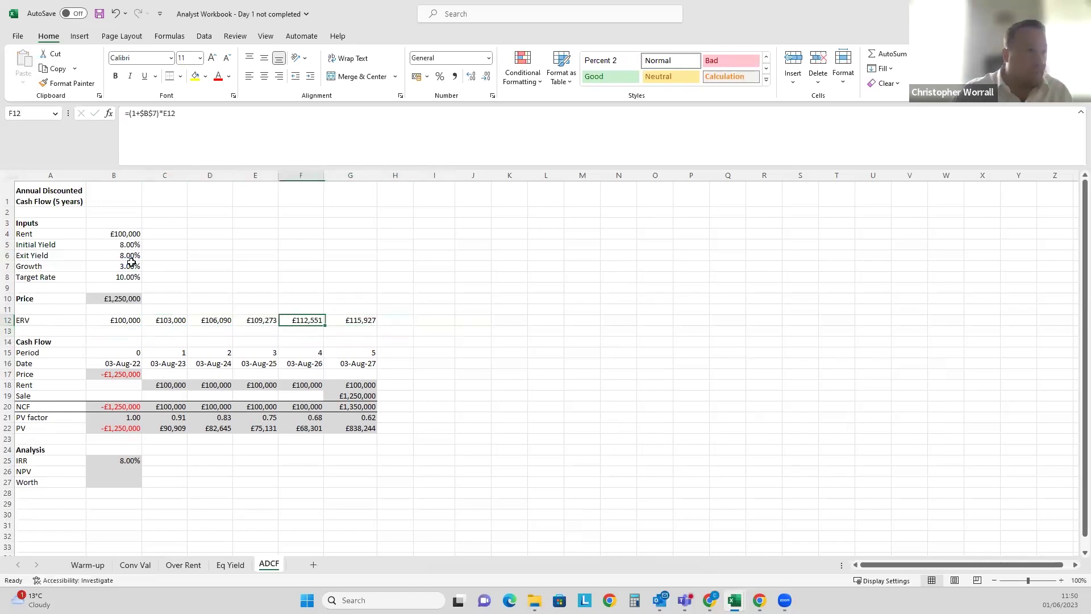
key("Right")
key("Right")
key("Right")
key("Right")
key("Right")
key("Right")
key("Right")
key("Left")
key("Right")
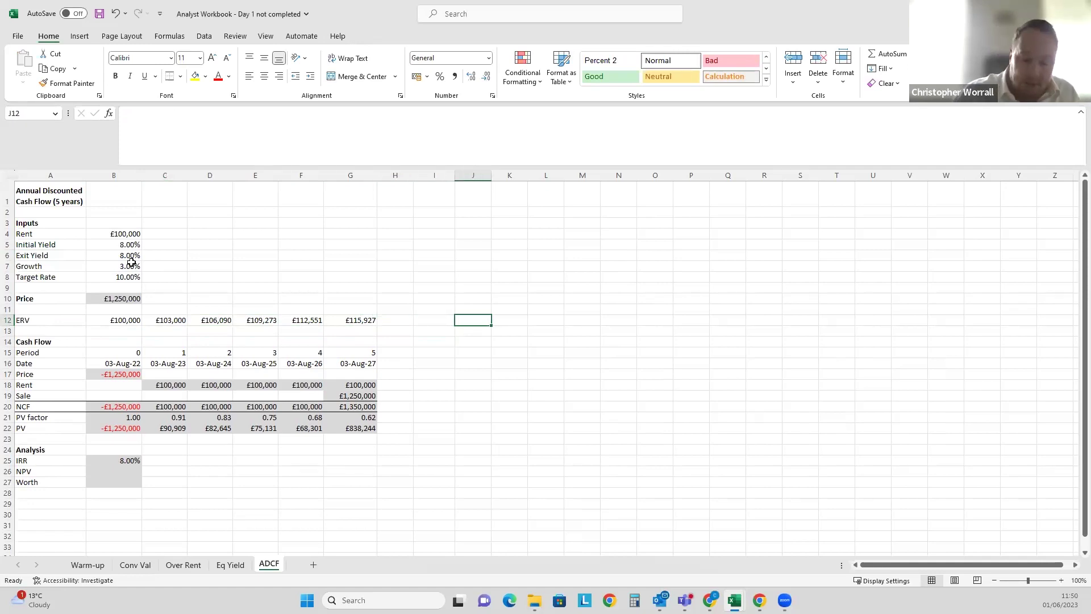
Check the compound growth formula on the Warm-up sheet and return to the ADCF sheet.
type("=(1")
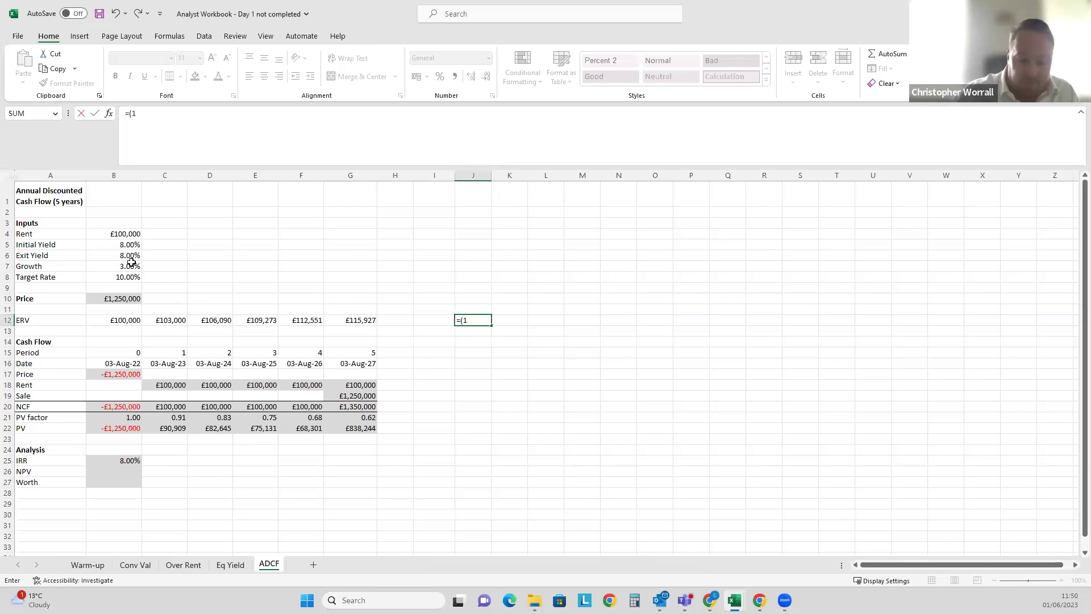
key("Escape")
left_click(86, 565)
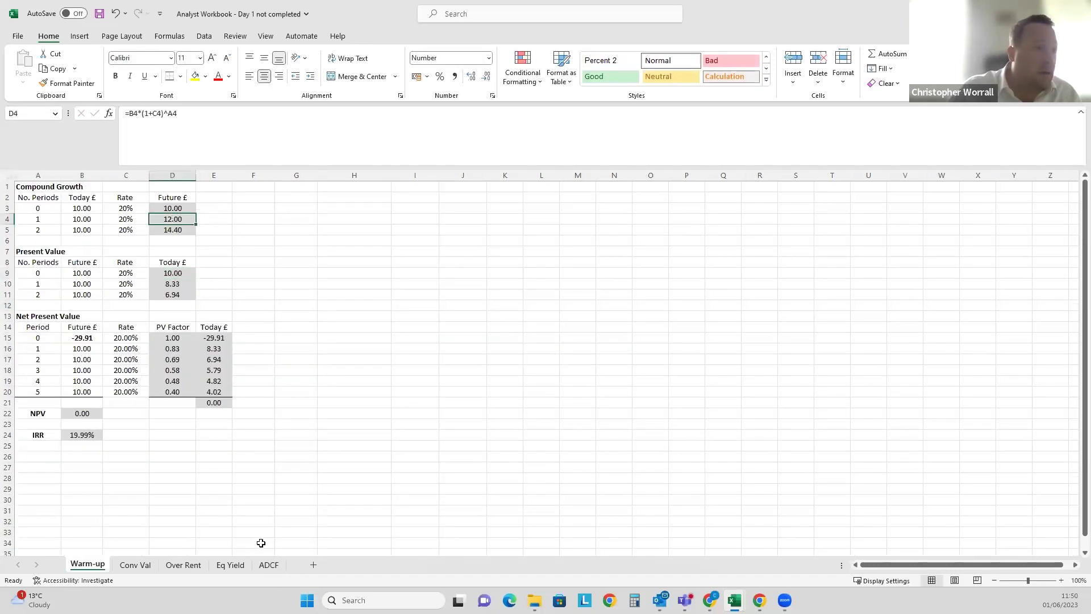
left_click(269, 564)
Calculate the five-year compound growth factor in J12 with =(1+$B$7)^G15.
type("=(1+")
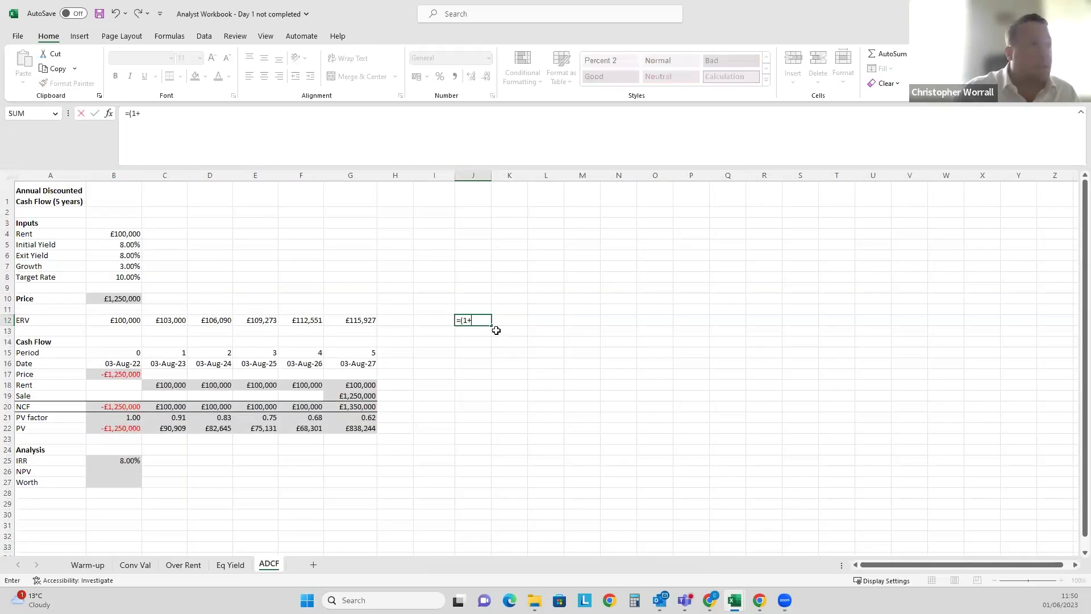
left_click(118, 266)
key("F4")
type(")^")
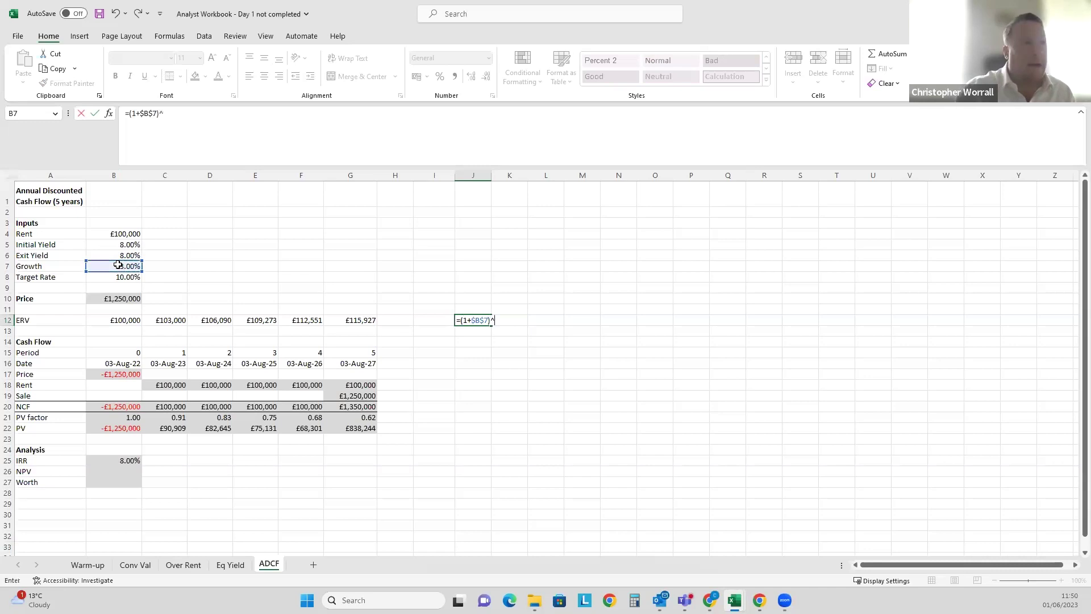
left_click(369, 353)
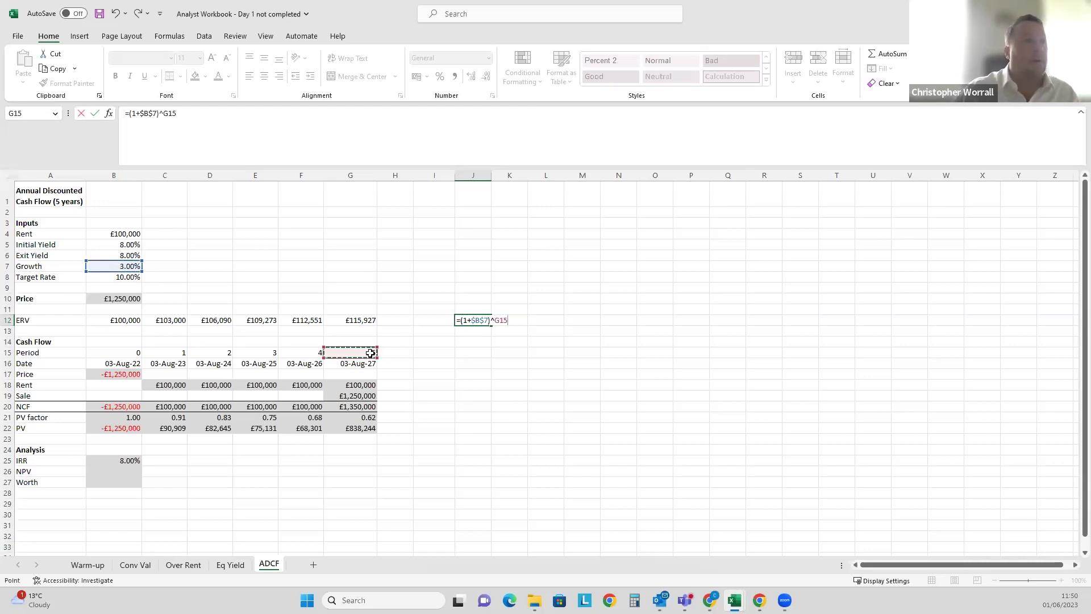
key("Return")
key("Up")
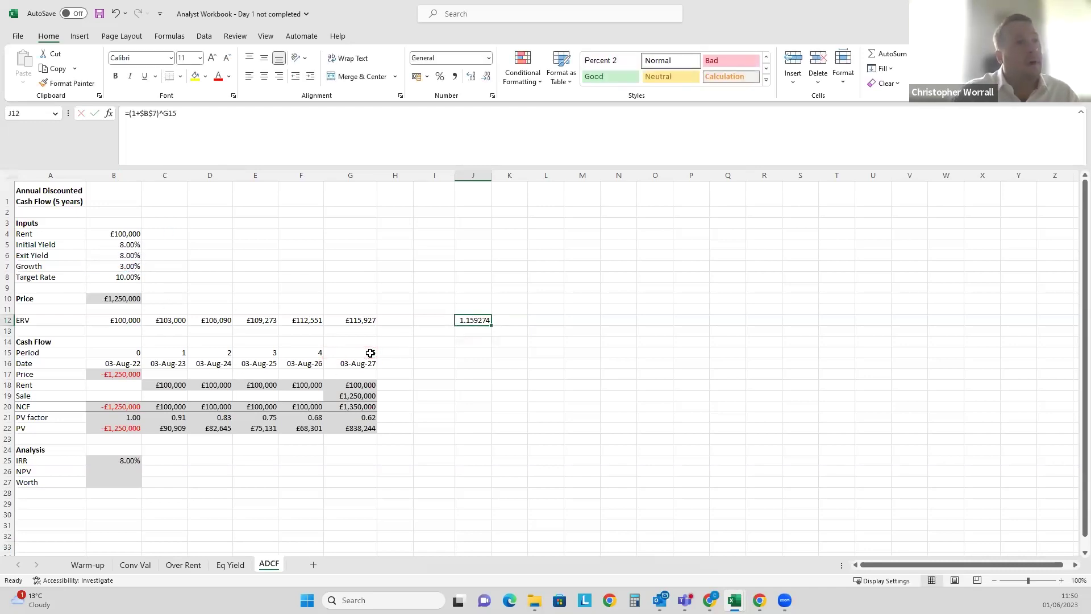
left_click(228, 124)
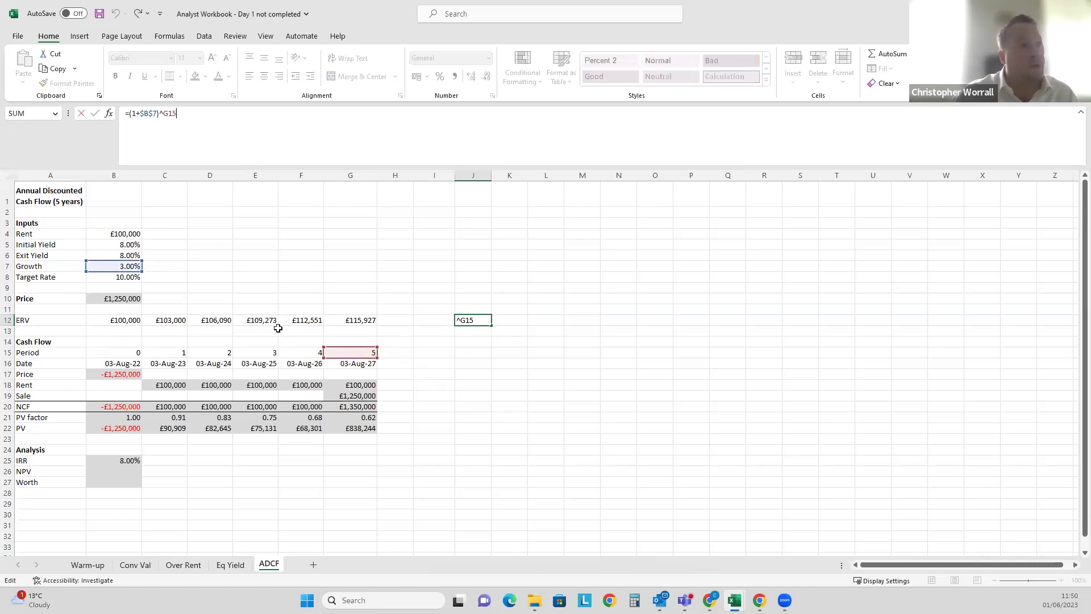
key("ctrl+Return")
Base the sale value in G19 on the period 5 ERV with =G12/B6 and check the IRR formula.
left_click(344, 394)
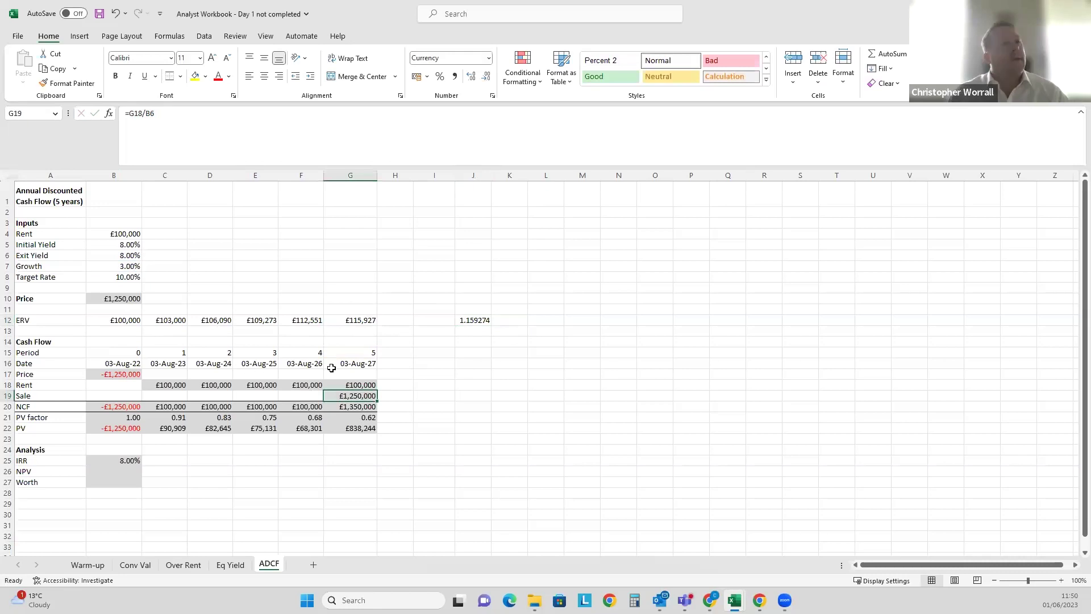
left_click(260, 114)
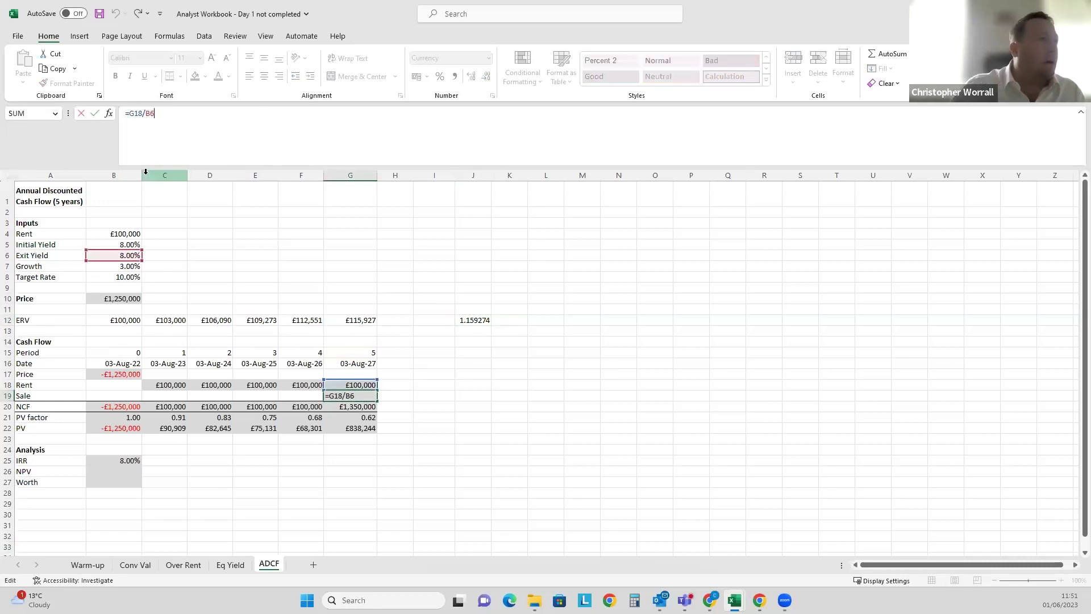
double_click(136, 113)
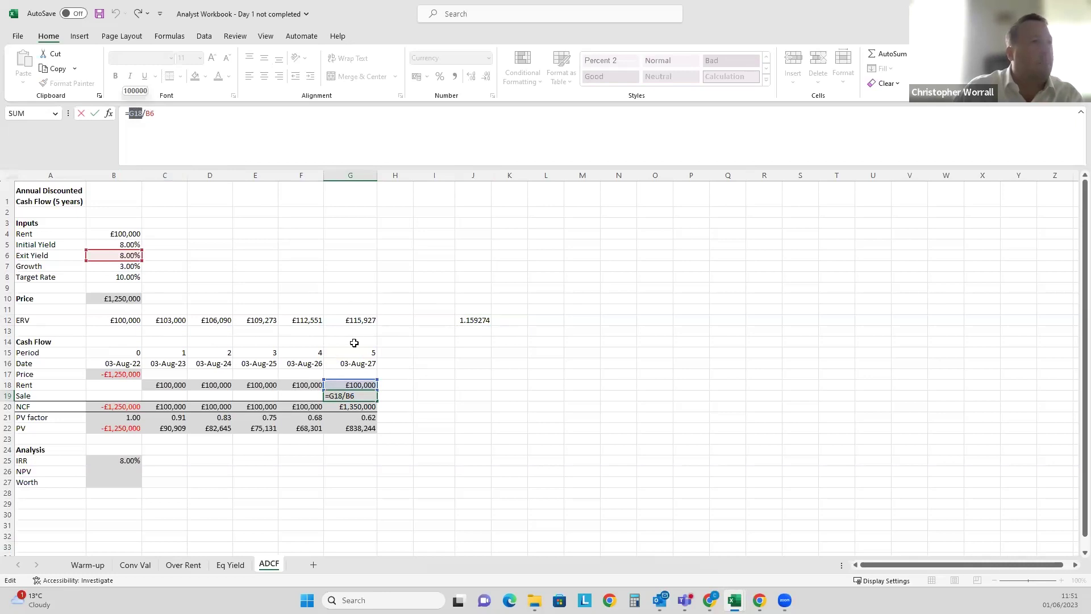
left_click(357, 322)
key("Return")
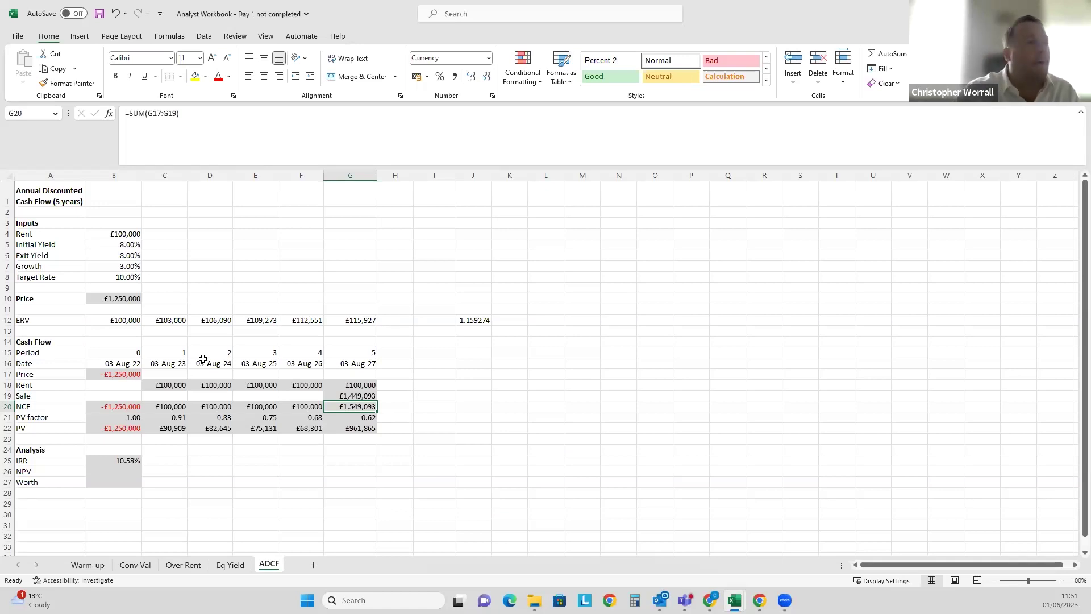
left_click(127, 460)
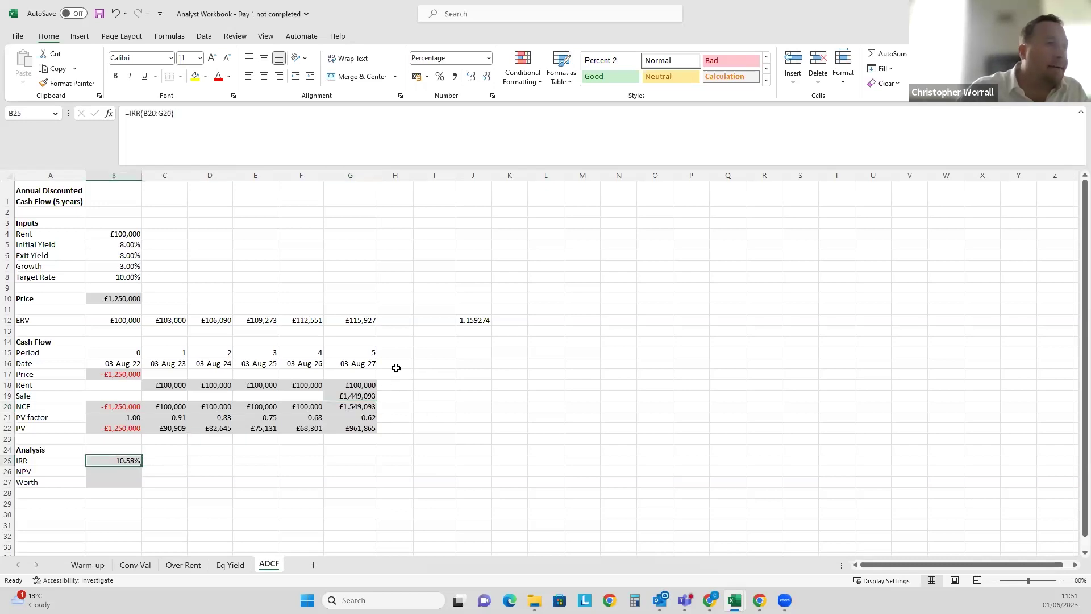
left_click(357, 396)
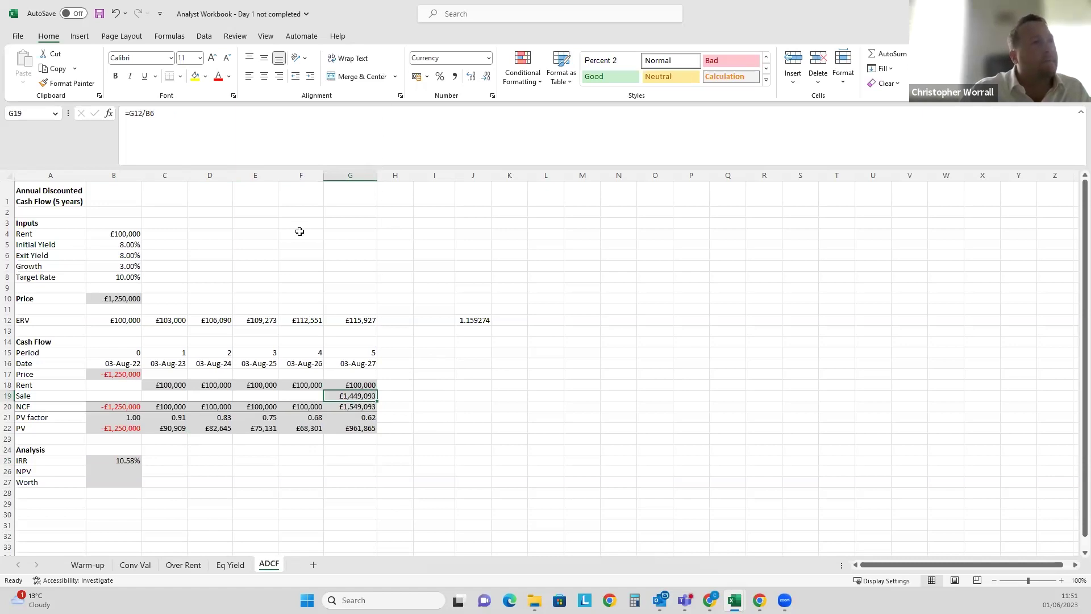
Test an exit yield of 7.5% in B6 and set it back to 8%.
left_click(118, 254)
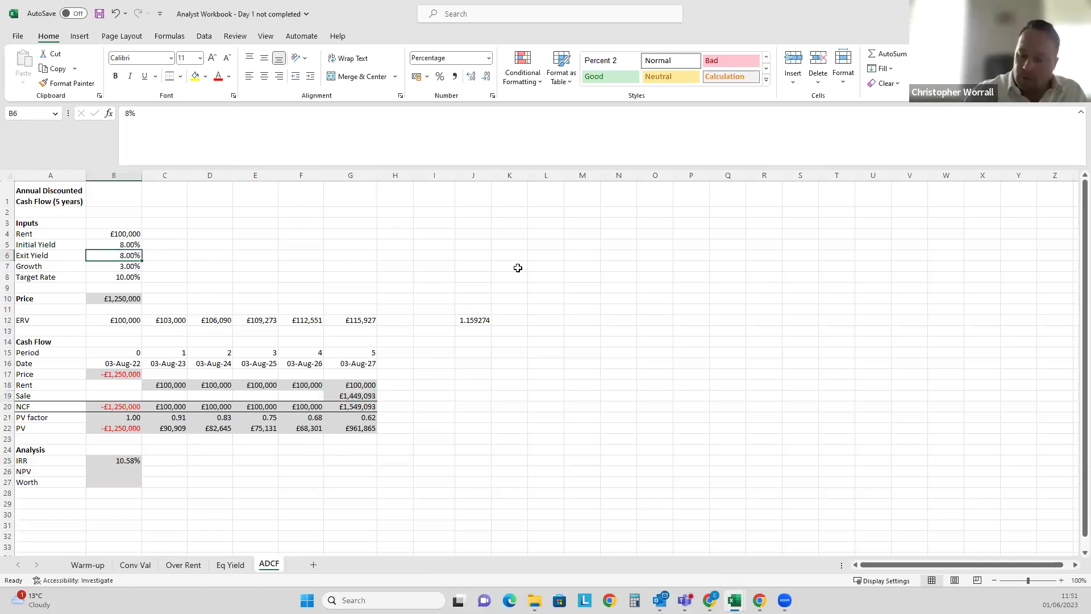
type("7.5")
key("Return")
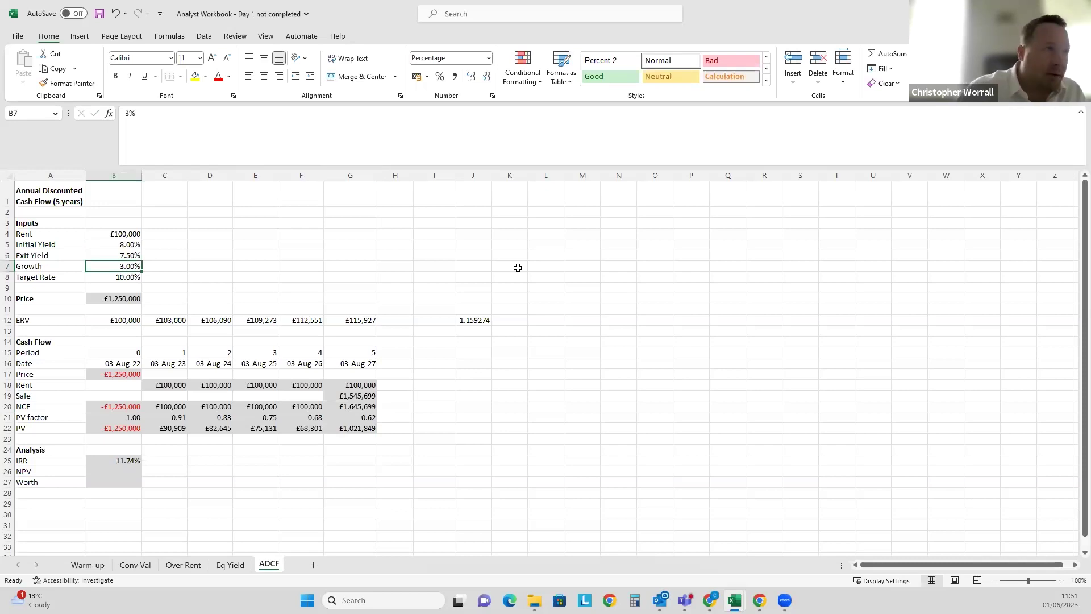
key("Up")
type("8")
key("Return")
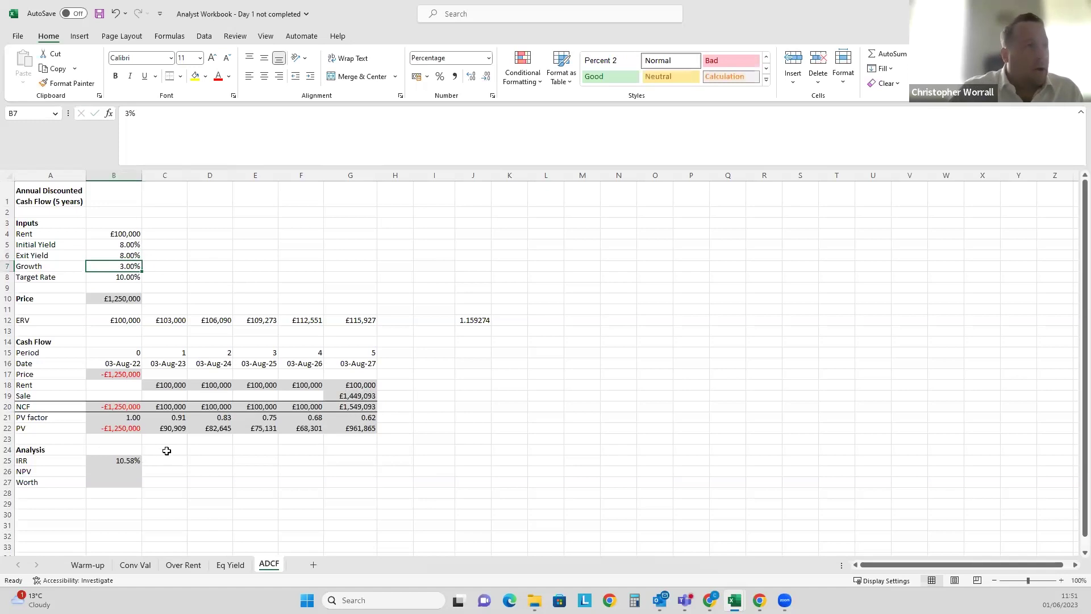
Sum the present values in B22:G22 into the NPV cell B26.
left_click(139, 473)
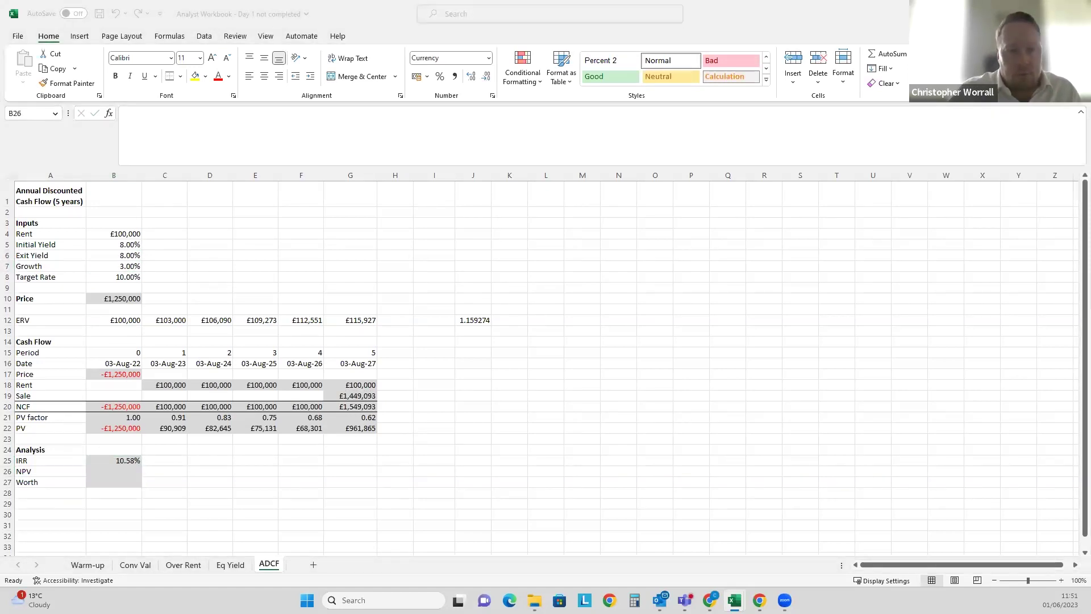
left_click(101, 471)
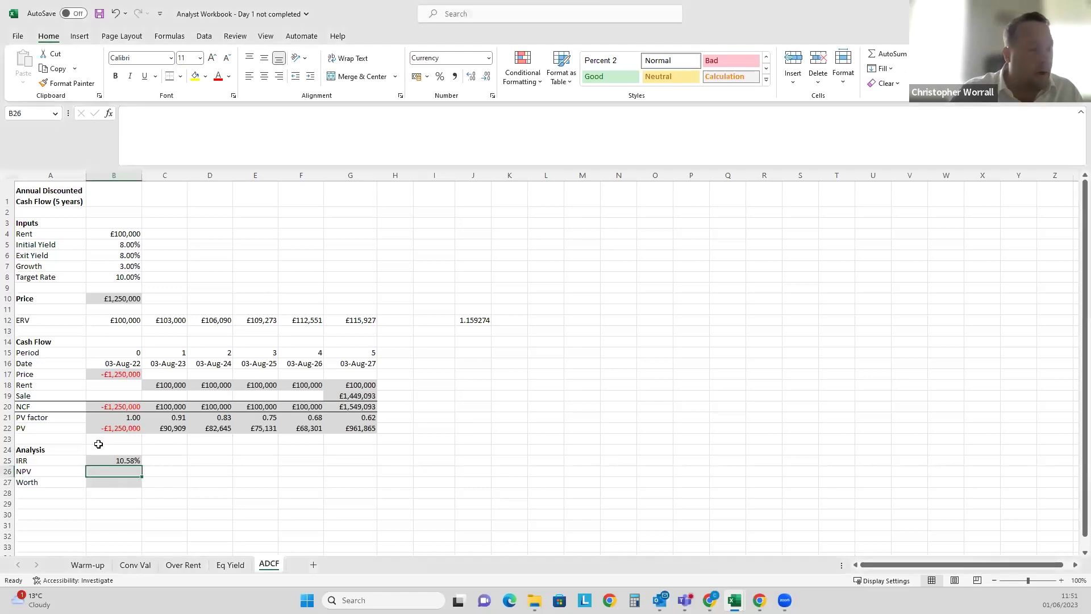
type("=SUM(")
key("Up")
key("Up")
key("Up")
key("Up")
key("shift+Right")
key("shift+Right")
key("shift+Right")
key("shift+Right")
key("shift+Right")
key("Return")
key("Up")
key("Right")
key("Right")
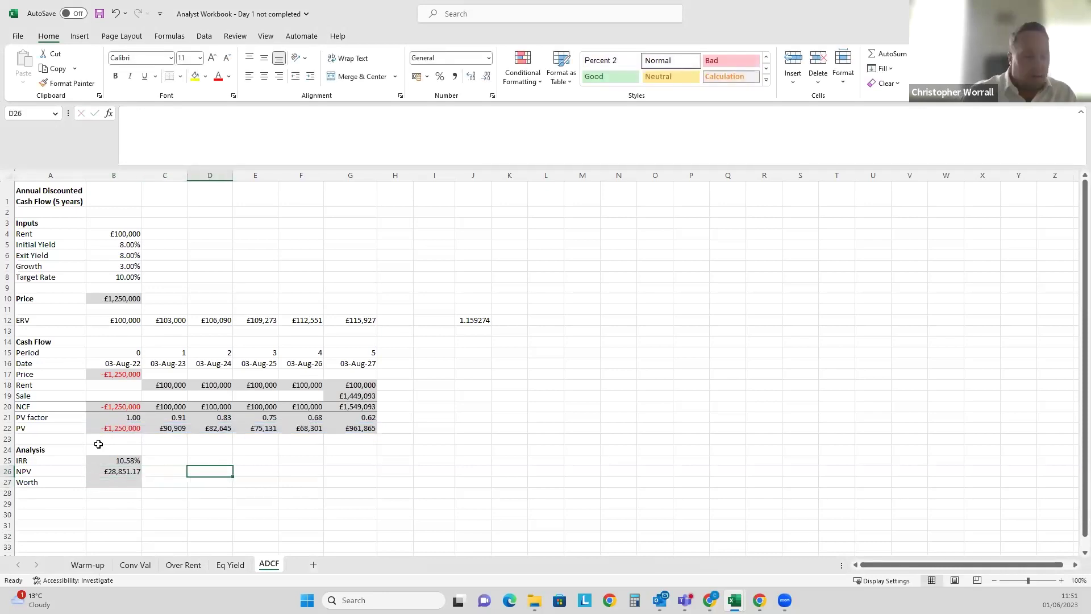
type("=npv")
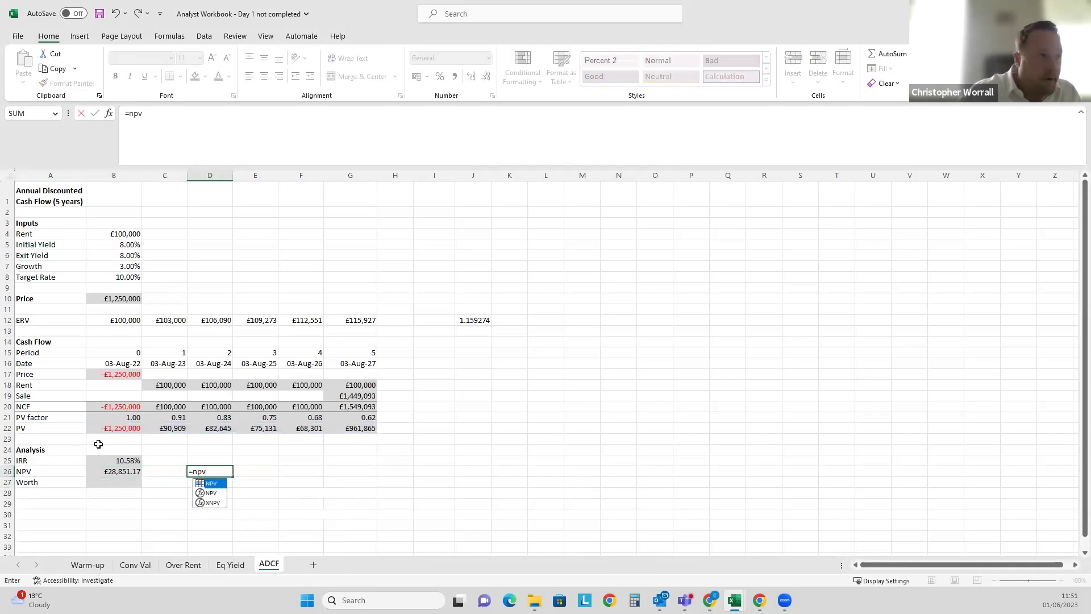
key("Left")
key("Left")
key("Delete")
key("Right")
key("Right")
key("Delete")
key("Left")
key("Left")
Calculate the NPV in B26 with =SUM(B22:G22).
type("=SUM(")
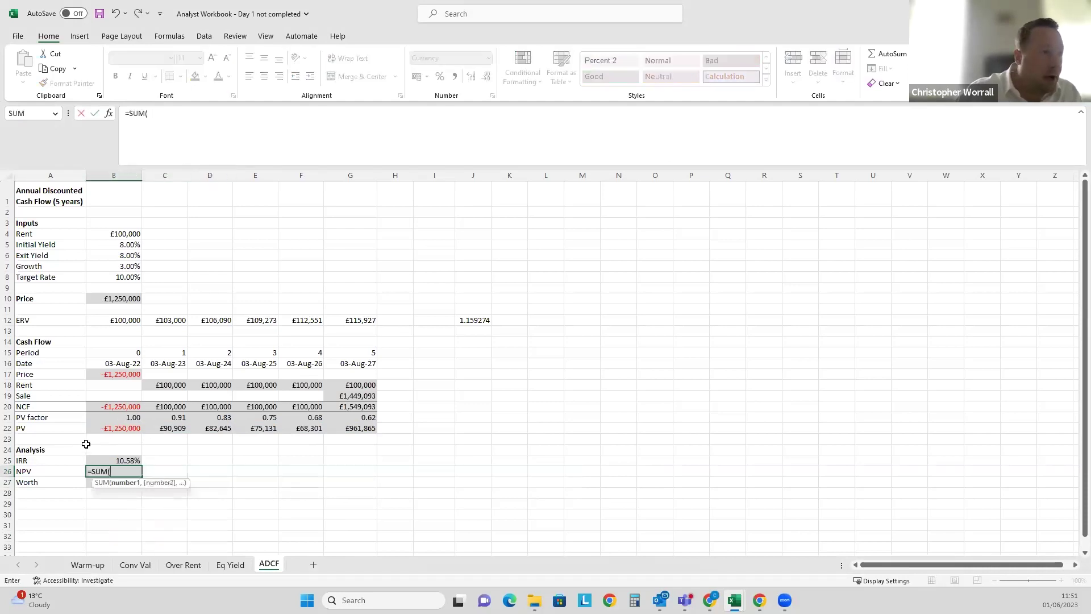
left_click_drag(120, 428, 340, 426)
key("Tab")
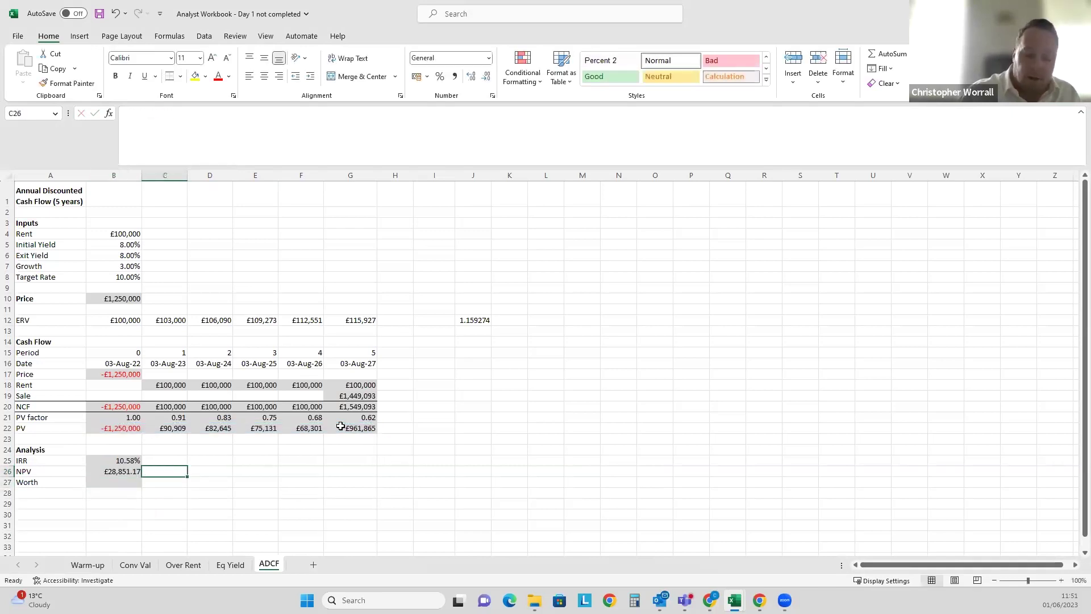
Cross-check the NPV in C26 with =NPV(B8,C20:G20)+B20, adding the period 0 cash flow separately.
type("=NPV")
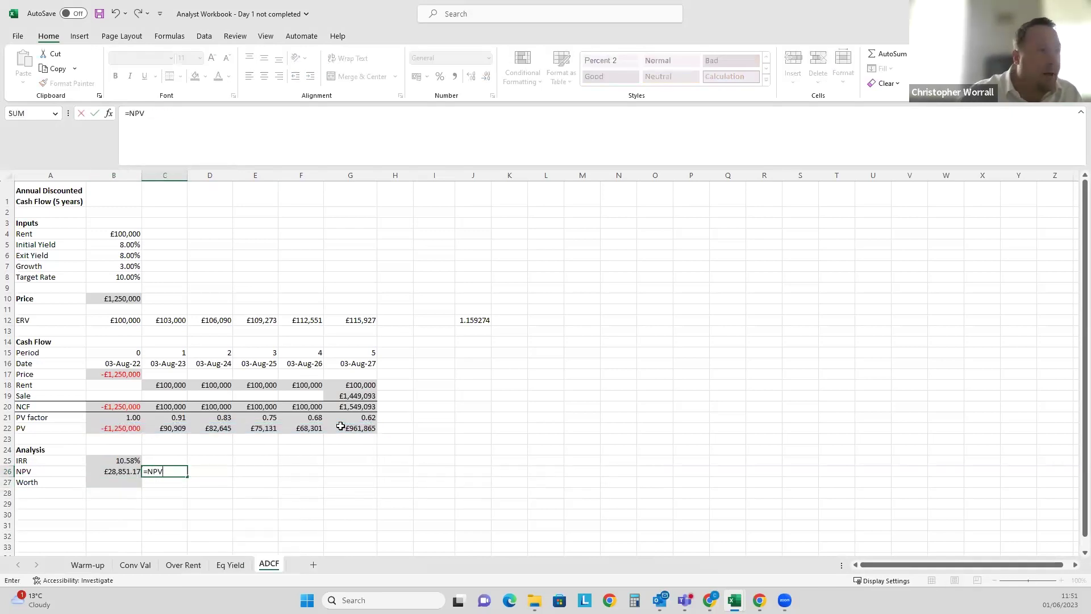
type("(")
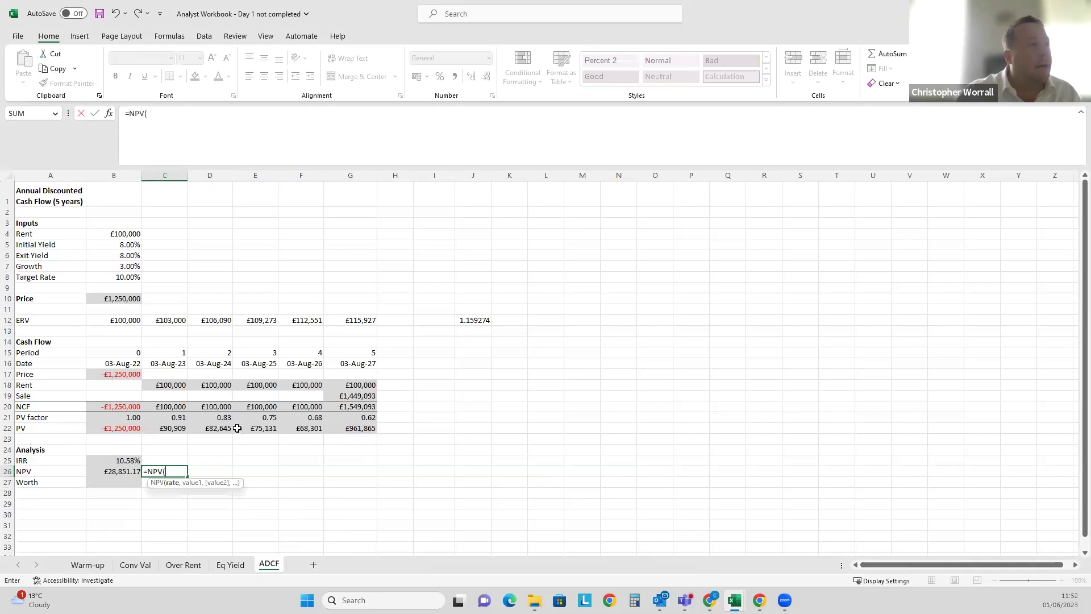
left_click(136, 277)
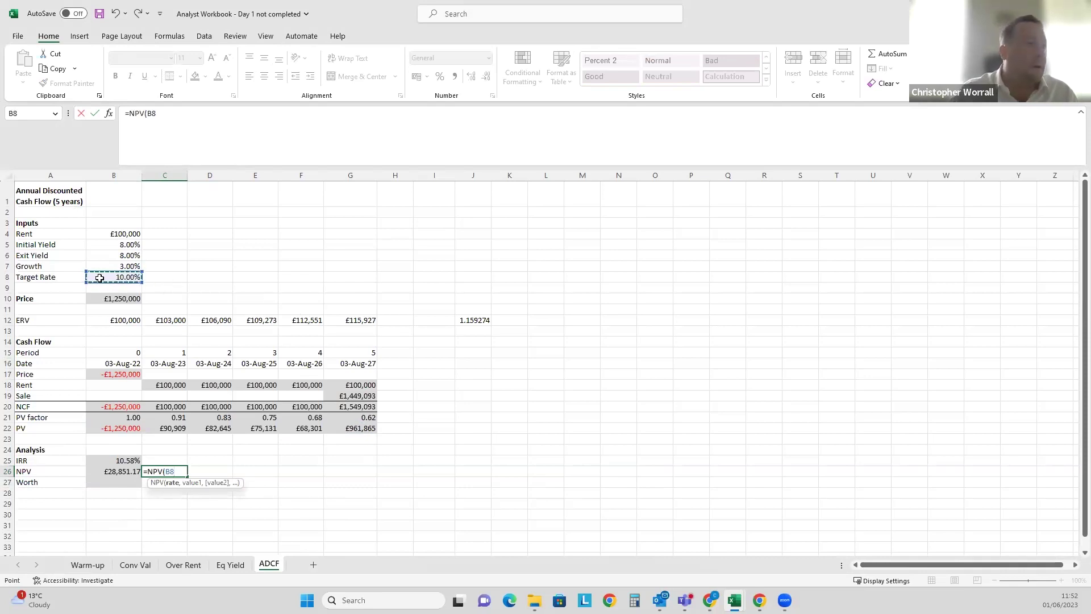
type(",")
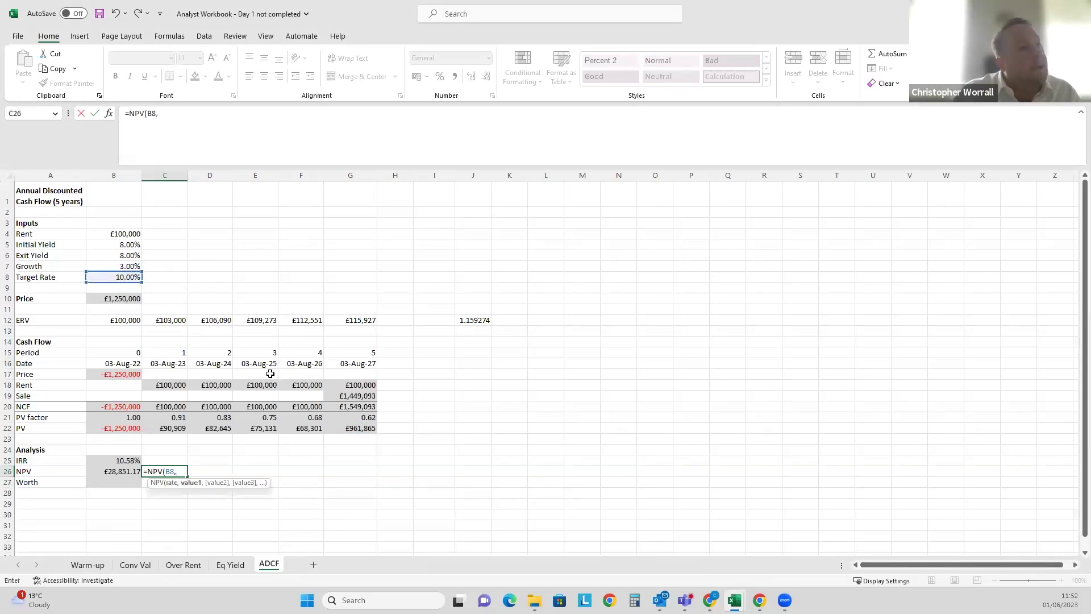
left_click_drag(173, 404, 358, 407)
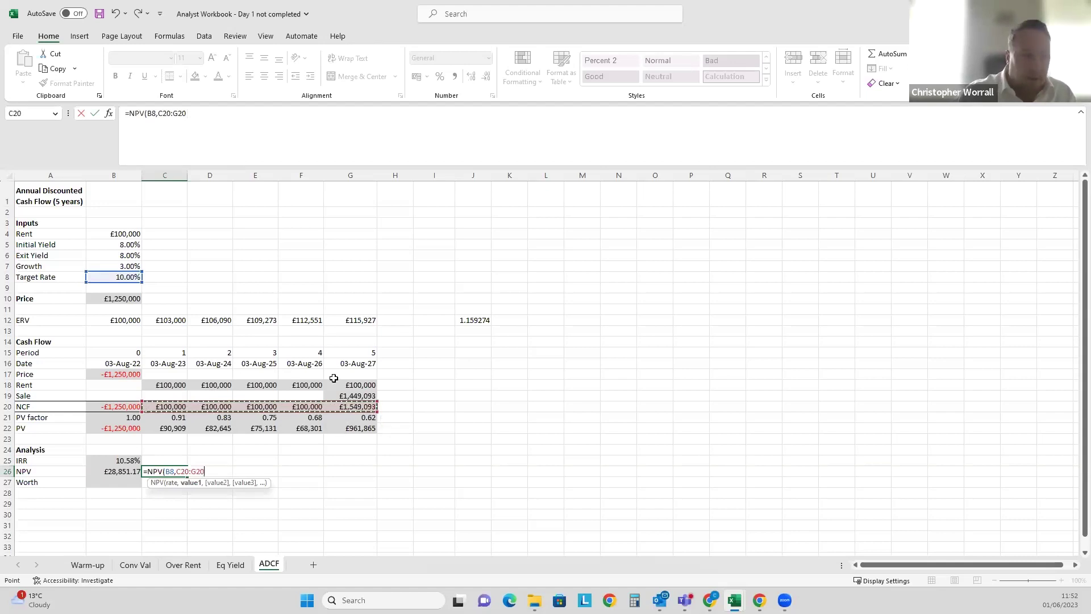
type(")+")
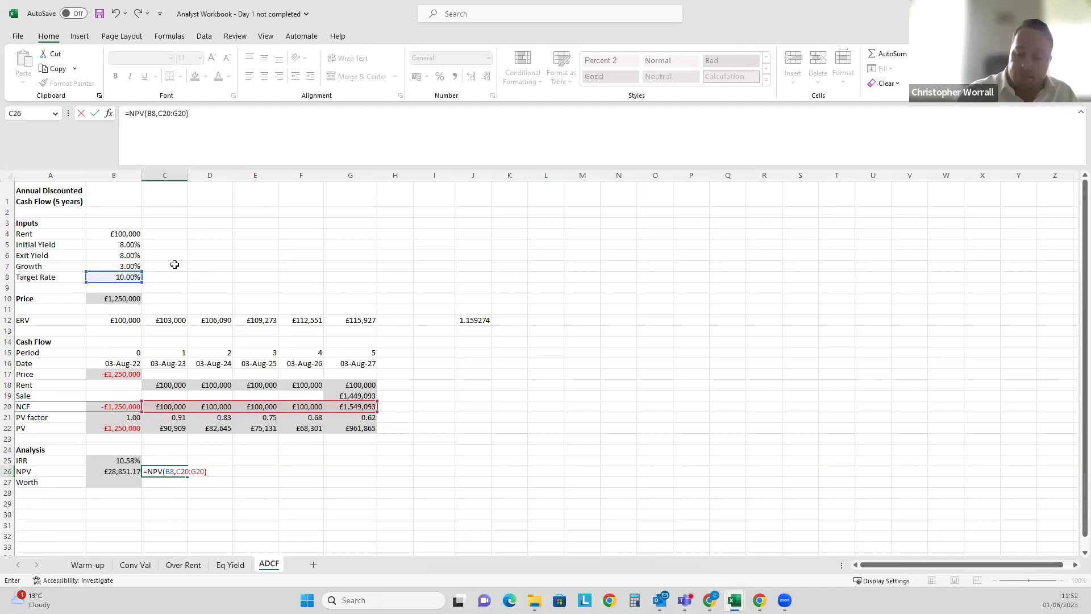
left_click(120, 406)
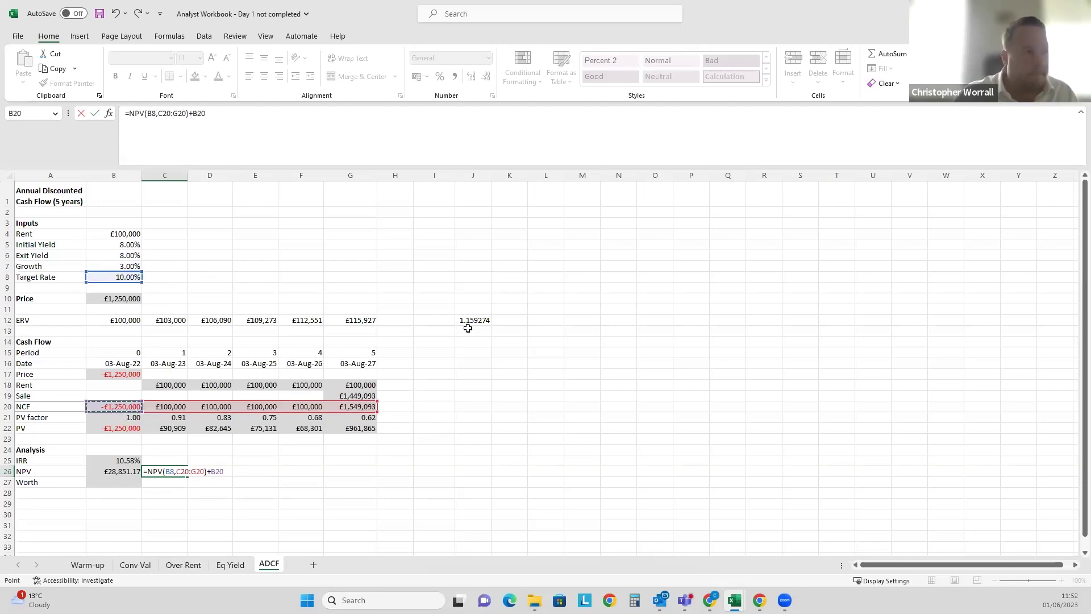
key("Return")
Try the NPV function over all net cash flows in D26 with =NPV(B8,B20:G20) and clear that cell.
key("Right")
key("Up")
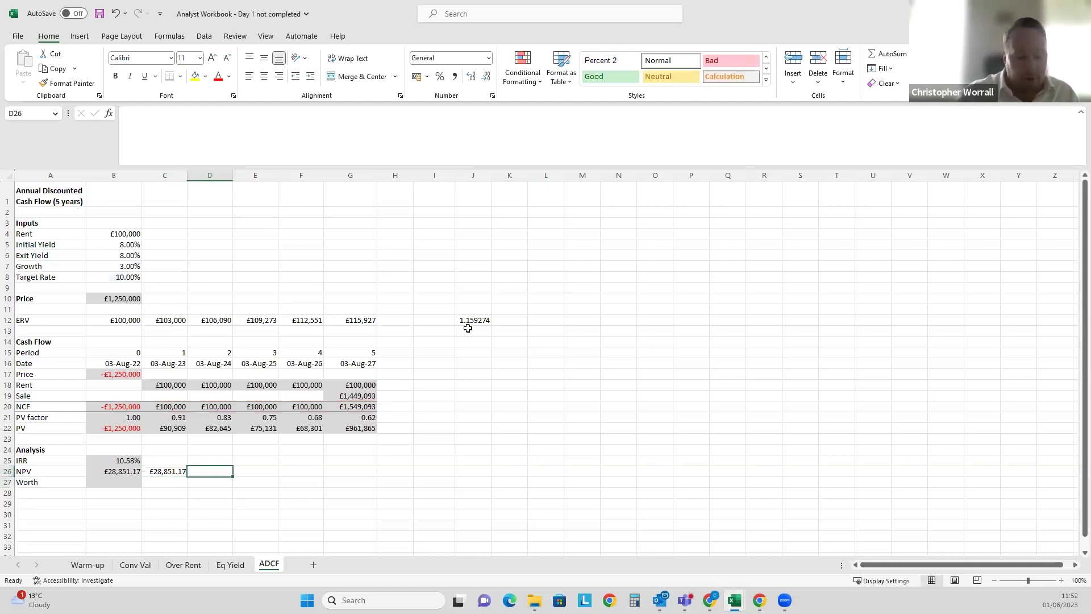
type("=NPV")
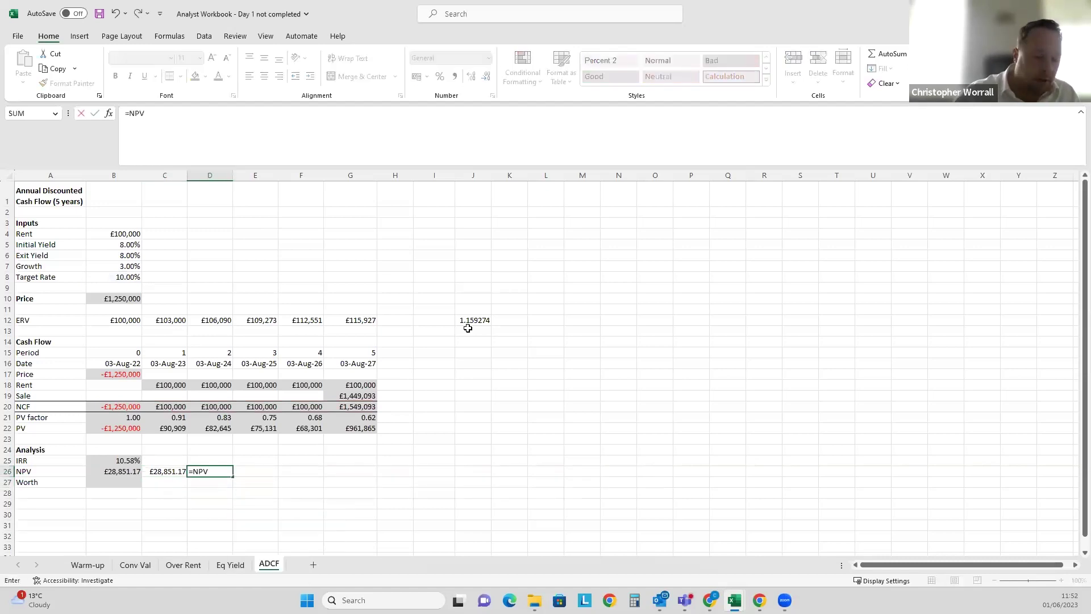
type("(")
left_click_drag(104, 406, 364, 407)
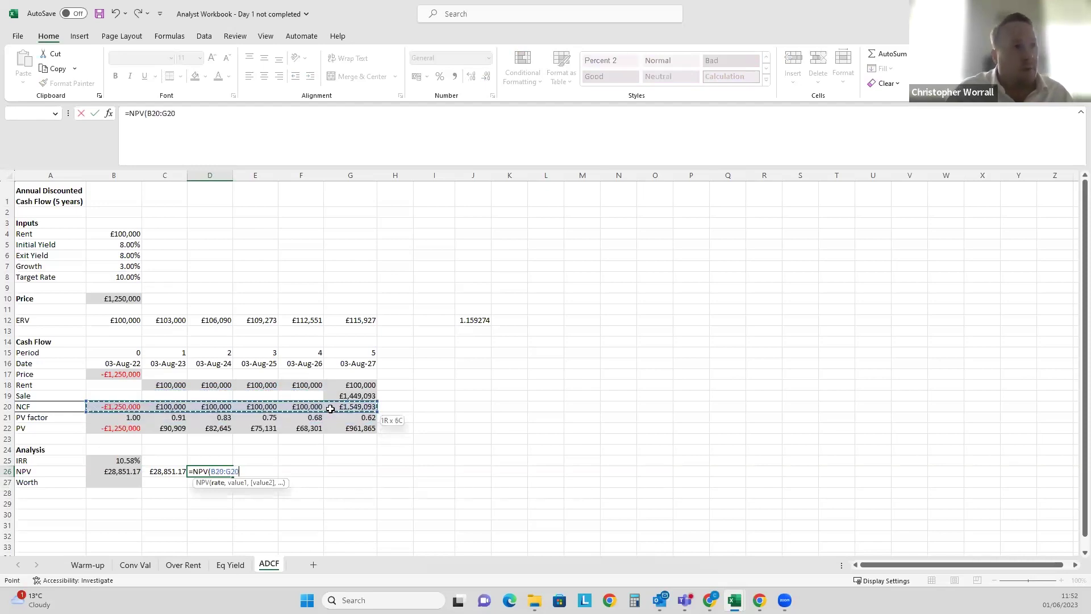
left_click(118, 264)
left_click(123, 276)
type(",")
left_click(126, 407)
left_click_drag(335, 404, 338, 405)
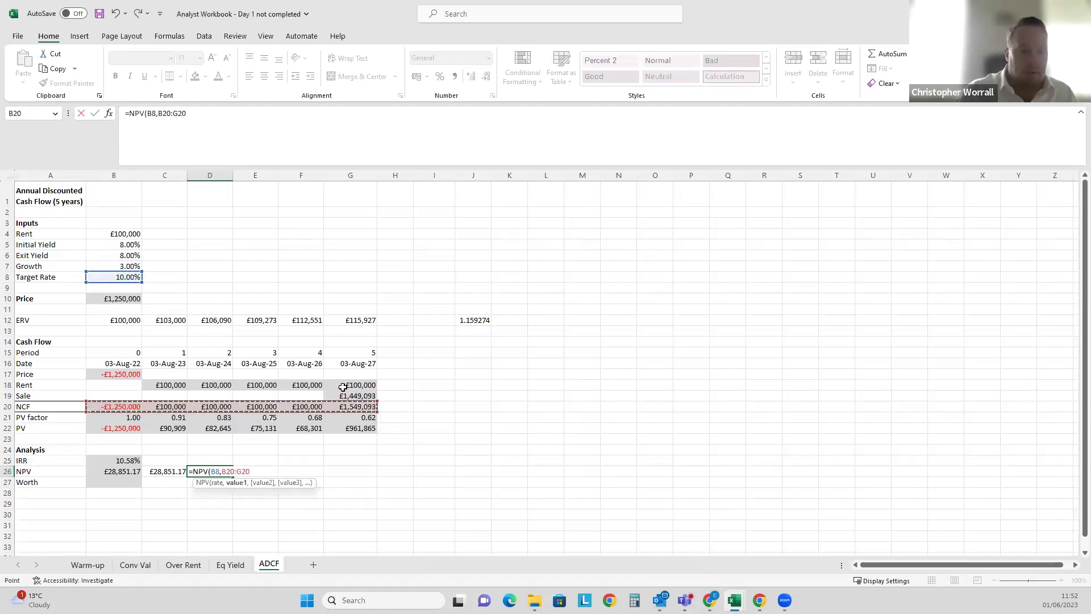
type(")")
key("Return")
key("Up")
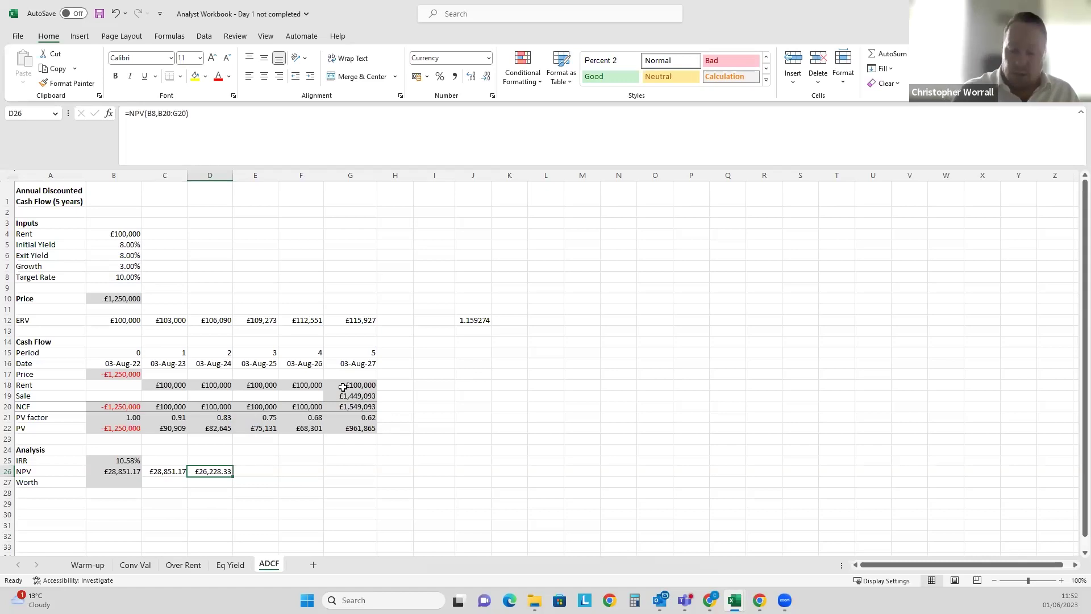
key("F2")
key("Escape")
key("Delete")
Recheck the NPV formula in C26 and calculate the worth in B27 with =B10+B26.
key("Left")
key("ctrl+Return")
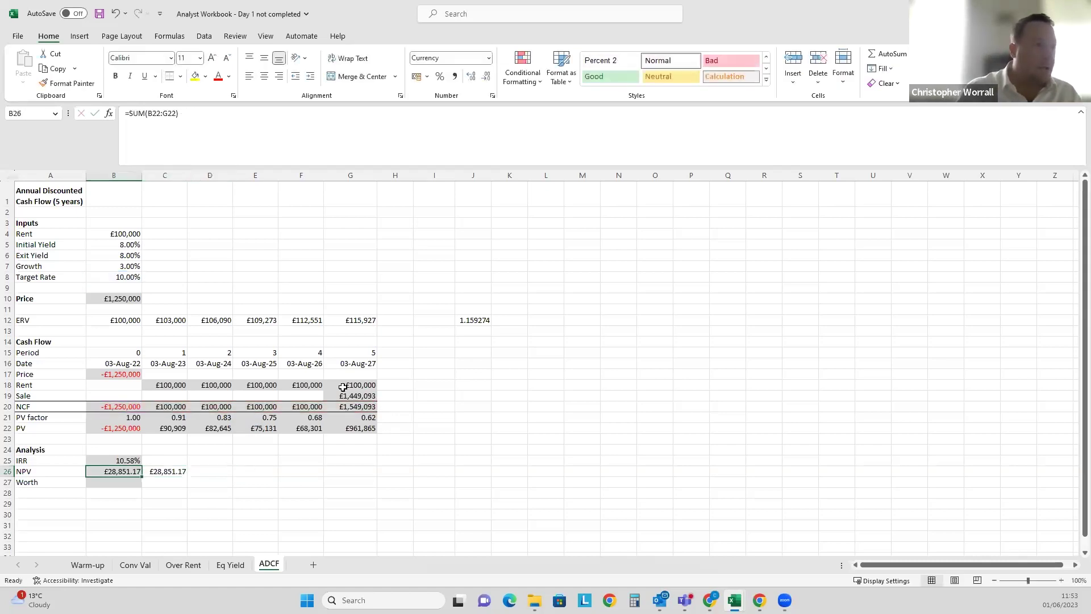
key("F2")
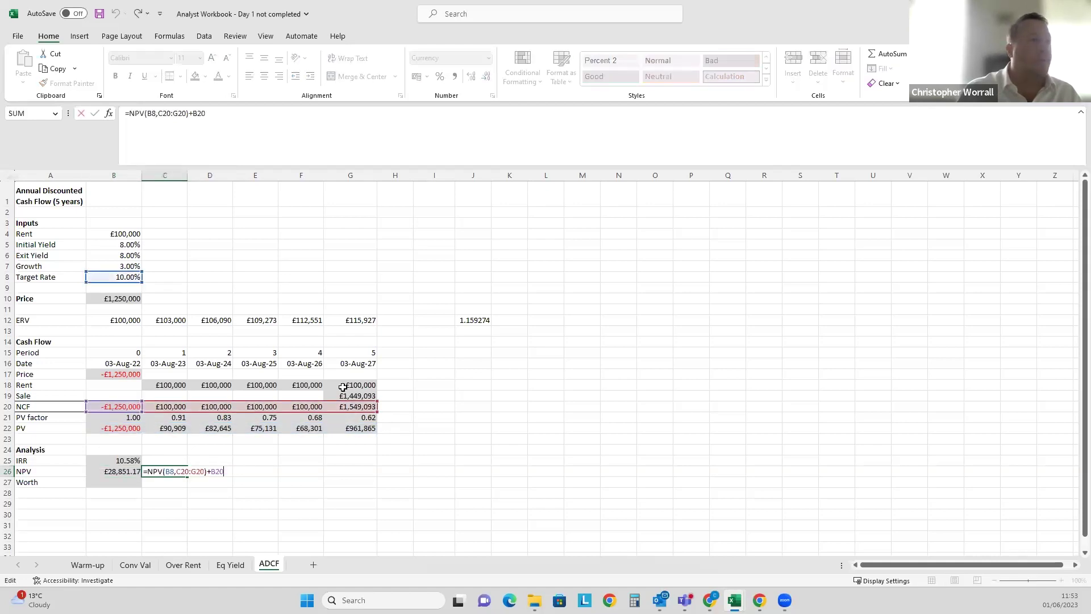
key("Escape")
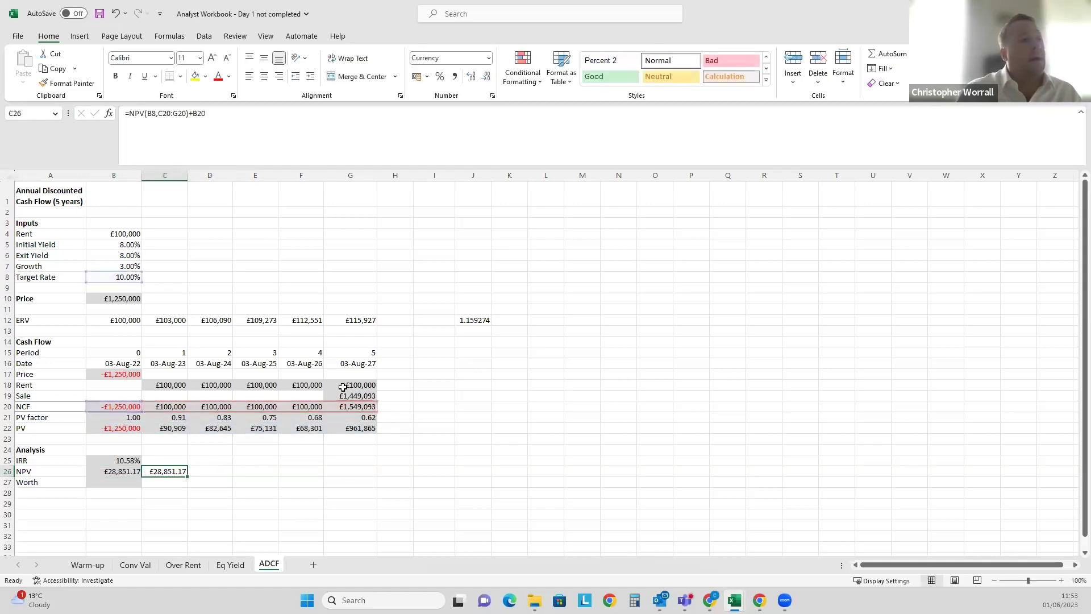
key("Left")
key("Down")
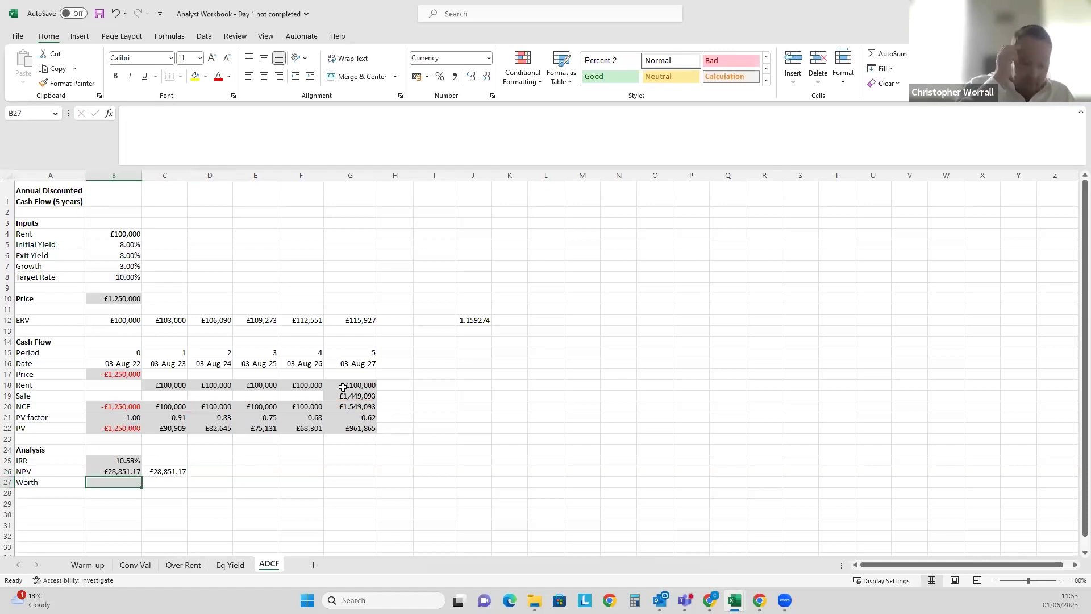
type("=")
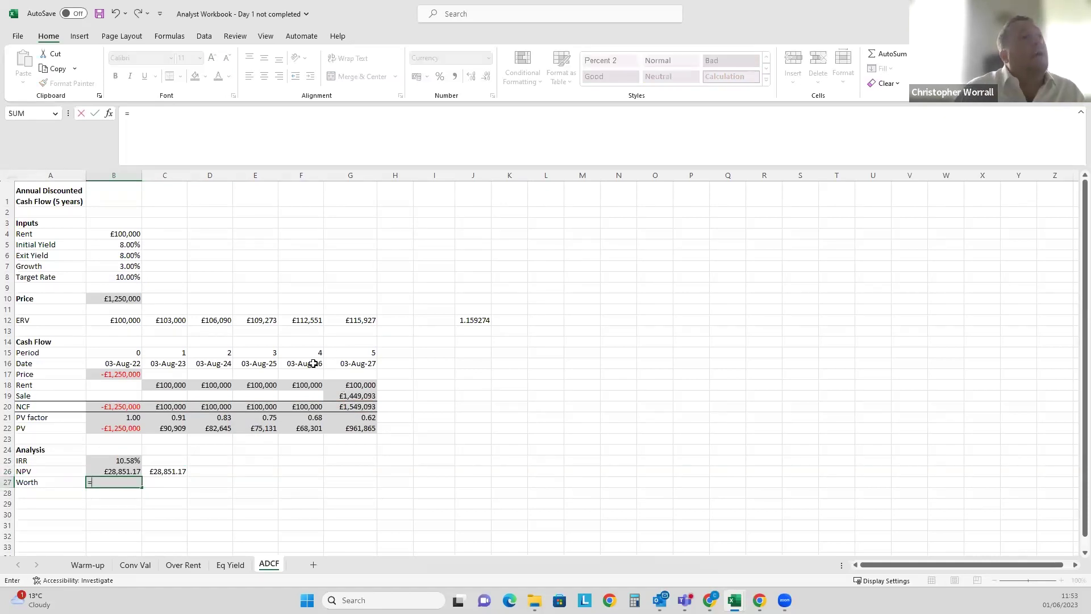
left_click(122, 298)
type("+")
left_click(114, 471)
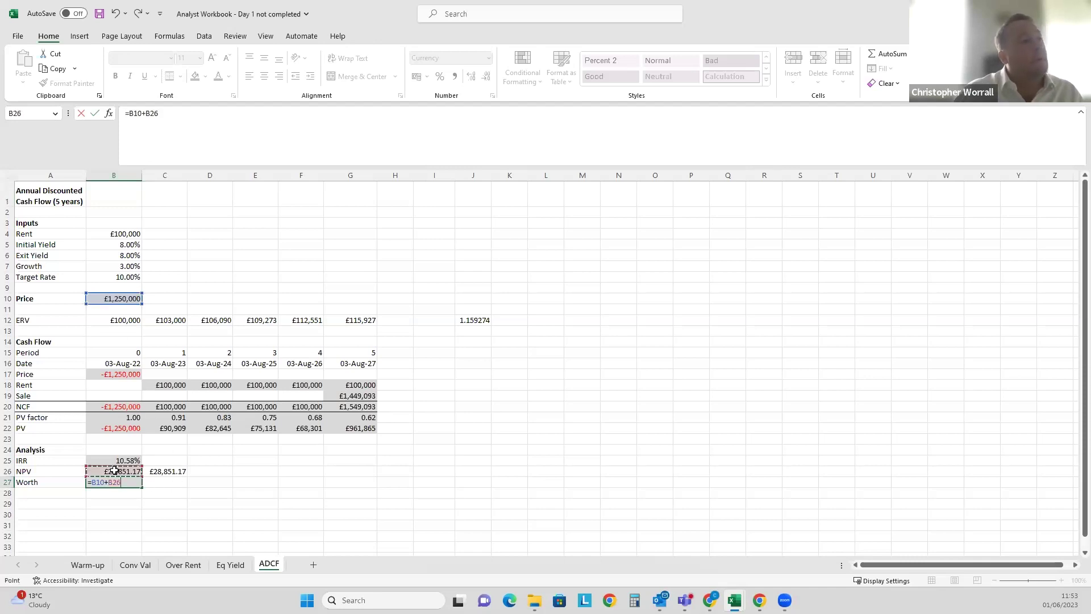
key("Return")
Format the NPV and worth in B26:B27 with no decimal places and return to the IRR cell B25.
key("Up")
key("Up")
key("Down")
key("shift+Up")
key("alt+h")
key("9")
key("9")
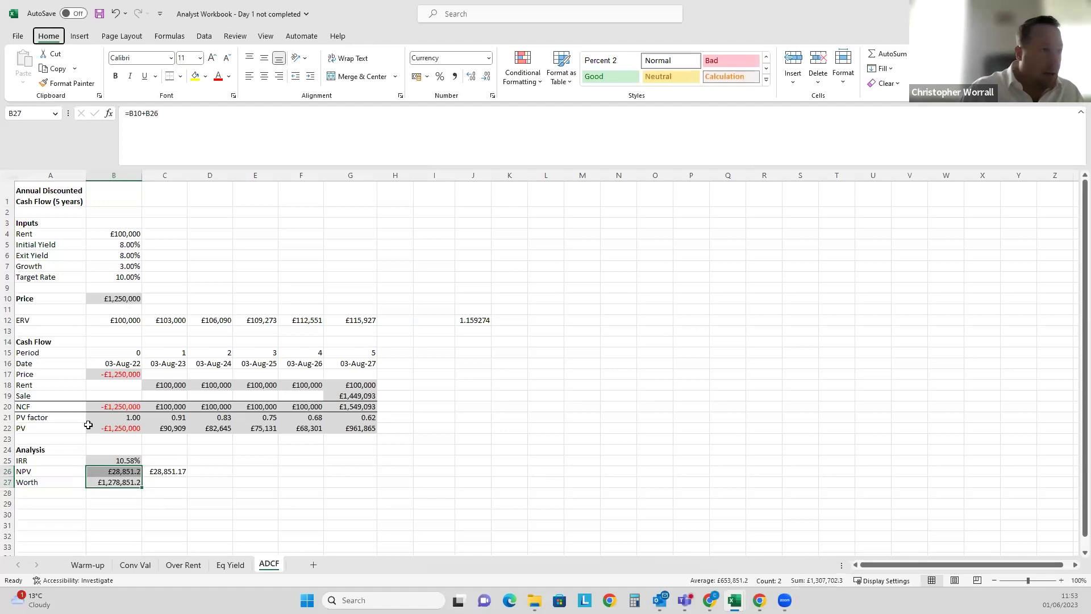
key("Left")
key("Up")
key("Right")
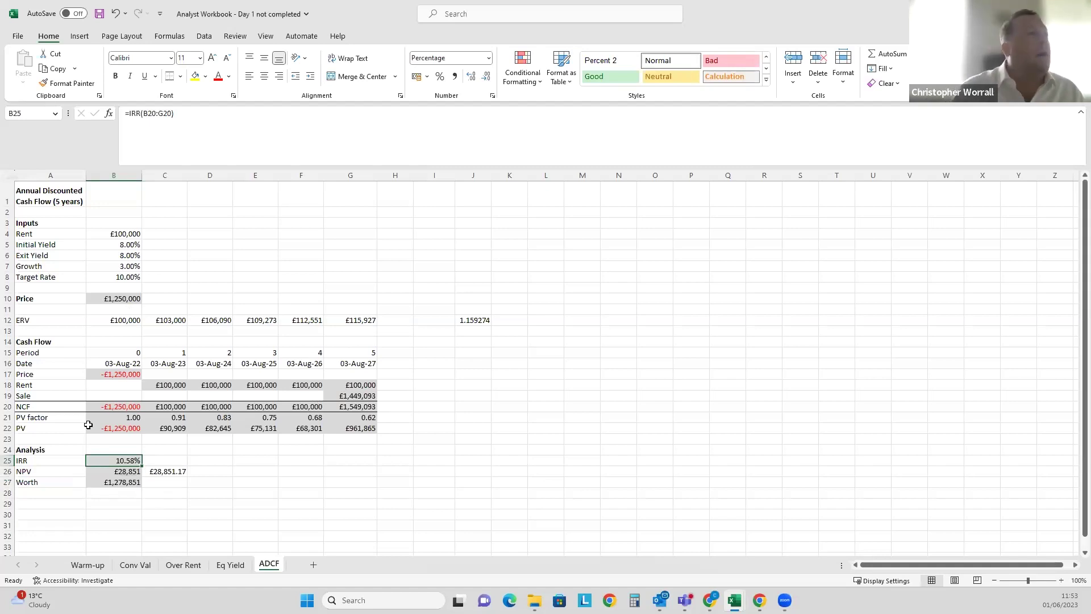
Test the cash flow with the growth rate in B7 at 2%, and set it back to 3%.
left_click(137, 275)
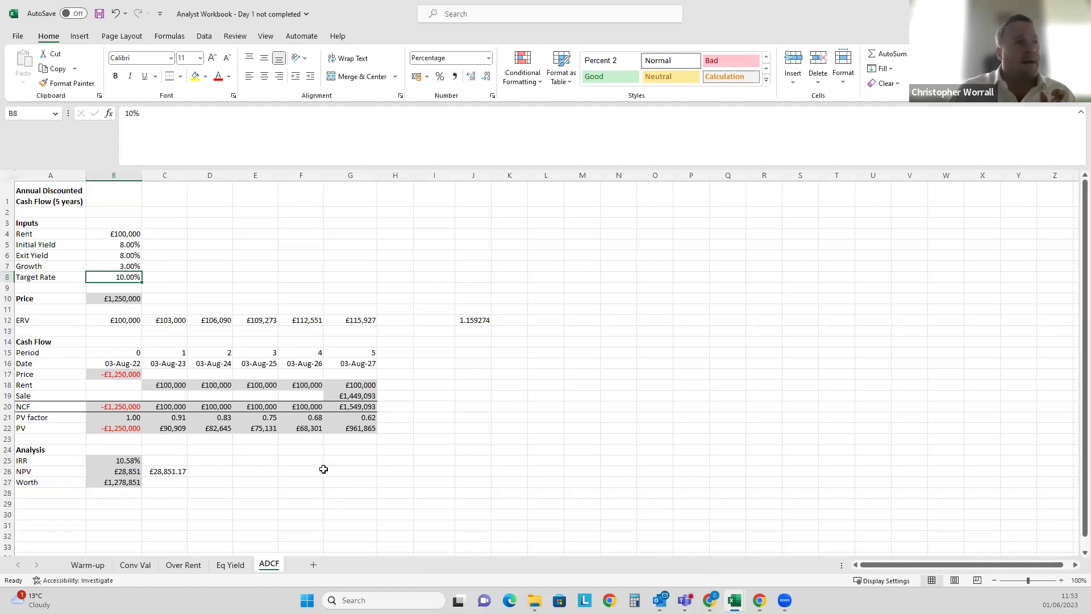
left_click(131, 265)
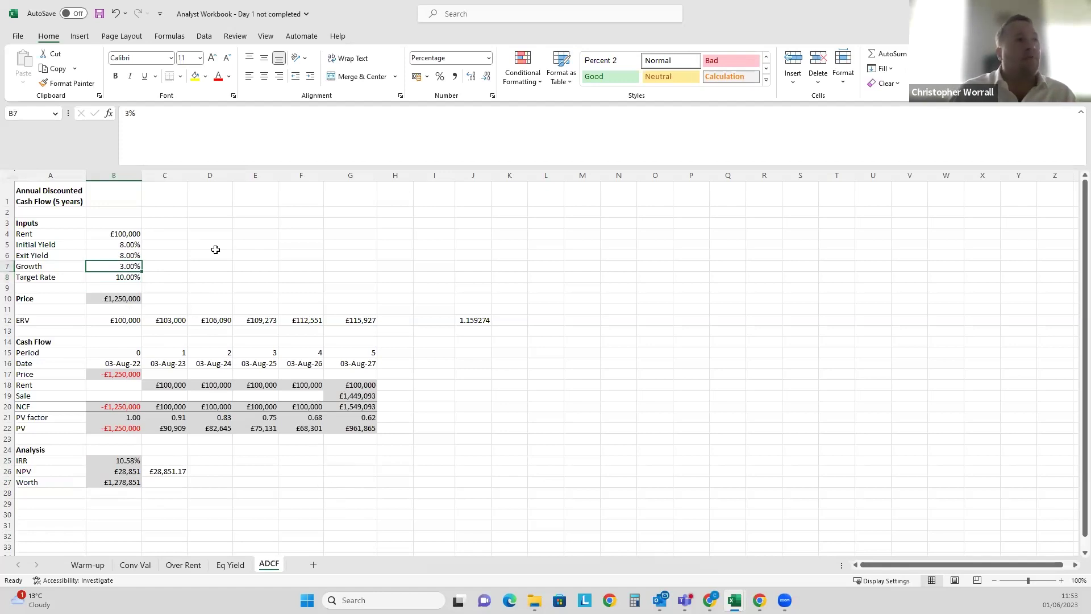
type("2")
key("Return")
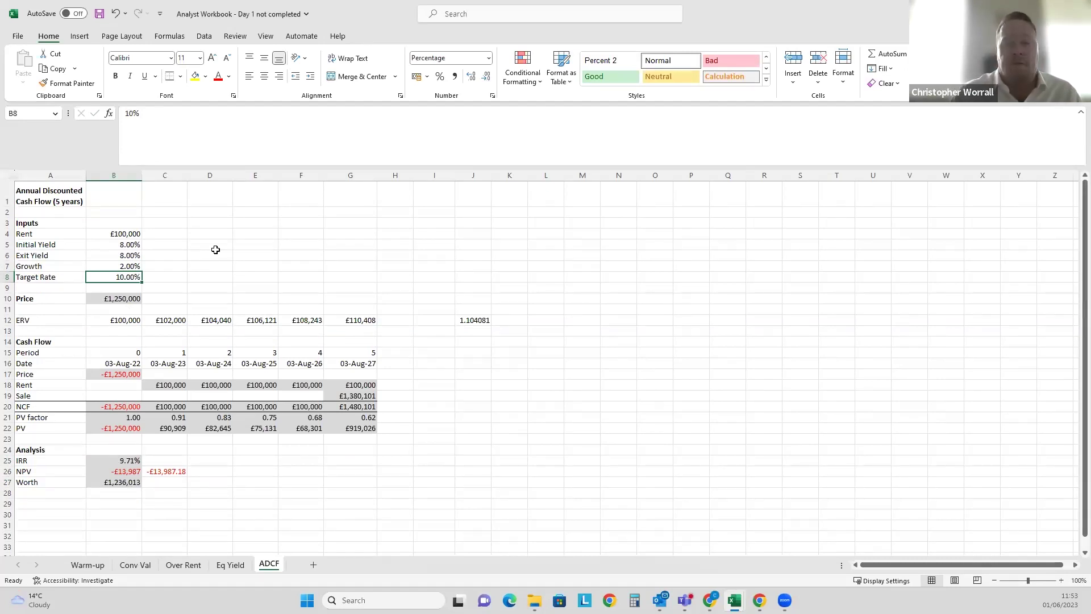
key("Up")
type("3")
key("Return")
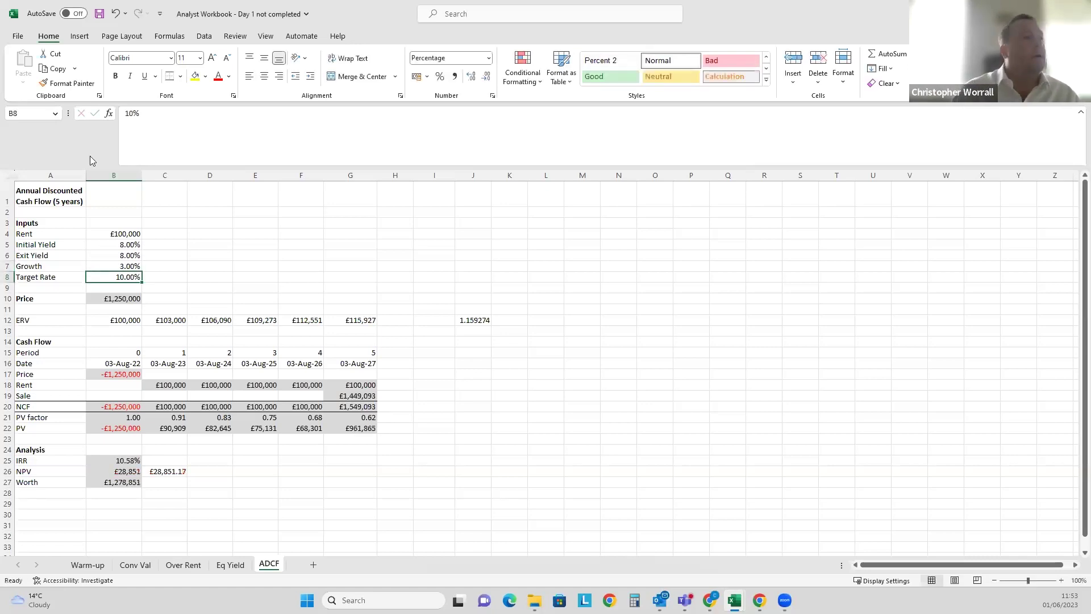
left_click(120, 482)
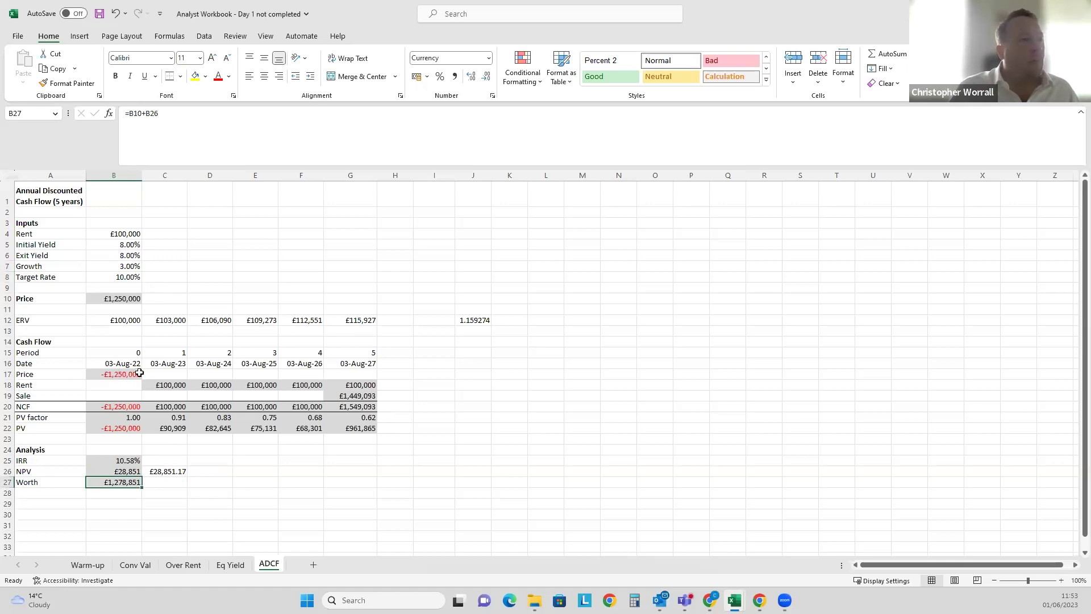
left_click(124, 471)
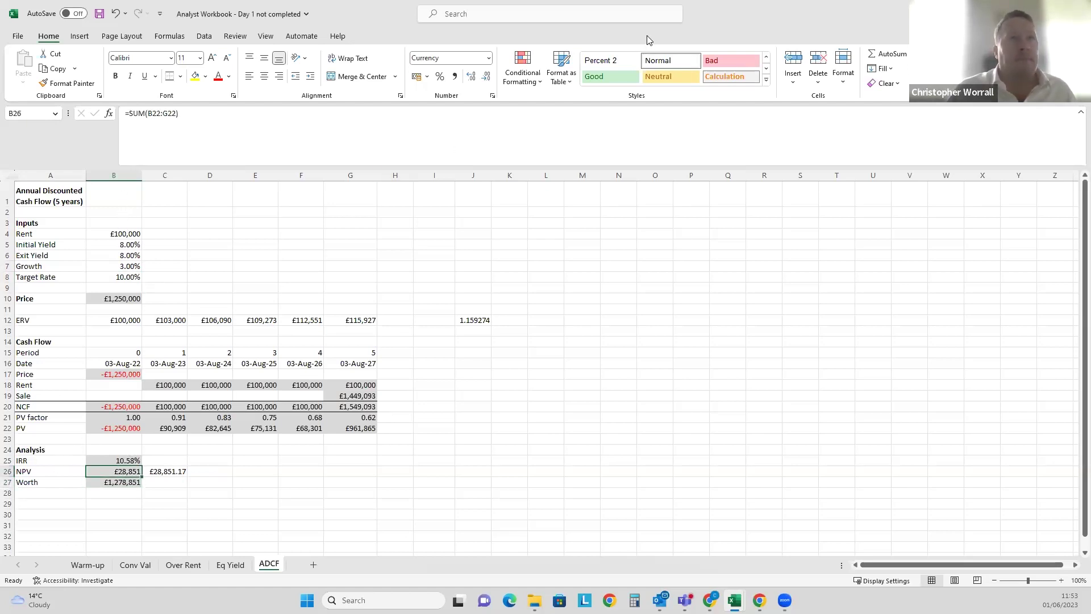
key("alt")
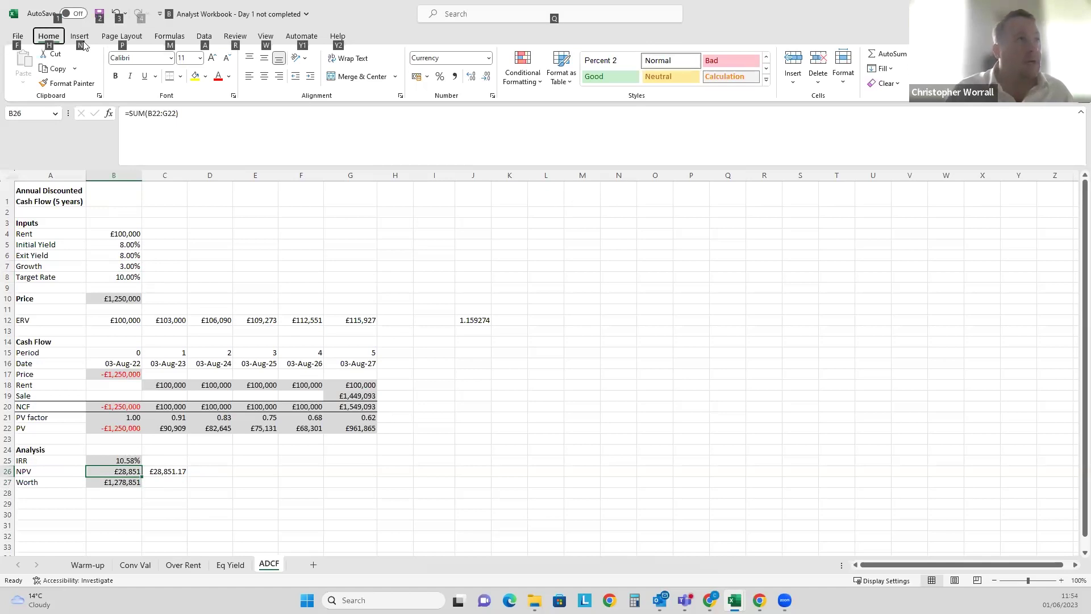
key("a")
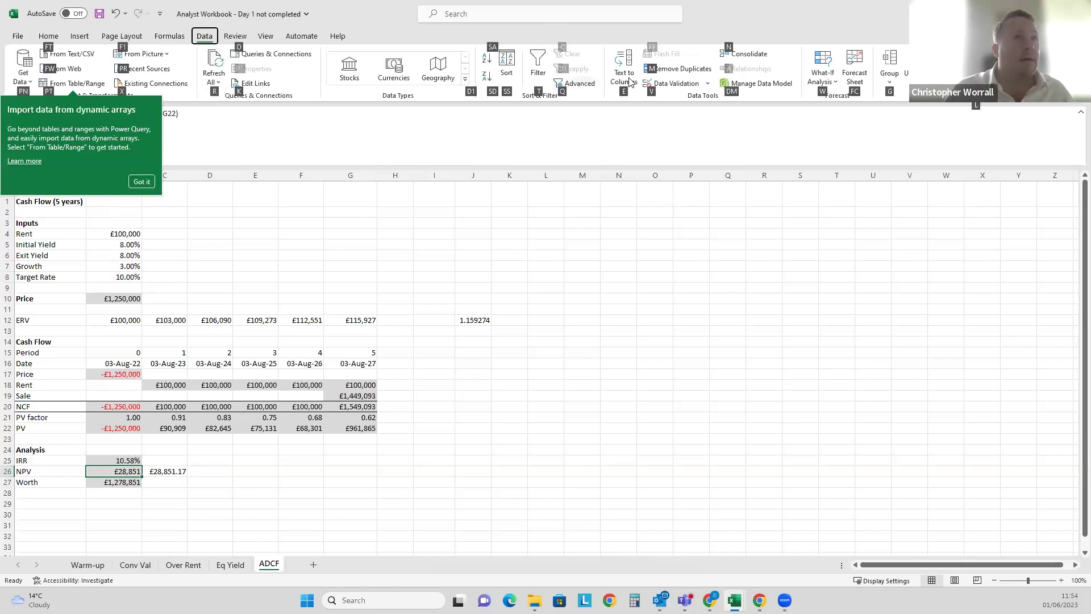
key("w")
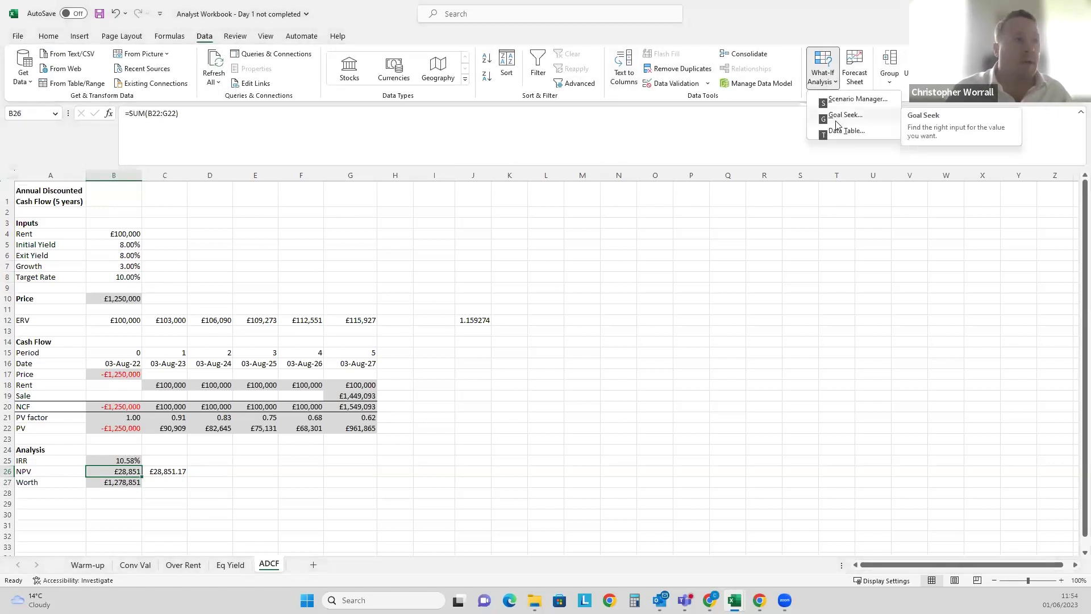
key("g")
key("Escape")
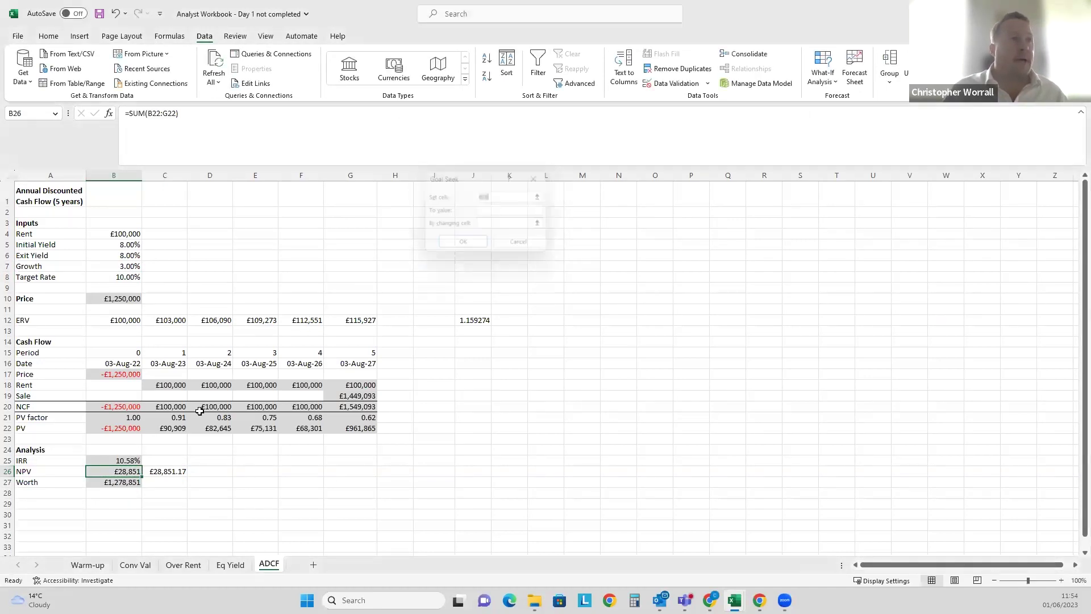
left_click(315, 439)
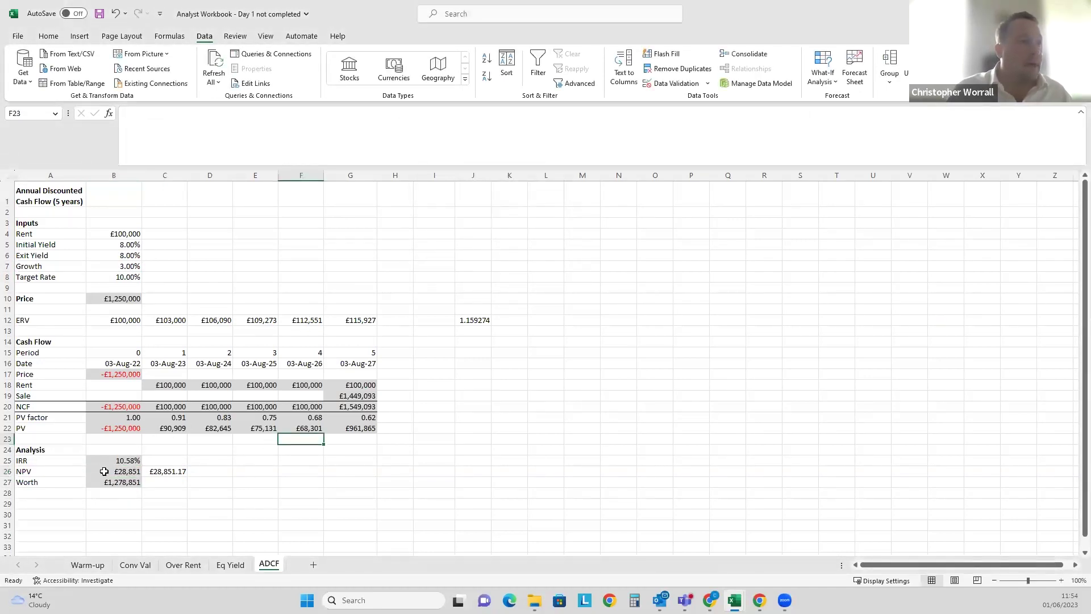
Goal Seek the NPV in B26 to 0 by changing the initial yield in B5 and accept the solution.
left_click(99, 470)
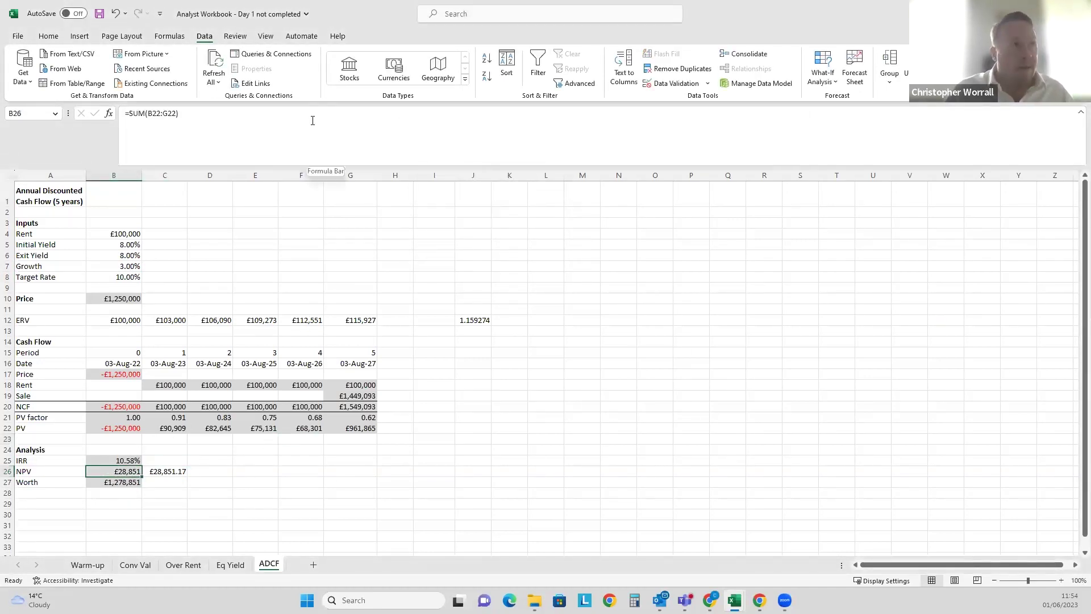
key("alt")
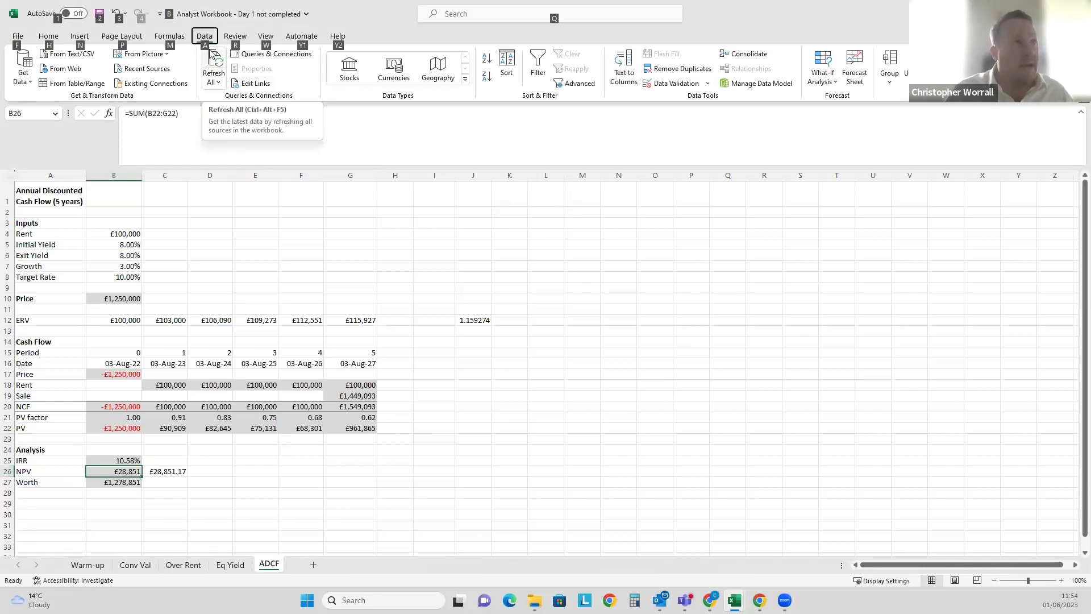
key("a")
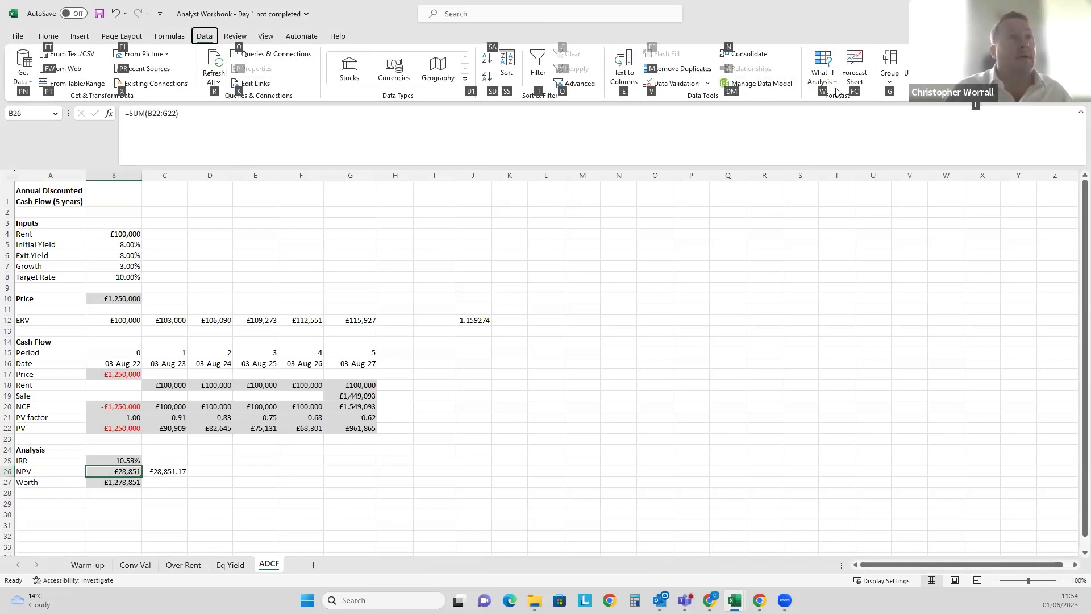
key("w")
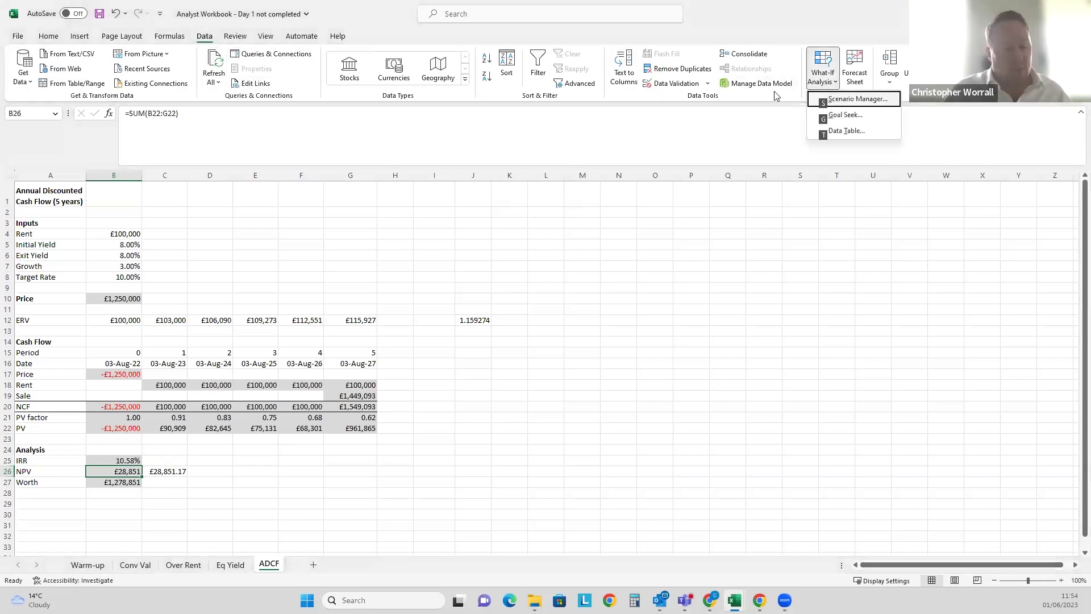
key("g")
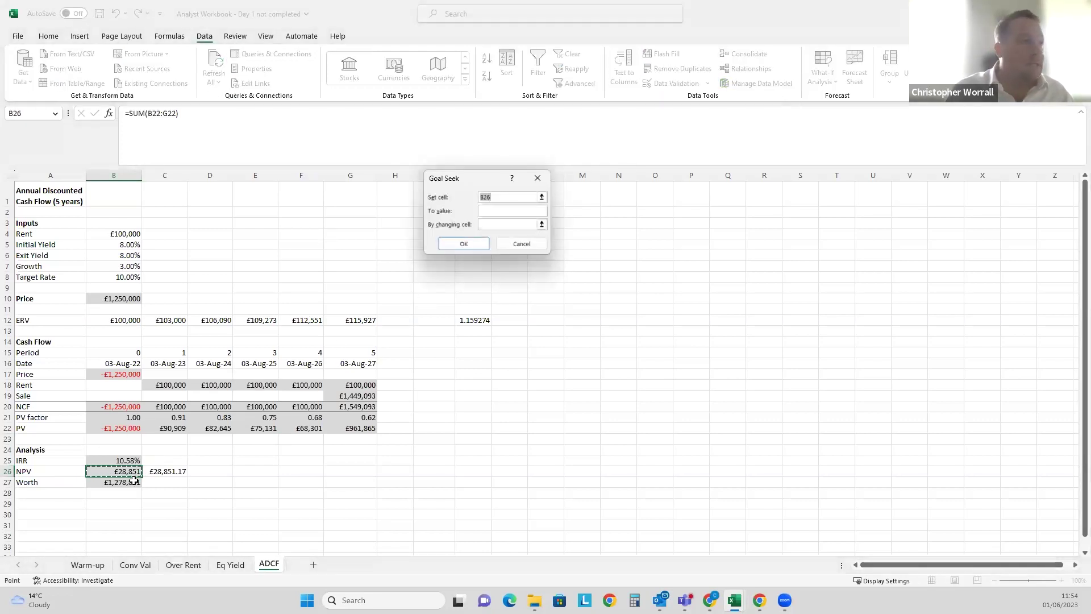
left_click(498, 209)
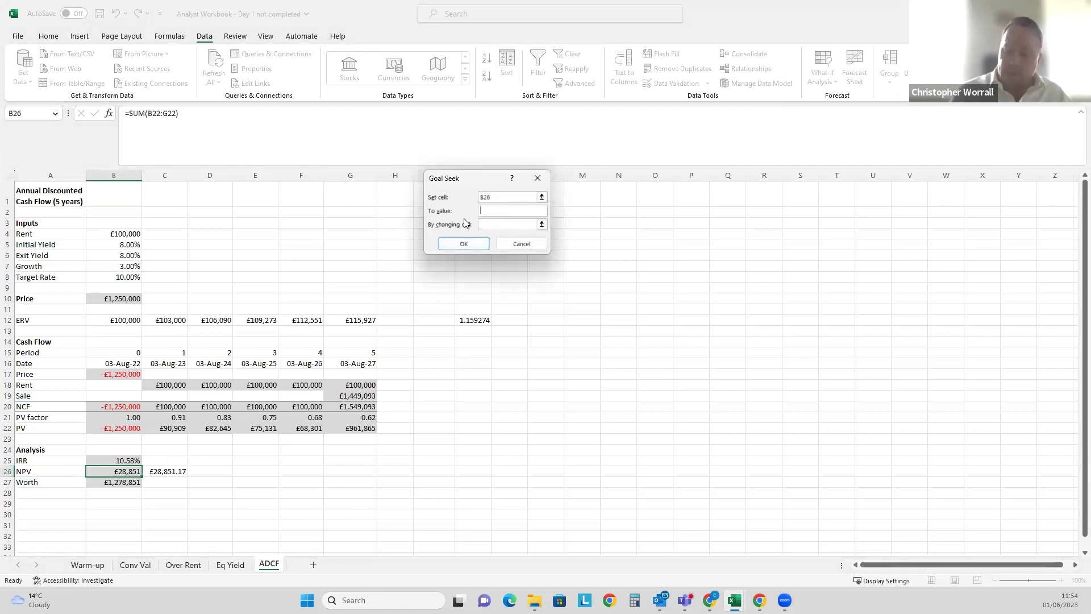
key("Tab")
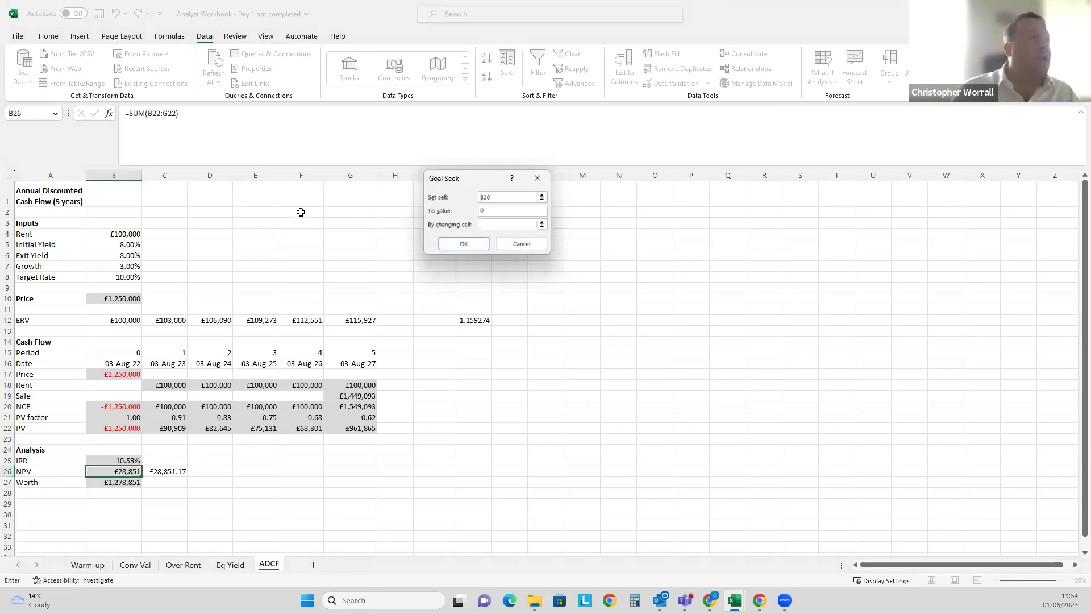
left_click(142, 247)
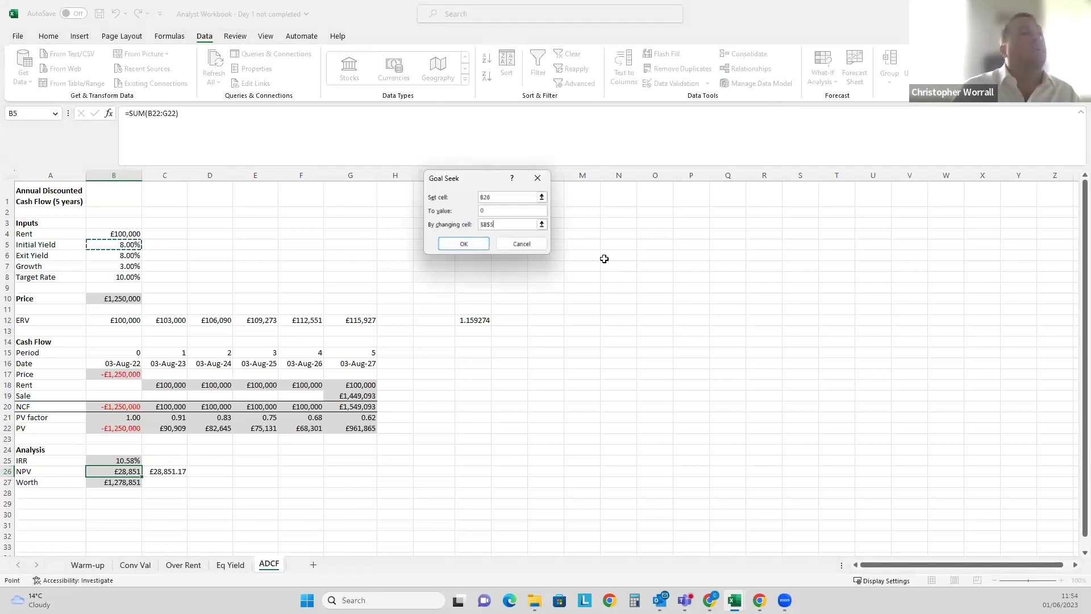
left_click(464, 243)
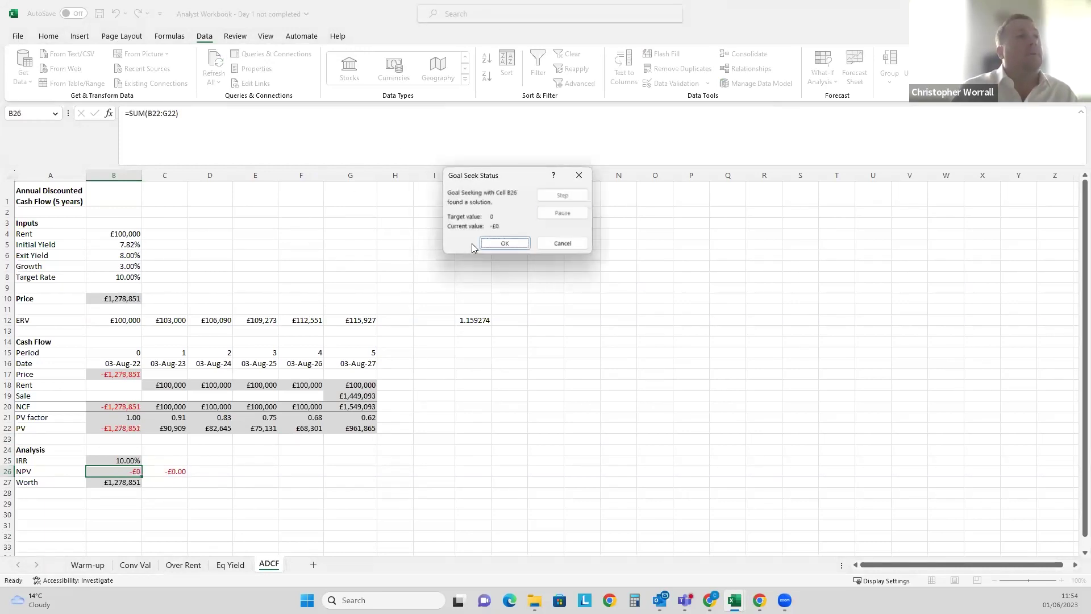
left_click(484, 245)
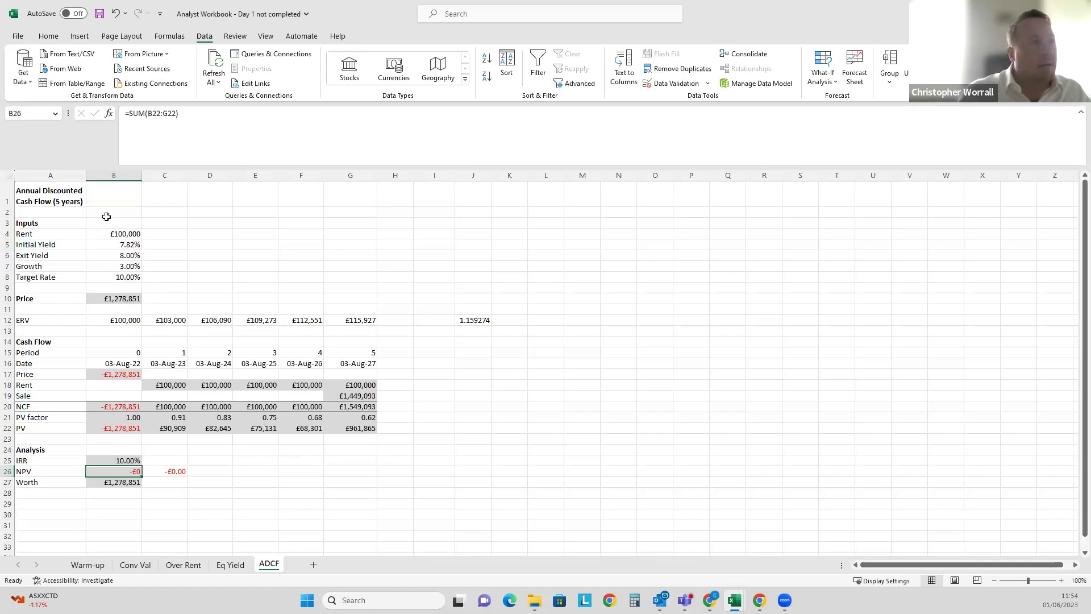
Check the worth formula in B27 and set the growth rate in B7 to 1%.
left_click(117, 481)
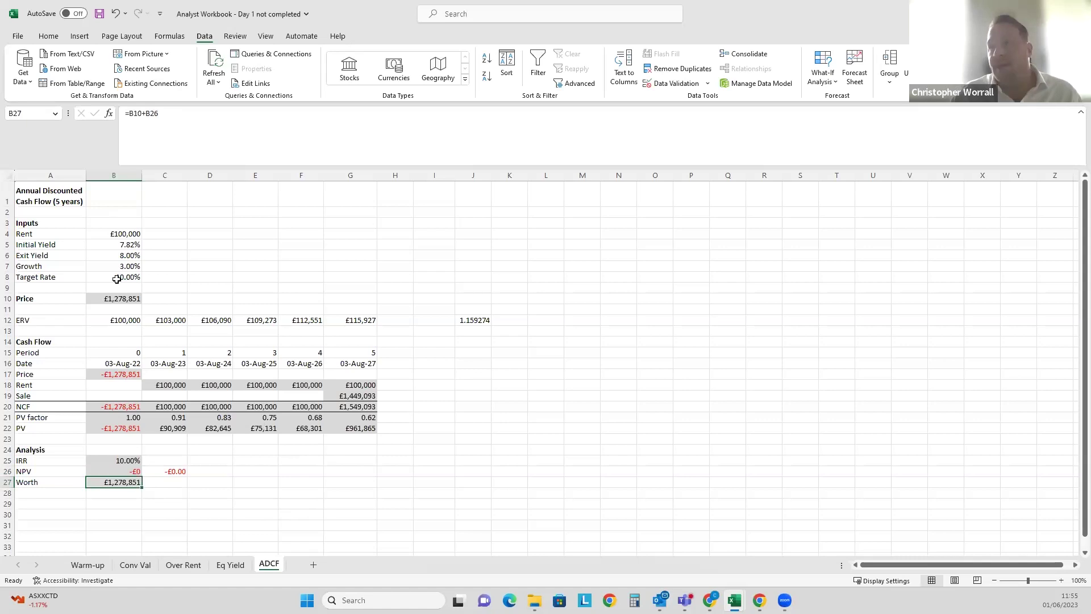
left_click(135, 267)
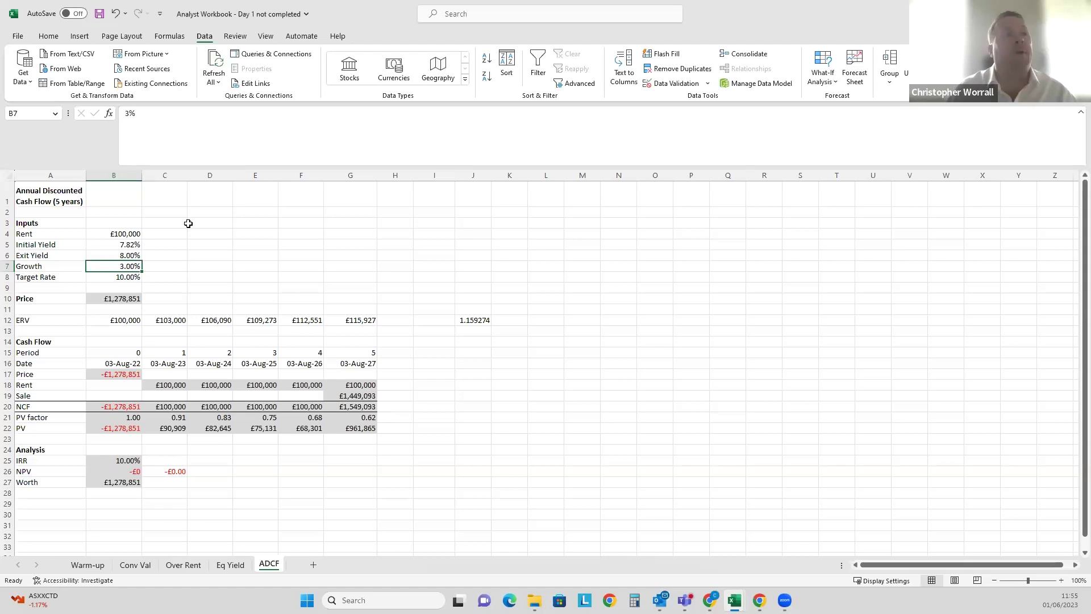
type("1")
key("Return")
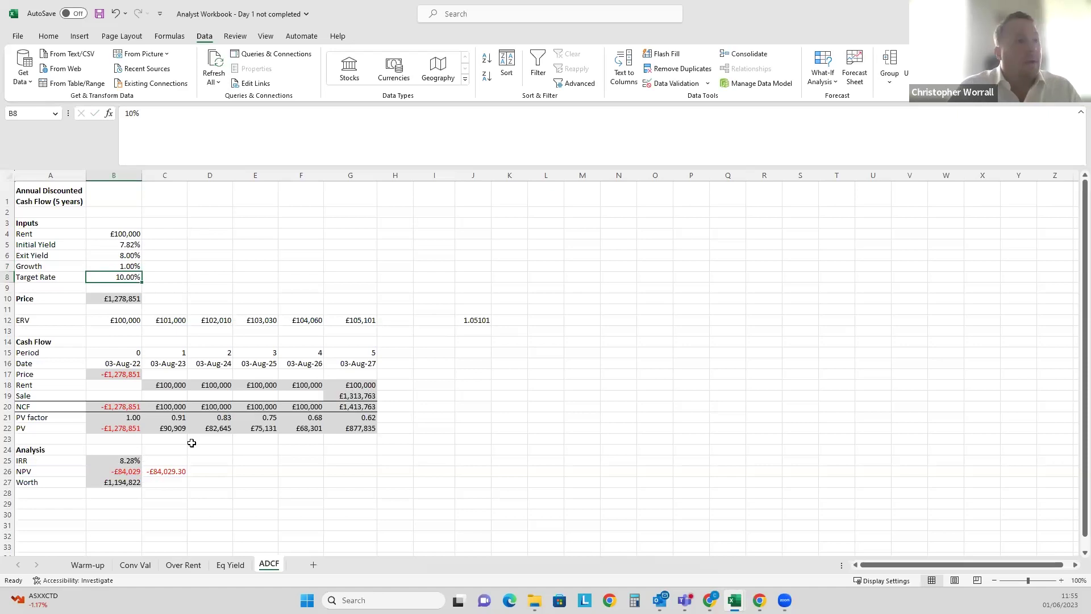
Rerun Goal Seek at the 1% growth rate, bringing the NPV in B26 to 0 by changing the initial yield in B5.
left_click(127, 471)
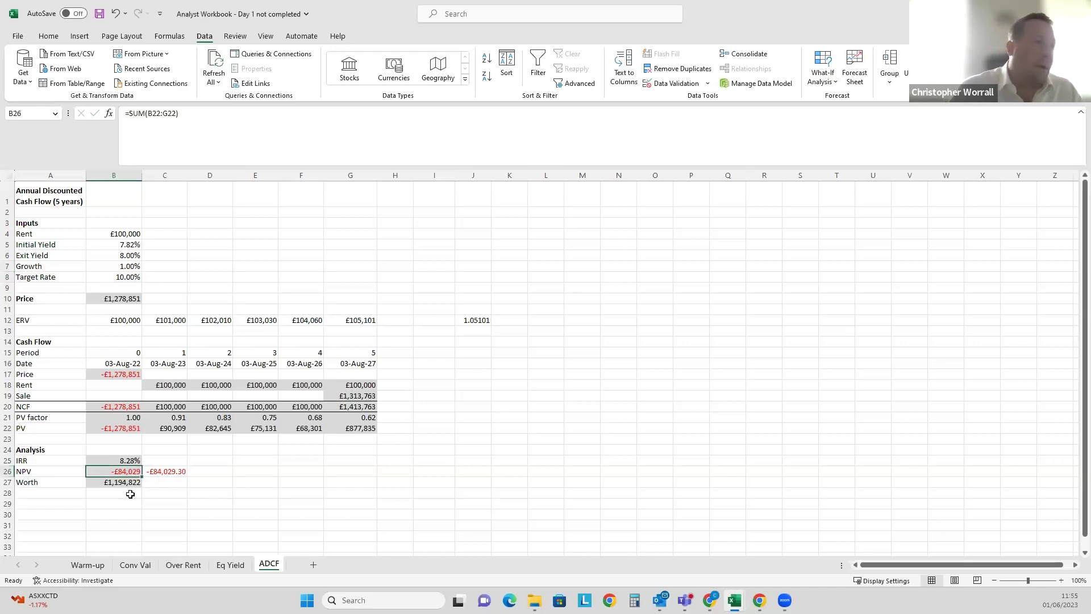
left_click(138, 457)
left_click(124, 471)
key("alt")
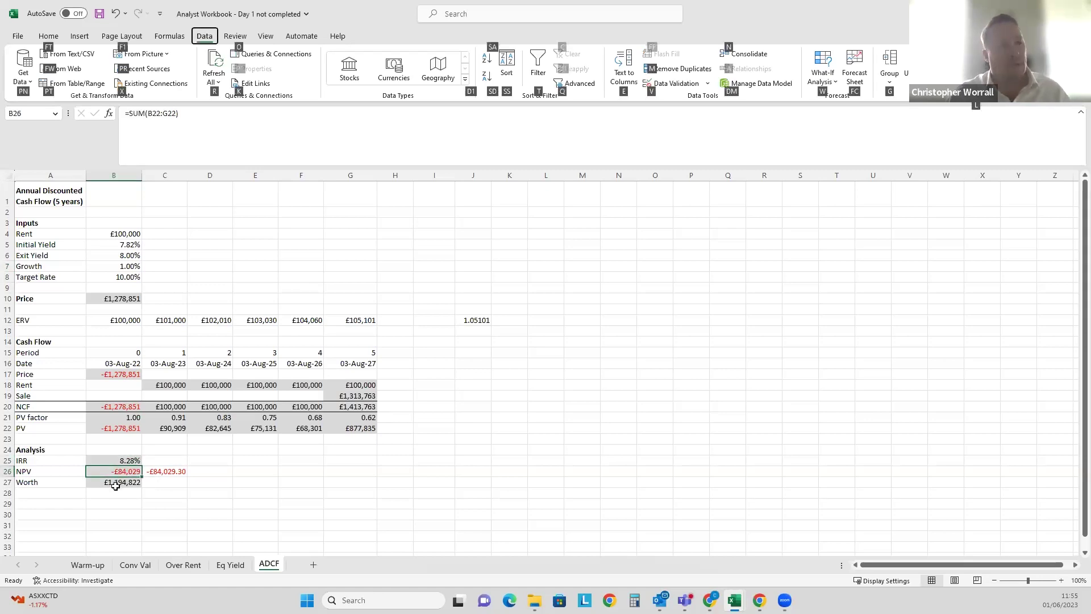
key("w")
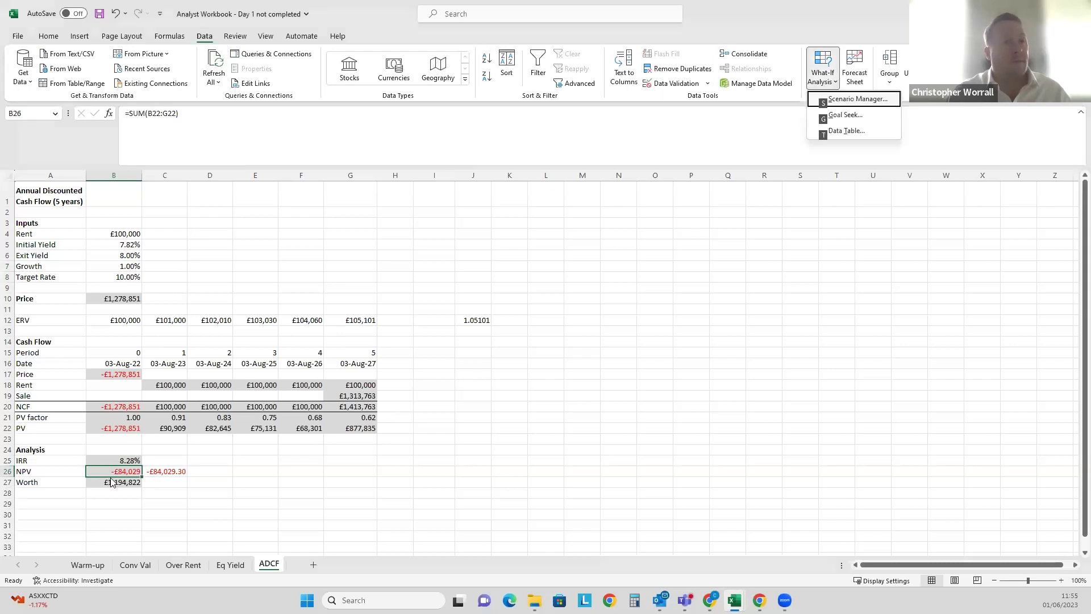
key("g")
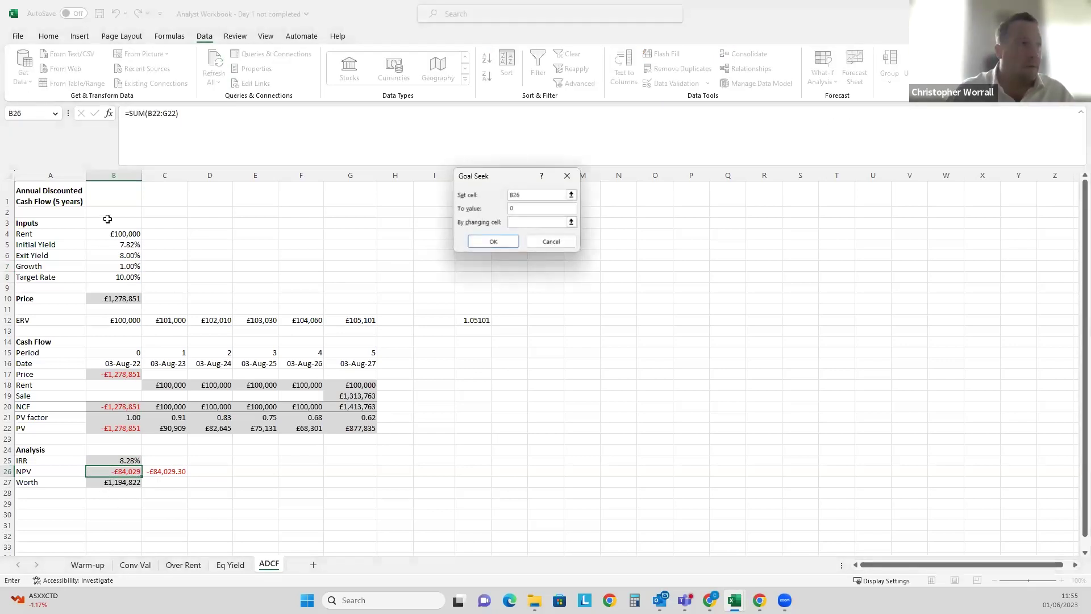
left_click(124, 243)
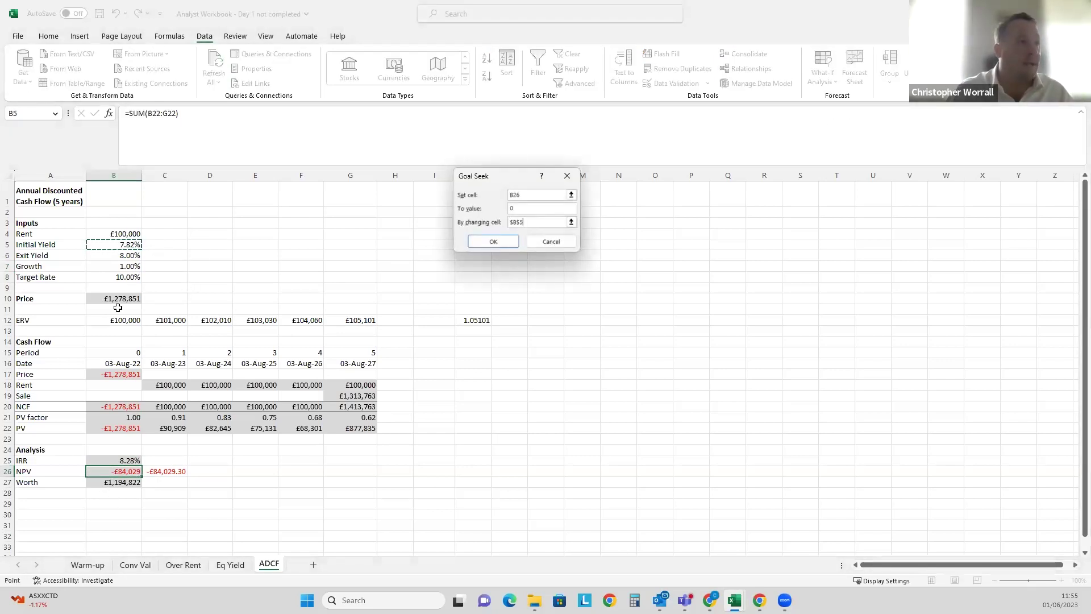
left_click(497, 239)
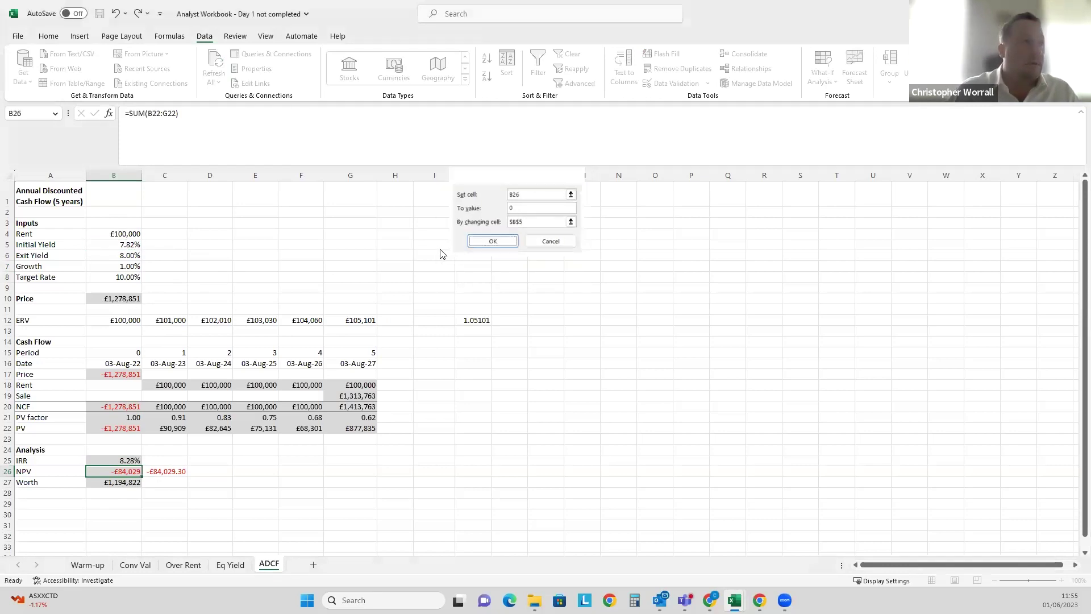
left_click(536, 241)
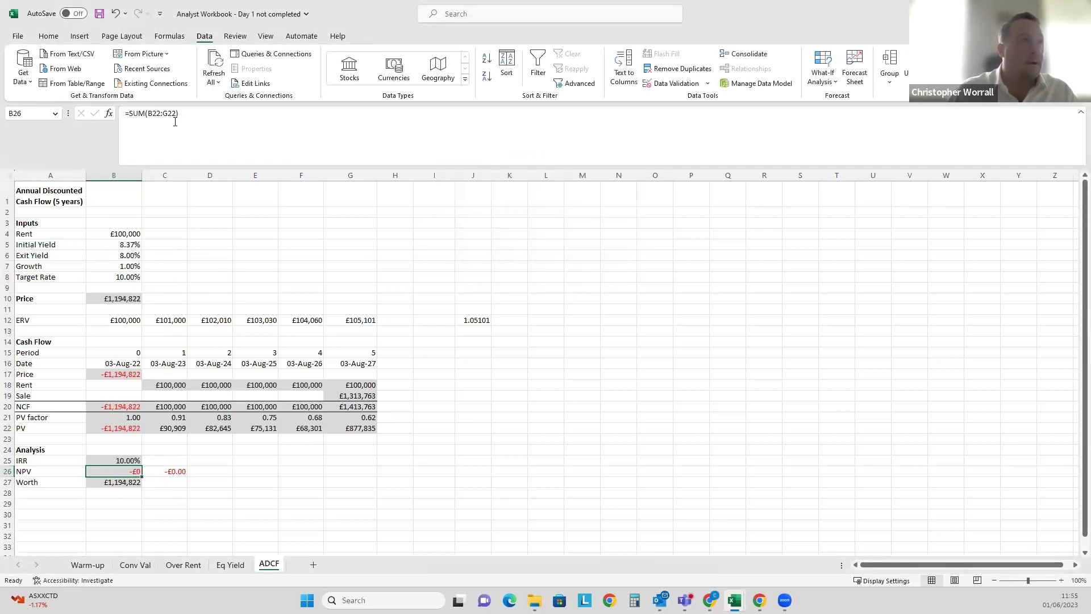
Inspect the price formula in B10 and the initial yield and growth inputs in B5 and B7.
double_click(114, 298)
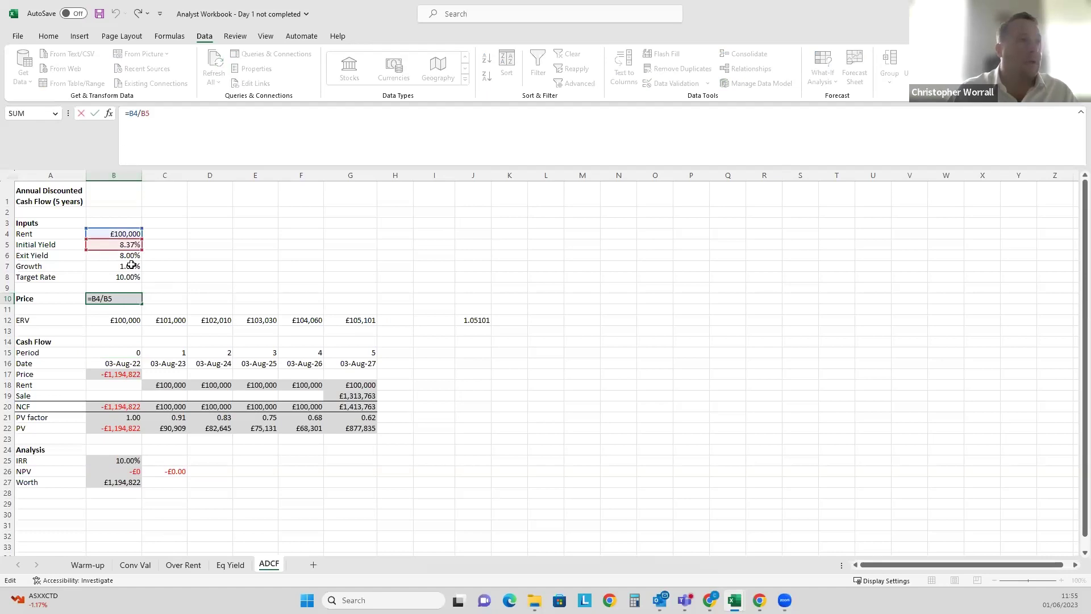
key("Escape")
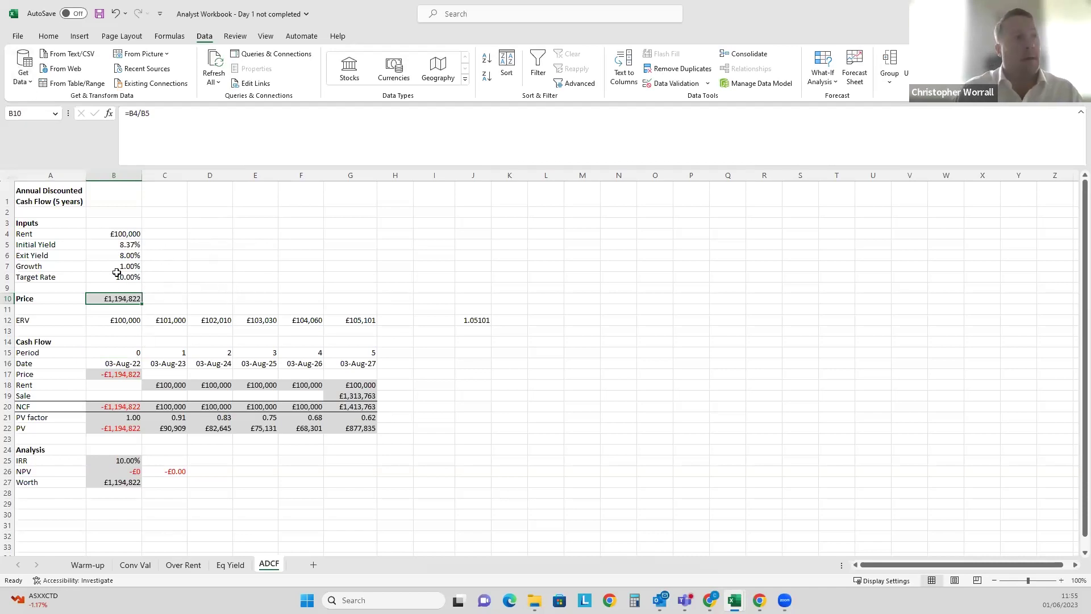
left_click(137, 246)
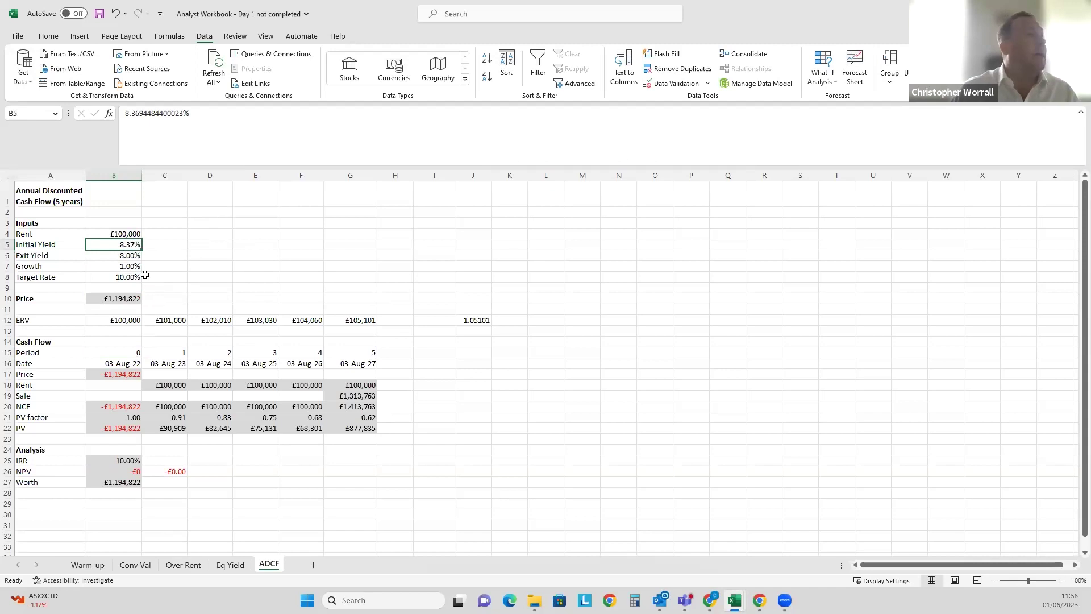
left_click(134, 267)
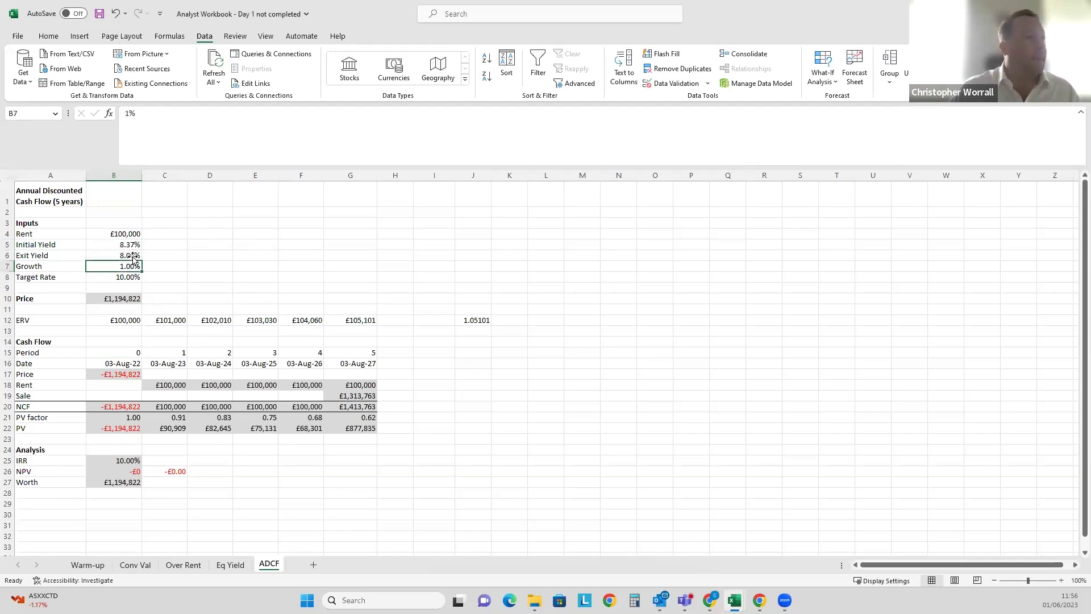
Set the initial yield in B5 of the ADCF sheet to 8%.
left_click(117, 244)
type("8")
key("Return")
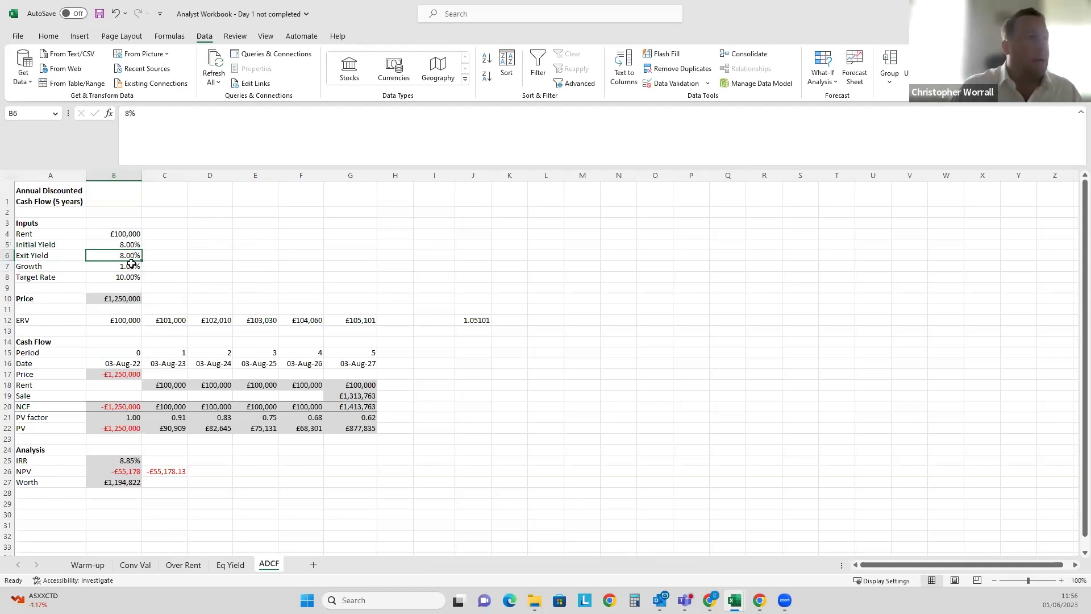
Goal Seek the NPV in B26 to 0 by changing the growth rate in B7 and accept the solution.
left_click(110, 472)
key("alt+a")
key("w")
key("g")
key("Tab")
type("0")
key("Tab")
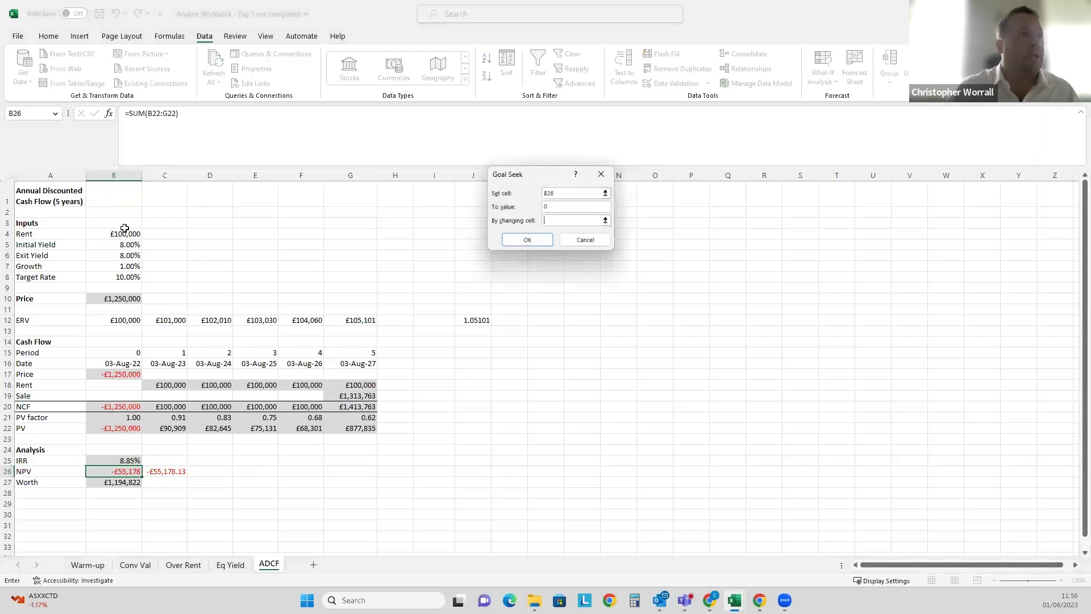
left_click(127, 264)
left_click(528, 239)
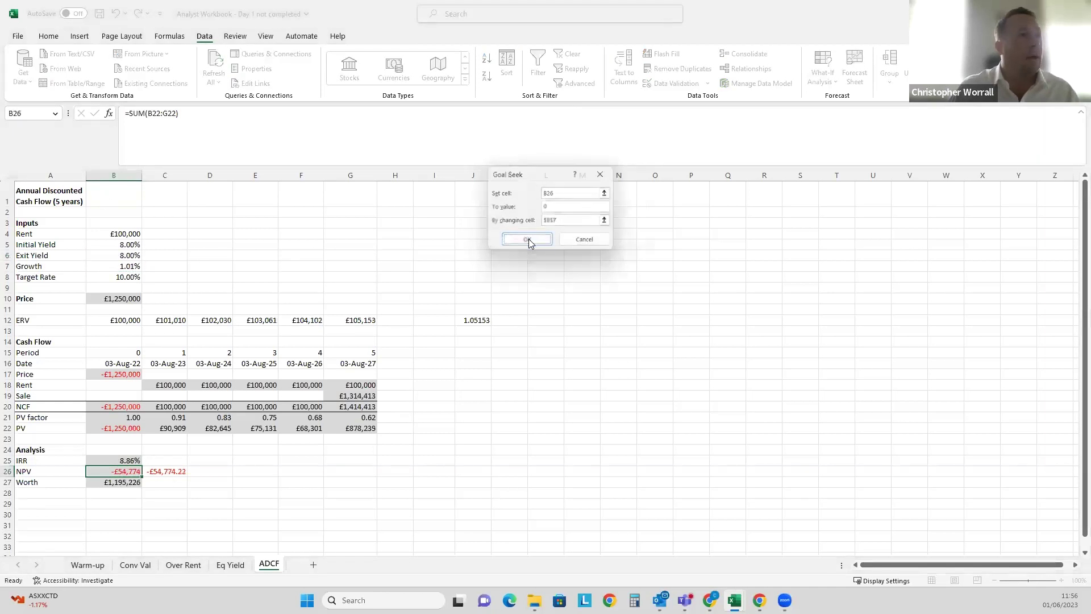
left_click(581, 242)
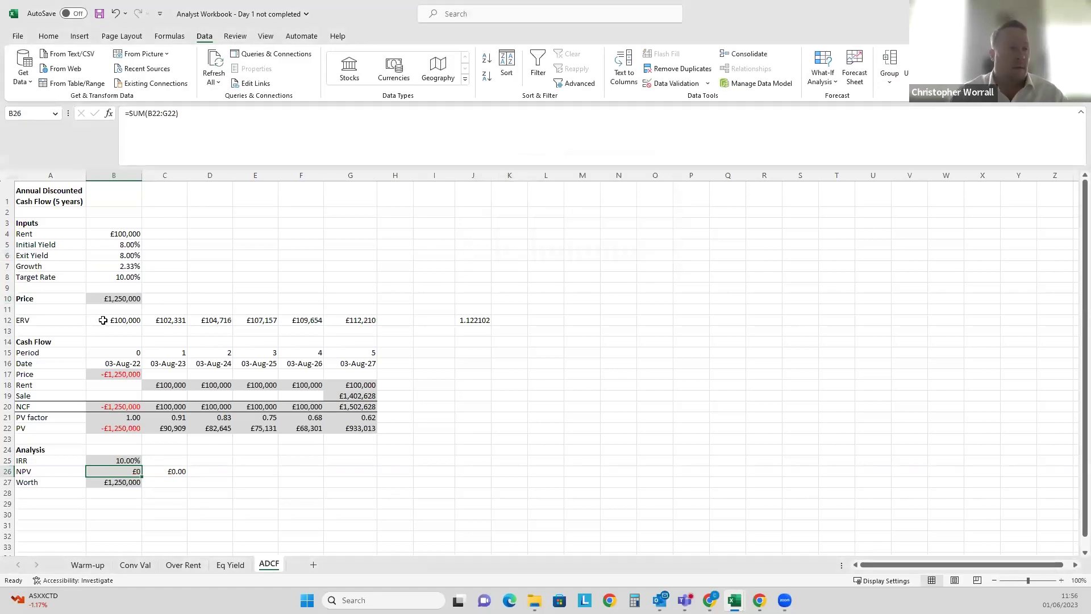
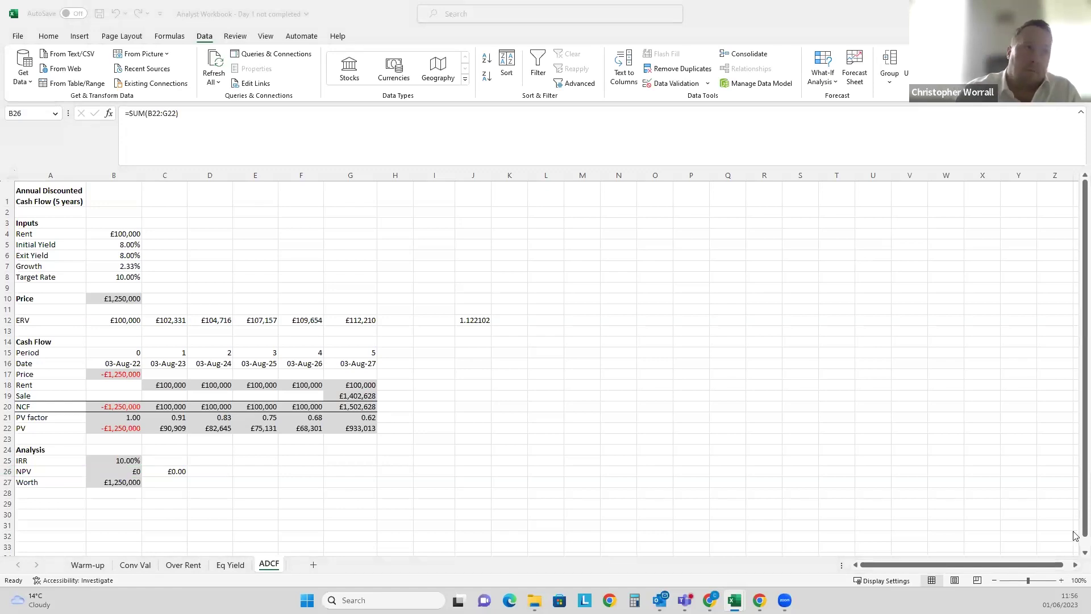
Check the formulas behind the NPV in B26, the growth factor in J12, and the year 5 rent and sale value.
left_click(138, 469)
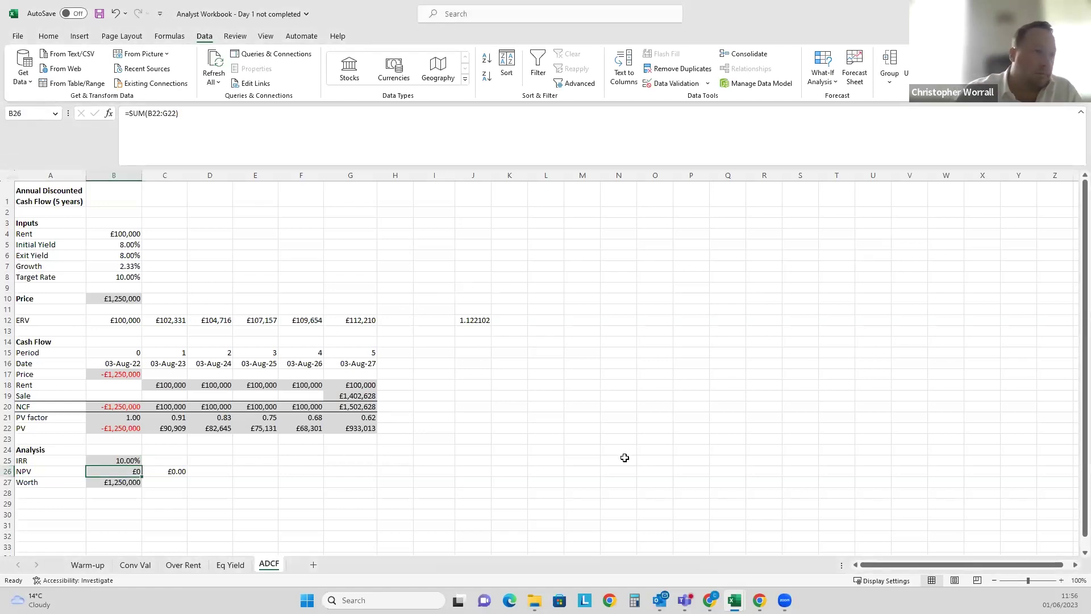
left_click(470, 319)
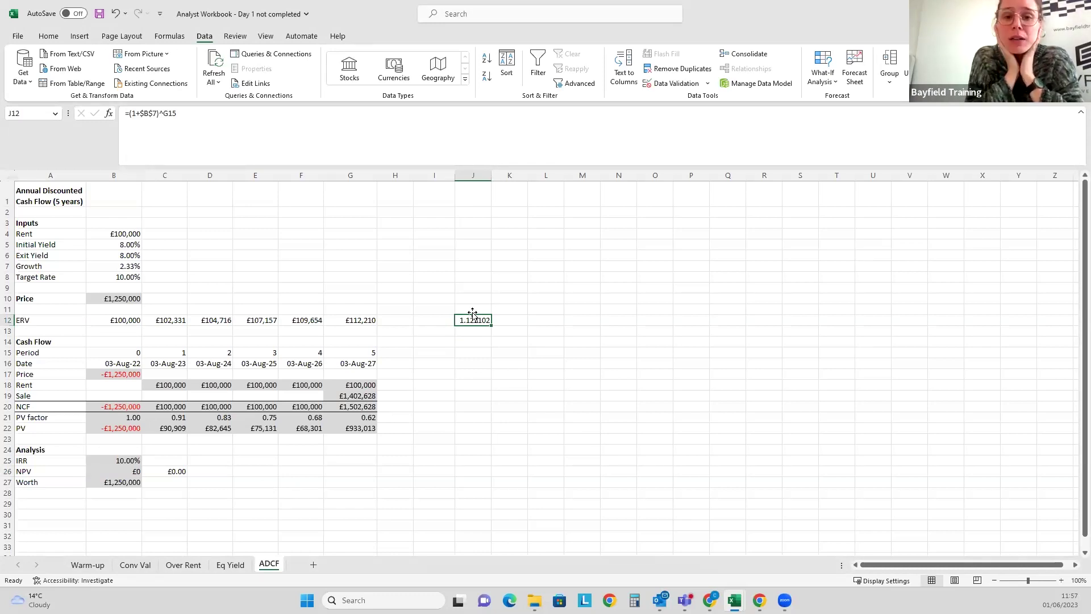
left_click(352, 405)
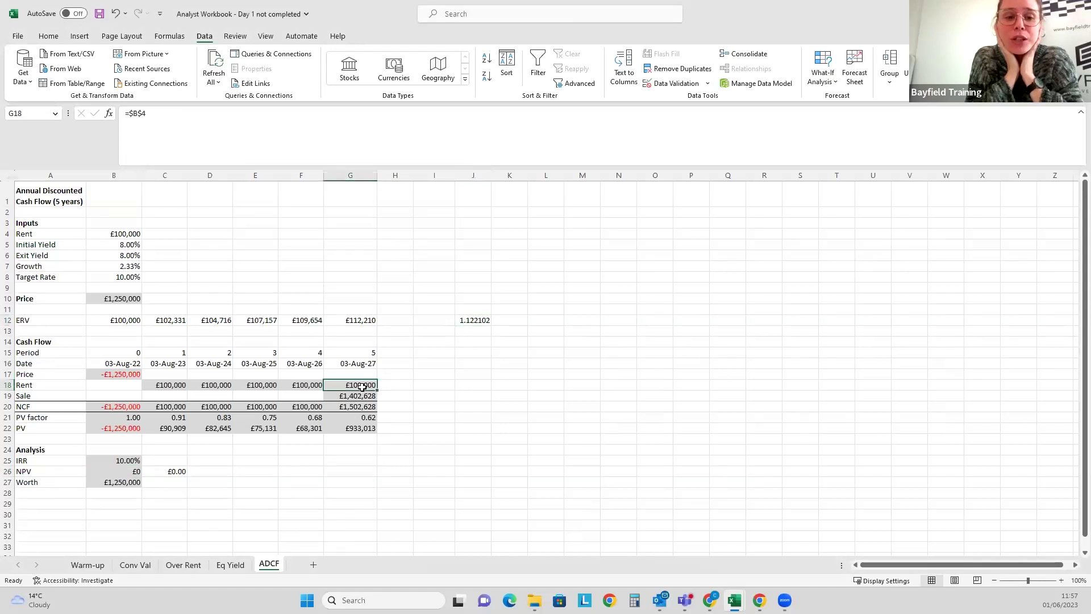
left_click(351, 396)
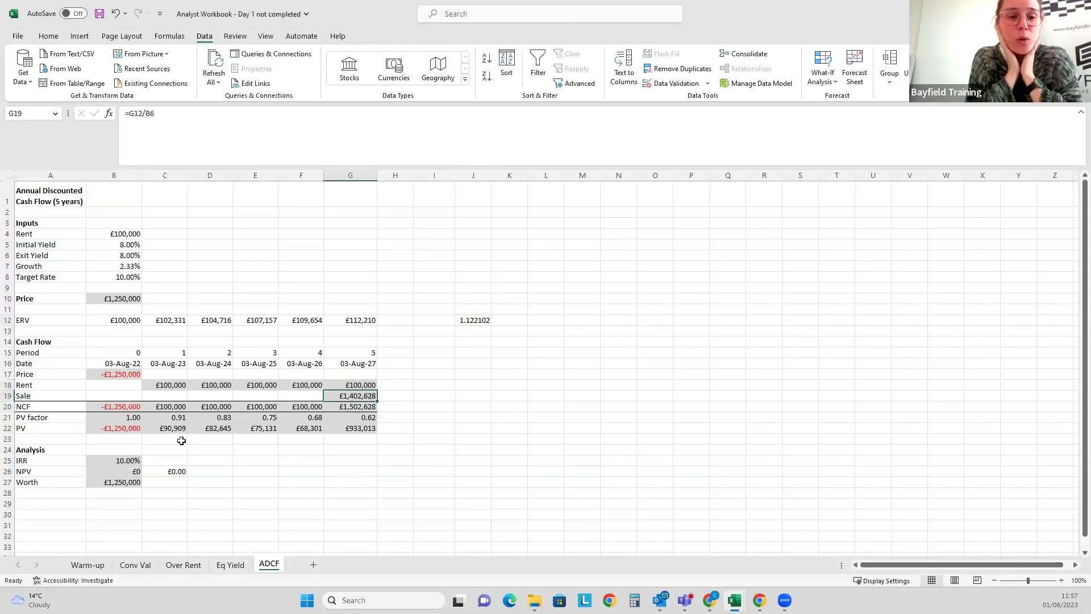
Review the yield in the simple equivalent yield block on the Eq Yield sheet and the term yield on the Conv Val sheet.
left_click(229, 564)
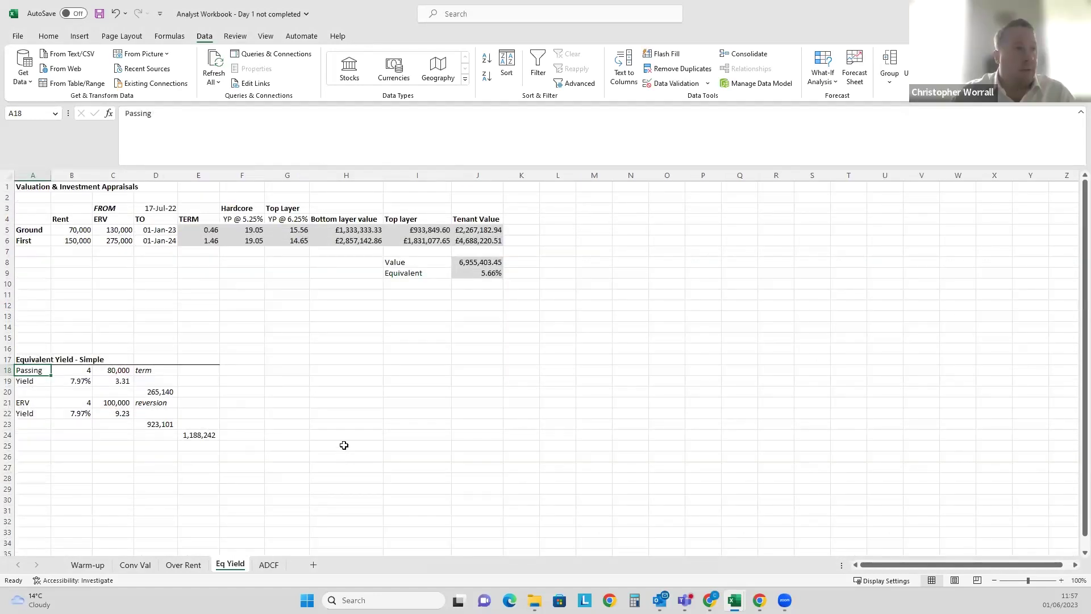
left_click(78, 419)
left_click(75, 382)
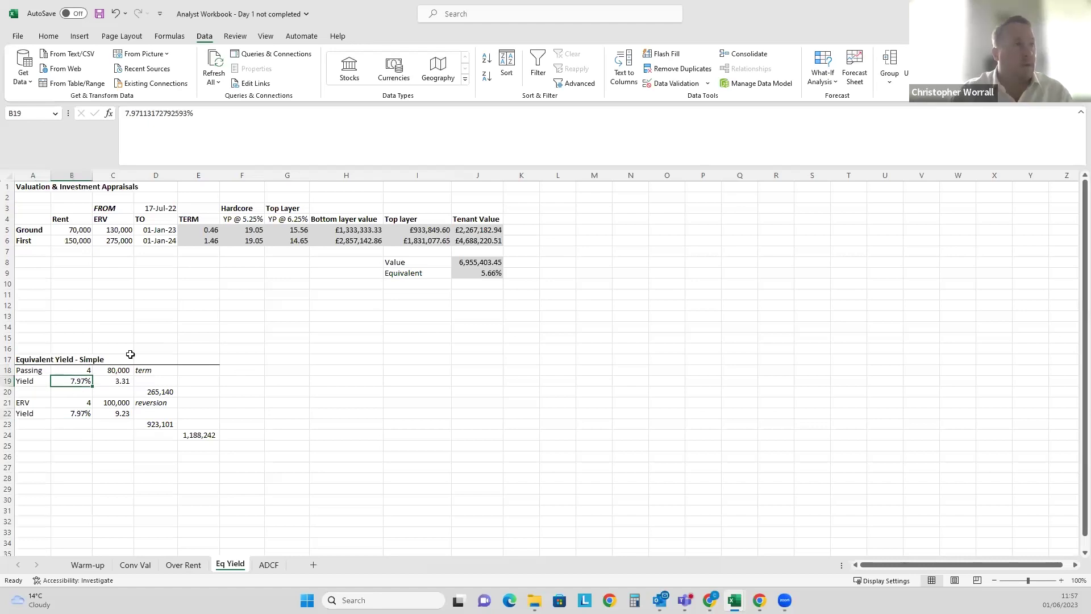
left_click(130, 567)
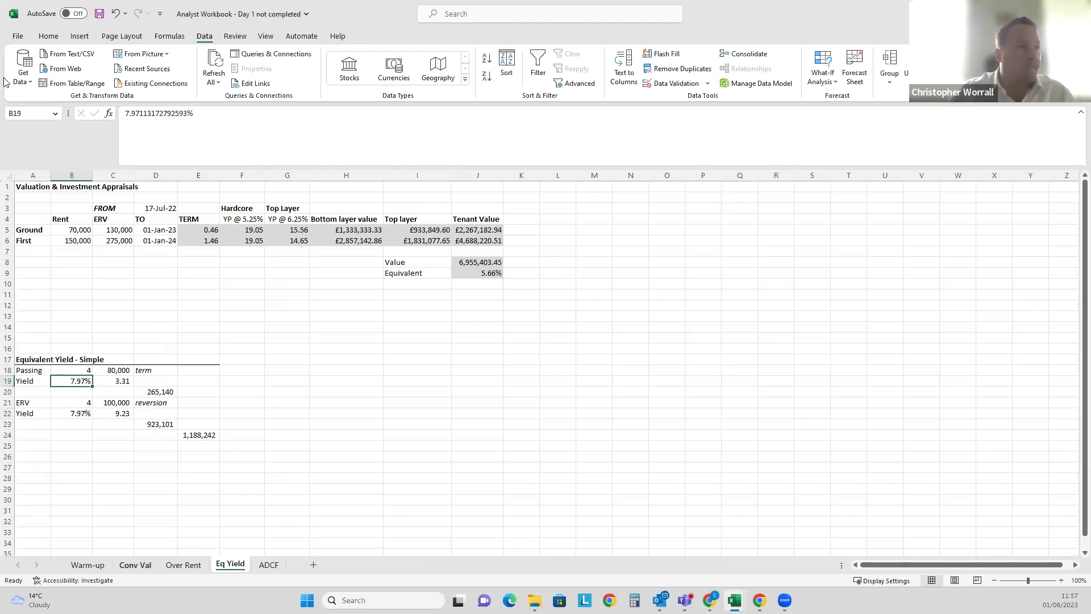
left_click(70, 236)
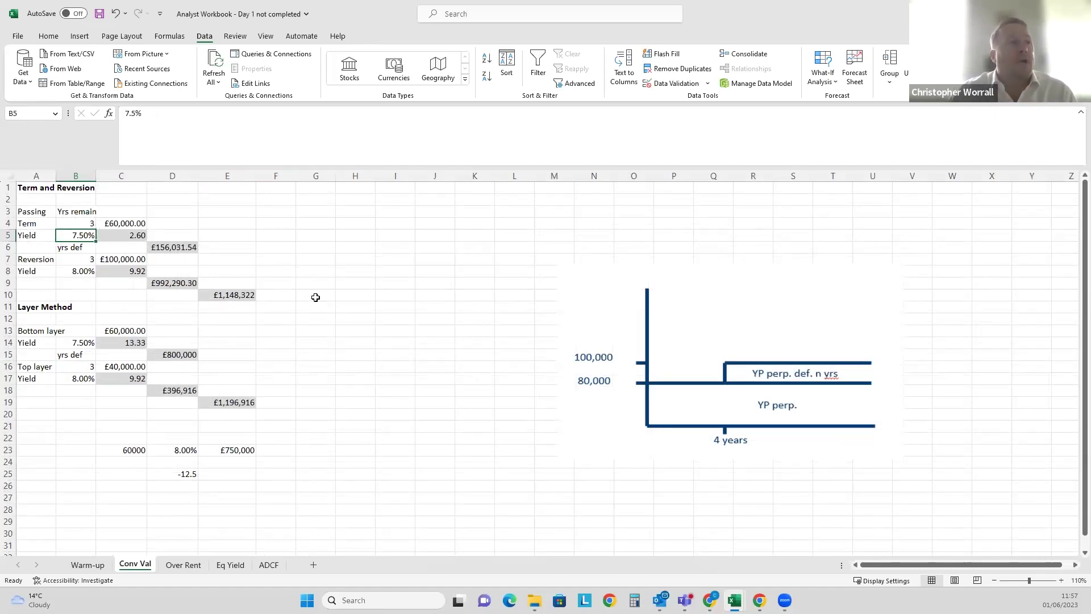
Copy the Equivalent Yield - Simple block A17:E24 from the Eq Yield sheet to the Conv Val sheet, starting at G3.
left_click(233, 566)
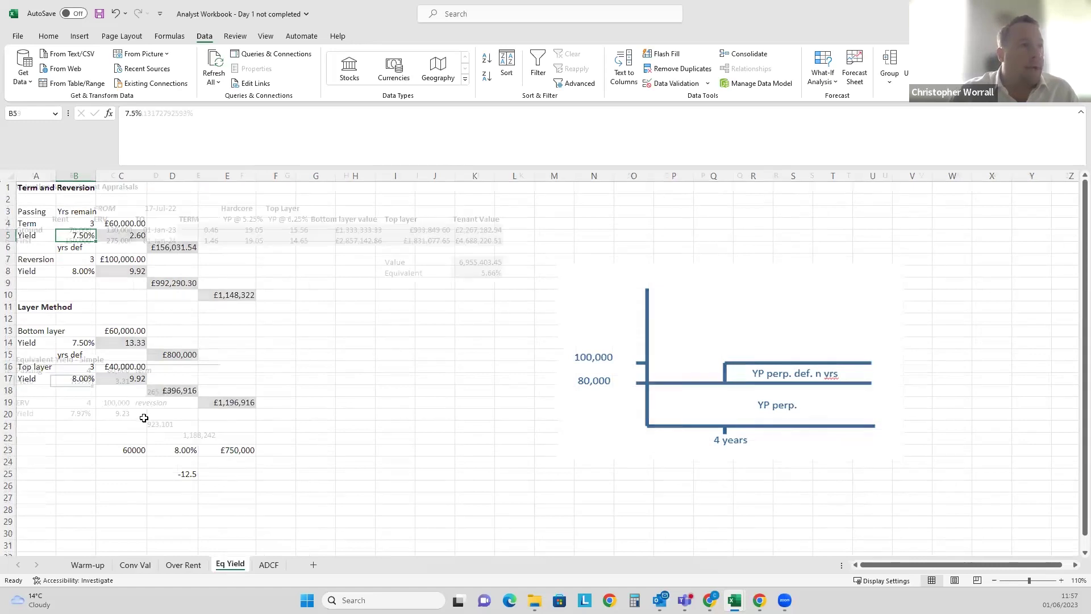
left_click_drag(25, 359, 213, 435)
key("ctrl+c")
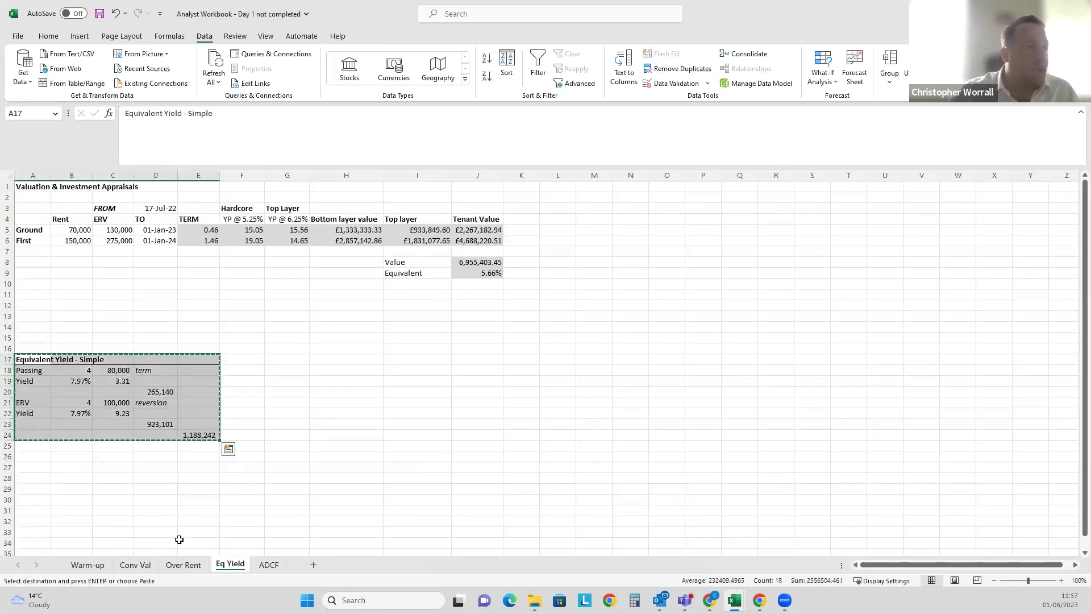
left_click(147, 568)
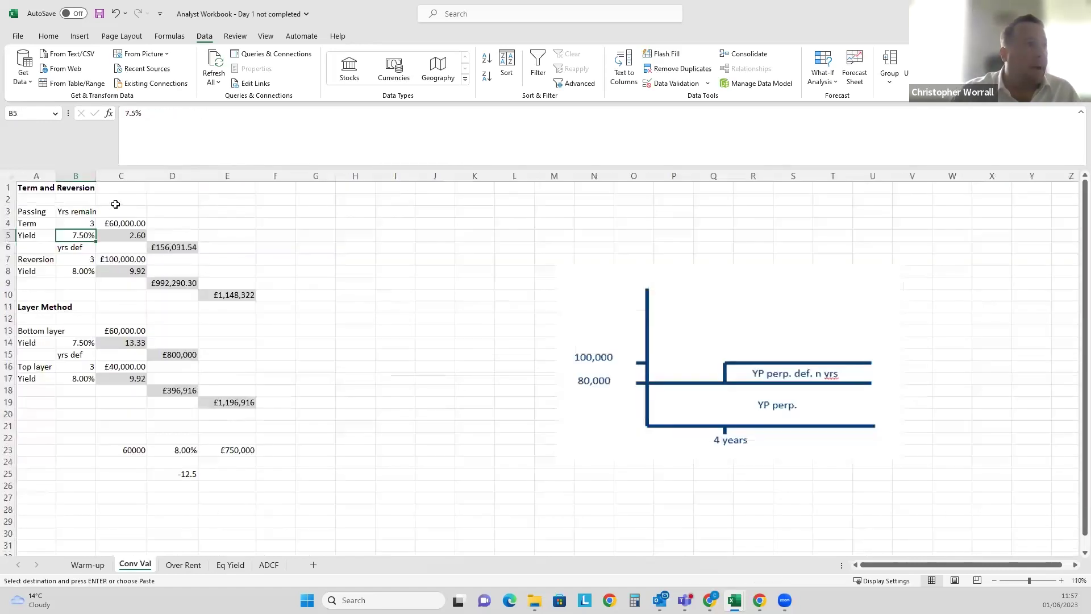
left_click(316, 214)
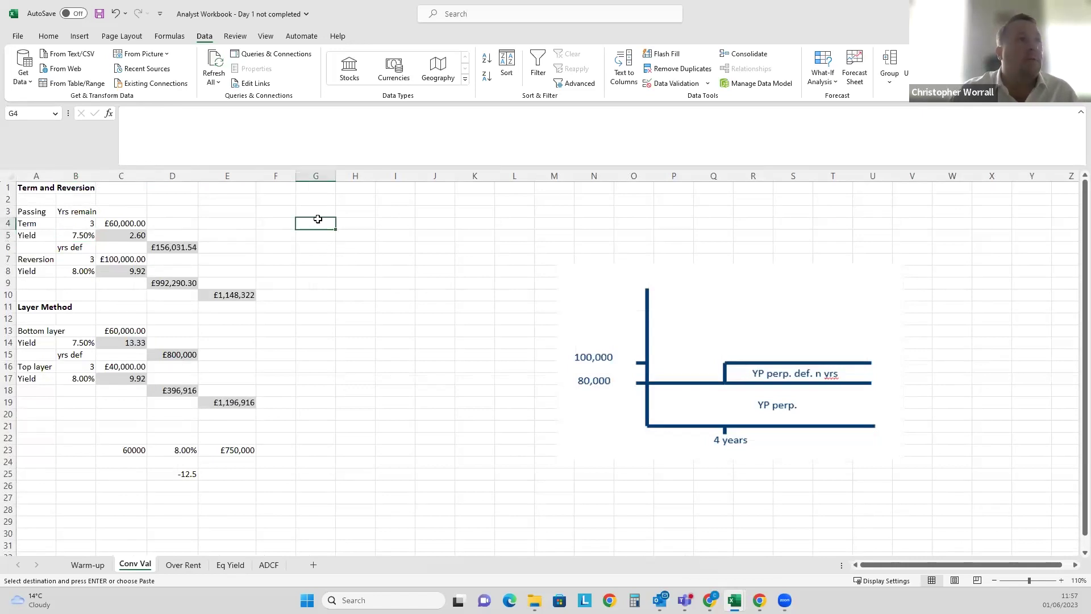
key("ctrl+v")
left_click(391, 238)
key("Escape")
In the pasted block, set the passing rent in I4 to 60000 and the years in H4 and H7 to 3.
left_click(394, 221)
type("60000")
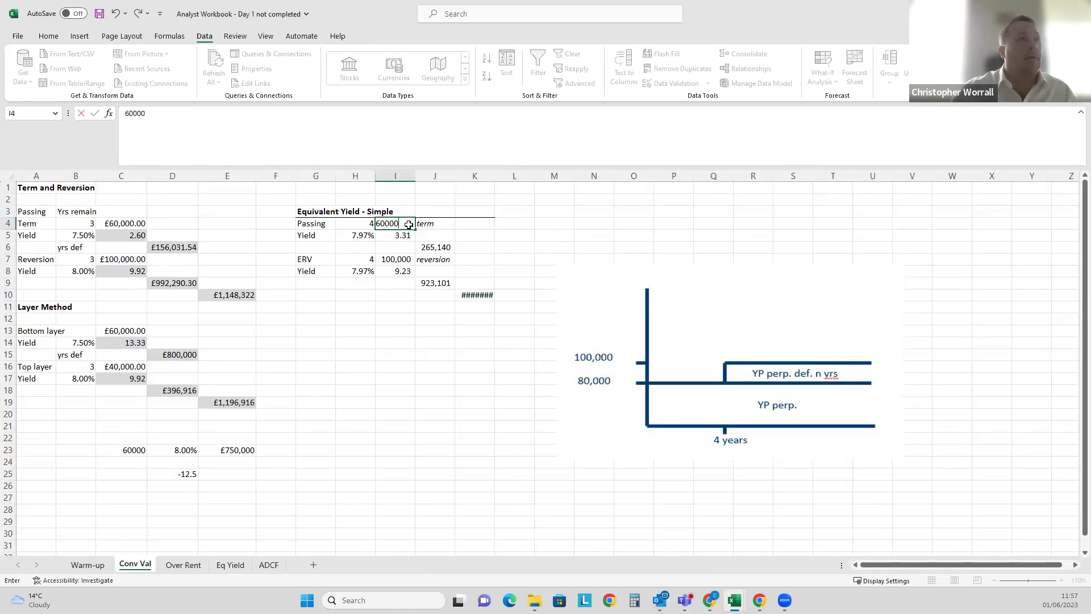
key("Left")
type("3")
key("Return")
key("Down")
key("Down")
type("3")
key("Return")
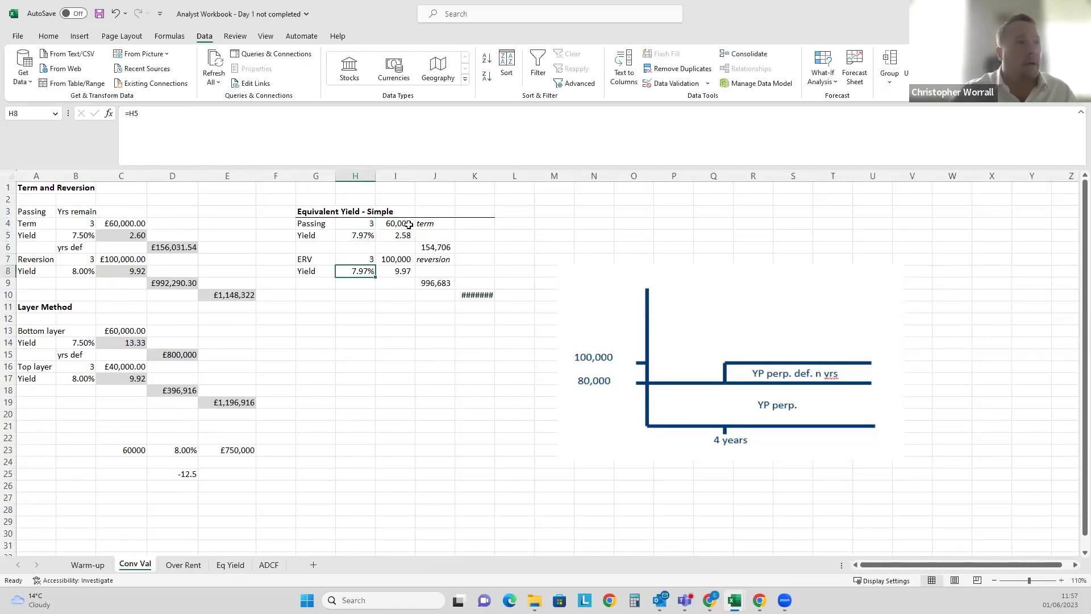
Autofit column K to its total and relabel the ERV row in G7 as Reversion.
left_click(465, 291)
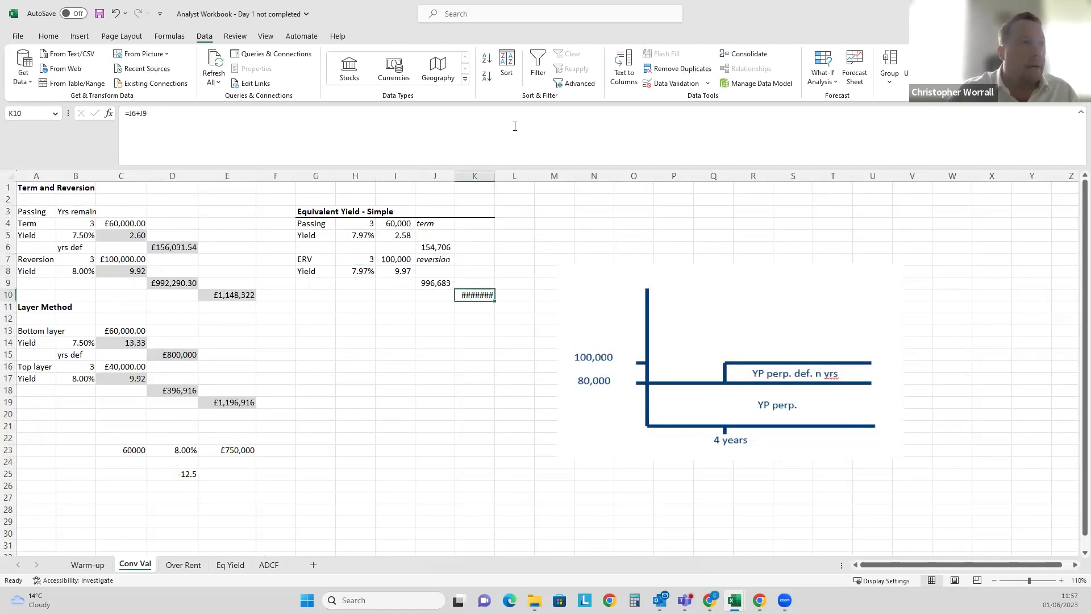
double_click(495, 176)
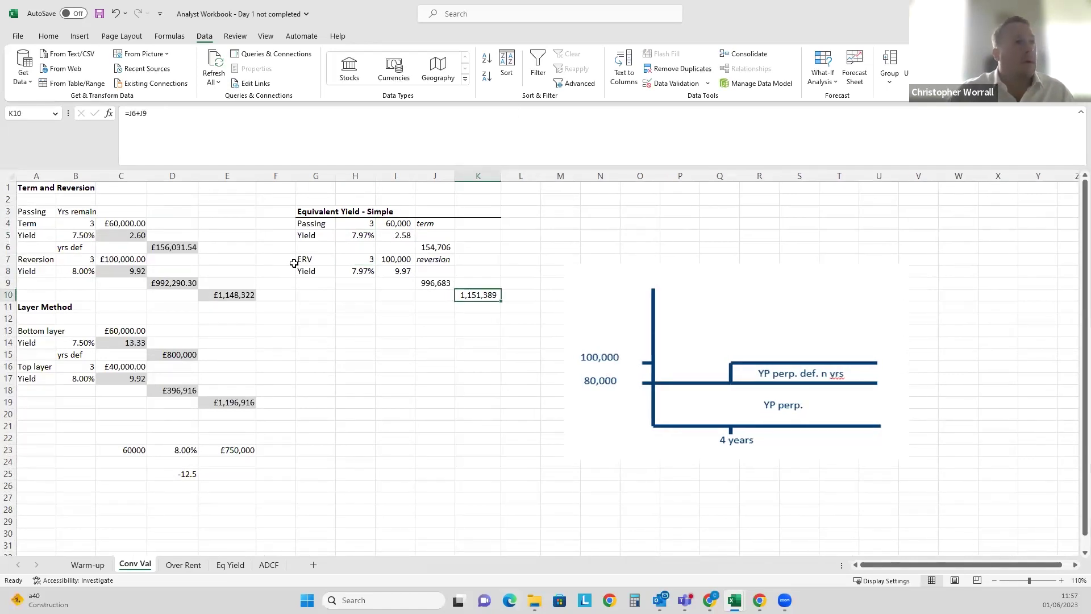
double_click(354, 270)
key("Escape")
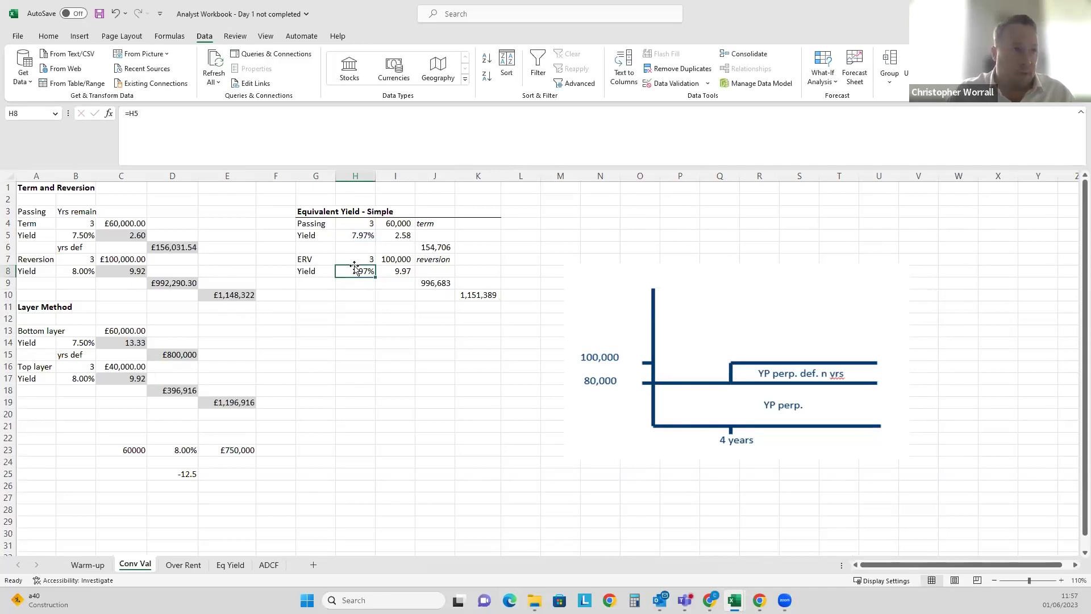
left_click(319, 261)
type("Reversion")
key("Return")
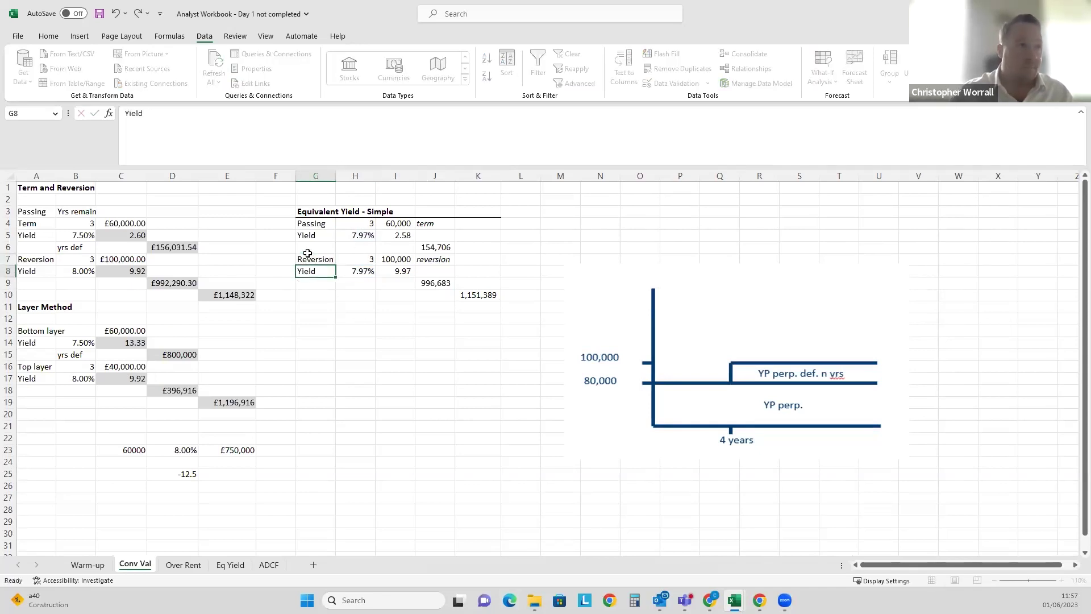
Try a Goal Seek of the total in K10 to 1148322 by changing the yield in H5.
left_click(381, 245)
left_click(366, 236)
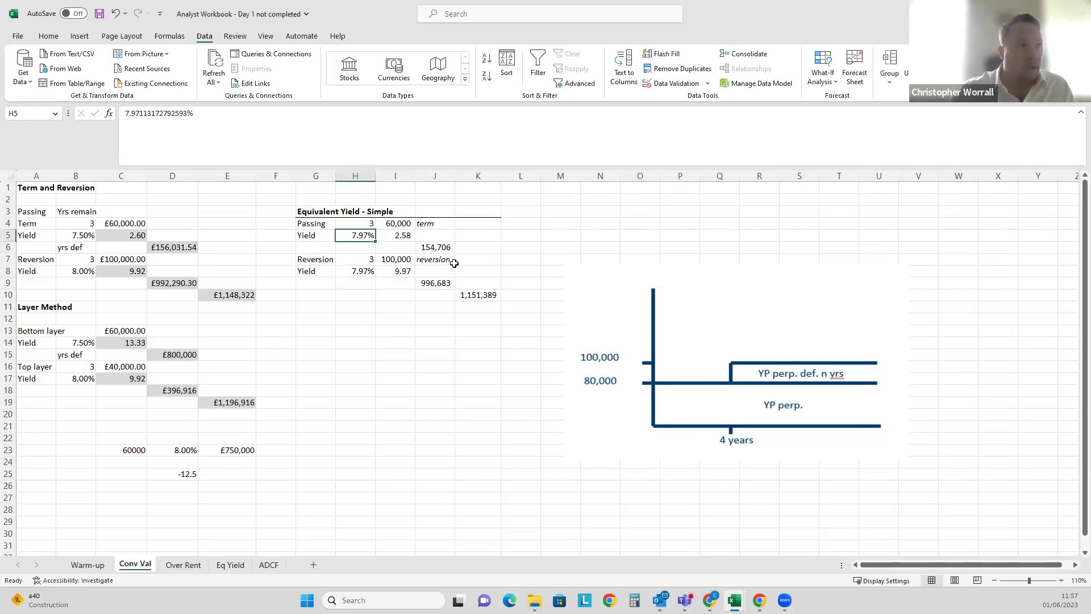
left_click(490, 295)
key("alt")
key("a")
key("w")
key("g")
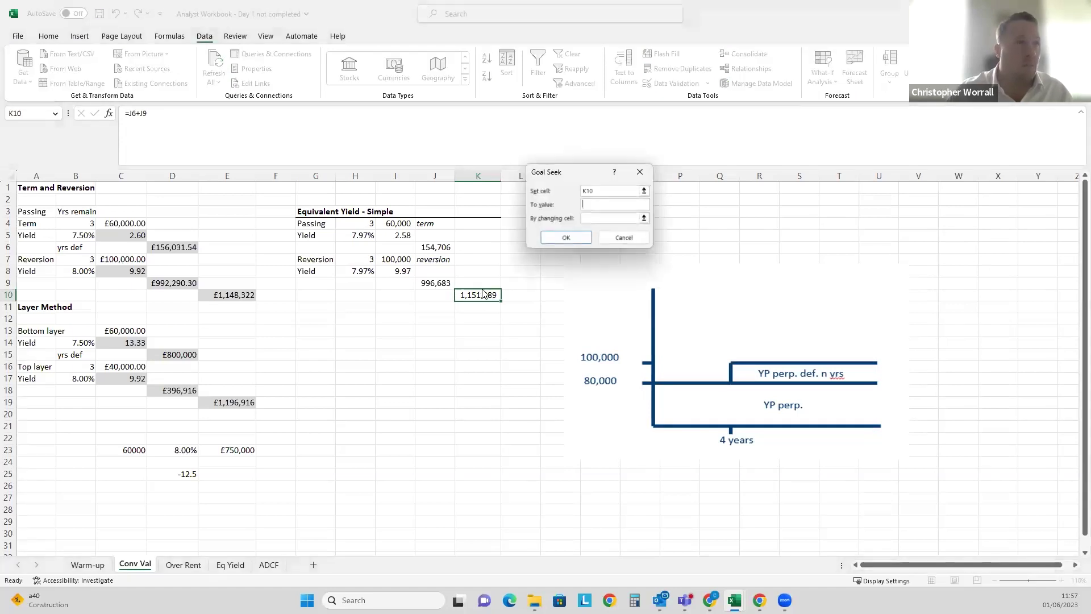
key("Tab")
left_click(356, 236)
left_click(577, 235)
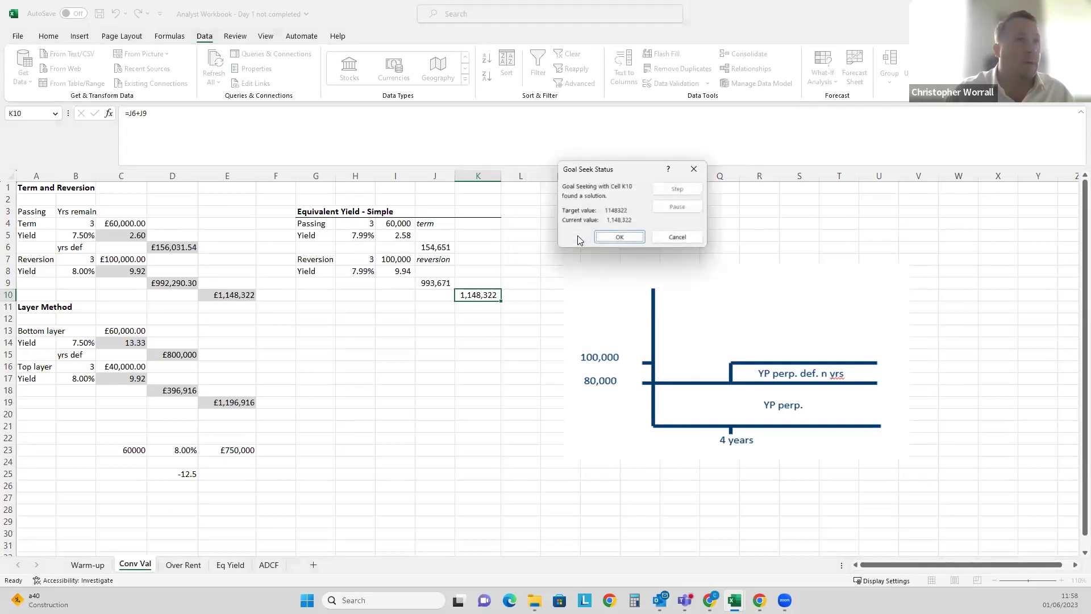
left_click(671, 237)
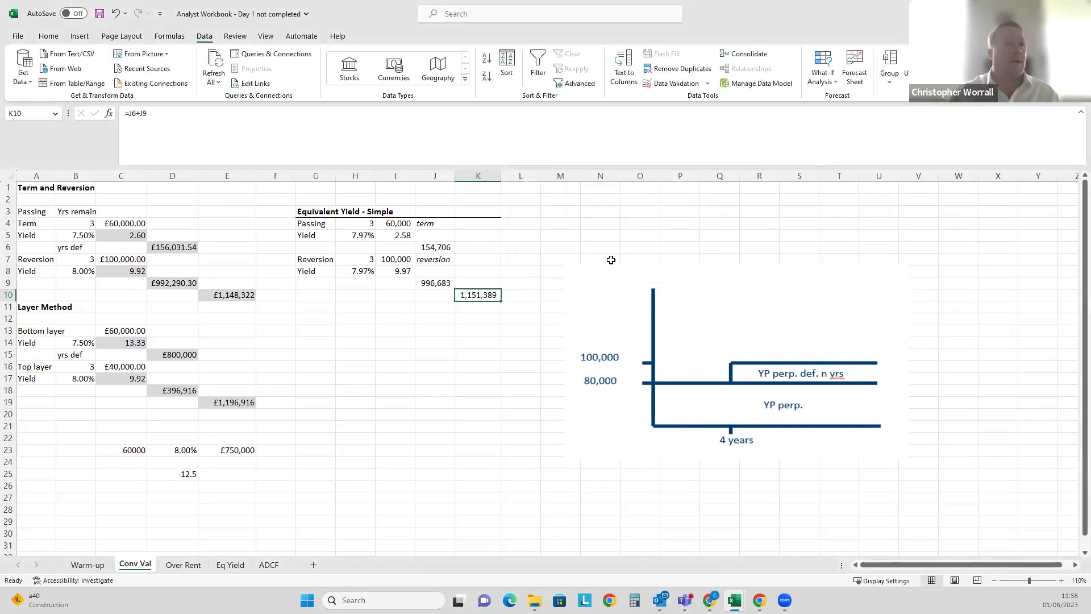
Goal Seek the total in K10 to 1148322 by changing the yield in H5 and accept the solution.
left_click(476, 339)
key("Up")
key("Up")
left_click(481, 289)
double_click(481, 296)
key("Escape")
key("alt+a")
key("w")
key("g")
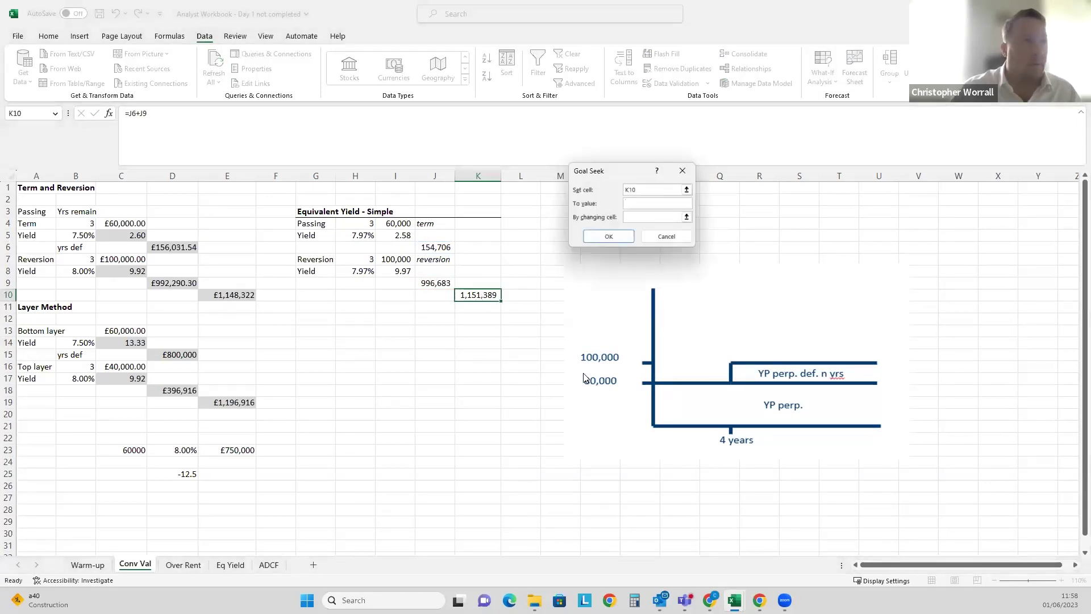
type("1148322")
key("Tab")
left_click(355, 235)
left_click(611, 237)
left_click(651, 235)
Inspect the equivalent yield in H5 and the years' purchase formulas in I8 and I5.
left_click(472, 246)
left_click(352, 235)
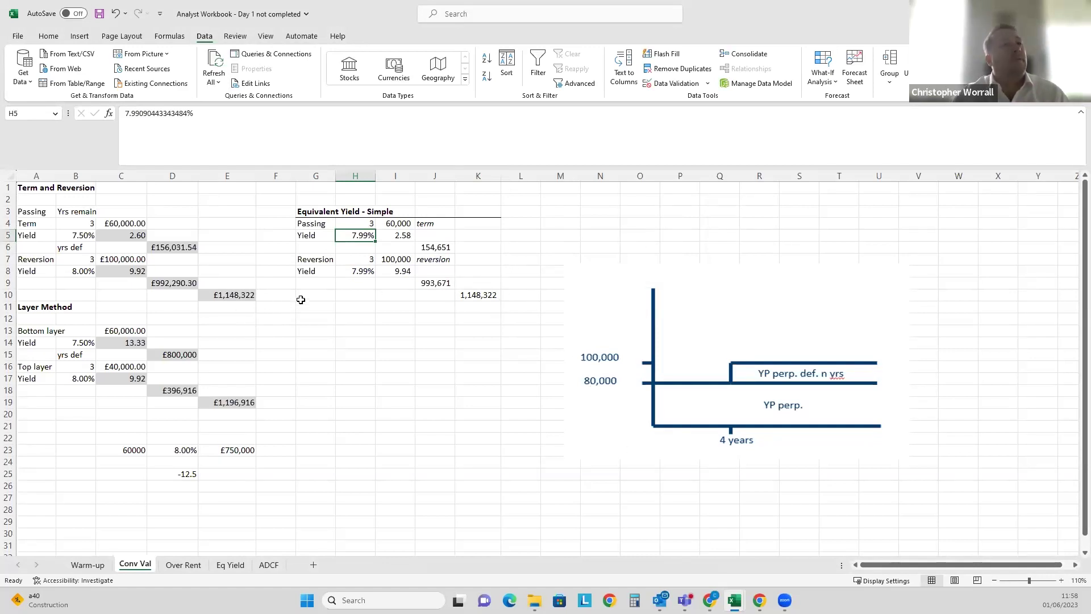
left_click(388, 259)
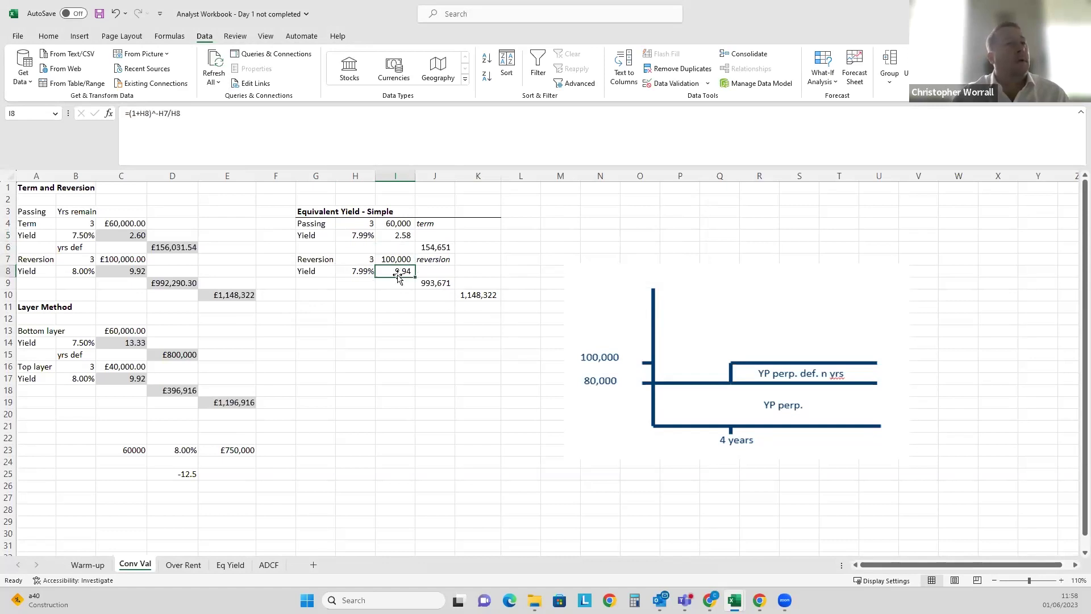
double_click(395, 270)
key("Escape")
double_click(401, 236)
key("Escape")
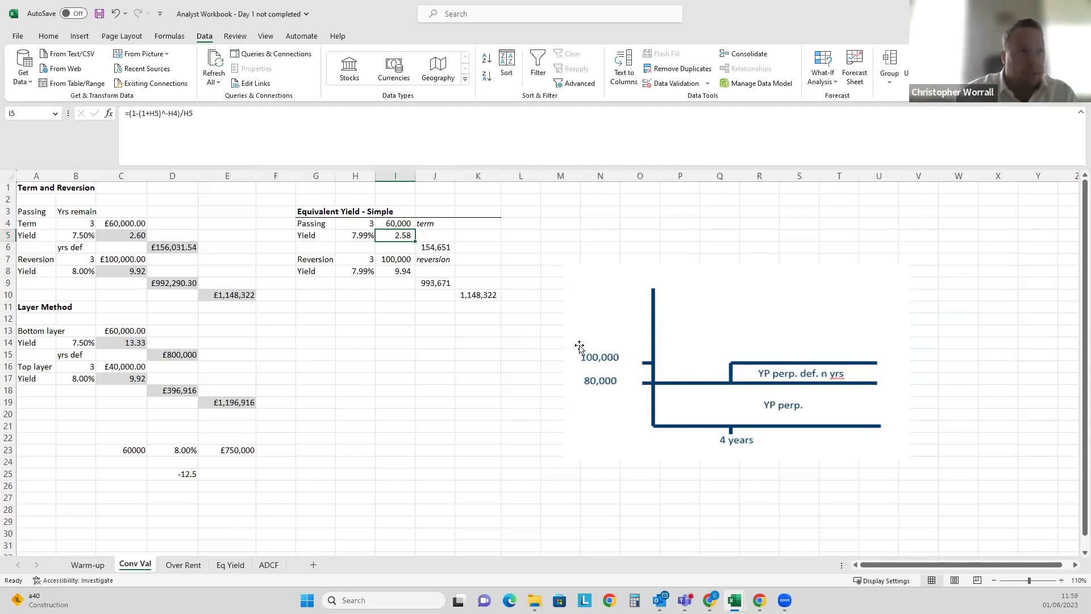
Compare the equivalent yield total in K10 and its yields in H5 and H8 with the term and reversion value in E10.
left_click(494, 293)
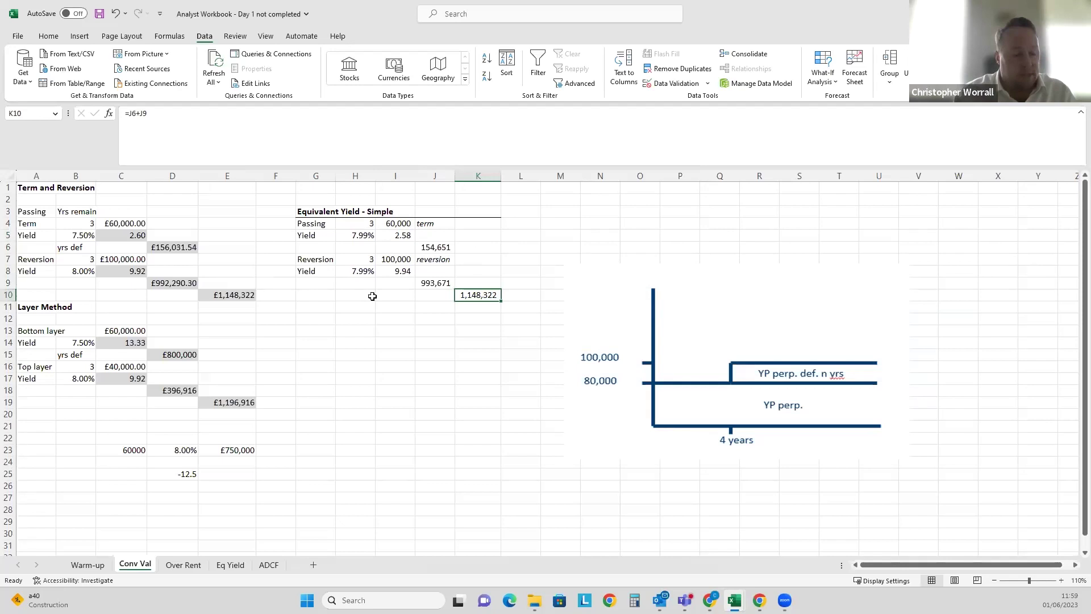
key("F2")
key("Escape")
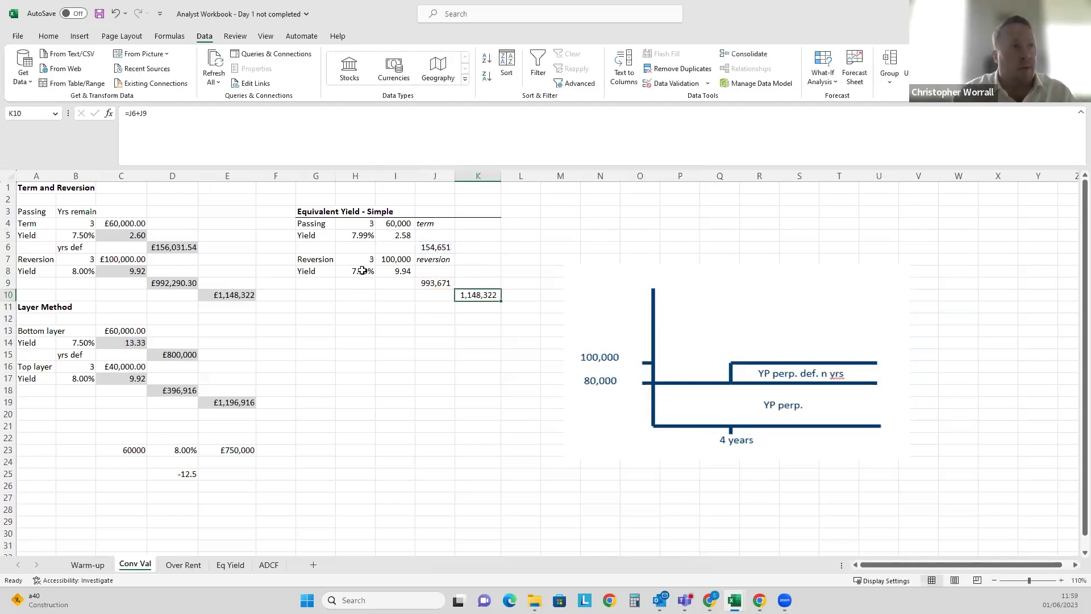
left_click(361, 234)
left_click(357, 270)
left_click(359, 239)
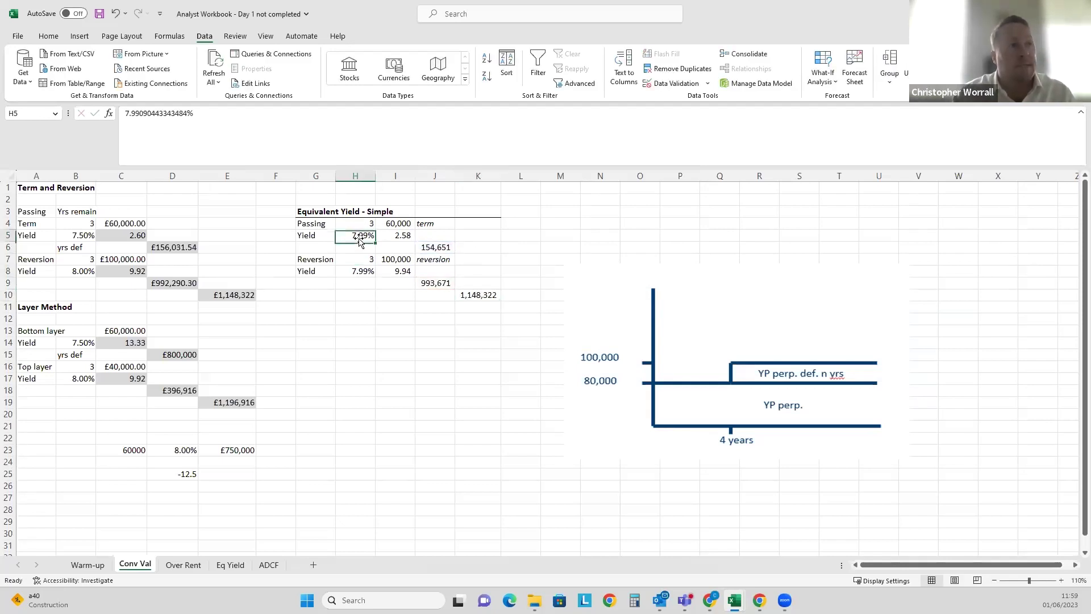
left_click(379, 283)
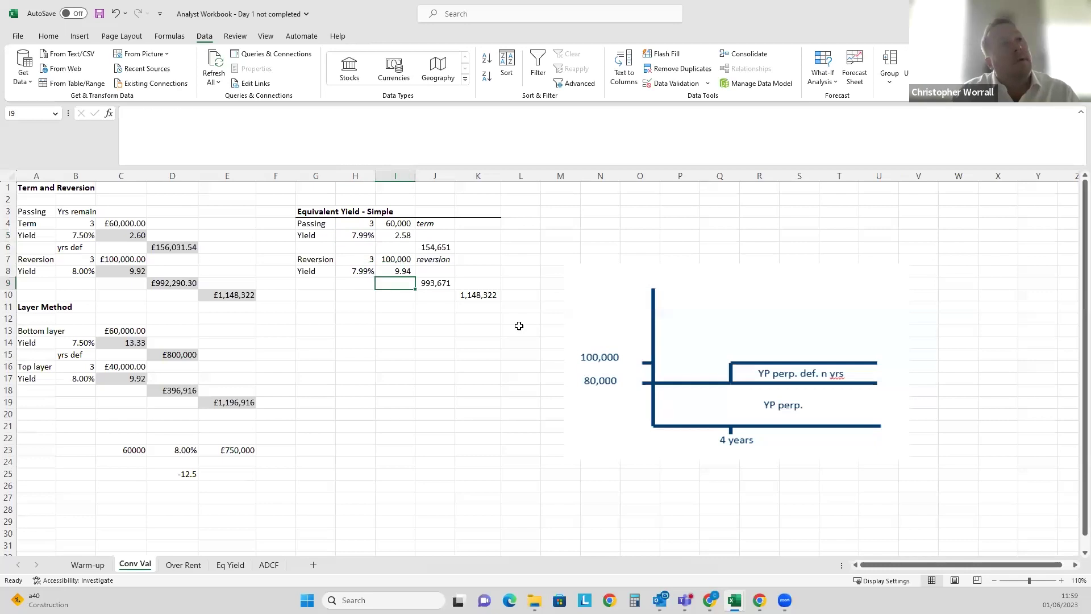
left_click(216, 291)
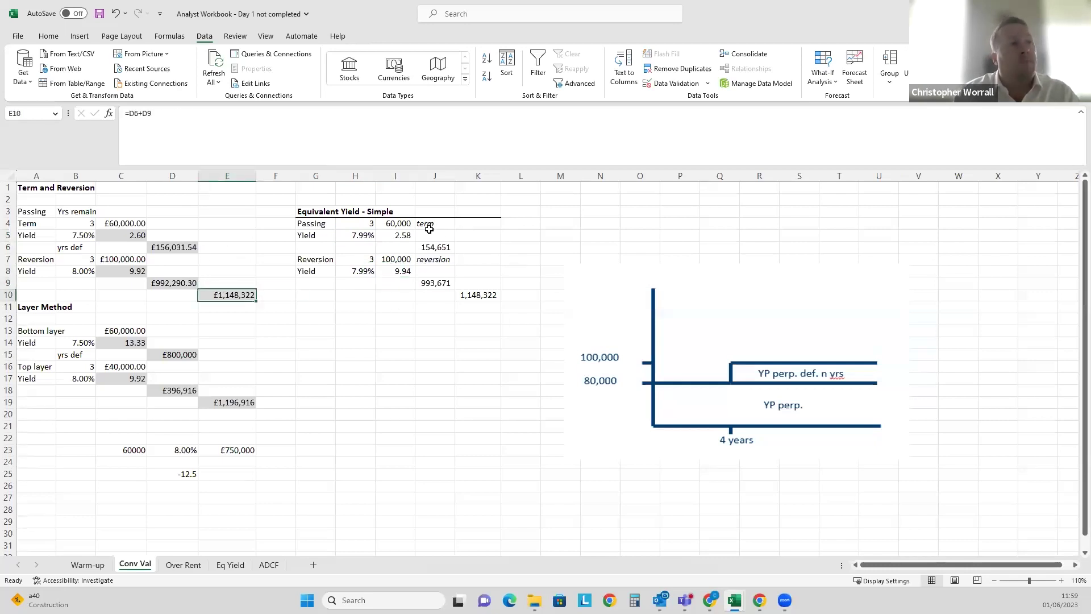